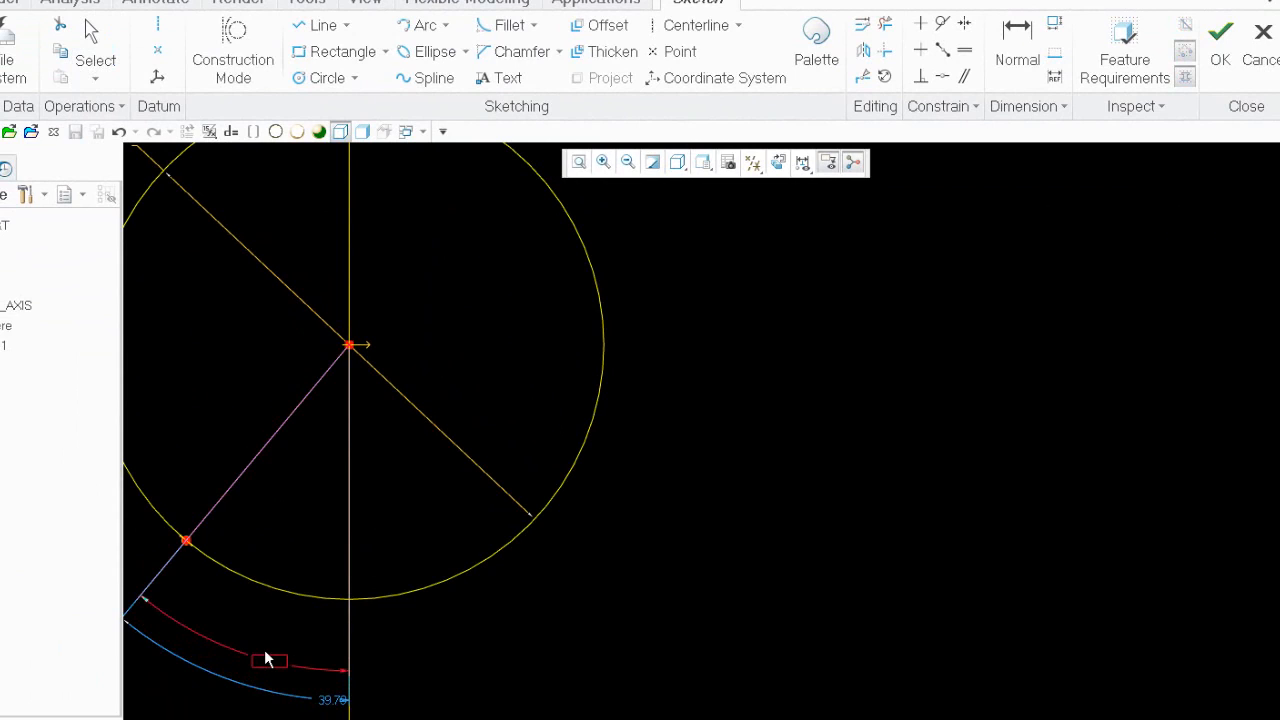
Dimension the angle between the circle's radial line and the vertical line, and set it to 7 degrees.
{"action": "middle_click", "coordinate": [266, 658]}
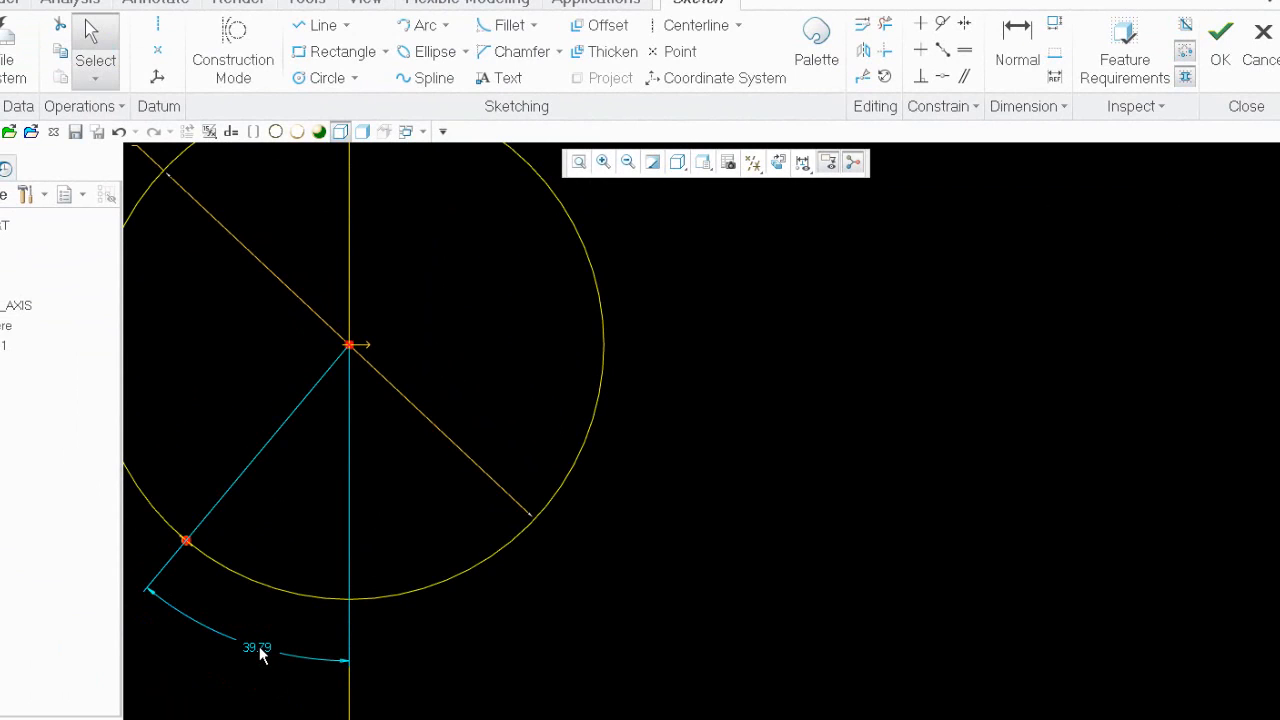
{"action": "double_click", "coordinate": [259, 646]}
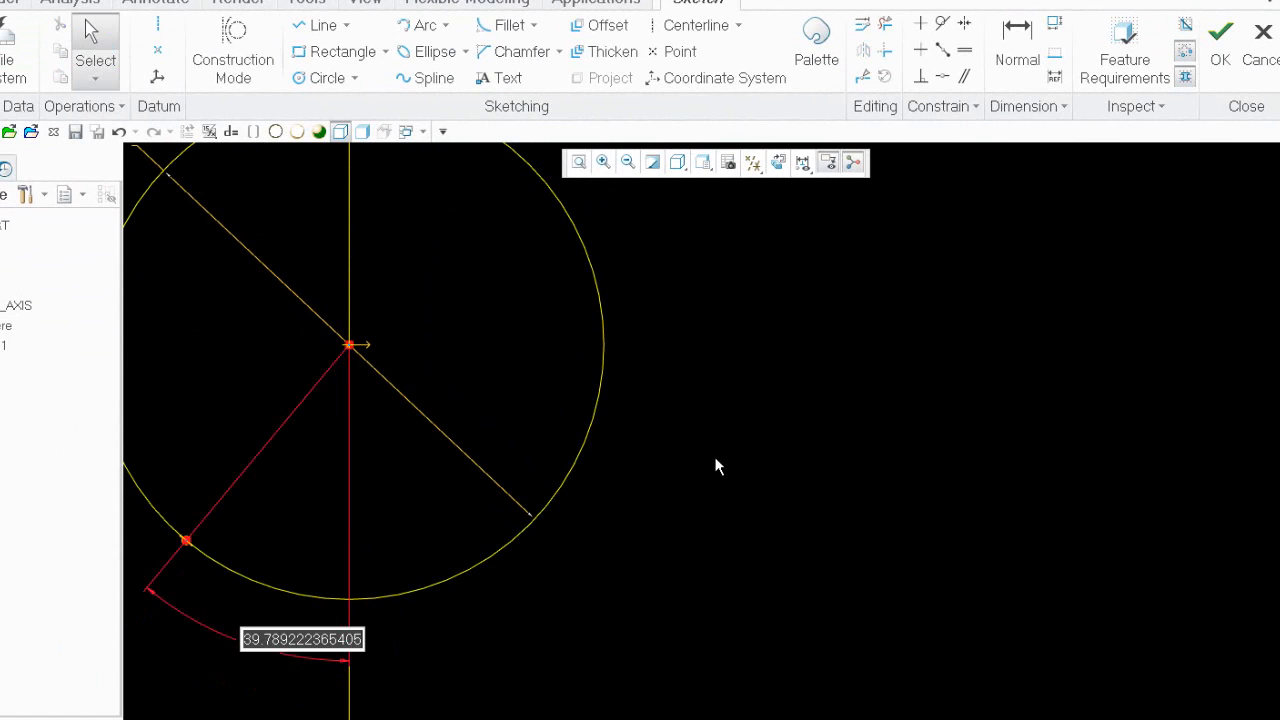
{"action": "type", "text": "7"}
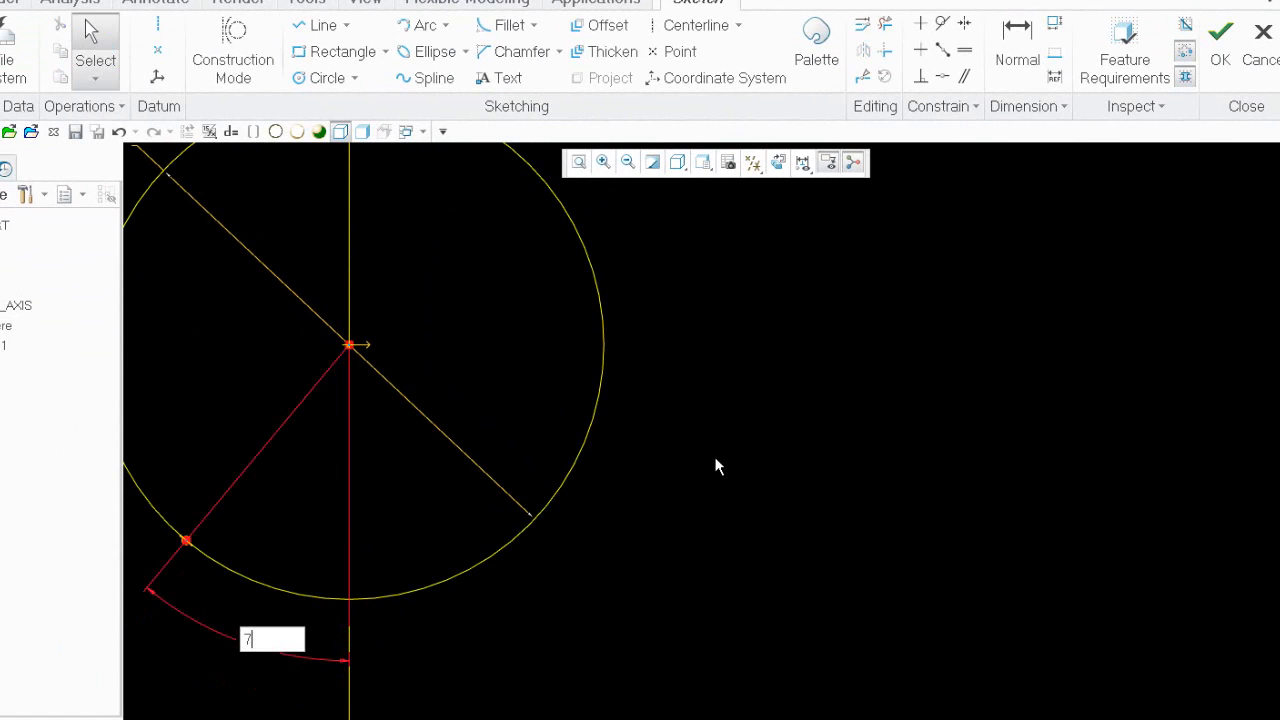
{"action": "key", "text": "Return"}
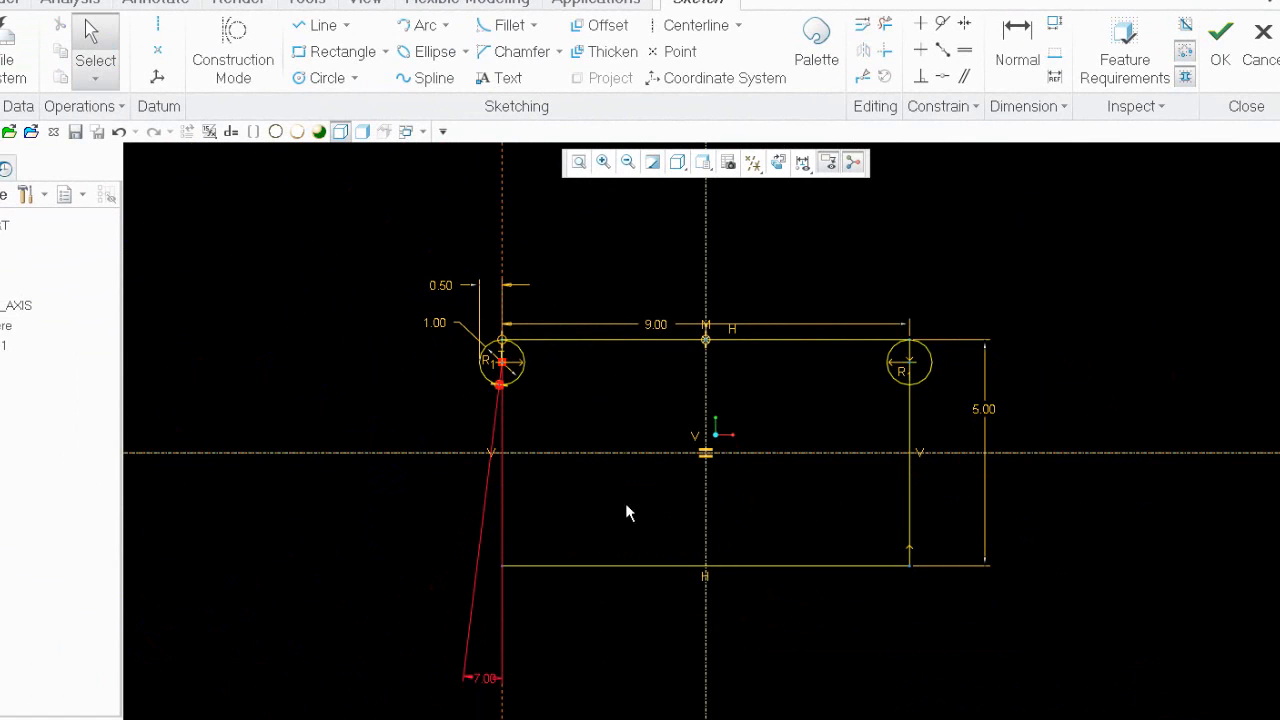
Move the 7-degree angle dimension up close to the small circle and finish the sketch.
{"action": "left_click_drag", "start_coordinate": [483, 680], "coordinate": [460, 412]}
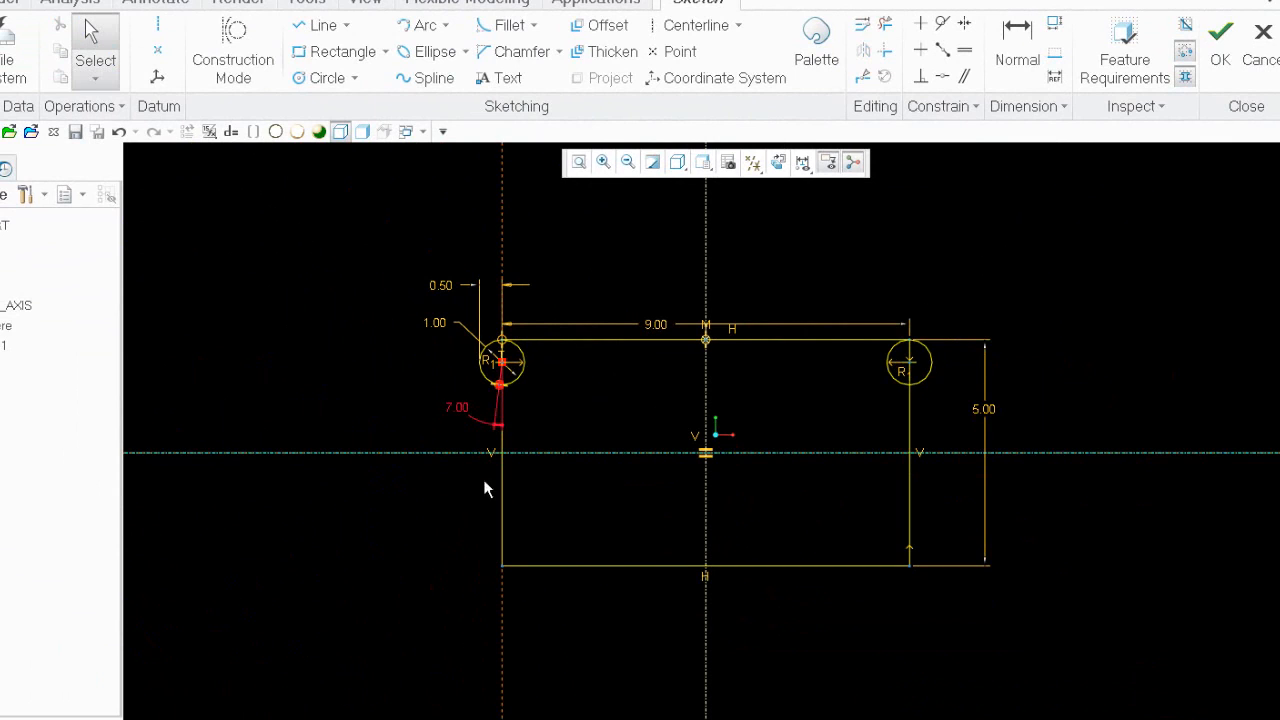
{"action": "scroll", "coordinate": [471, 379], "scroll_direction": "up", "scroll_amount": 2}
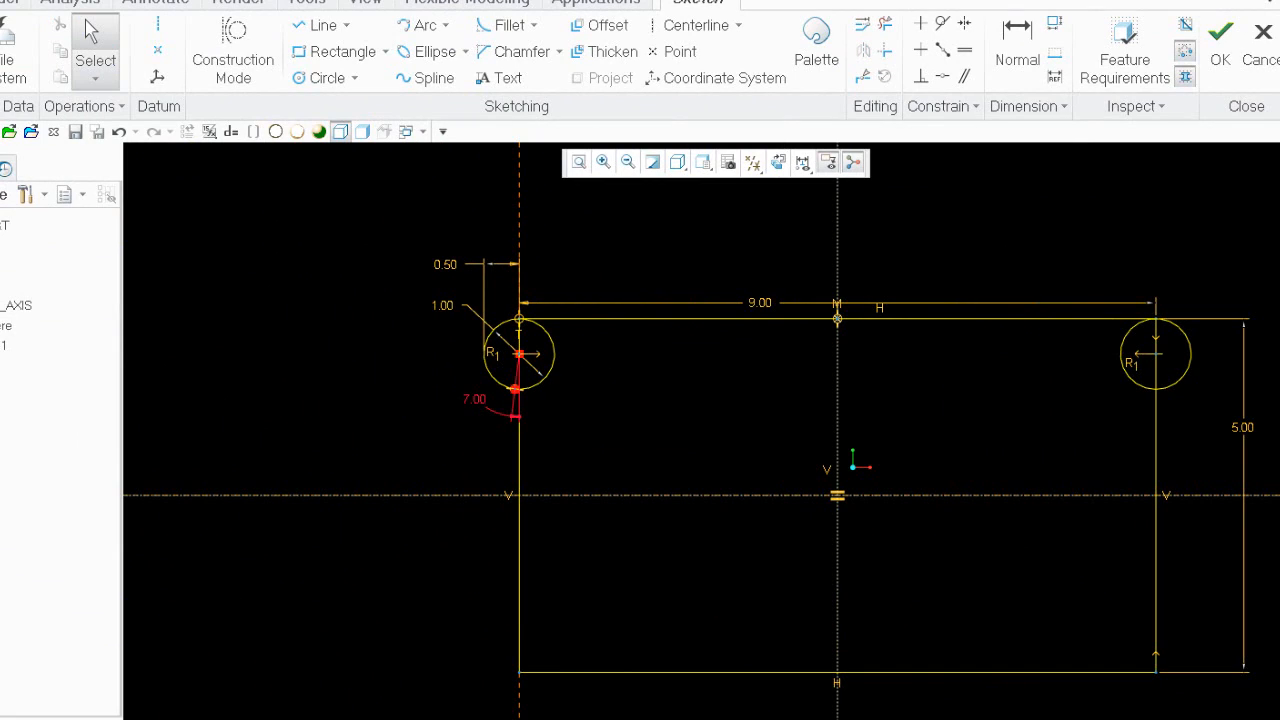
{"action": "left_click", "coordinate": [1236, 32]}
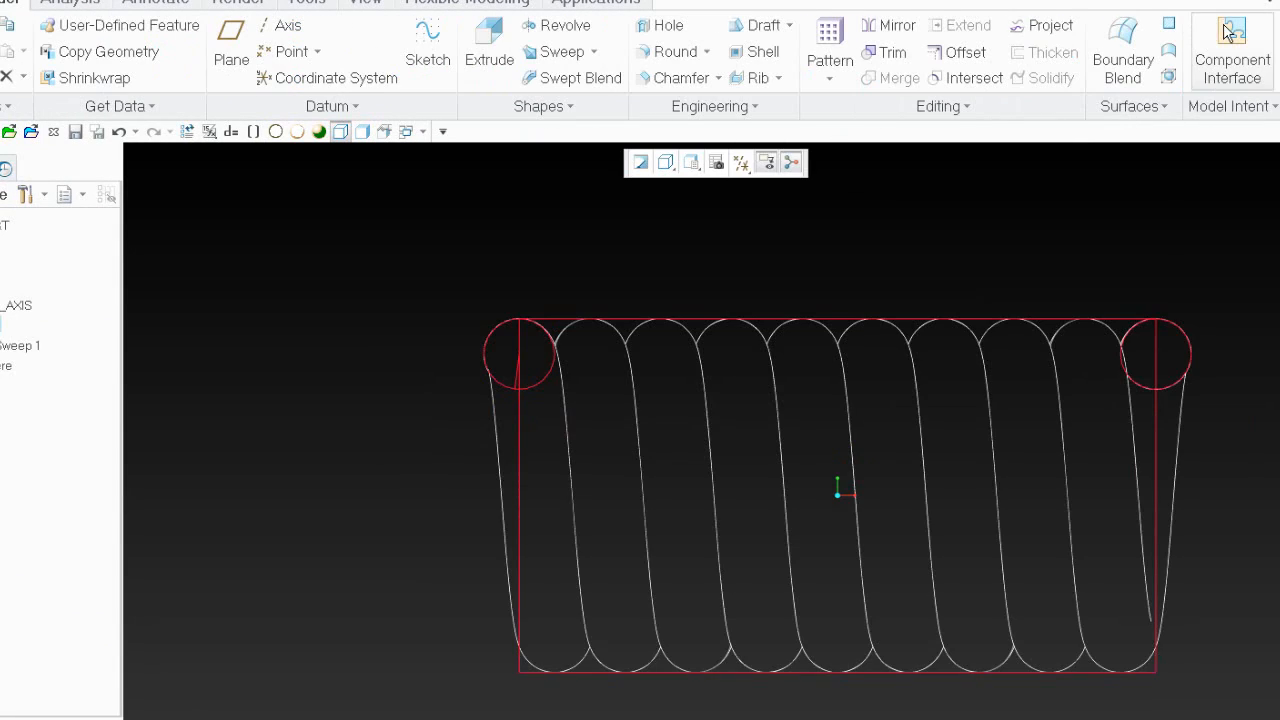
Edit the dimensions of Sketch 1 and rename its 7-degree angle dimension to coils.
{"action": "right_click", "coordinate": [260, 300]}
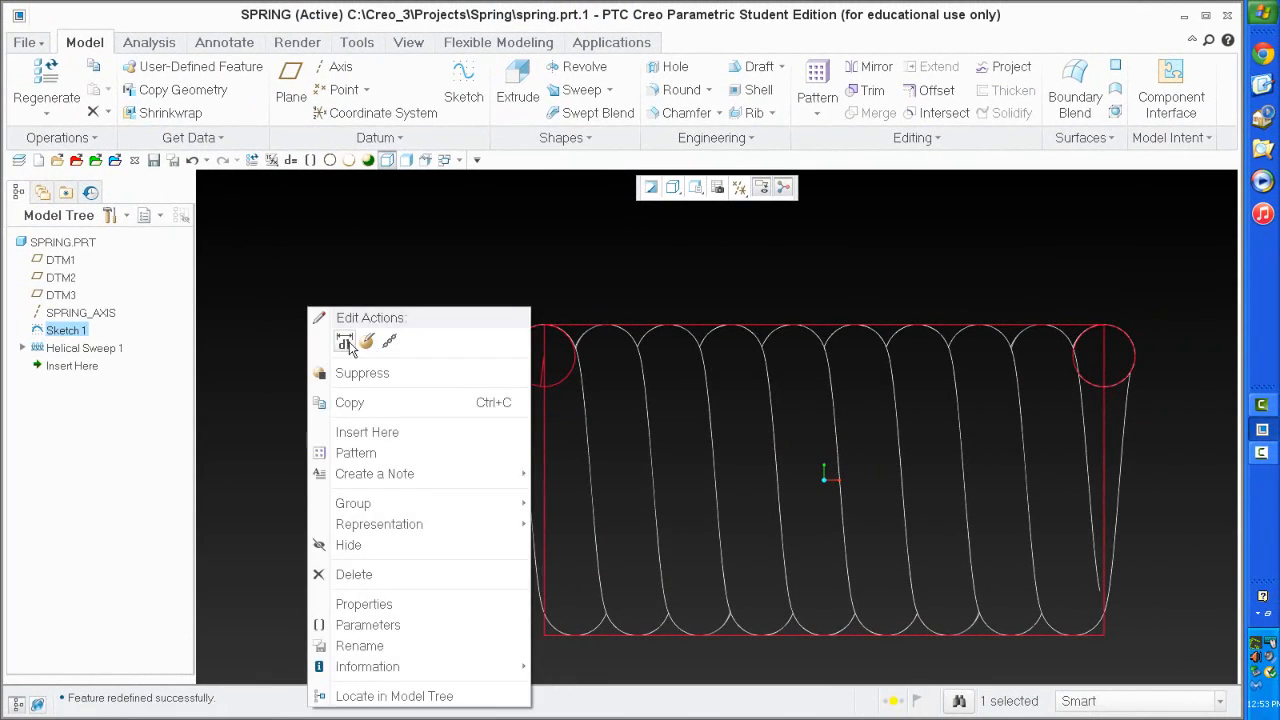
{"action": "left_click", "coordinate": [302, 339]}
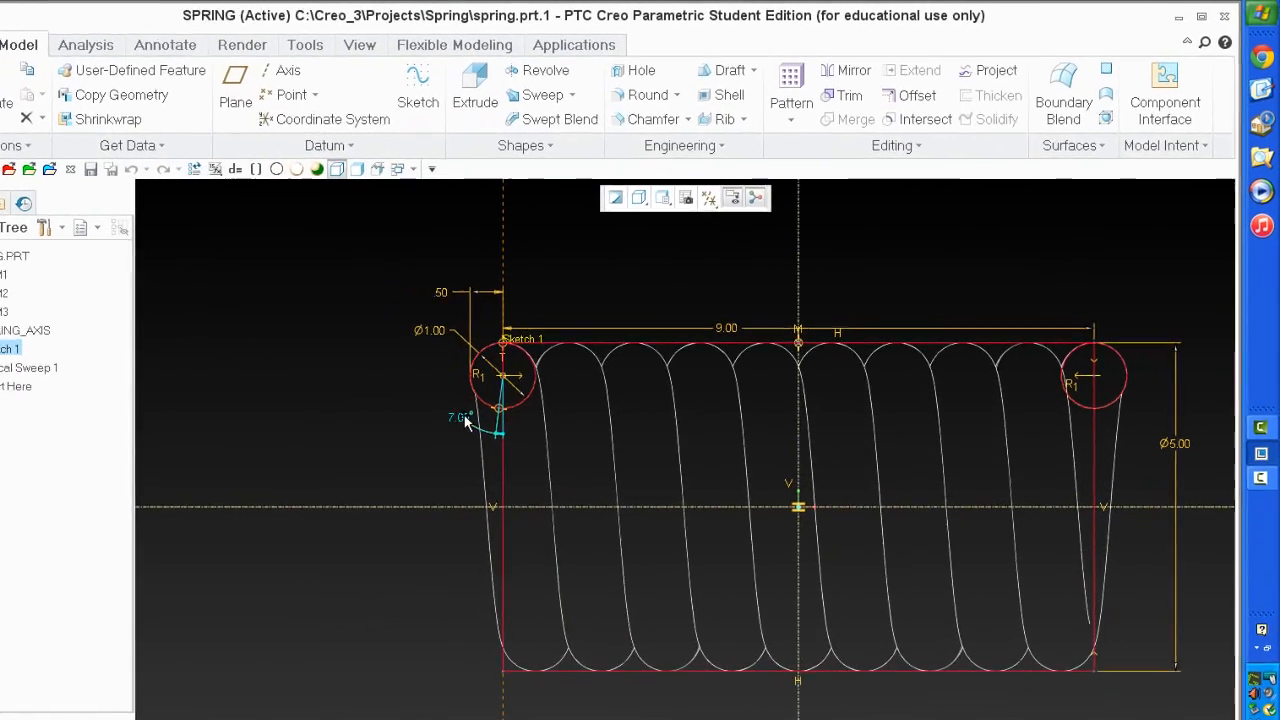
{"action": "left_click", "coordinate": [508, 395]}
{"action": "right_click", "coordinate": [400, 368]}
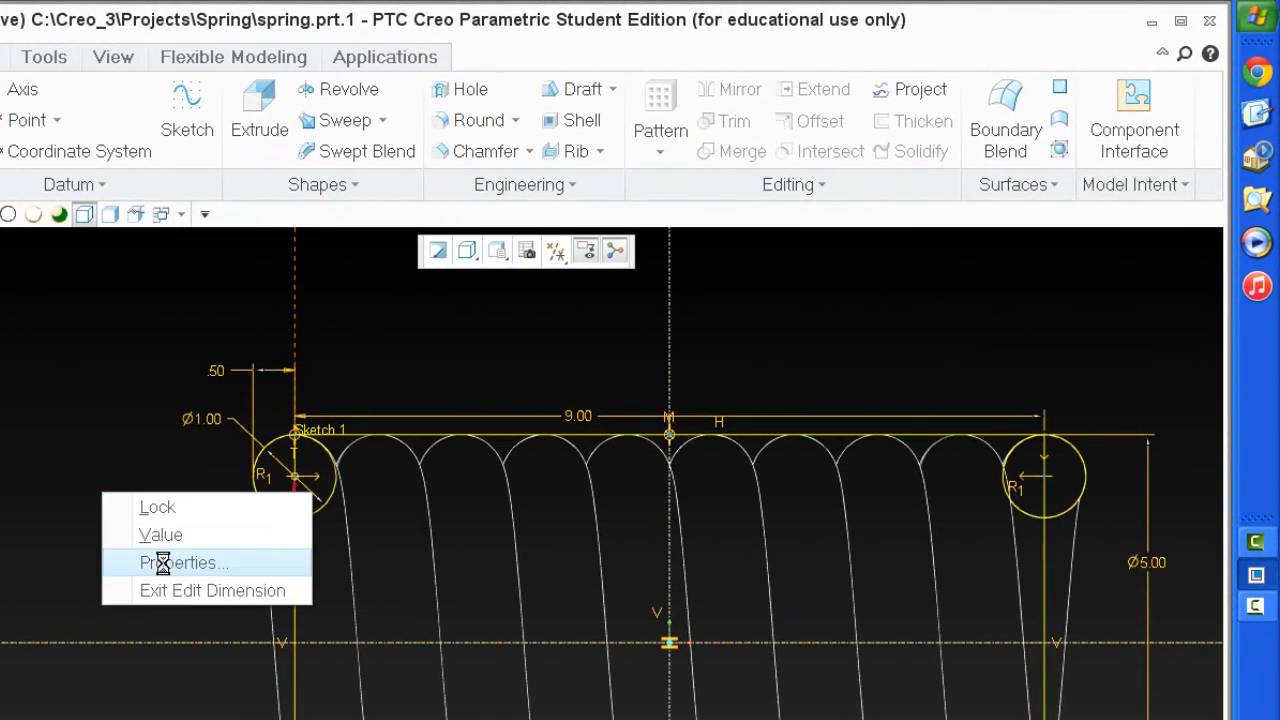
{"action": "left_click", "coordinate": [165, 563]}
{"action": "left_click_drag", "start_coordinate": [605, 326], "coordinate": [420, 326]}
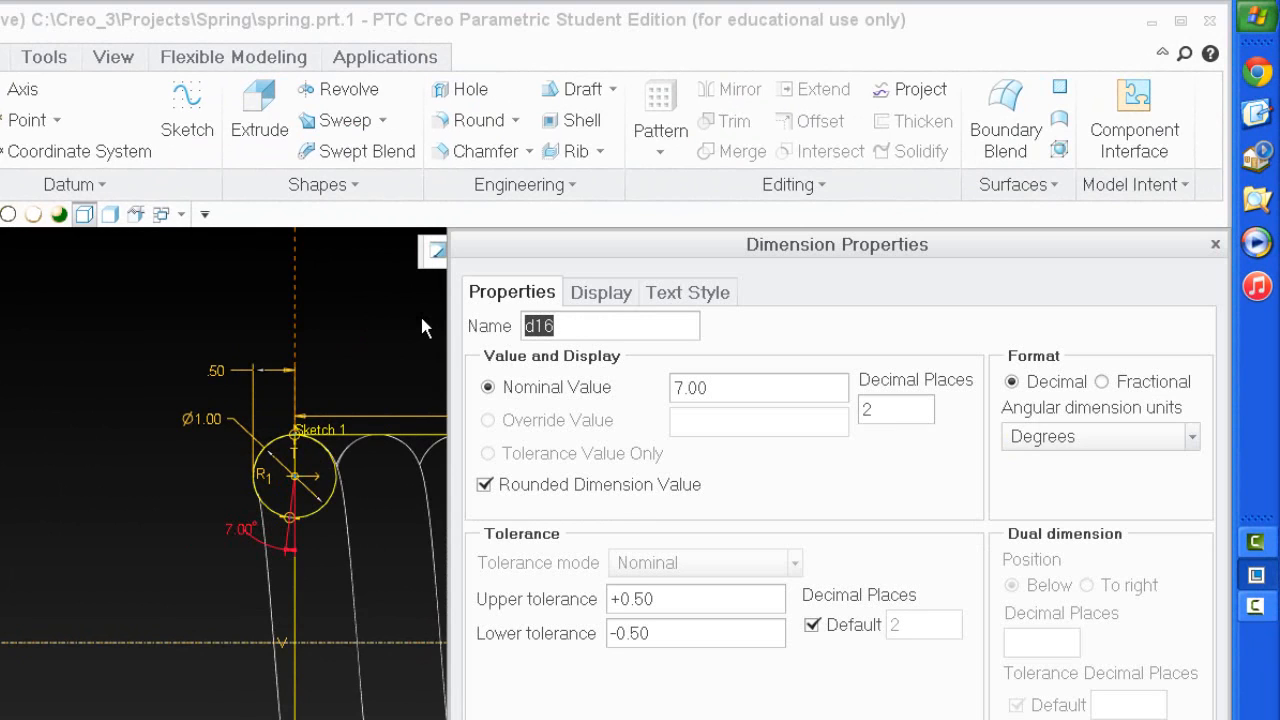
{"action": "type", "text": "coils"}
{"action": "key", "text": "Return"}
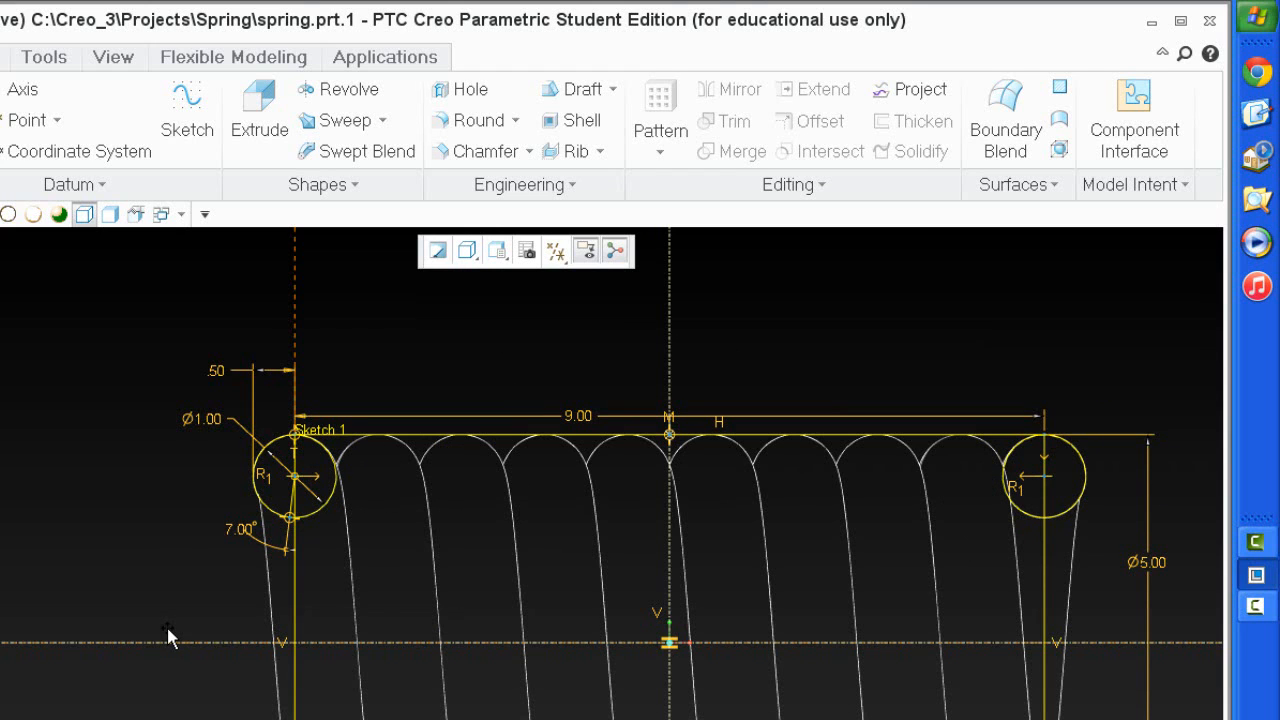
Turn on the display of the datum planes, regenerate the model and accept the result.
{"action": "scroll", "coordinate": [126, 506], "scroll_direction": "up", "scroll_amount": 3}
{"action": "mouse_move", "coordinate": [237, 531]}
{"action": "middle_mouse_down"}
{"action": "mouse_move", "coordinate": [363, 522]}
{"action": "mouse_move", "coordinate": [570, 421]}
{"action": "middle_mouse_up"}
{"action": "left_click", "coordinate": [555, 252]}
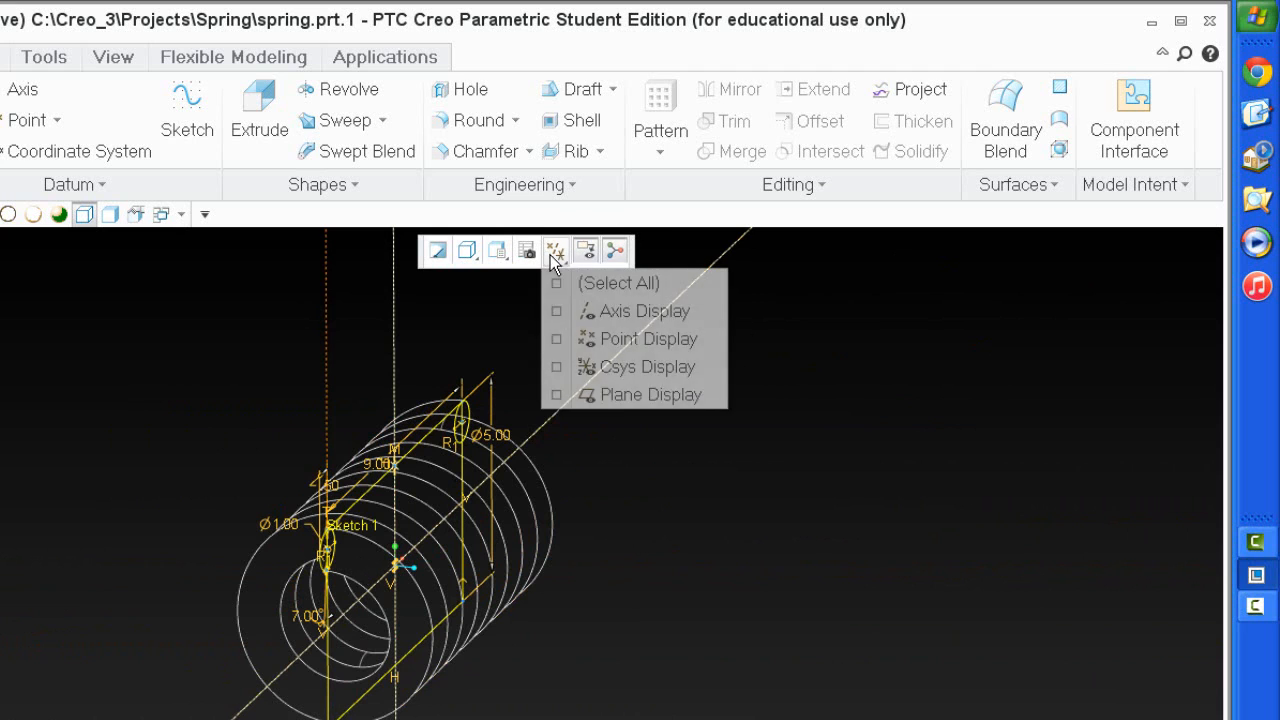
{"action": "left_click", "coordinate": [605, 395]}
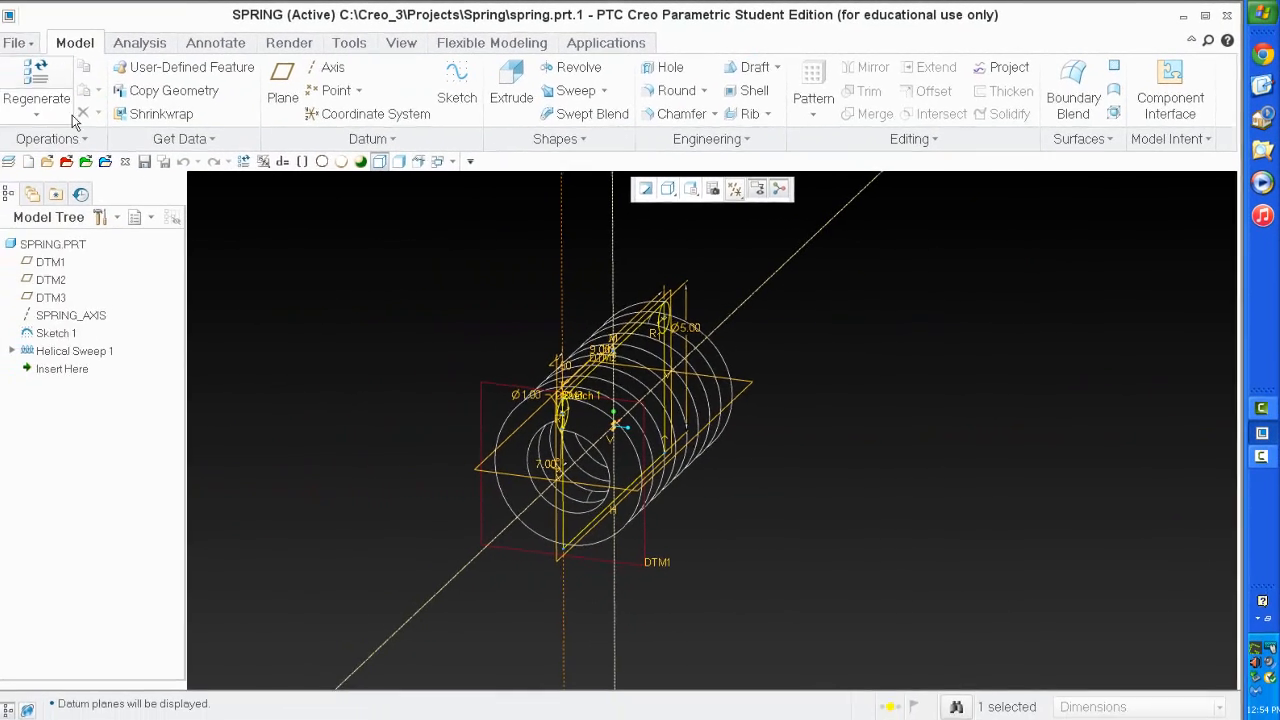
{"action": "left_click", "coordinate": [40, 75]}
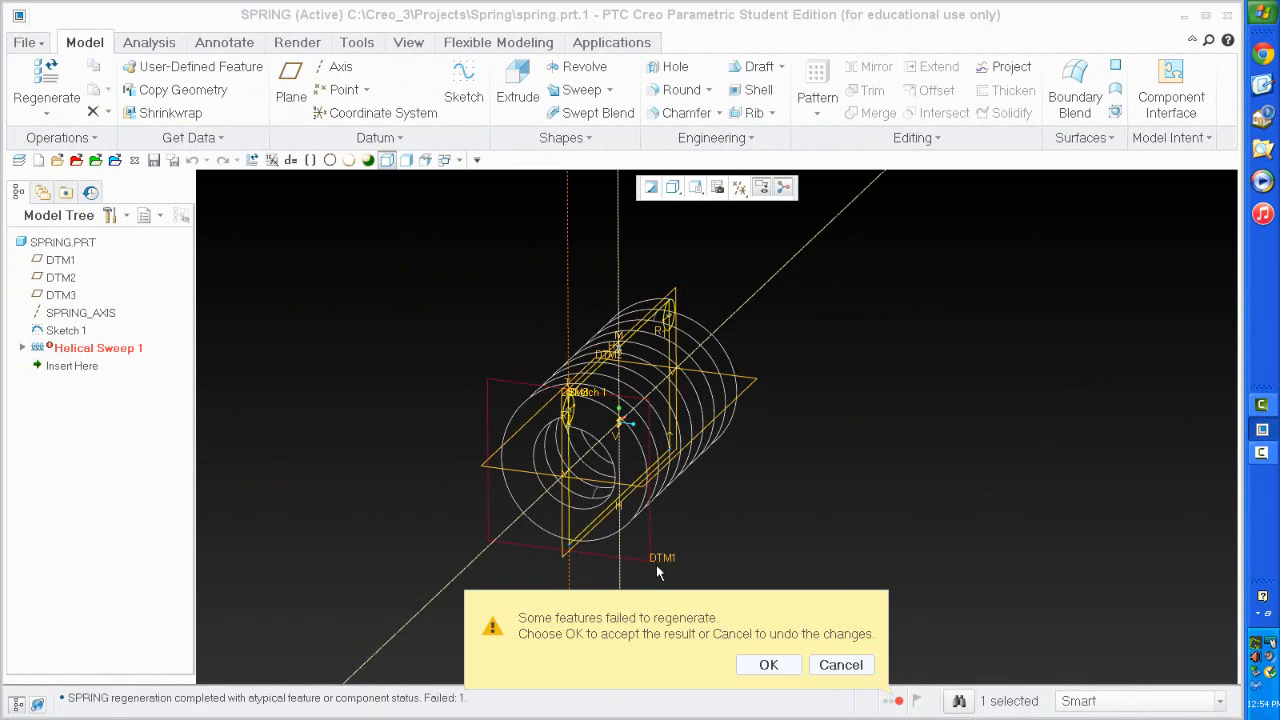
{"action": "left_click", "coordinate": [772, 665]}
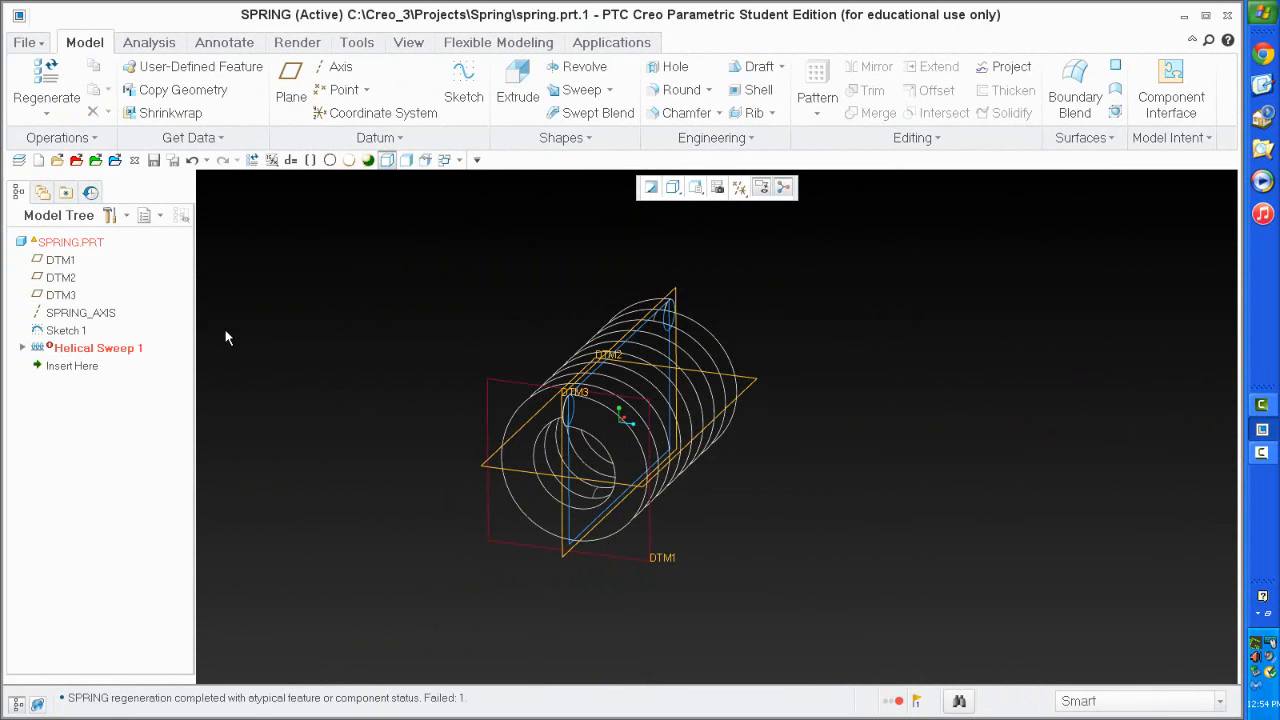
Start a new sketch on datum plane DTM1 at the end of the spring.
{"action": "mouse_move", "coordinate": [931, 400]}
{"action": "middle_mouse_down"}
{"action": "mouse_move", "coordinate": [925, 369]}
{"action": "mouse_move", "coordinate": [906, 405]}
{"action": "middle_mouse_up"}
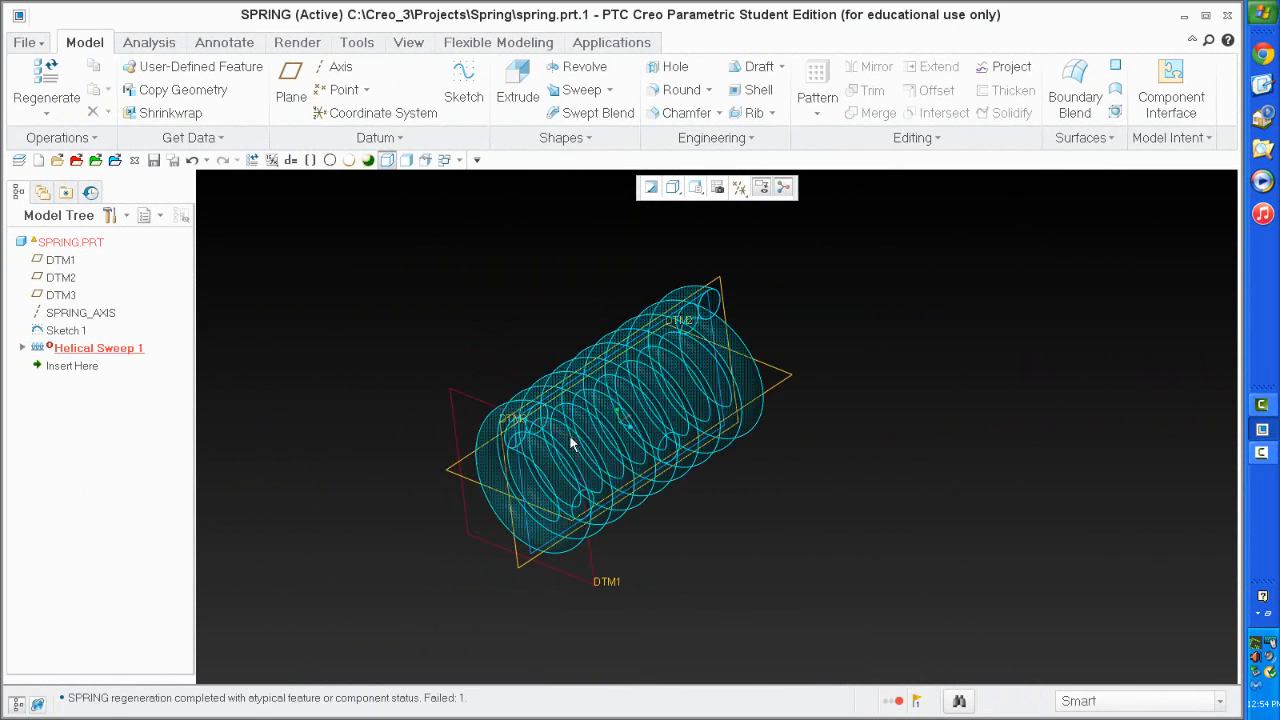
{"action": "scroll", "coordinate": [453, 478], "scroll_direction": "down", "scroll_amount": 2}
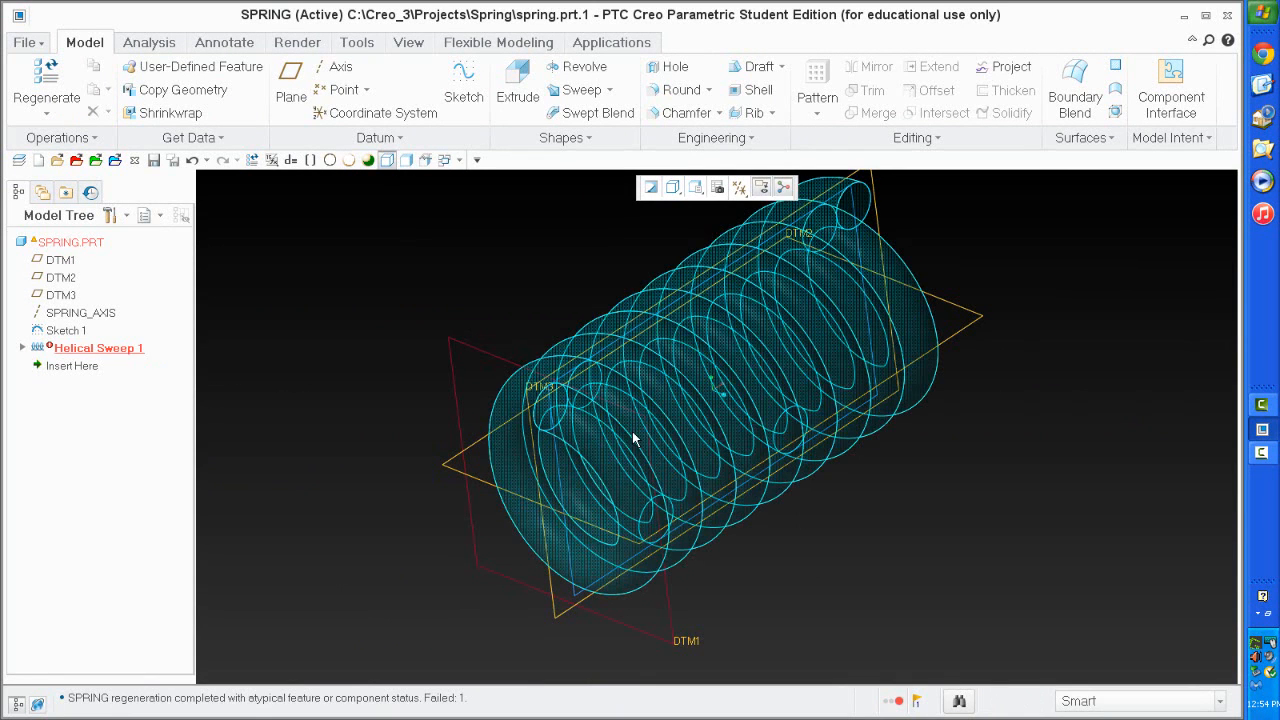
{"action": "middle_click_drag", "start_coordinate": [829, 527], "coordinate": [756, 473], "text": "ctrl"}
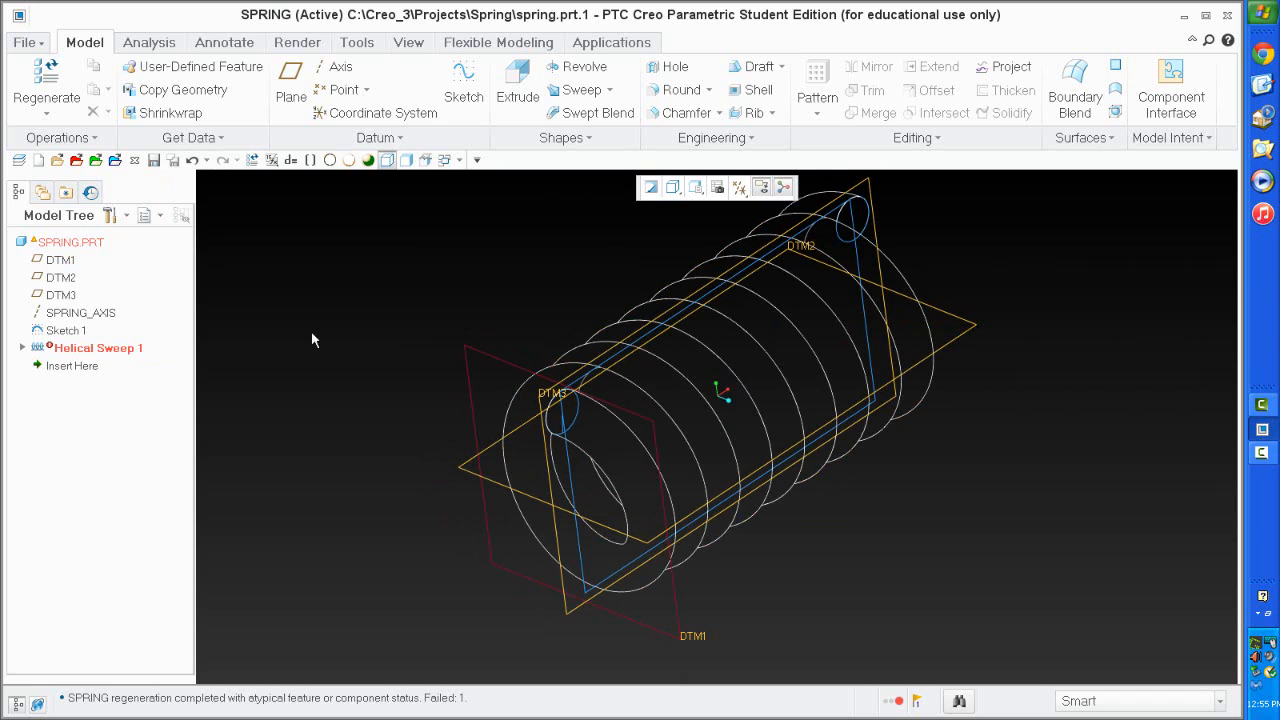
{"action": "left_click", "coordinate": [466, 352]}
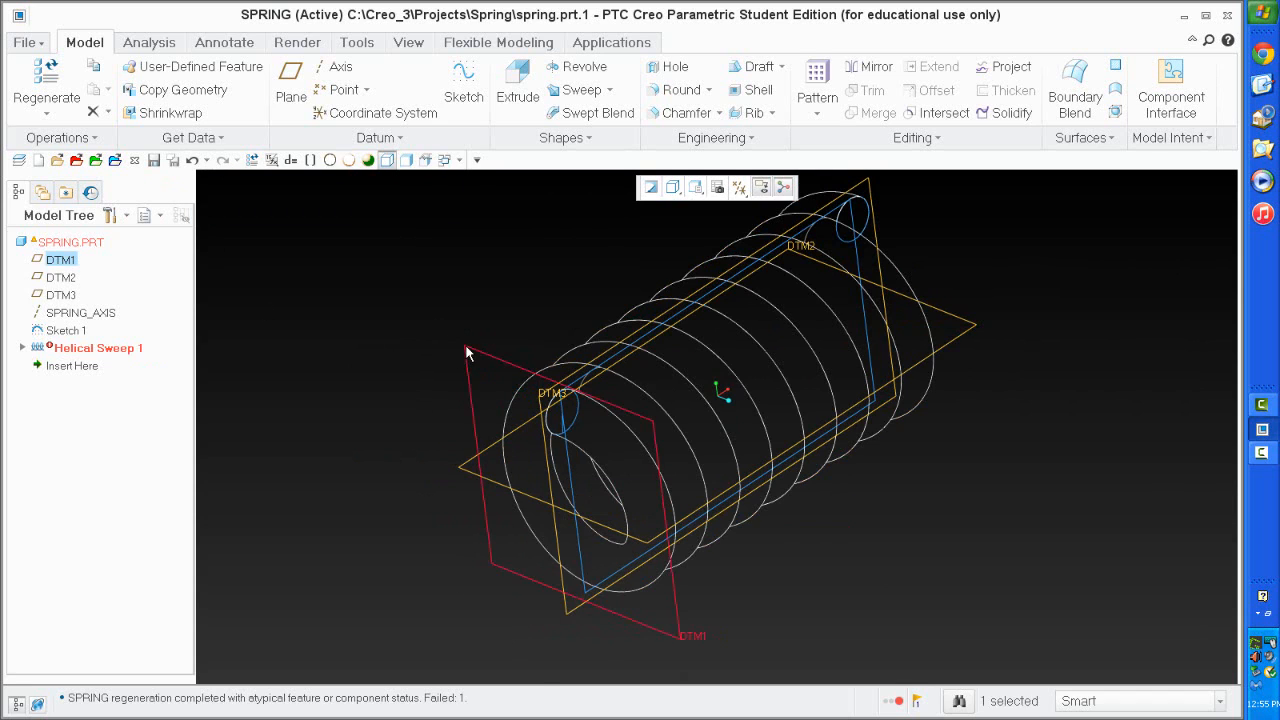
{"action": "left_click", "coordinate": [465, 80]}
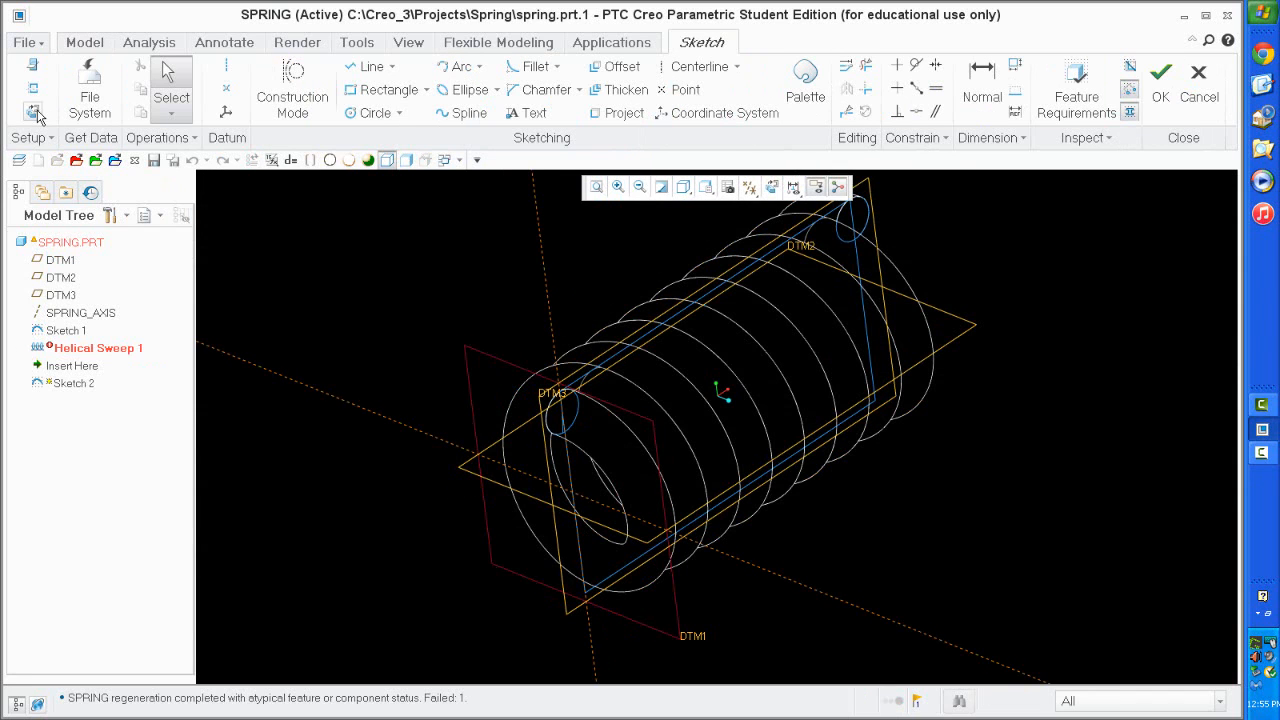
Remove datum plane DTM3 from the new sketch's references, keeping DTM2.
{"action": "left_click", "coordinate": [33, 88]}
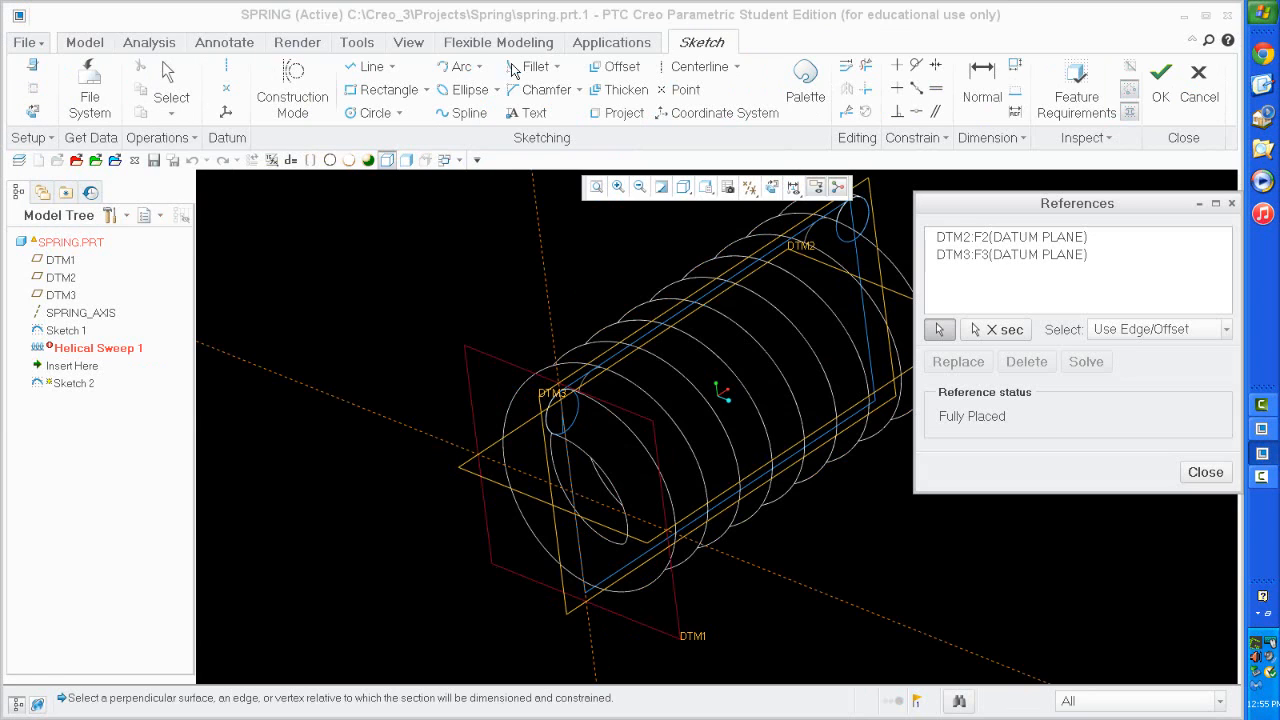
{"action": "left_click", "coordinate": [993, 238]}
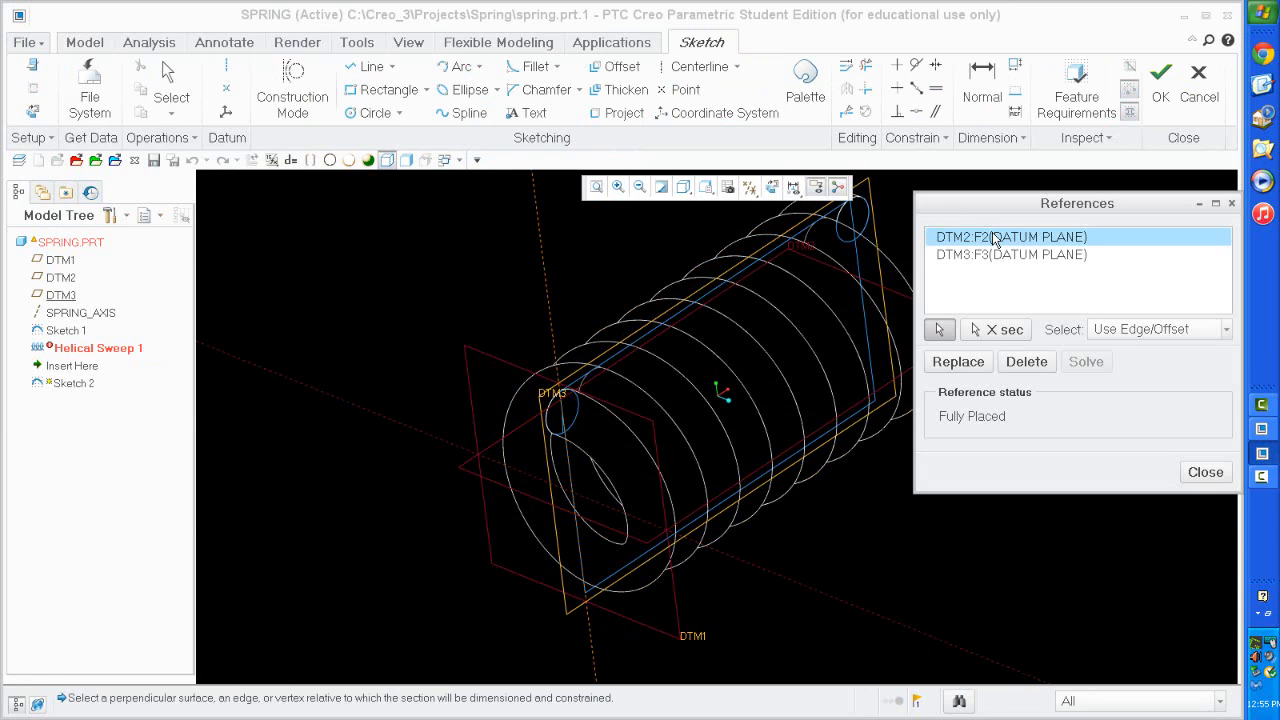
{"action": "left_click", "coordinate": [995, 256]}
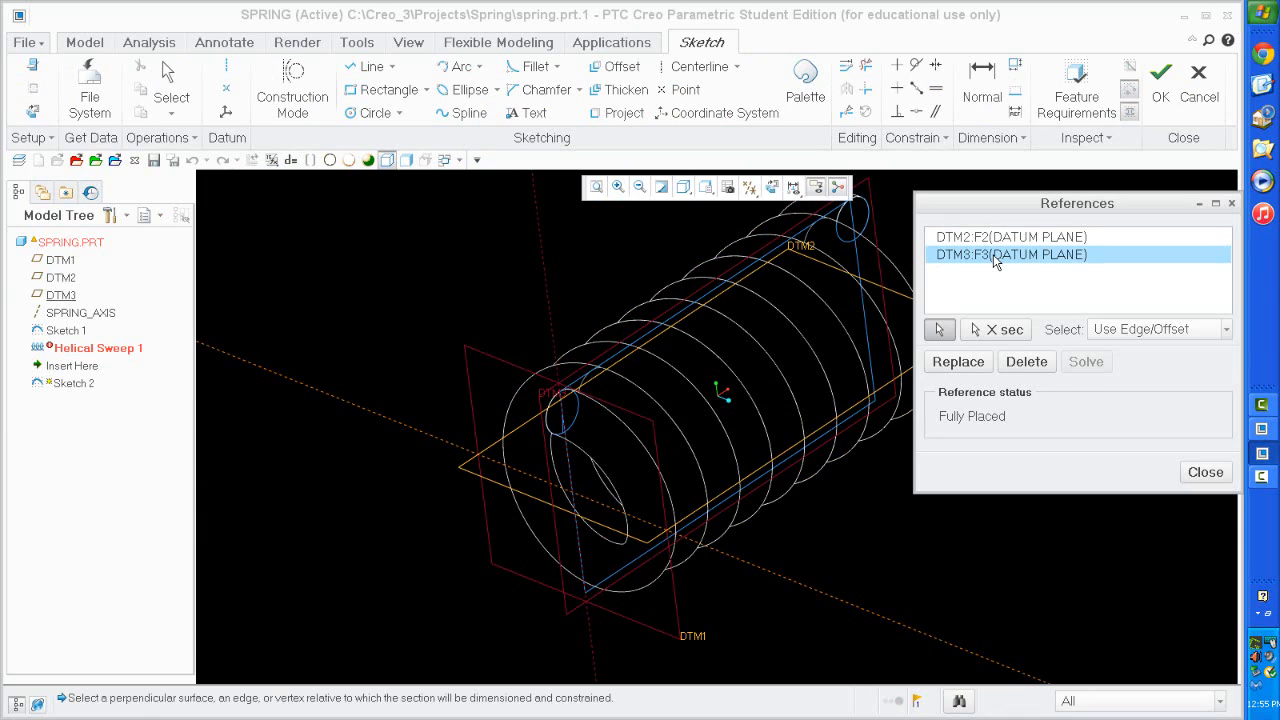
{"action": "left_click", "coordinate": [1026, 362]}
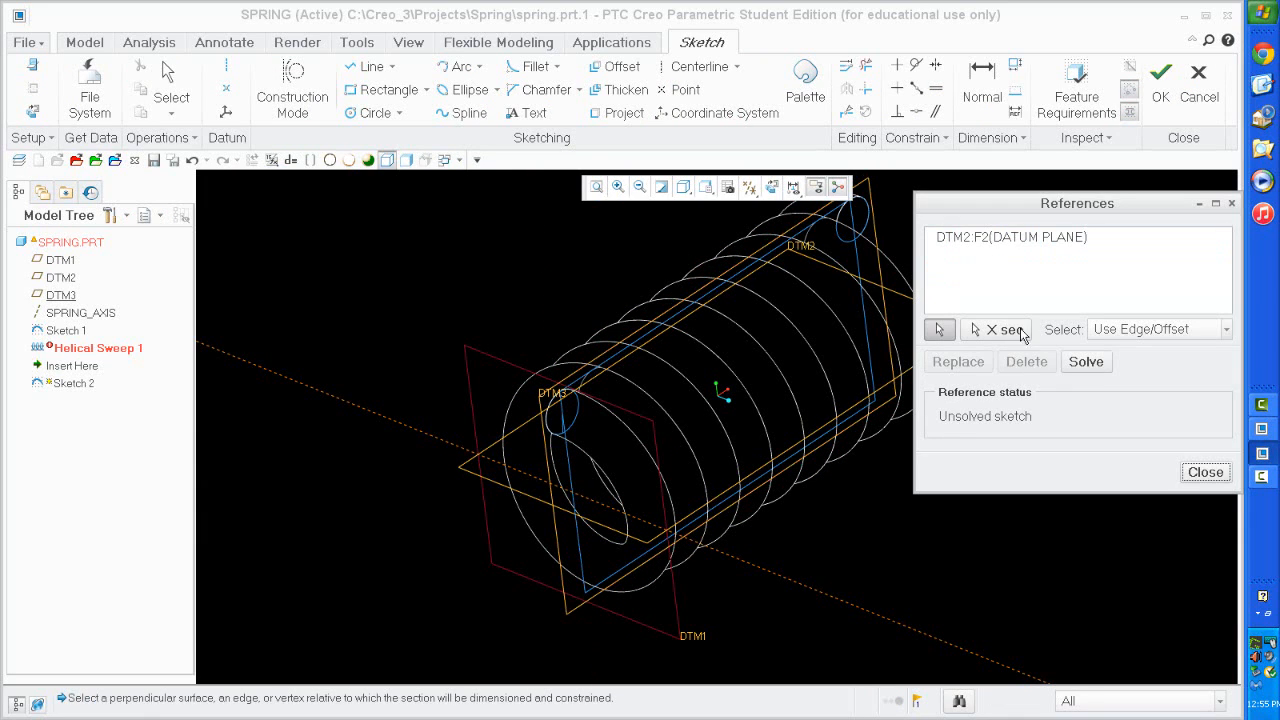
Add the Sketch 1 curve end point at the edge of the wire circle as a reference for the new sketch.
{"action": "scroll", "coordinate": [571, 412], "scroll_direction": "down", "scroll_amount": 3}
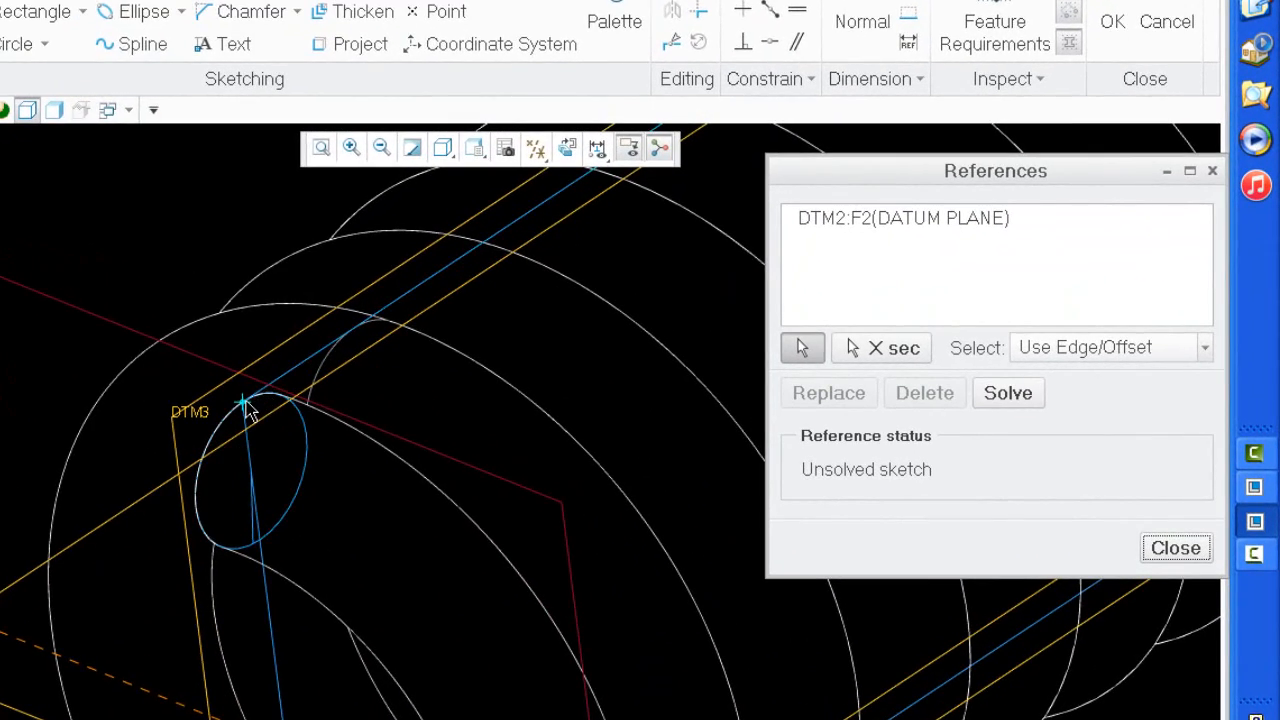
{"action": "right_click", "coordinate": [248, 410]}
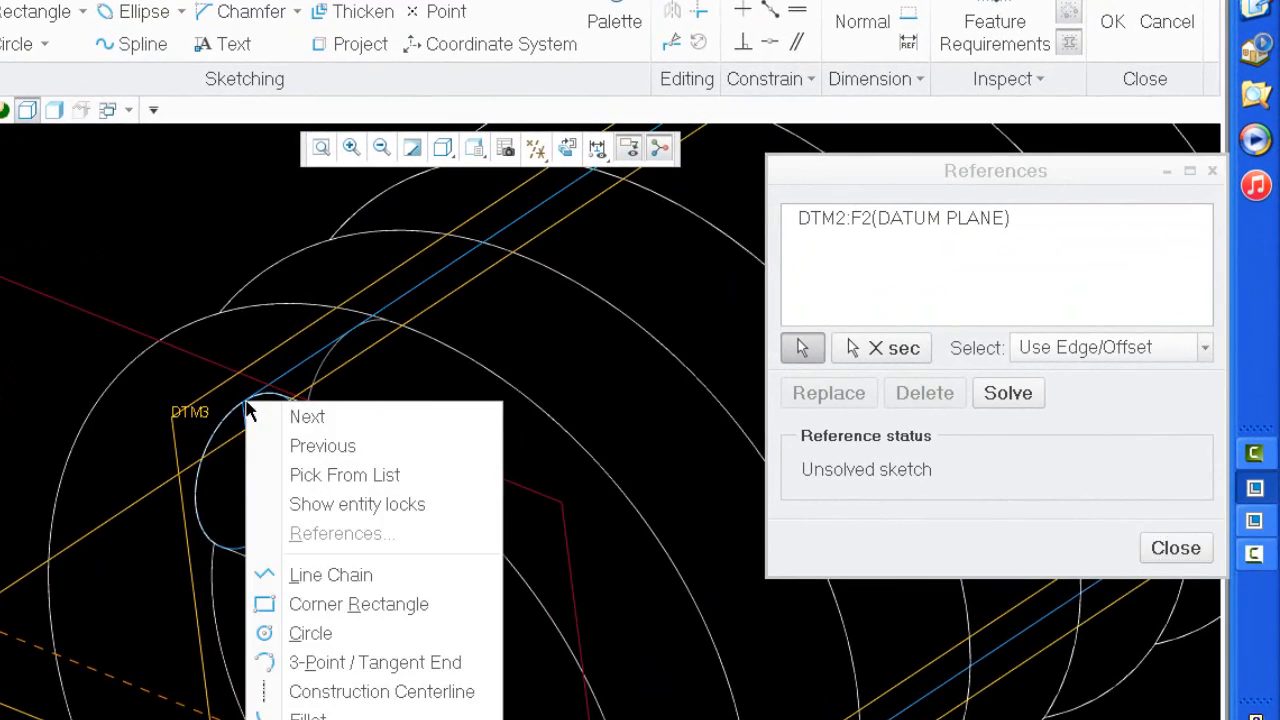
{"action": "left_click", "coordinate": [330, 476]}
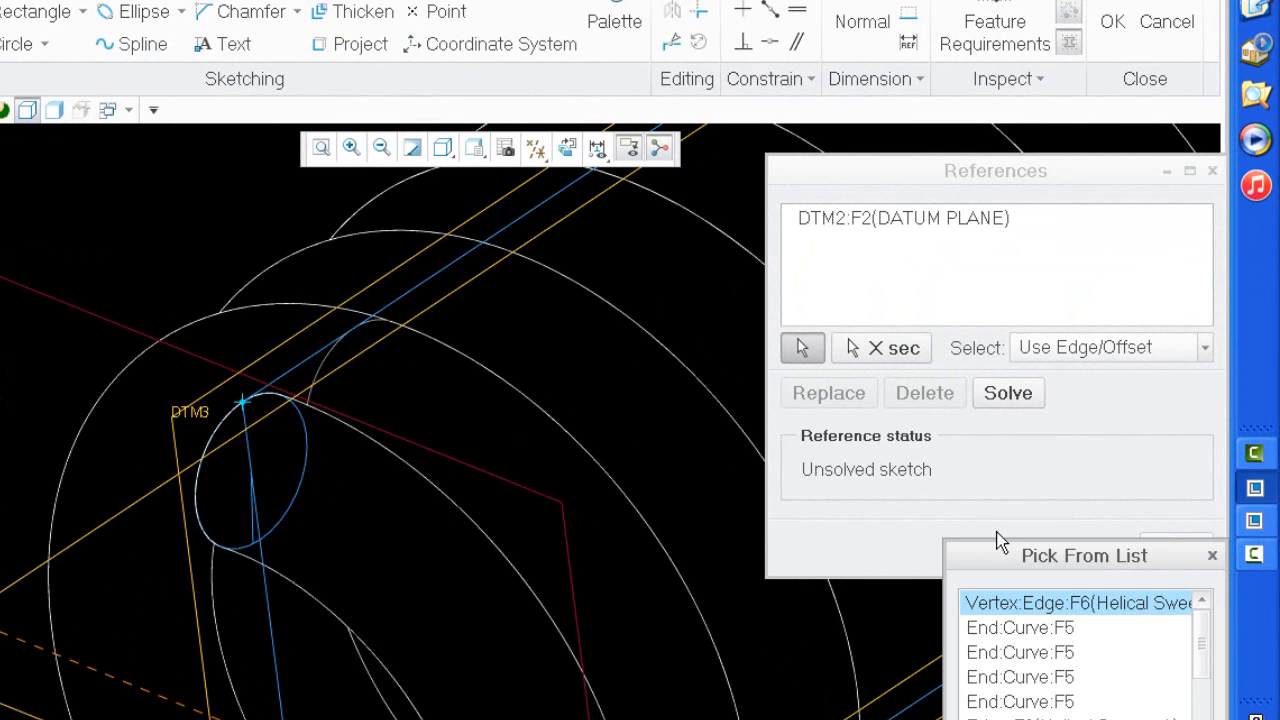
{"action": "mouse_move", "coordinate": [1029, 563]}
{"action": "left_mouse_down"}
{"action": "mouse_move", "coordinate": [523, 333]}
{"action": "mouse_move", "coordinate": [406, 263]}
{"action": "mouse_move", "coordinate": [428, 272]}
{"action": "left_mouse_up"}
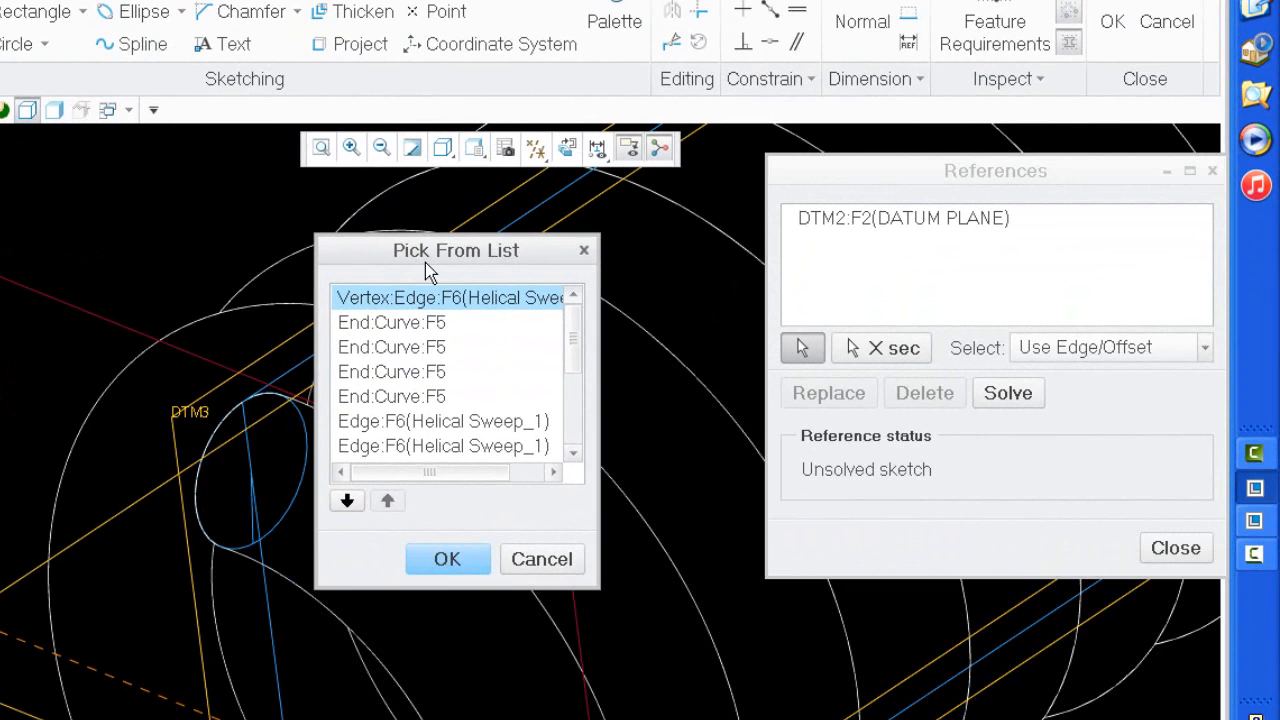
{"action": "left_click", "coordinate": [388, 322]}
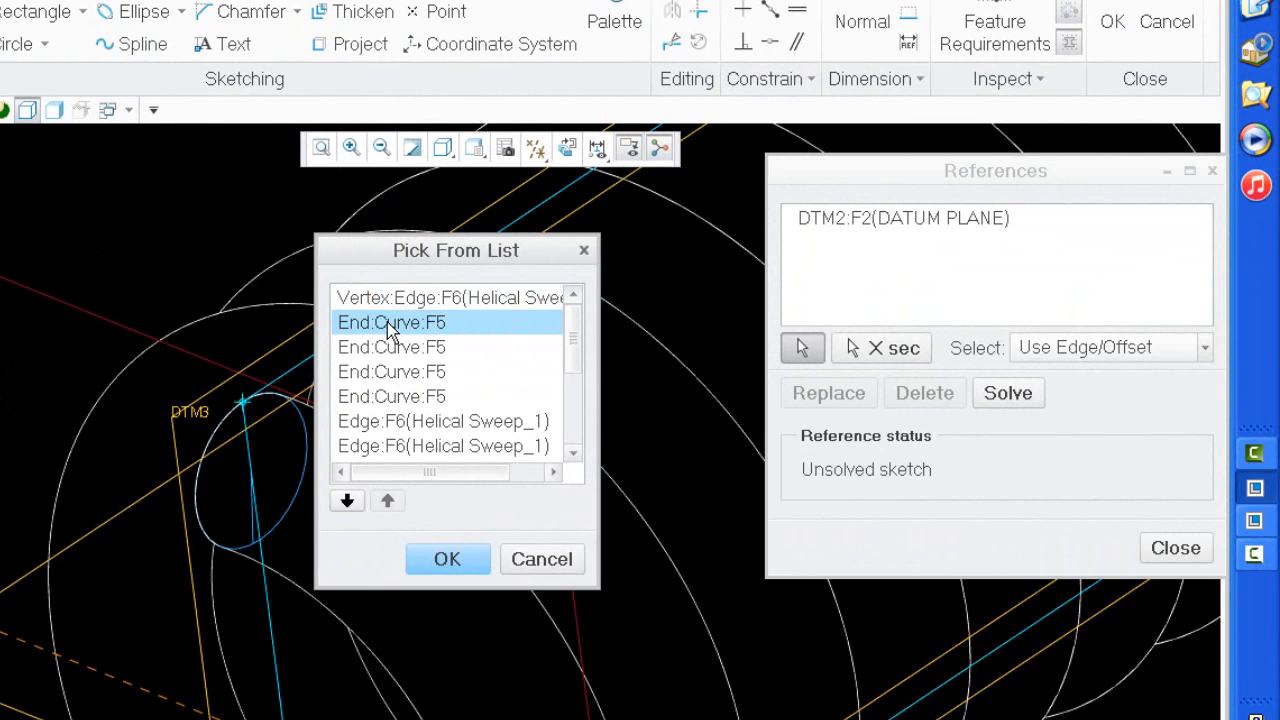
{"action": "scroll", "coordinate": [3, 415], "scroll_direction": "up", "scroll_amount": 5}
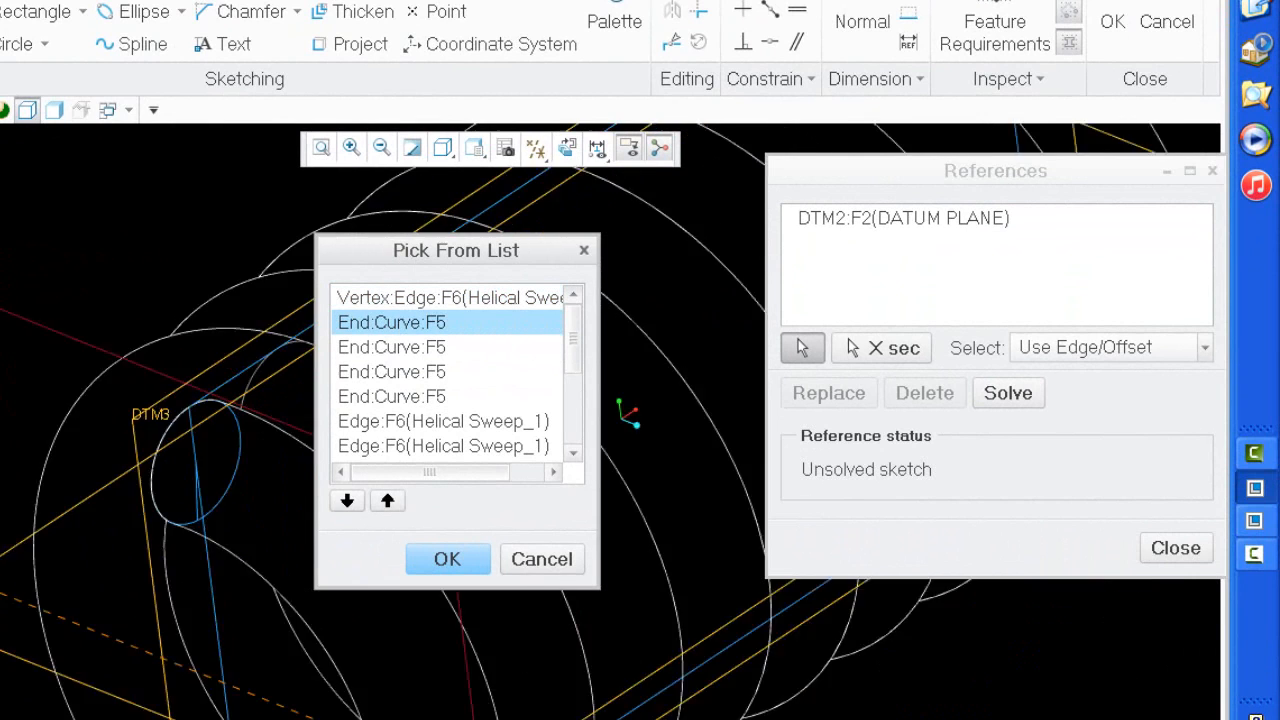
{"action": "scroll", "coordinate": [3, 415], "scroll_direction": "down", "scroll_amount": 2}
{"action": "scroll", "coordinate": [45, 405], "scroll_direction": "down", "scroll_amount": 4}
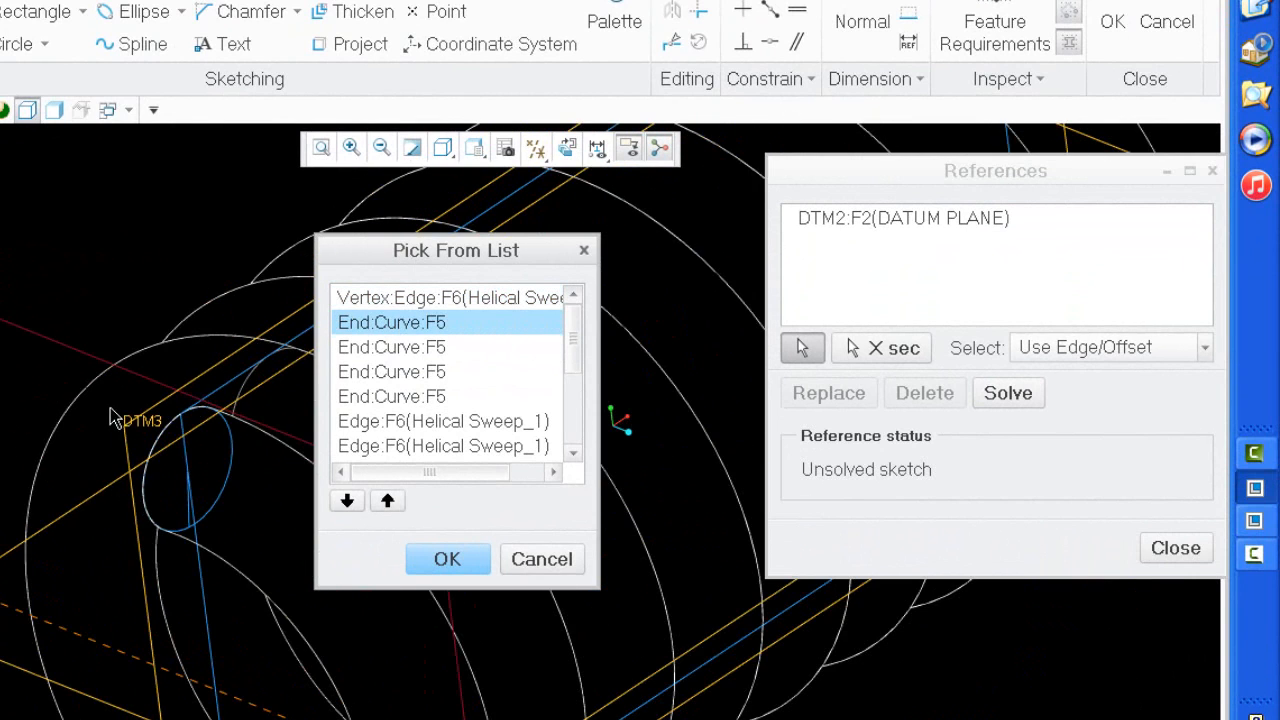
{"action": "left_click", "coordinate": [443, 347]}
{"action": "left_click", "coordinate": [440, 371]}
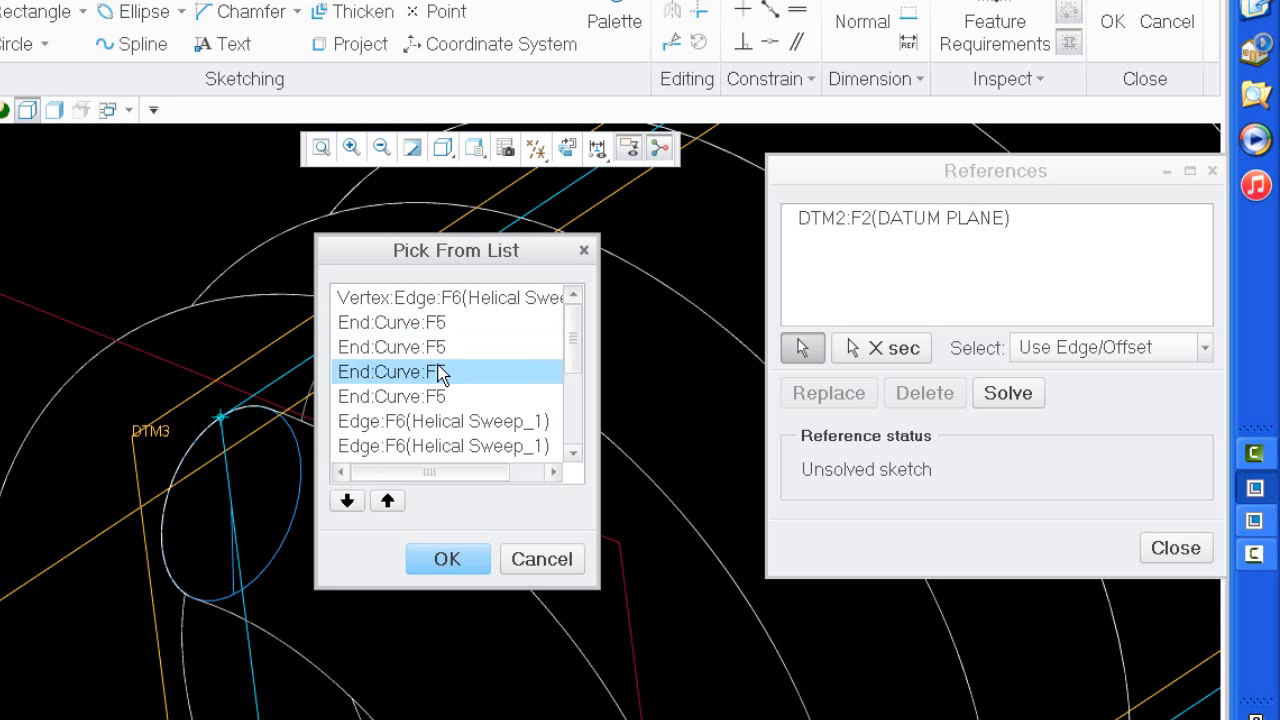
{"action": "left_click", "coordinate": [421, 348]}
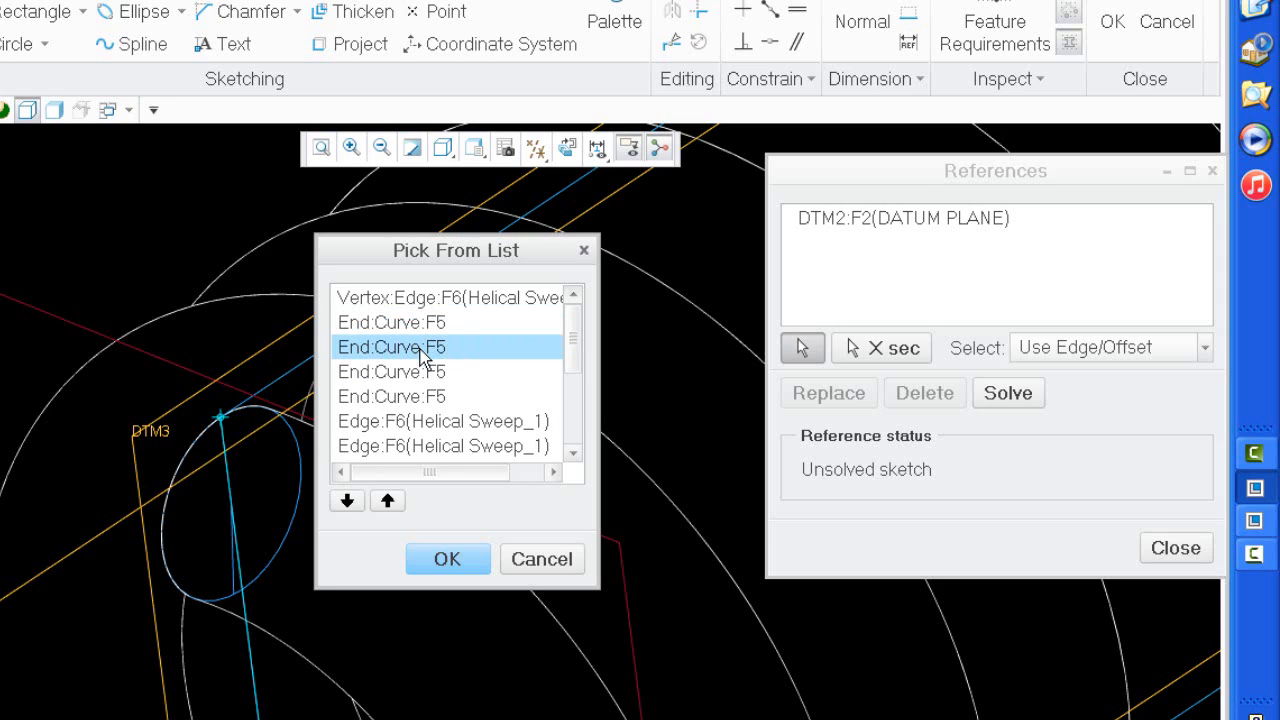
{"action": "left_click", "coordinate": [432, 322]}
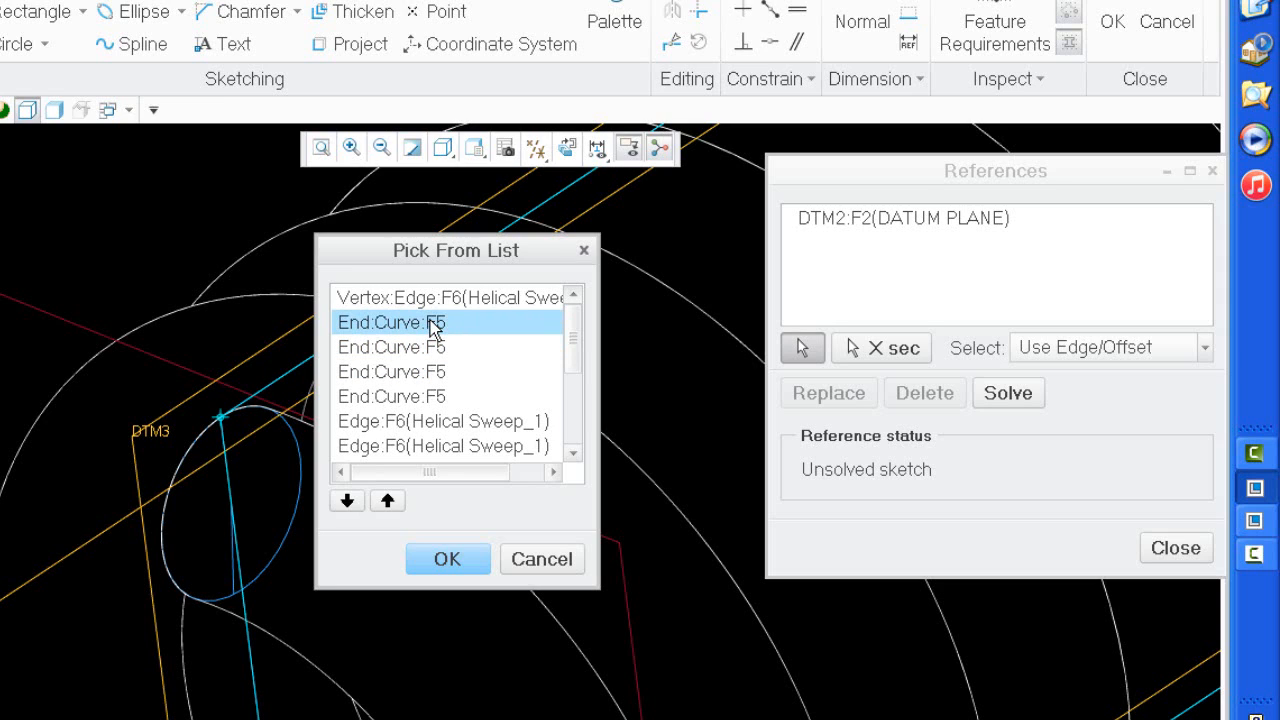
{"action": "left_click", "coordinate": [461, 558]}
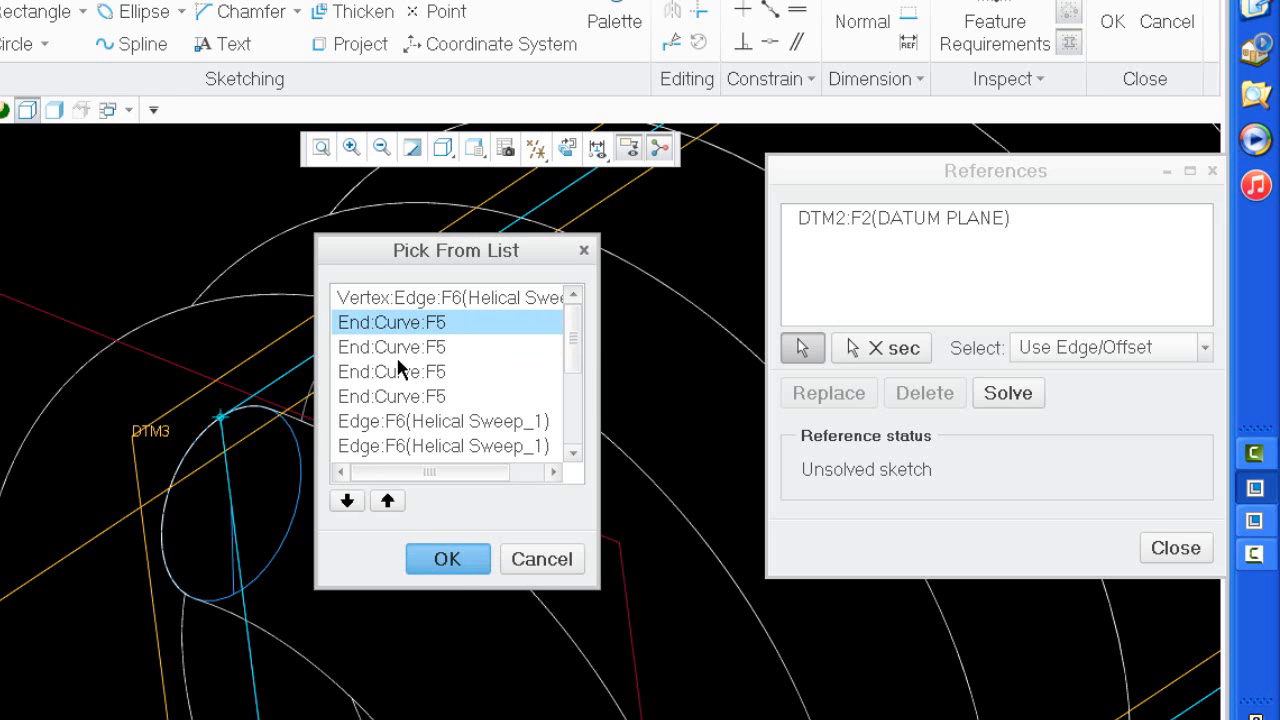
Solve the sketch references, add datum plane DTM3 as a further reference and finish the reference selection.
{"action": "key", "text": "ctrl+d"}
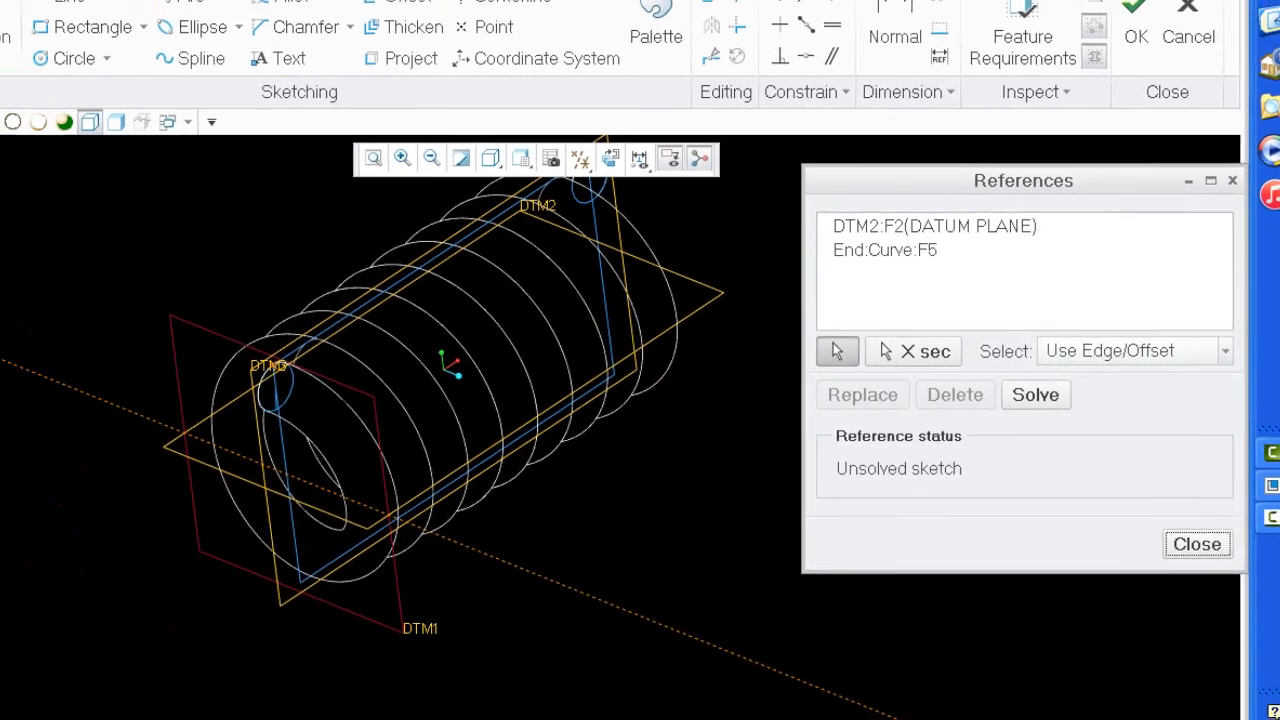
{"action": "left_click", "coordinate": [63, 57]}
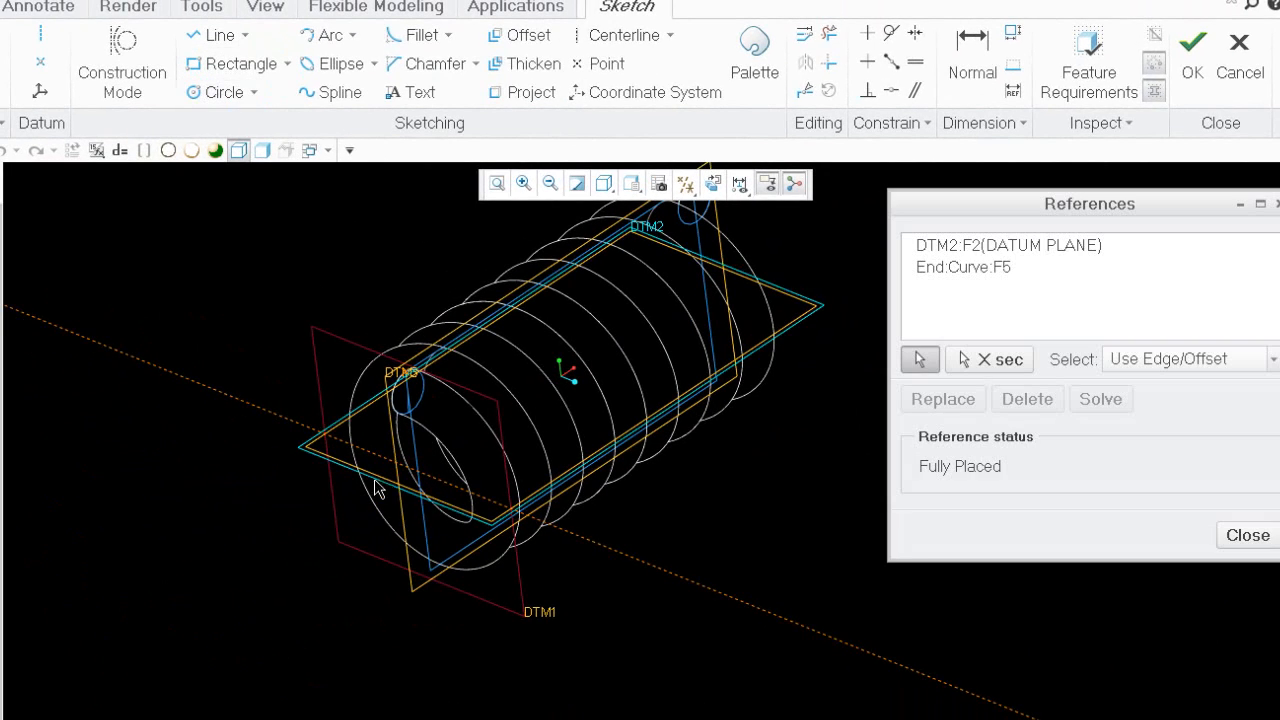
{"action": "left_click", "coordinate": [394, 428]}
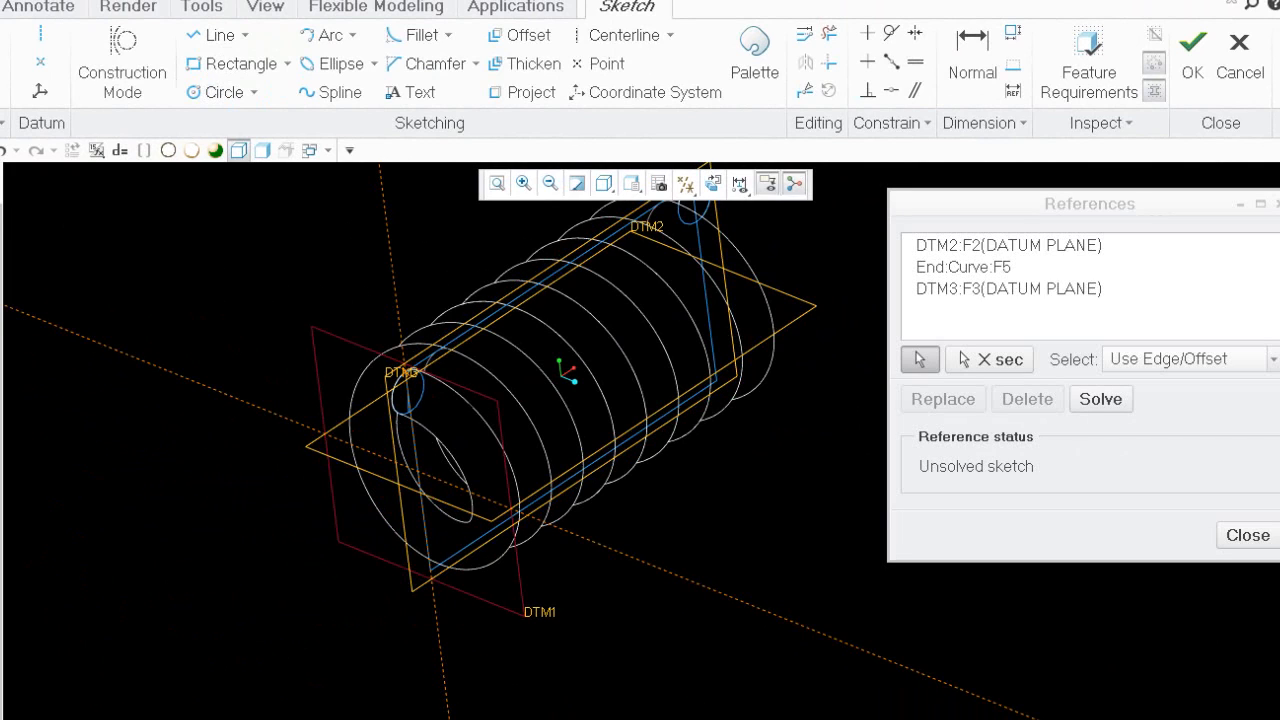
{"action": "left_click", "coordinate": [1247, 536]}
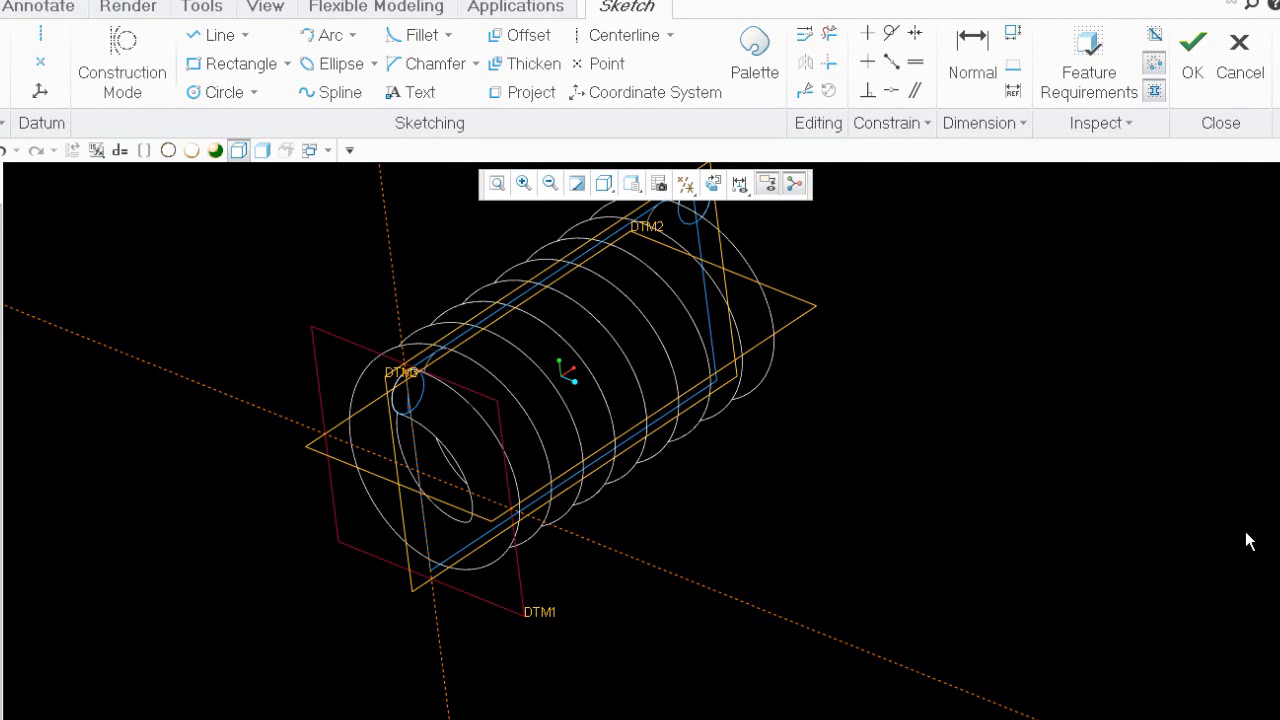
Sketch a circle centred on the intersection of the DTM2 and DTM3 references and passing through the referenced curve end point.
{"action": "left_click", "coordinate": [214, 91]}
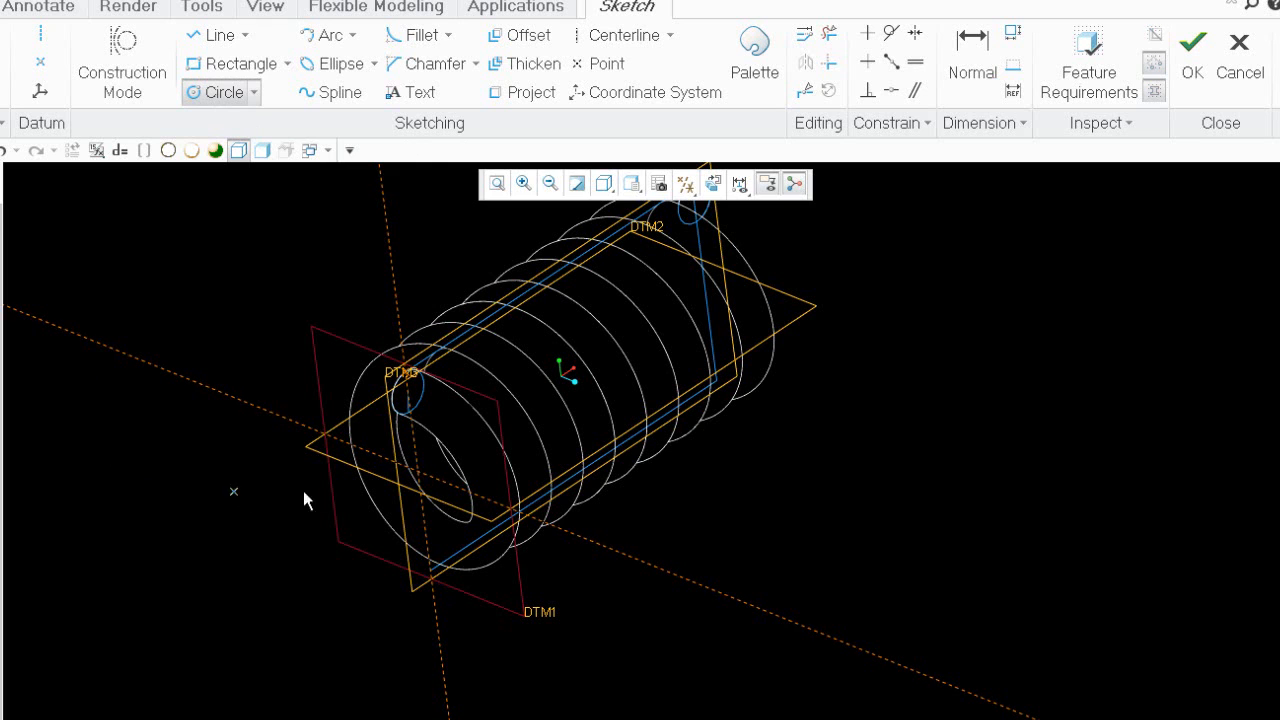
{"action": "left_click", "coordinate": [423, 470]}
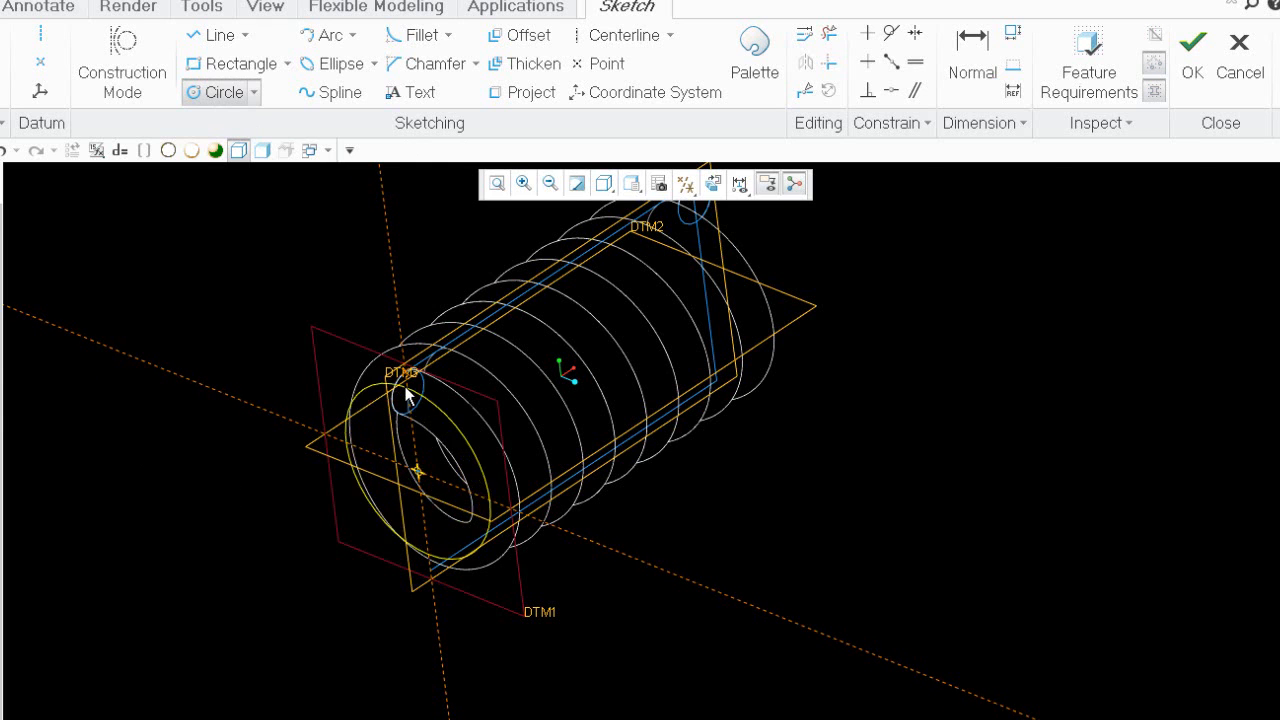
{"action": "scroll", "coordinate": [405, 393], "scroll_direction": "down", "scroll_amount": 5}
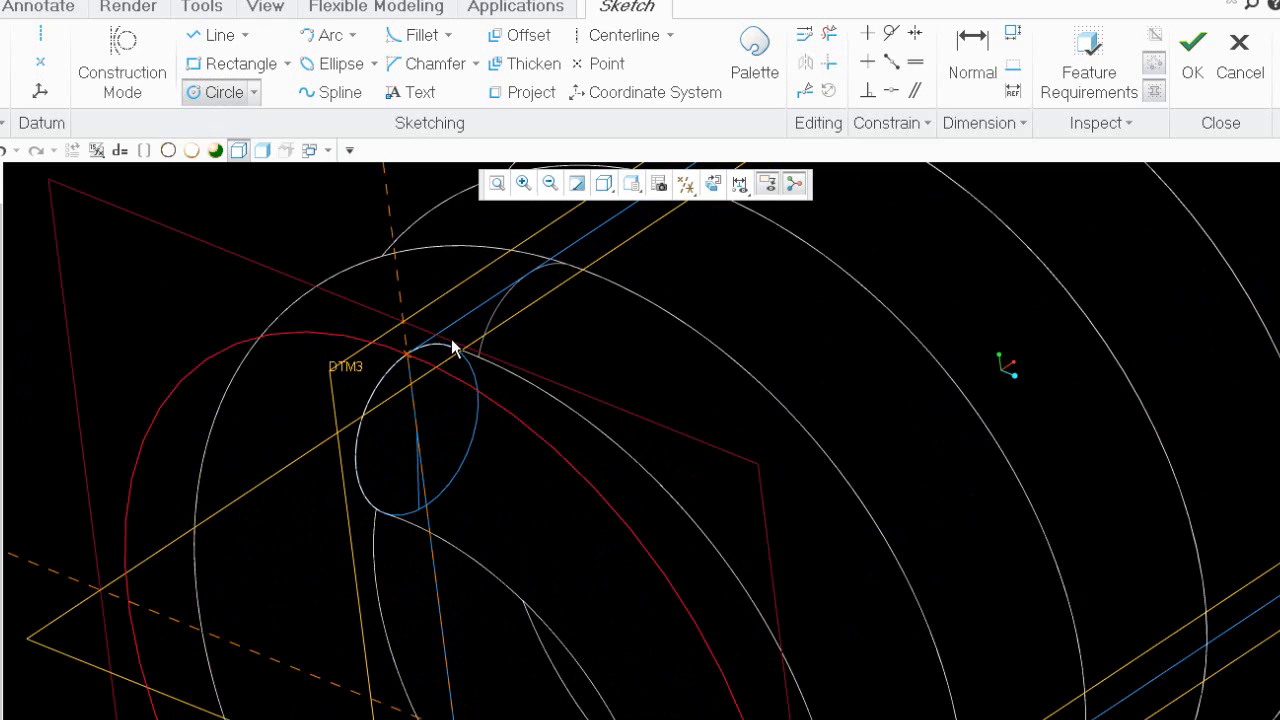
{"action": "left_click", "coordinate": [371, 339]}
{"action": "middle_click", "coordinate": [371, 339]}
{"action": "scroll", "coordinate": [604, 380], "scroll_direction": "up", "scroll_amount": 4}
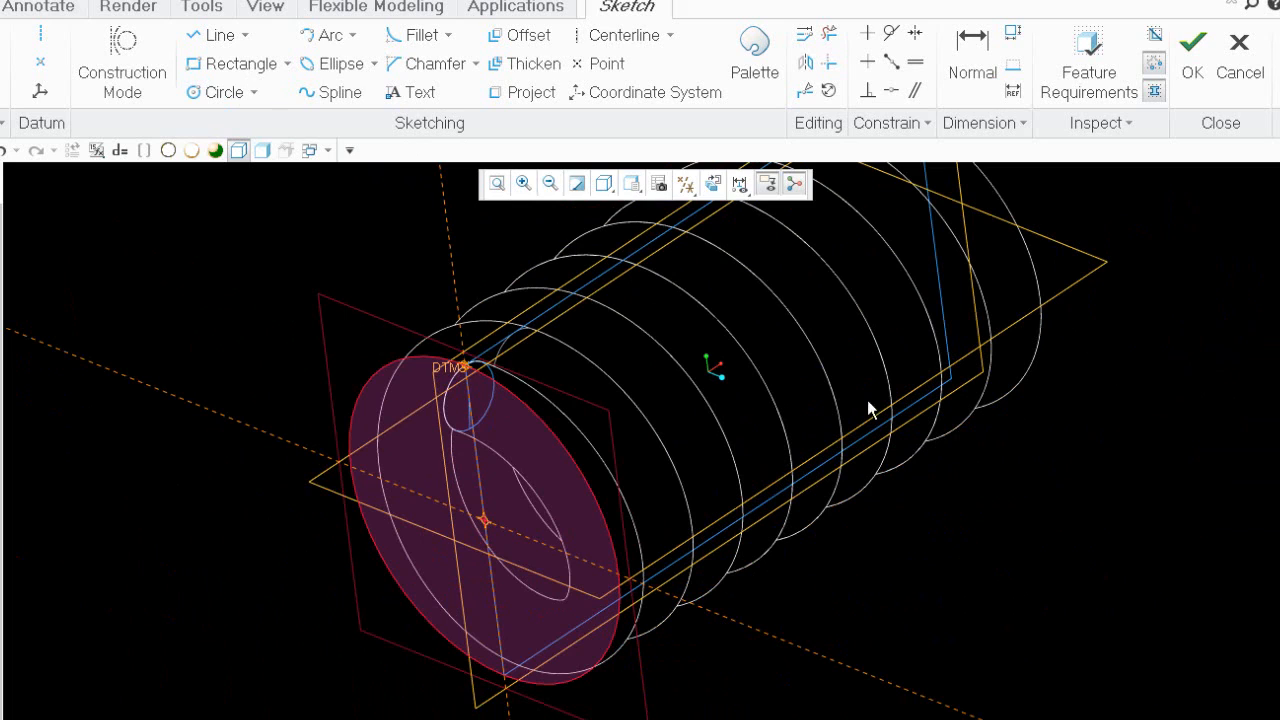
{"action": "left_click", "coordinate": [231, 269]}
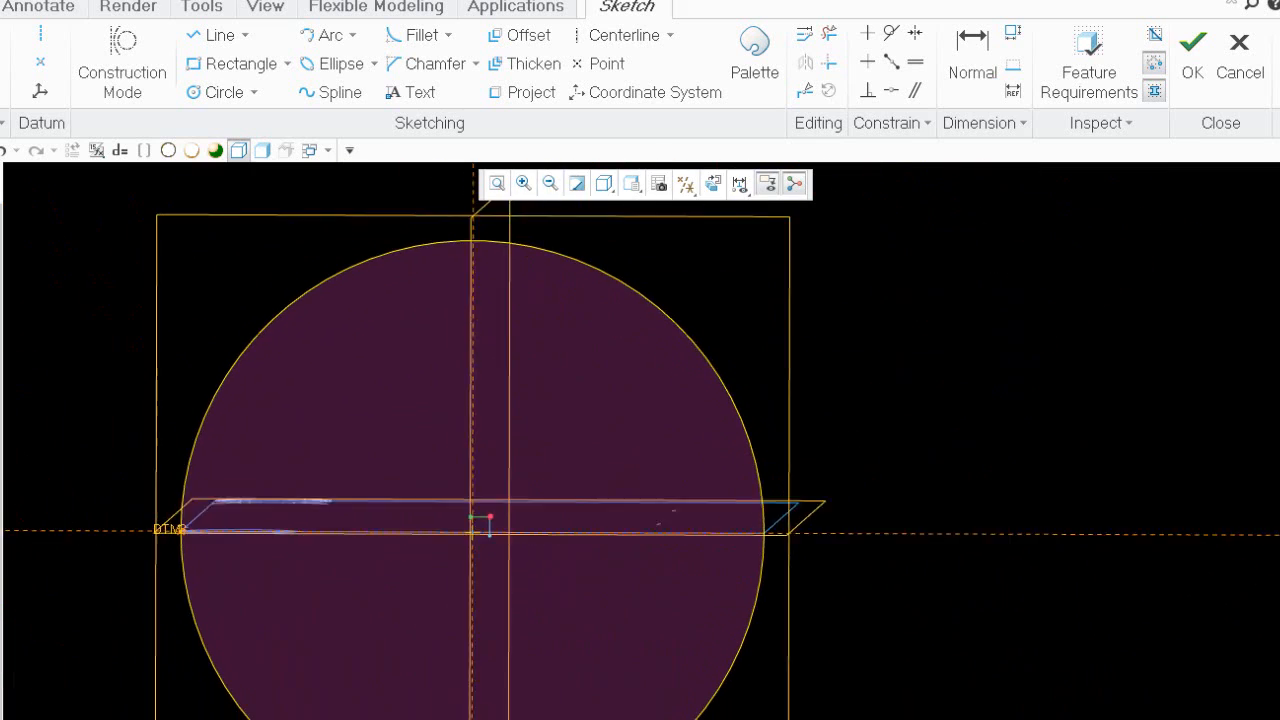
Sketch a line from the circle's centre to a point on its circumference, below the DTM3 reference.
{"action": "middle_click_drag", "start_coordinate": [1013, 520], "coordinate": [707, 515]}
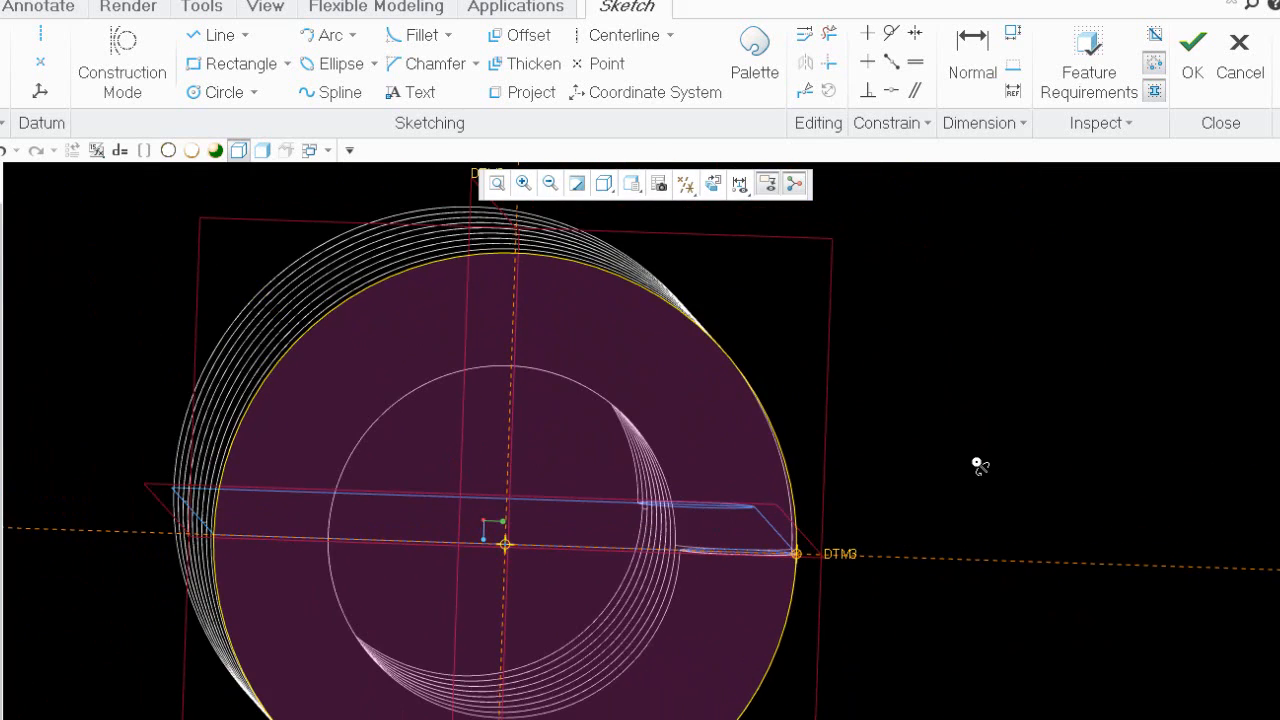
{"action": "middle_click_drag", "start_coordinate": [977, 463], "coordinate": [970, 478]}
{"action": "scroll", "coordinate": [277, 398], "scroll_direction": "up", "scroll_amount": 4}
{"action": "mouse_move", "coordinate": [636, 536]}
{"action": "middle_mouse_down"}
{"action": "mouse_move", "coordinate": [654, 555]}
{"action": "mouse_move", "coordinate": [640, 561]}
{"action": "middle_mouse_up"}
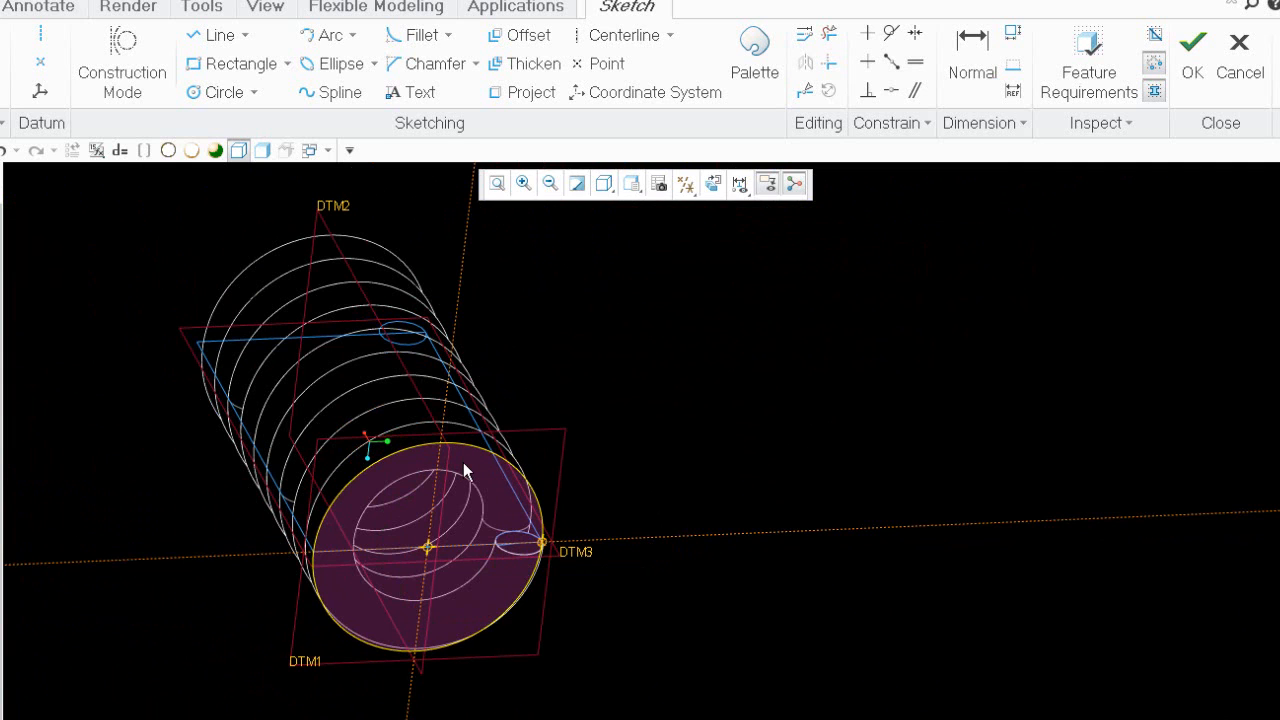
{"action": "middle_click_drag", "start_coordinate": [580, 420], "coordinate": [555, 401]}
{"action": "mouse_move", "coordinate": [555, 541]}
{"action": "middle_mouse_down"}
{"action": "mouse_move", "coordinate": [543, 508]}
{"action": "mouse_move", "coordinate": [563, 503]}
{"action": "mouse_move", "coordinate": [543, 541]}
{"action": "middle_mouse_up"}
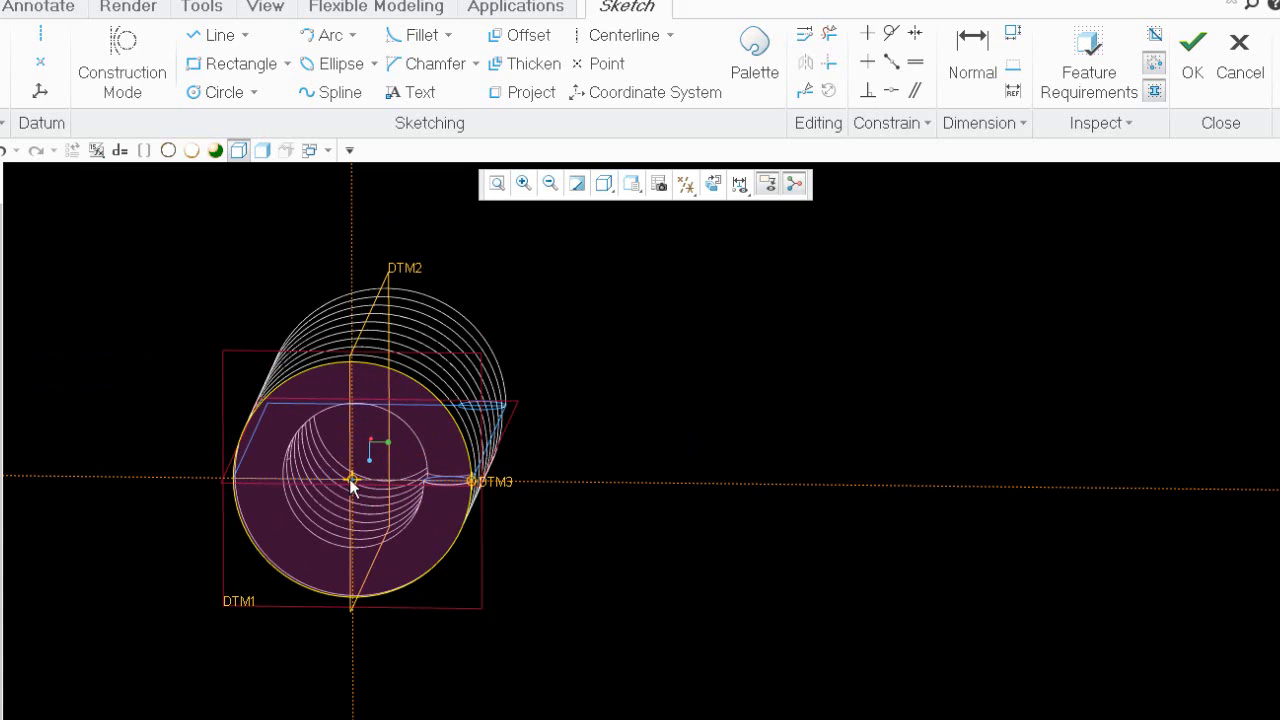
{"action": "left_click", "coordinate": [210, 38]}
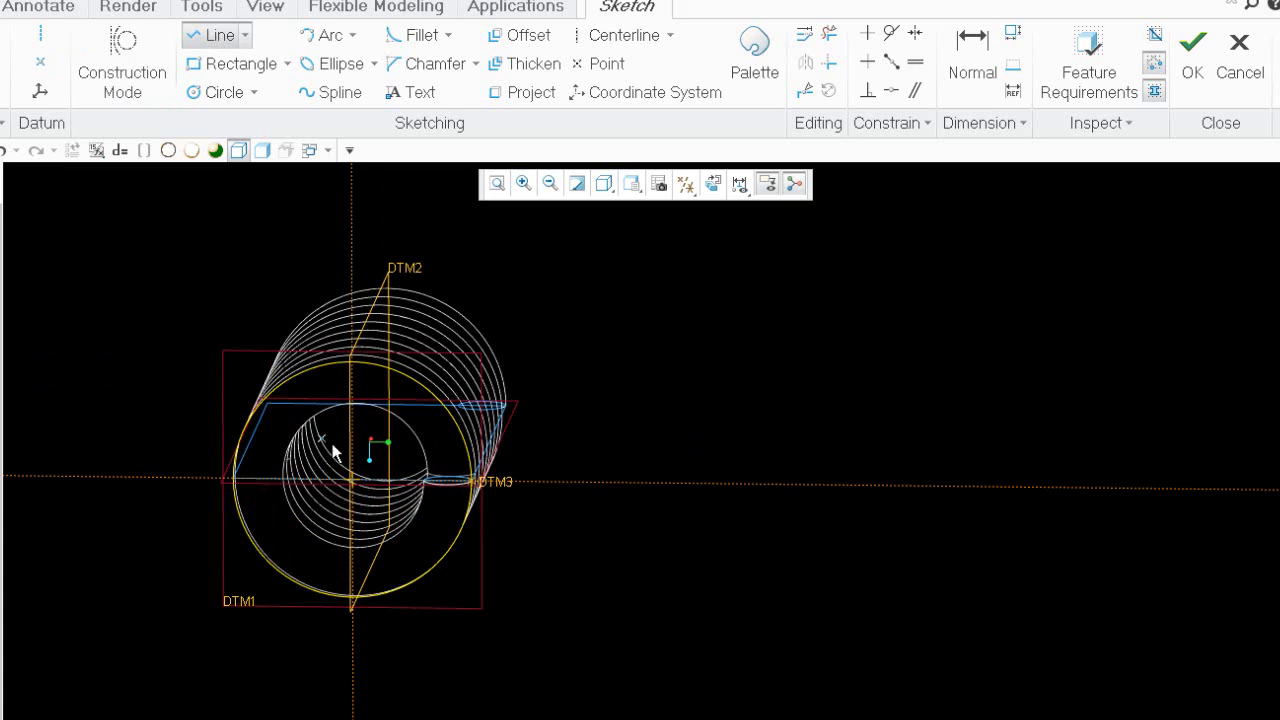
{"action": "left_click", "coordinate": [351, 479]}
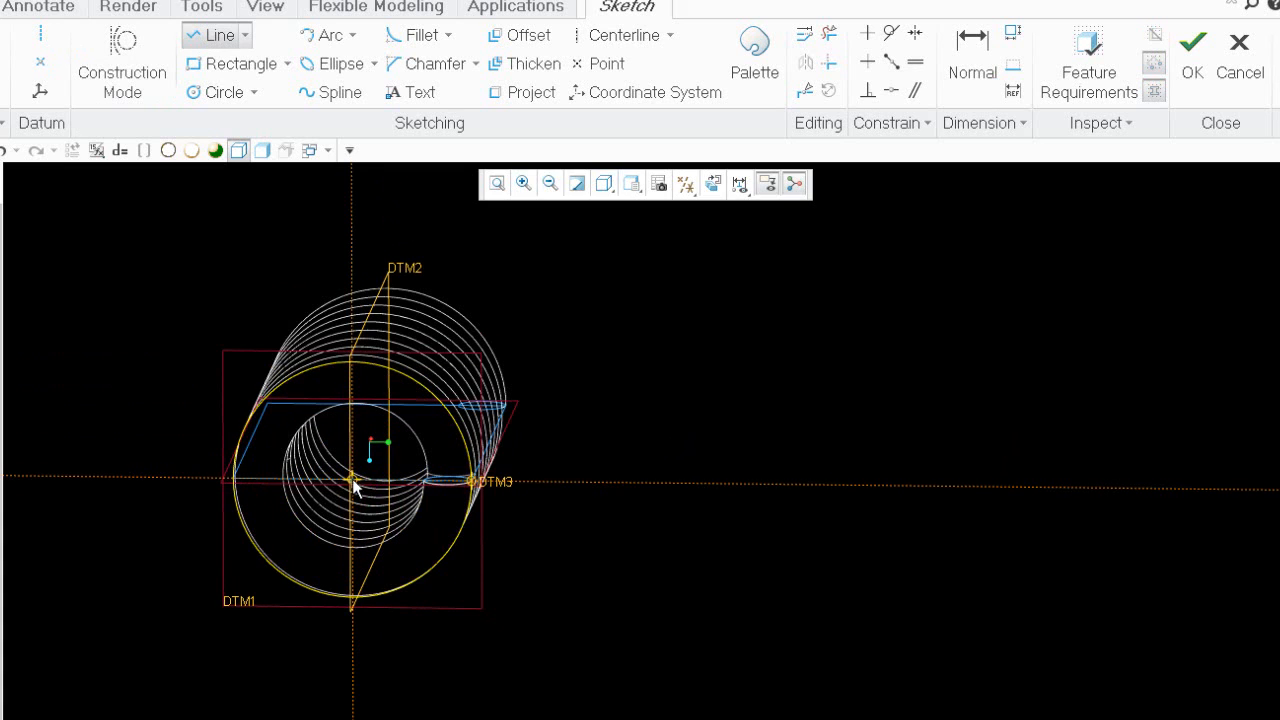
{"action": "left_click", "coordinate": [451, 550]}
{"action": "middle_click", "coordinate": [518, 551]}
{"action": "middle_click", "coordinate": [582, 571]}
Dimension the line's angle from the DTM3 reference, set it to 280 degrees and finish the sketch.
{"action": "left_click", "coordinate": [967, 52]}
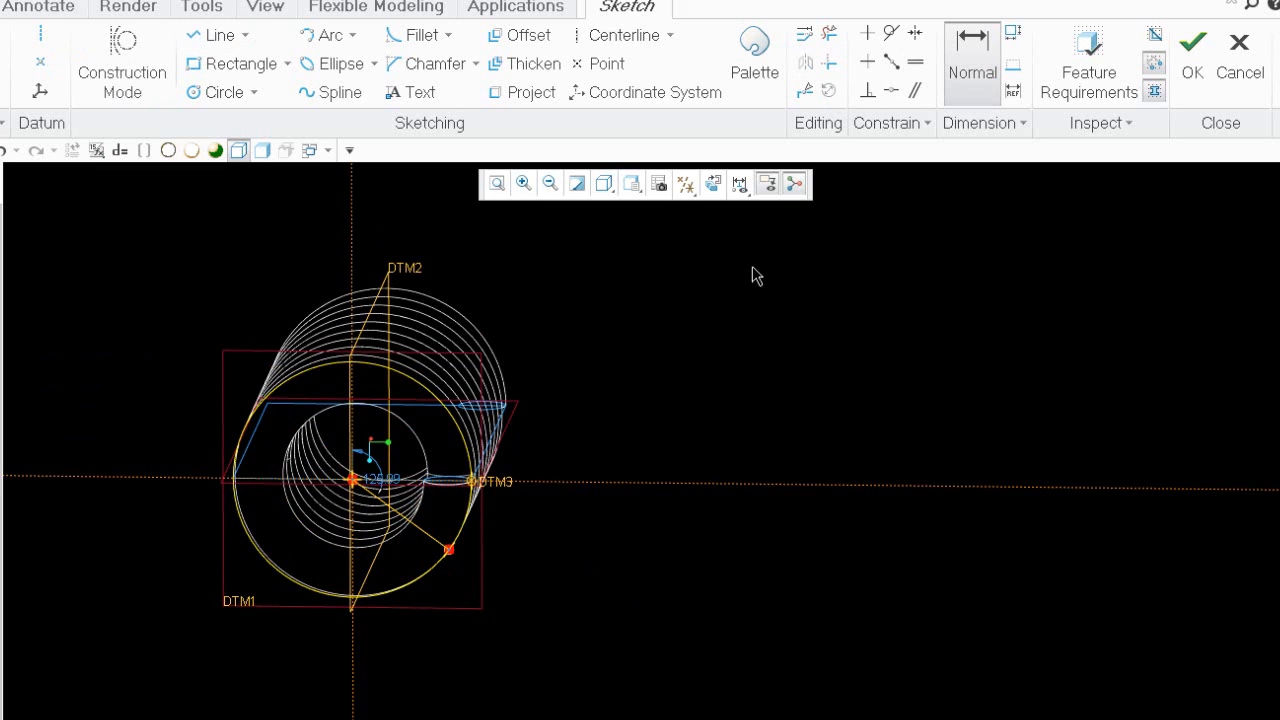
{"action": "left_click", "coordinate": [557, 485]}
{"action": "middle_click", "coordinate": [514, 538]}
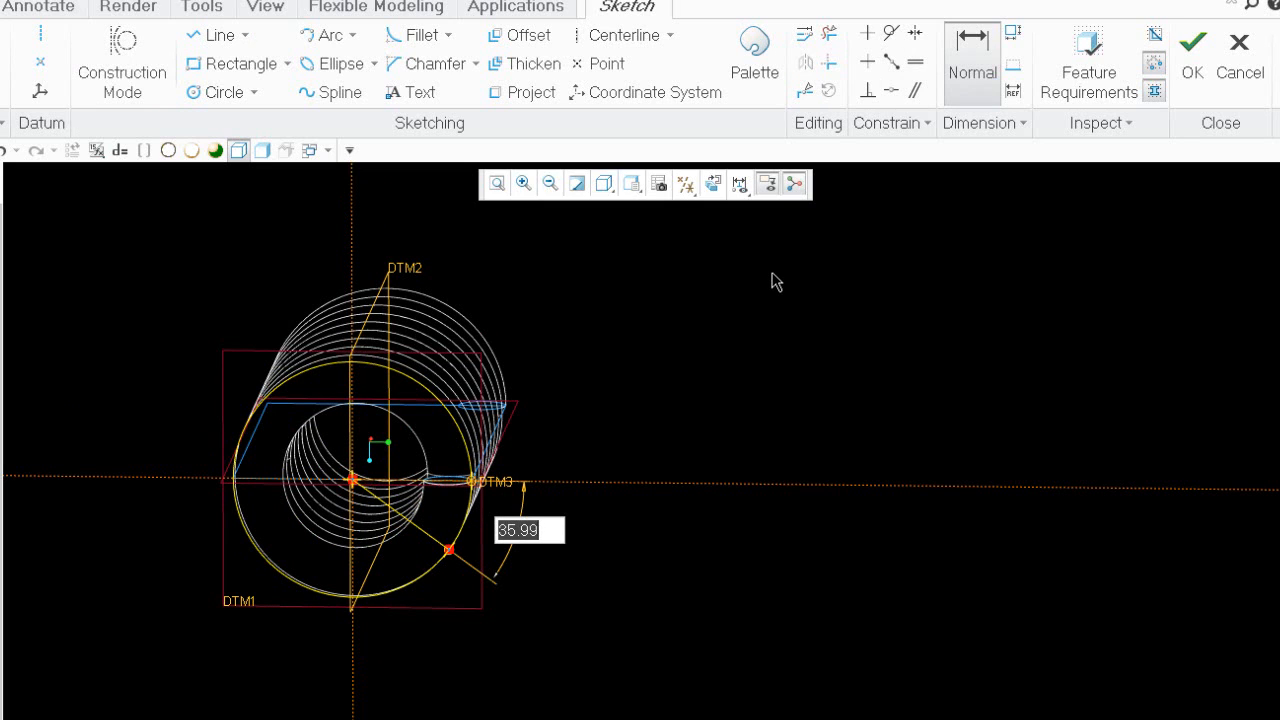
{"action": "type", "text": "280"}
{"action": "key", "text": "Return"}
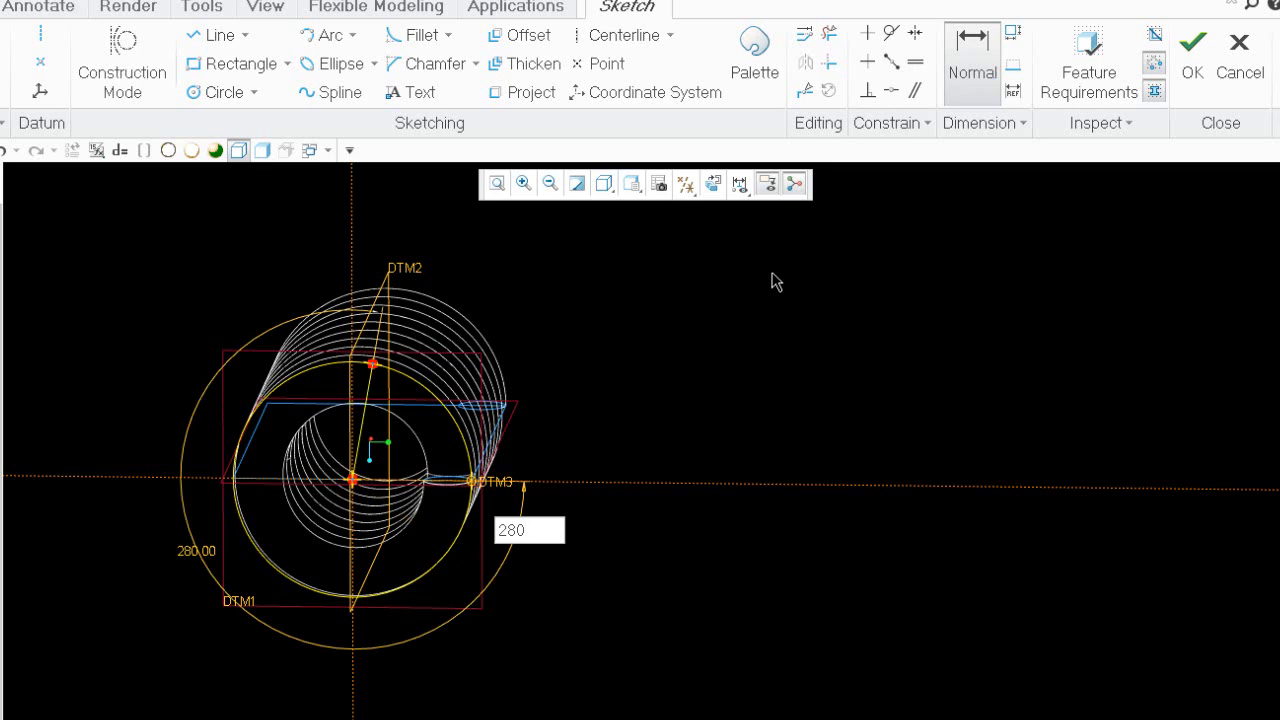
{"action": "left_click", "coordinate": [1199, 47]}
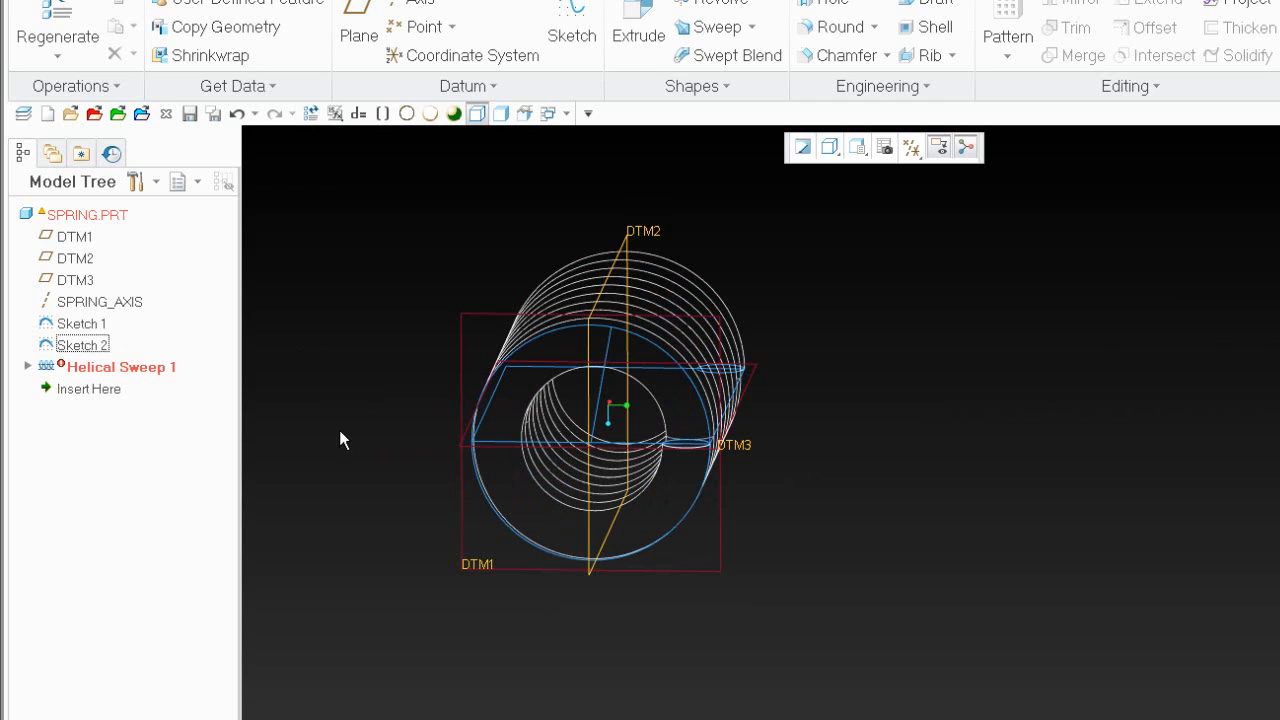
Open the part's relations, remove the comment marks from the TD and grind_mat relations and verify the relations.
{"action": "middle_click_drag", "start_coordinate": [980, 569], "coordinate": [952, 579]}
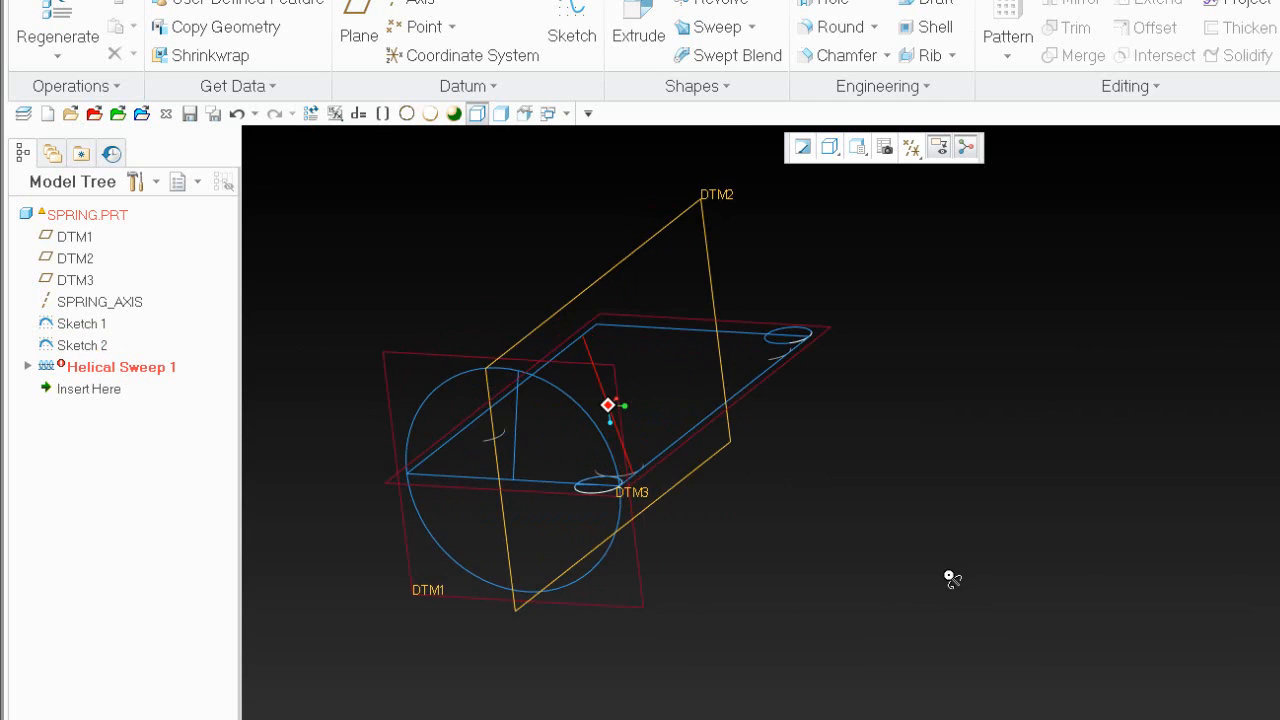
{"action": "scroll", "coordinate": [944, 550], "scroll_direction": "up", "scroll_amount": 3}
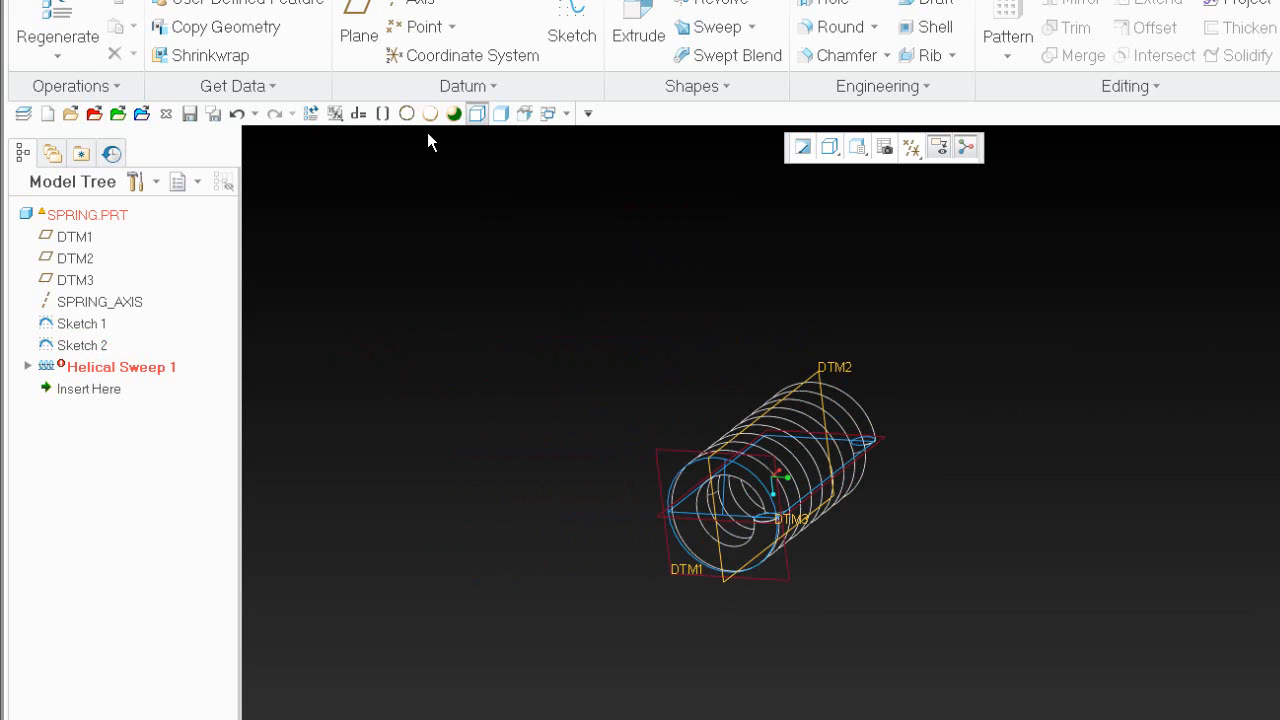
{"action": "left_click", "coordinate": [359, 114]}
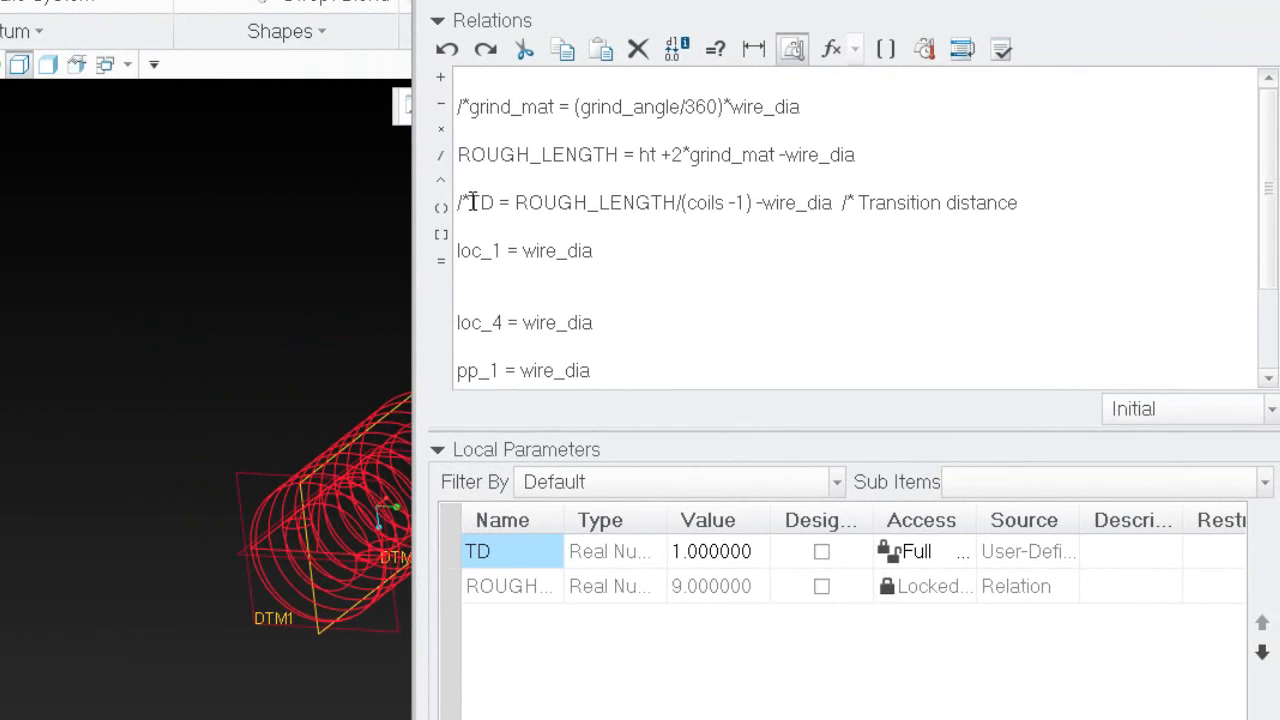
{"action": "left_click_drag", "start_coordinate": [472, 202], "coordinate": [458, 203]}
{"action": "key", "text": "Delete"}
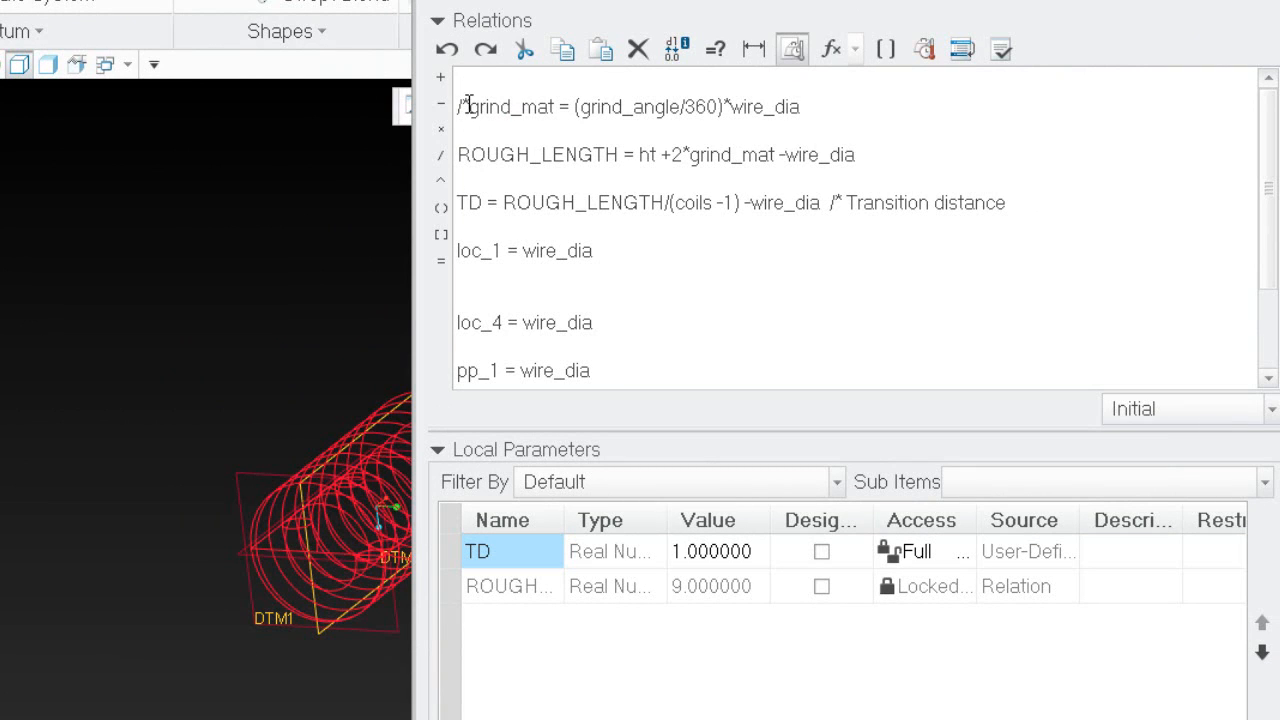
{"action": "left_click_drag", "start_coordinate": [468, 104], "coordinate": [383, 88]}
{"action": "key", "text": "Delete"}
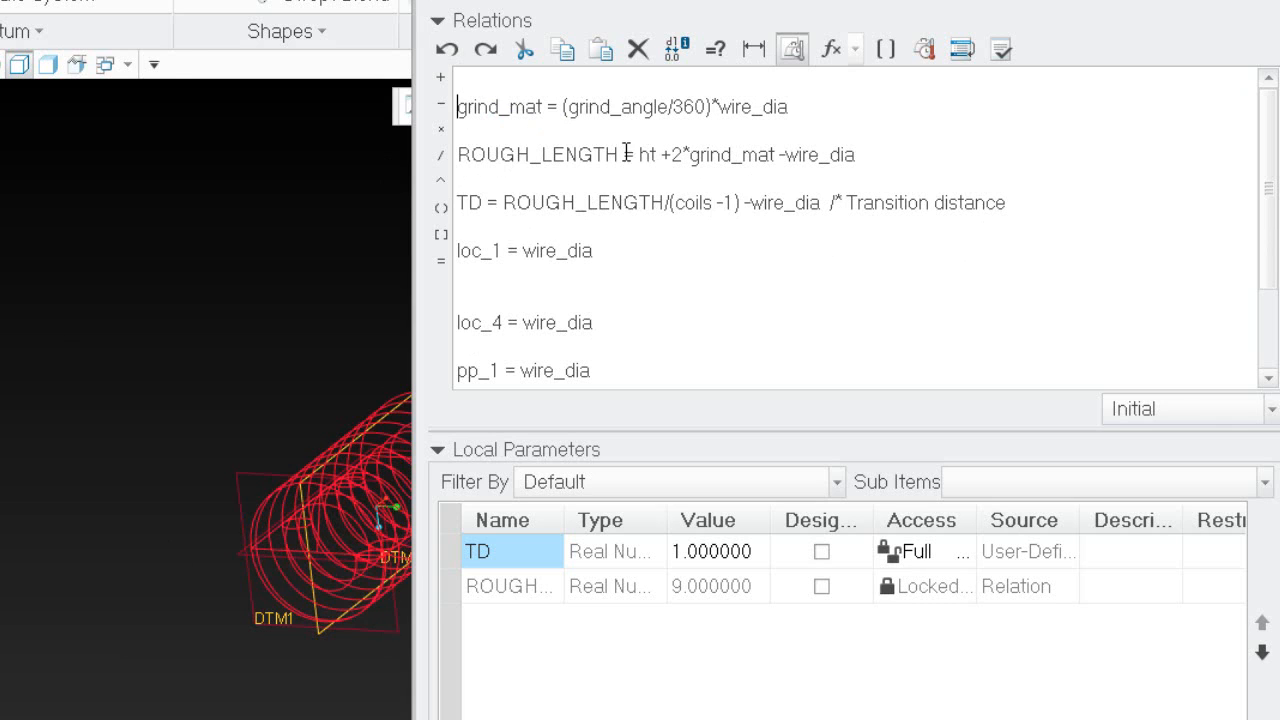
{"action": "left_click", "coordinate": [1001, 49]}
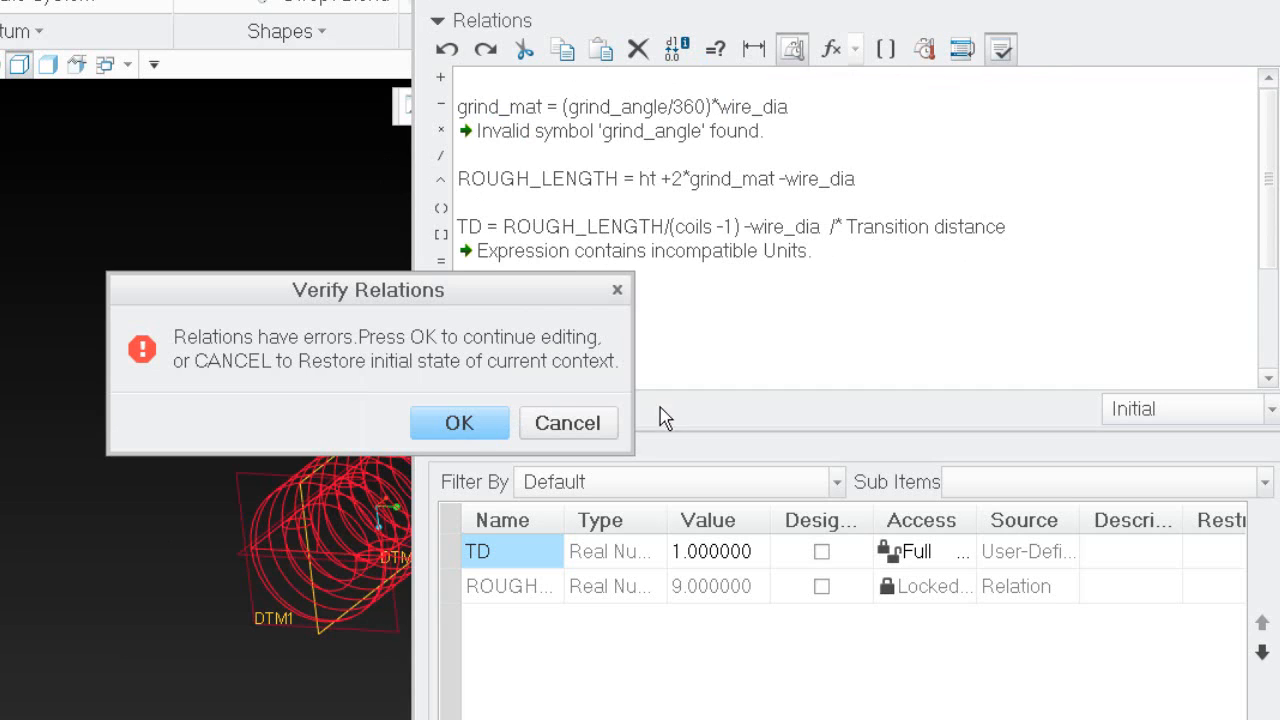
Dismiss the relation error notice and discard the relation edits, closing the relations.
{"action": "left_click", "coordinate": [489, 428]}
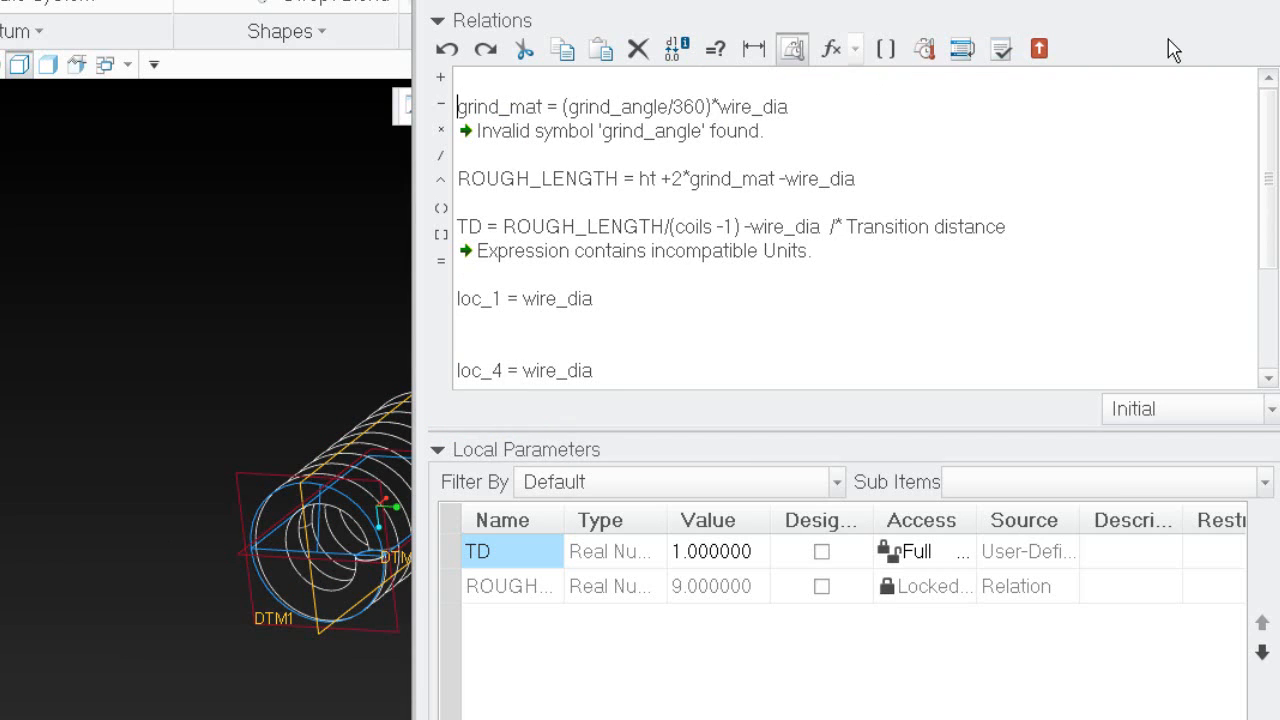
{"action": "key", "text": "Escape"}
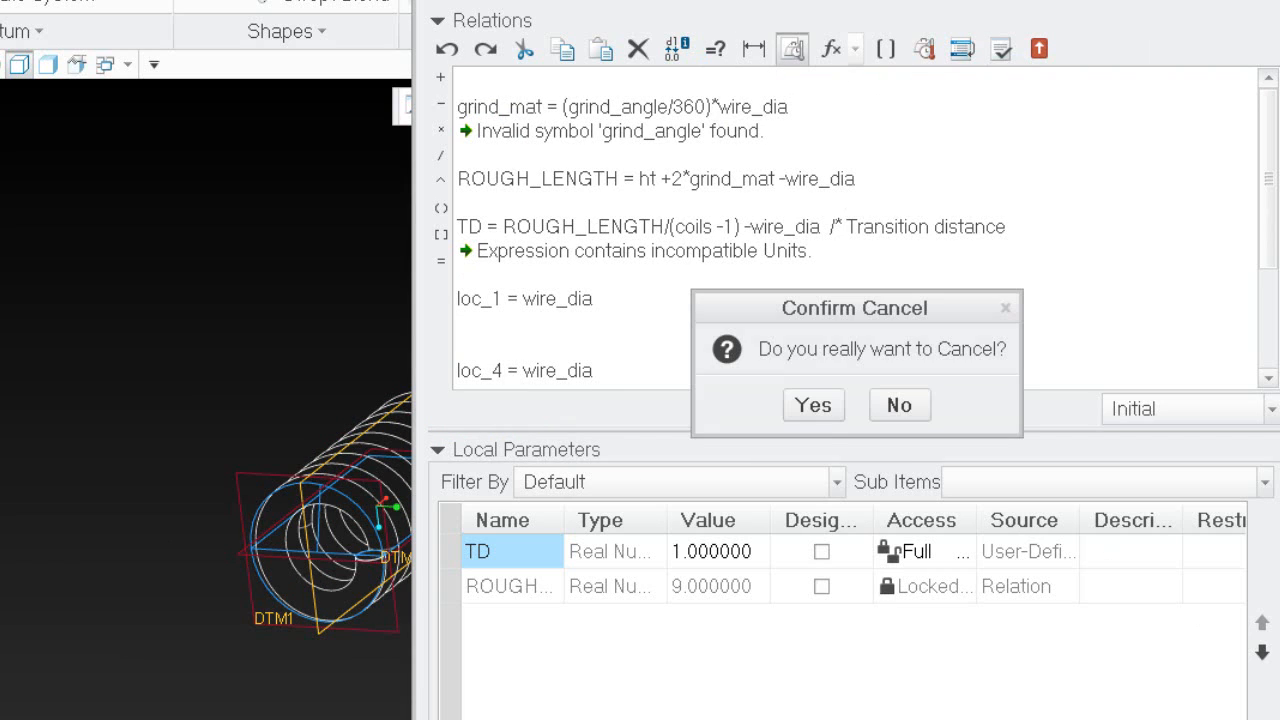
{"action": "left_click", "coordinate": [823, 400]}
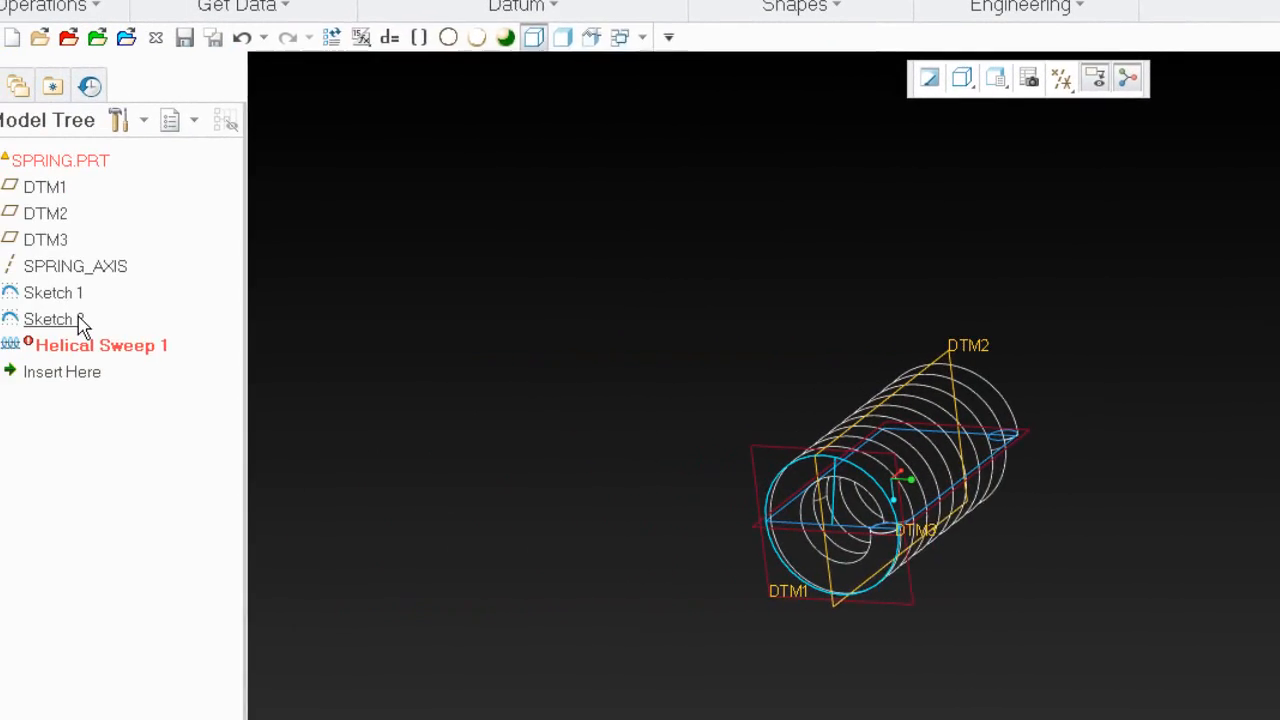
Rename the 280 degree angle dimension of Sketch 2 to grind_angle.
{"action": "right_click", "coordinate": [106, 323]}
{"action": "left_click", "coordinate": [155, 367]}
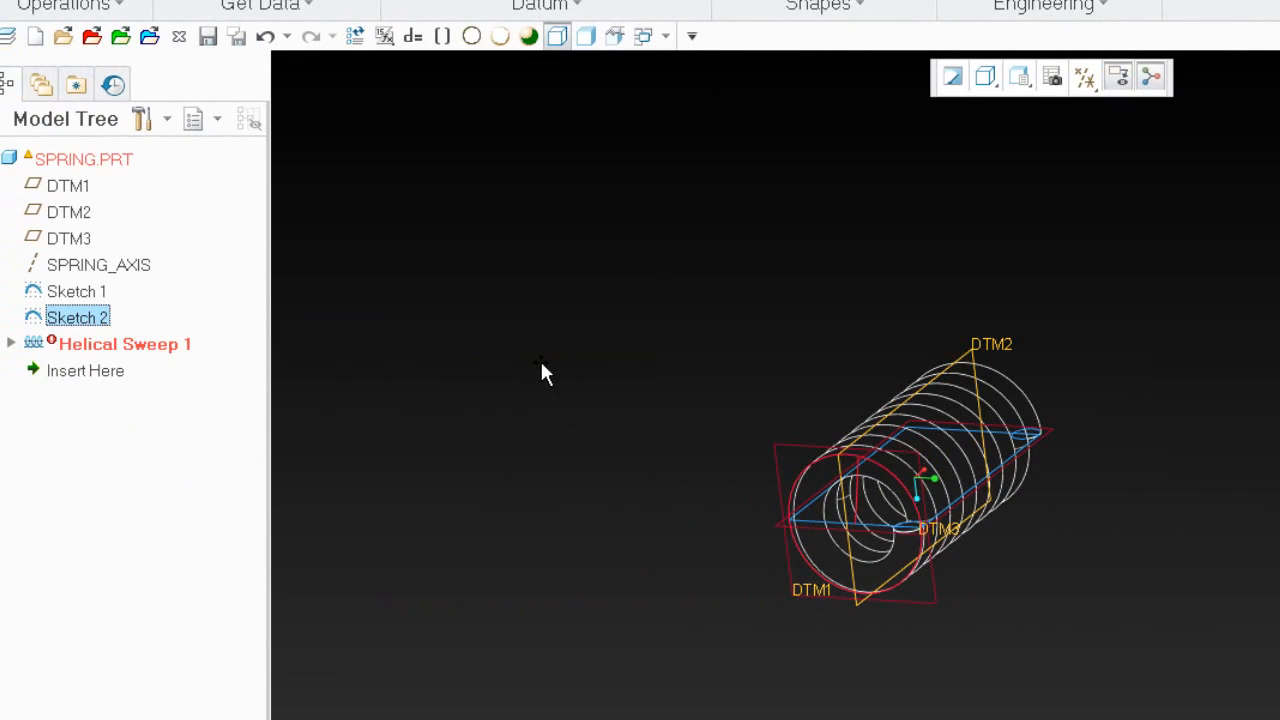
{"action": "left_click", "coordinate": [691, 596]}
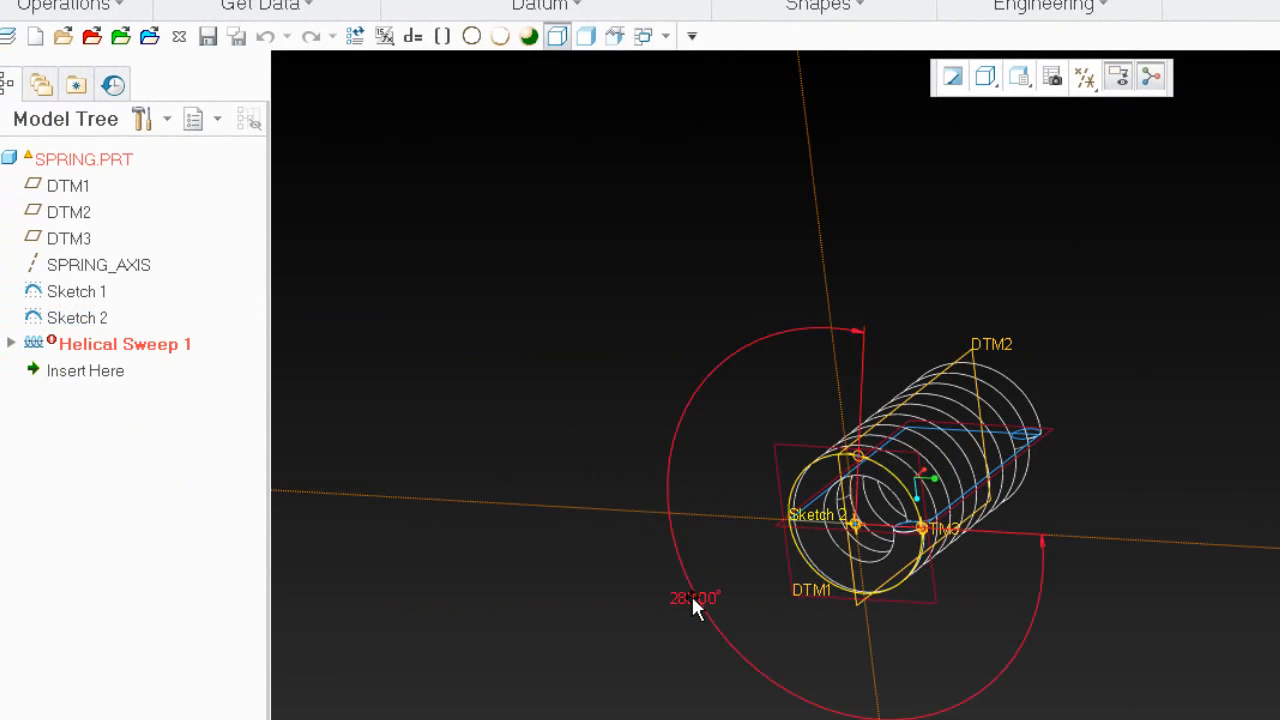
{"action": "right_click", "coordinate": [609, 358]}
{"action": "left_click", "coordinate": [697, 436]}
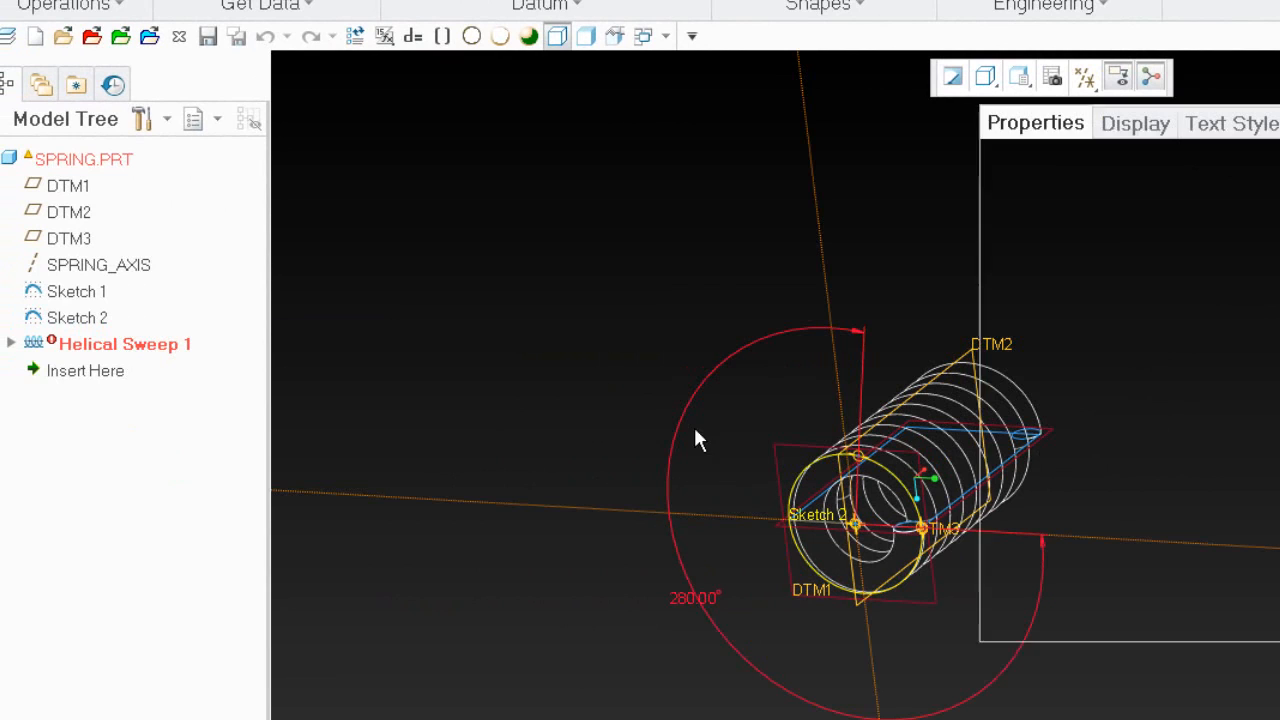
{"action": "left_click_drag", "start_coordinate": [1118, 164], "coordinate": [717, 127]}
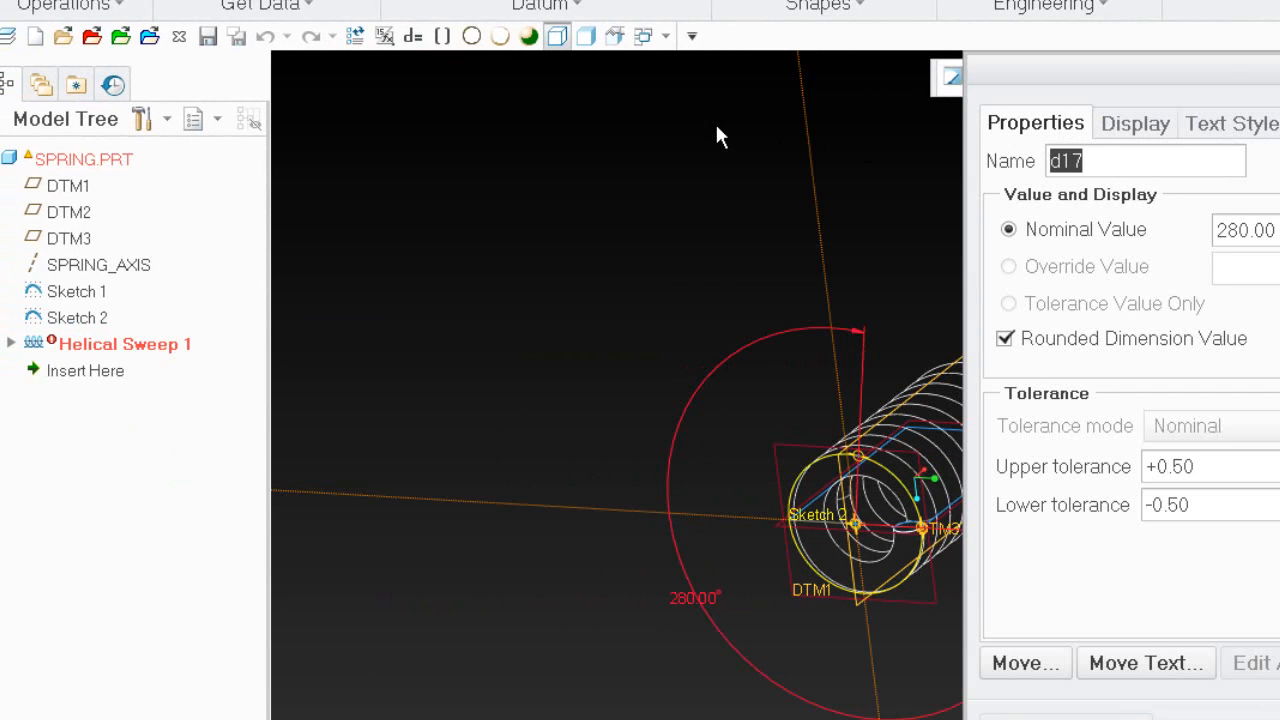
{"action": "type", "text": "grind_an"}
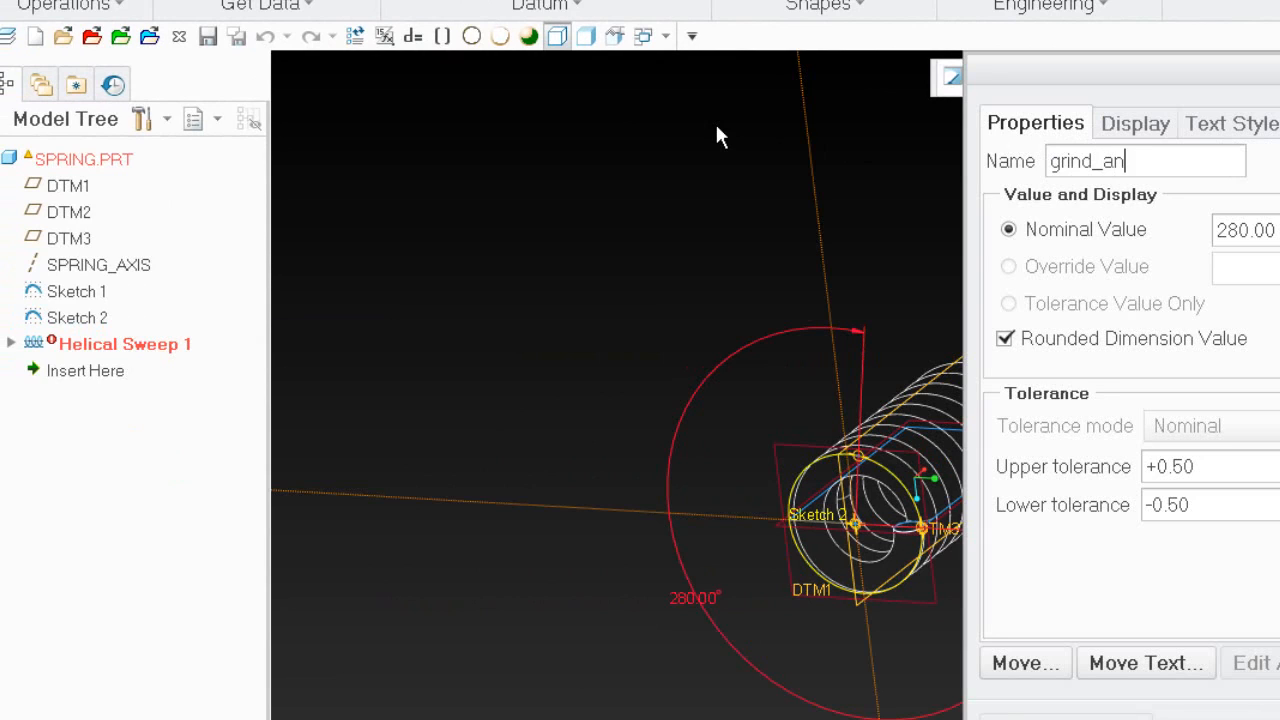
{"action": "type", "text": "gle"}
{"action": "key", "text": "Return"}
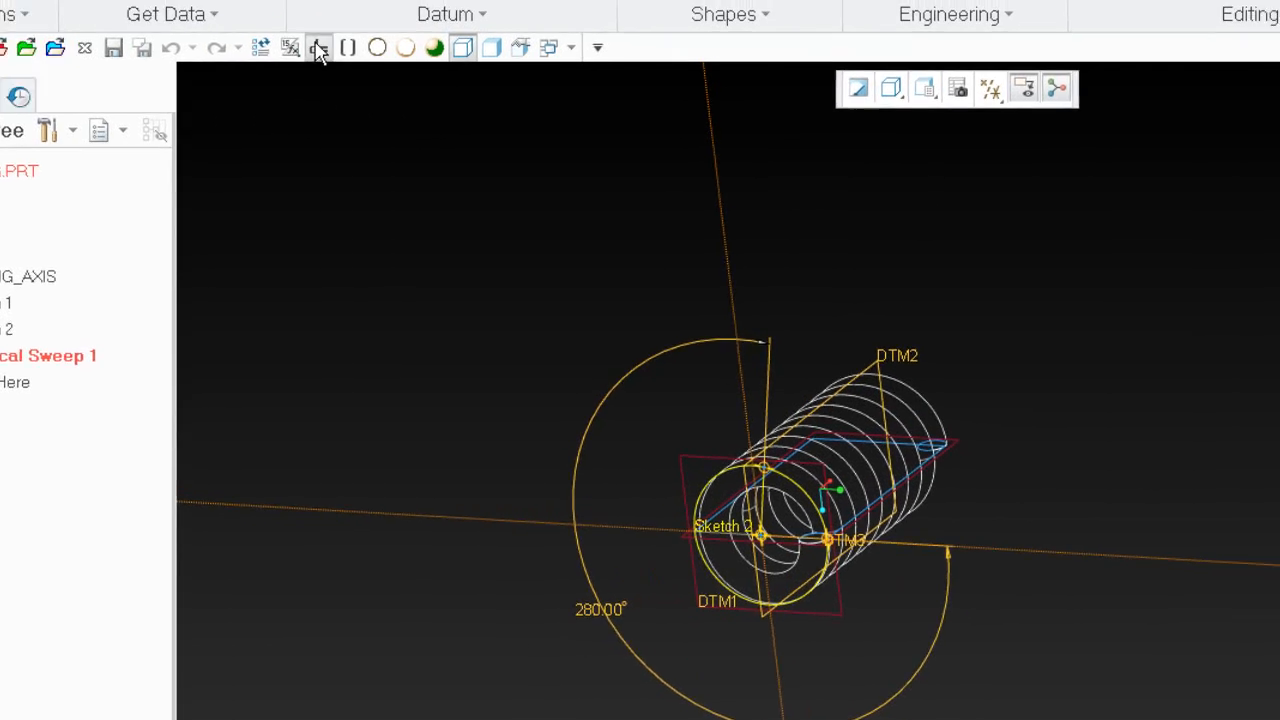
Open the relations, uncomment the TD and grind_mat relations again, verify them and return to editing.
{"action": "left_click", "coordinate": [412, 38]}
{"action": "left_click", "coordinate": [426, 243]}
{"action": "key", "text": "Delete"}
{"action": "key", "text": "Delete"}
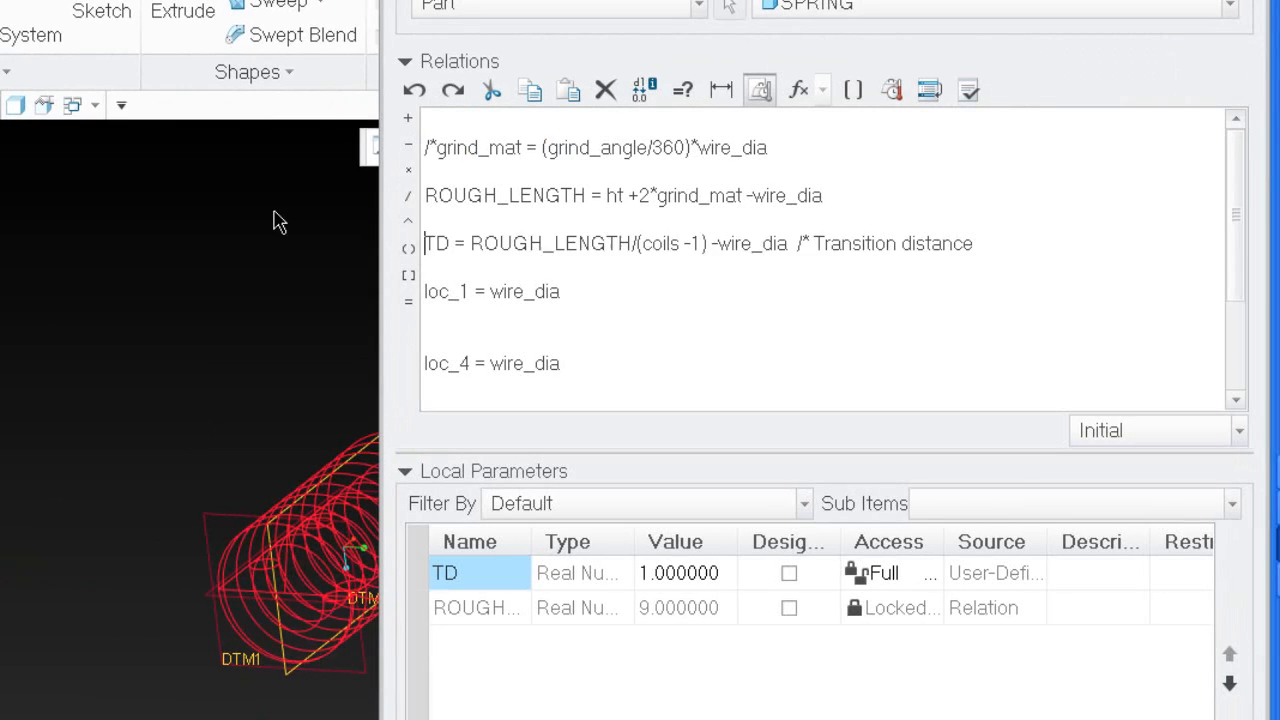
{"action": "left_click", "coordinate": [436, 147]}
{"action": "key", "text": "Delete"}
{"action": "key", "text": "Delete"}
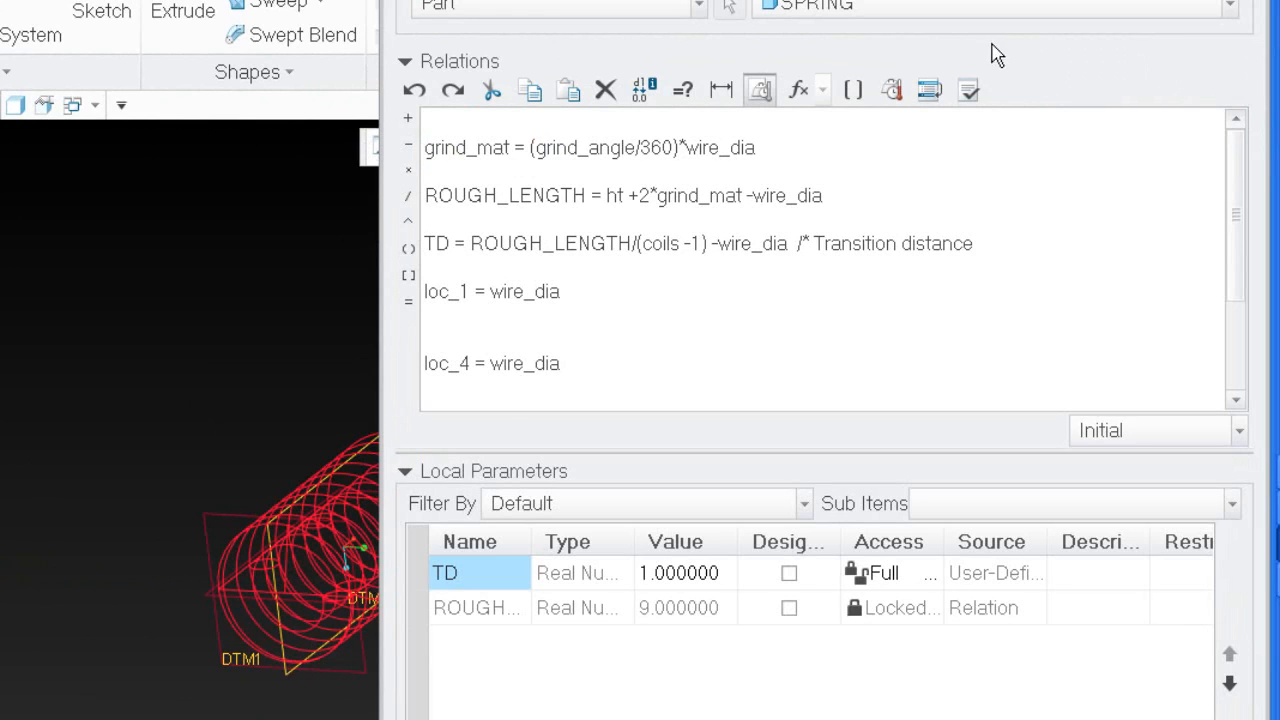
{"action": "left_click", "coordinate": [968, 90]}
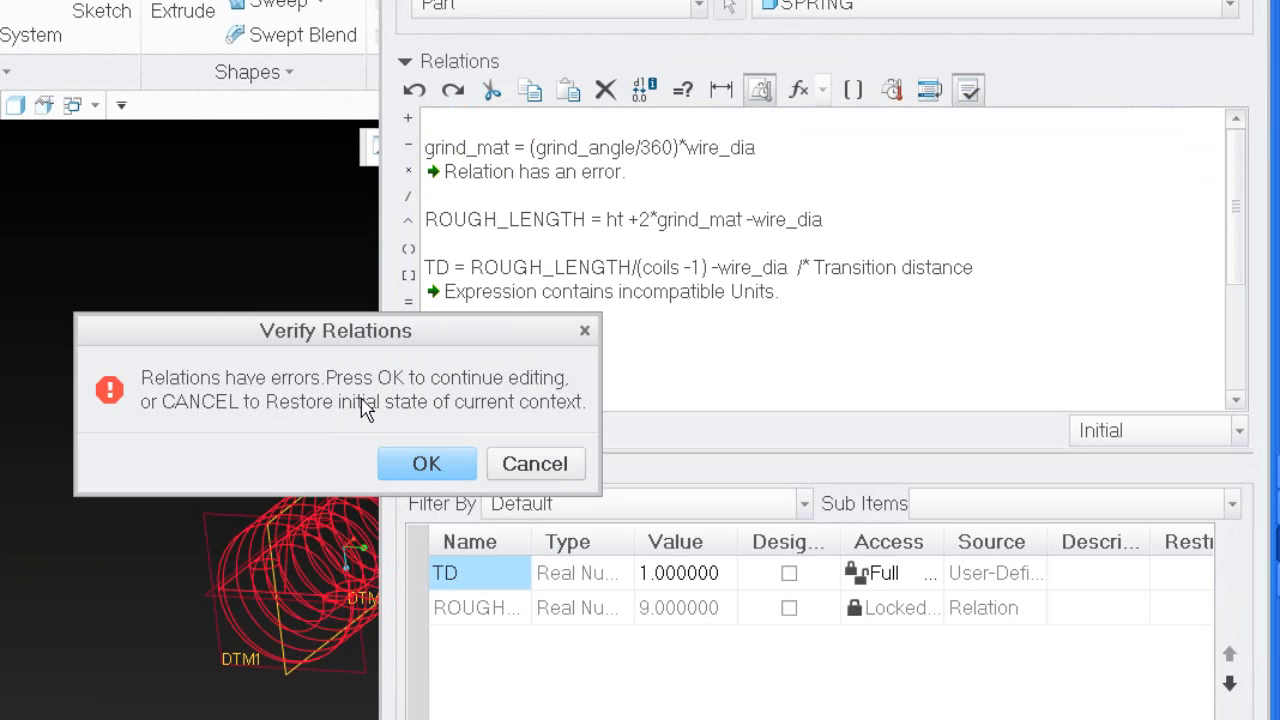
{"action": "left_click", "coordinate": [455, 466]}
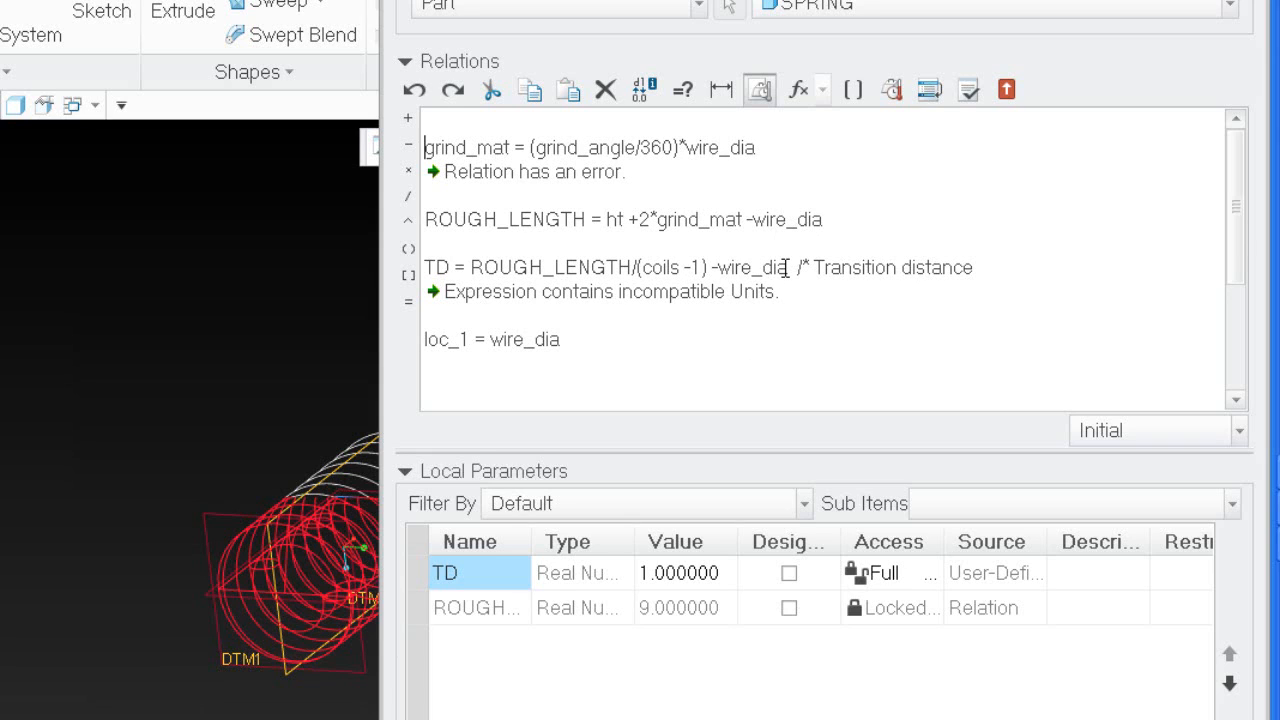
Turn off unit sensitivity for the relations and verify them again.
{"action": "left_click_drag", "start_coordinate": [707, 268], "coordinate": [492, 273]}
{"action": "left_click", "coordinate": [565, 268]}
{"action": "left_click", "coordinate": [754, 268]}
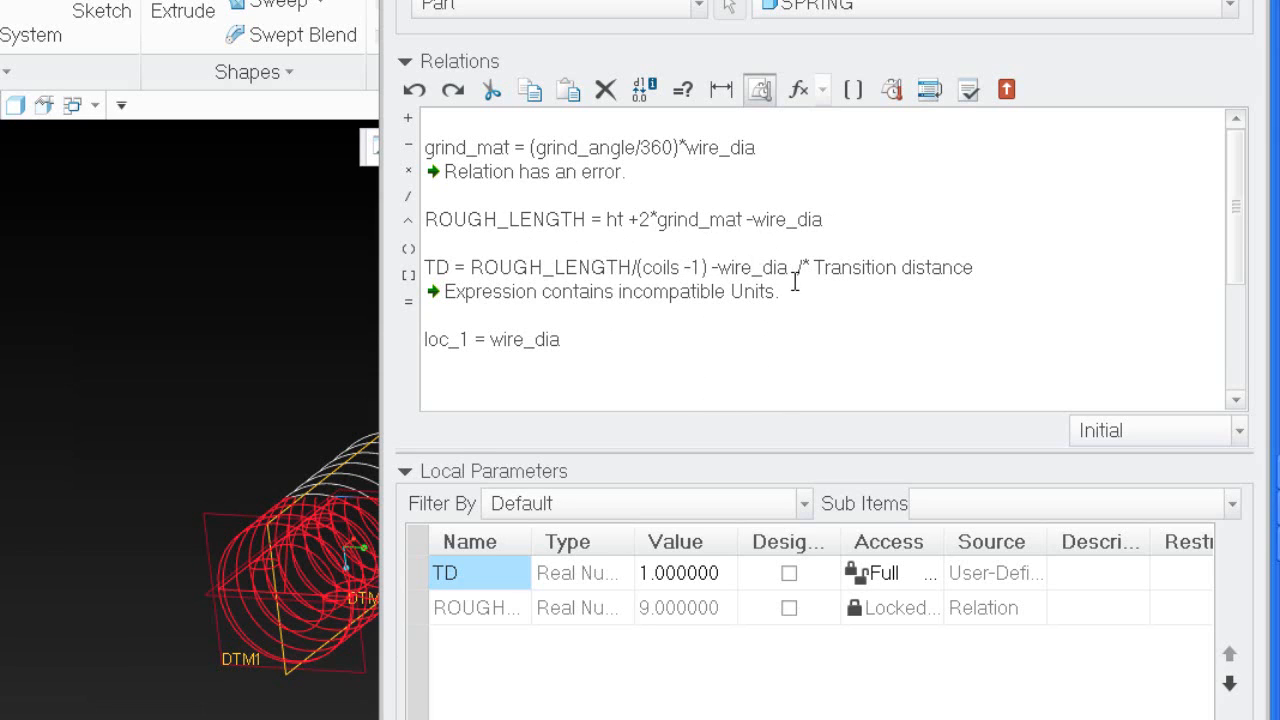
{"action": "left_click", "coordinate": [763, 93]}
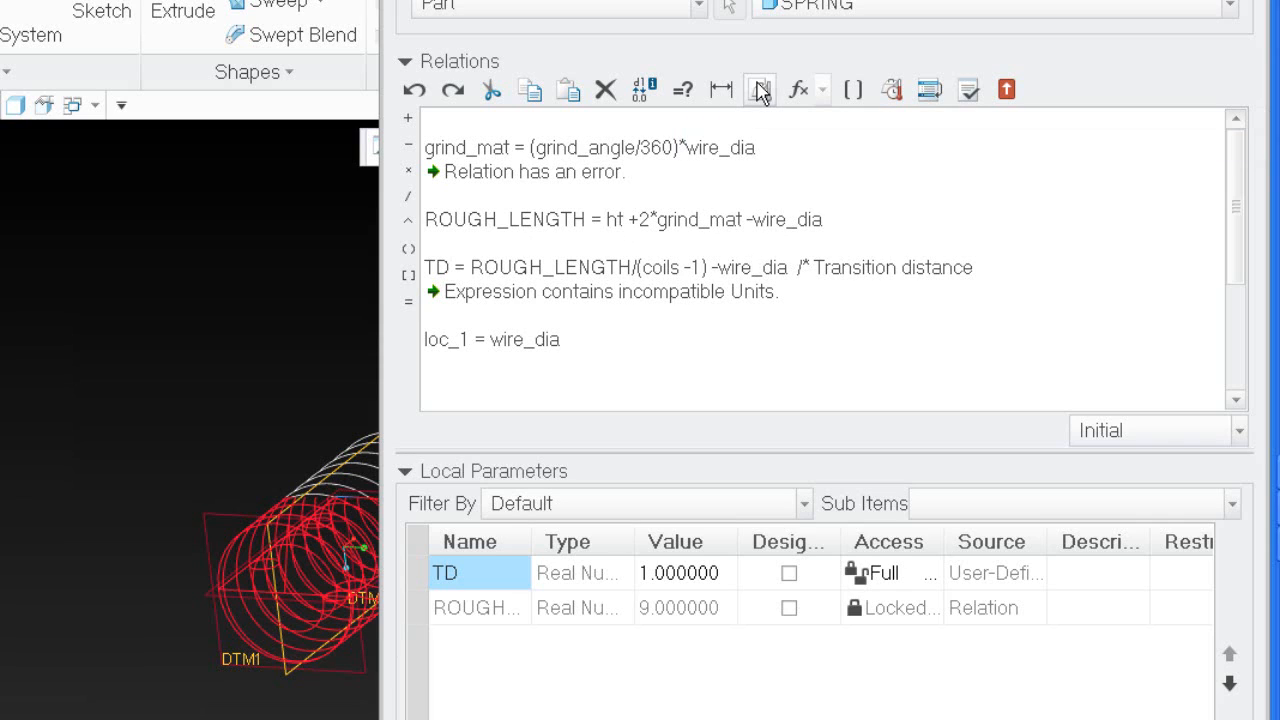
{"action": "left_click", "coordinate": [968, 90]}
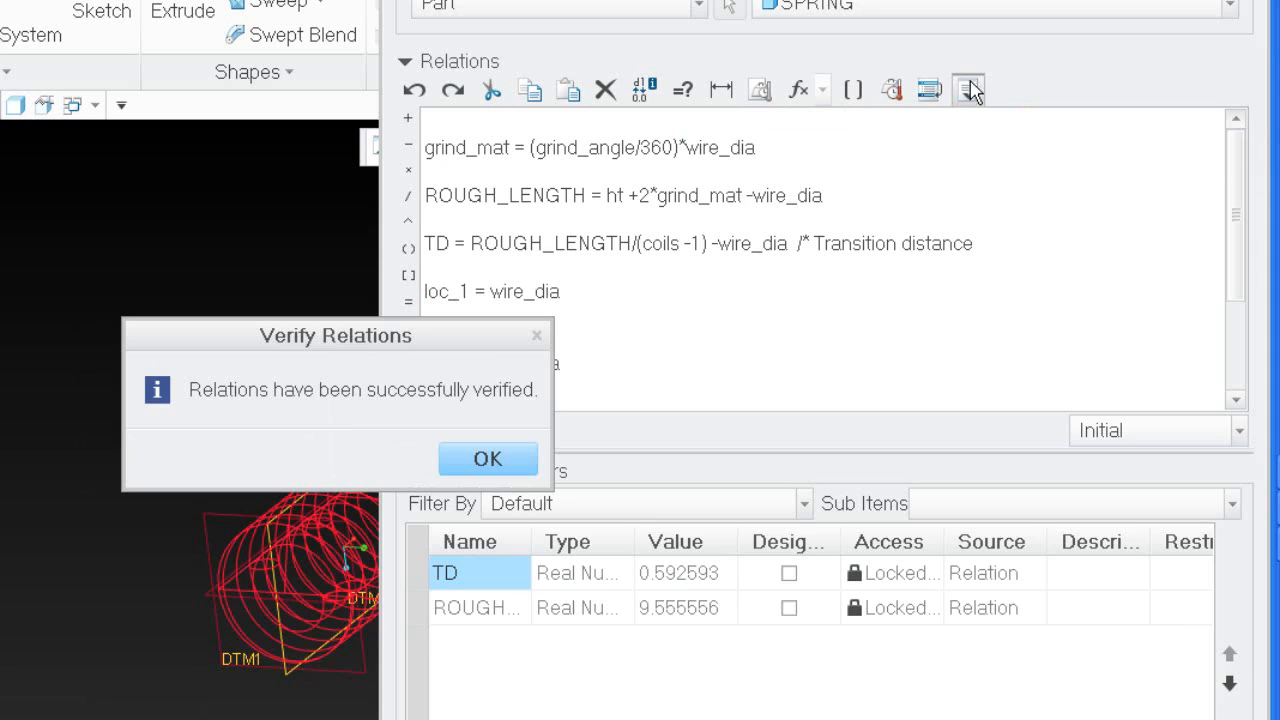
{"action": "left_click", "coordinate": [505, 452]}
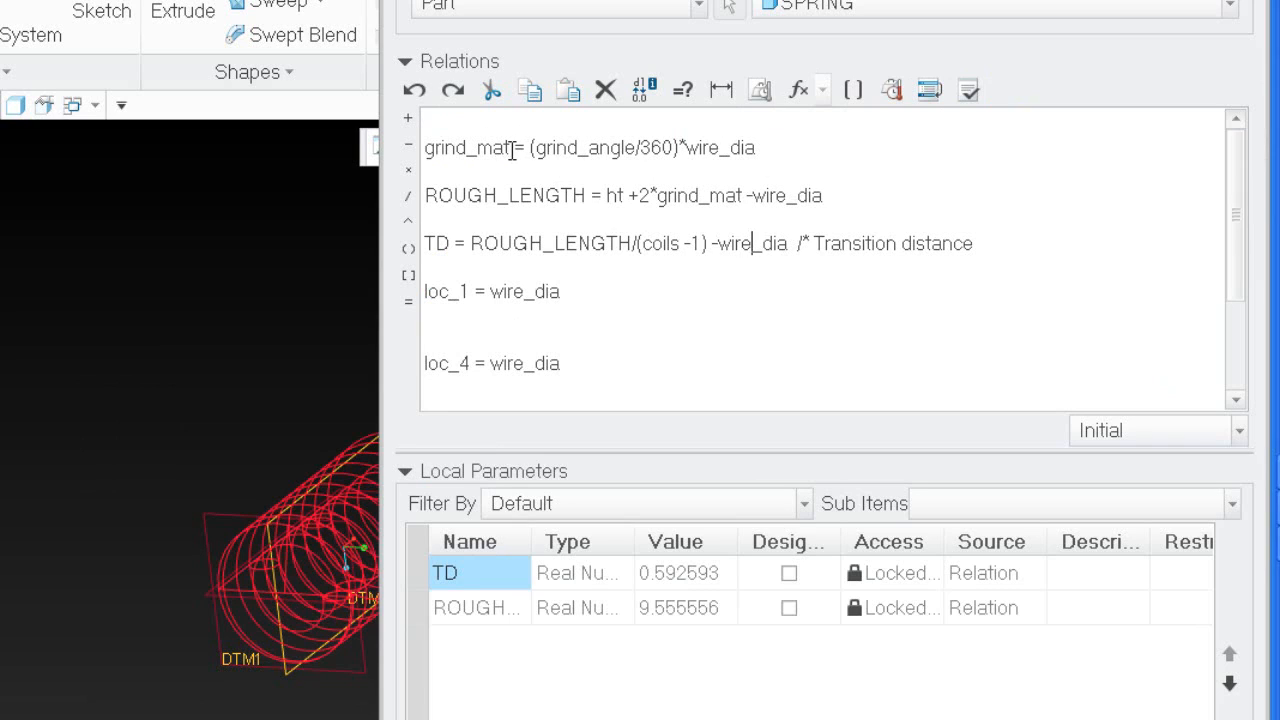
Evaluate the grind_angle and grind_mat expressions from the first relation.
{"action": "left_click_drag", "start_coordinate": [509, 149], "coordinate": [402, 150]}
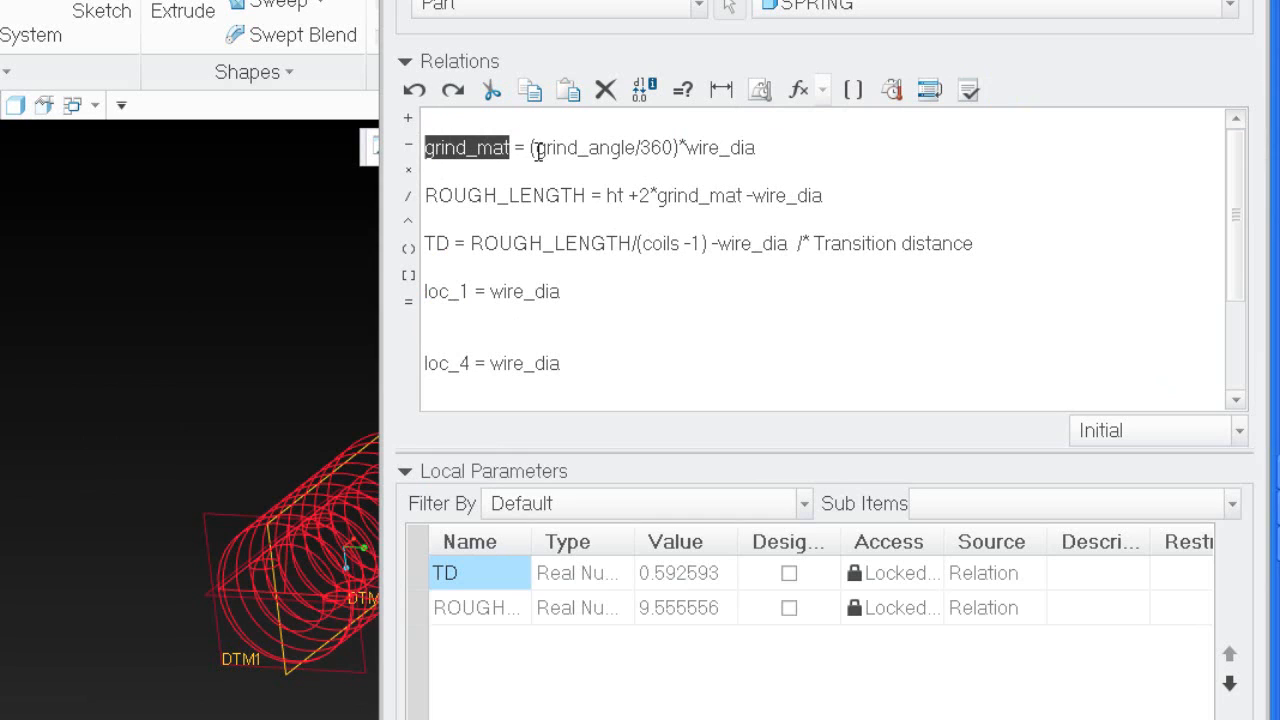
{"action": "left_click_drag", "start_coordinate": [536, 149], "coordinate": [636, 150]}
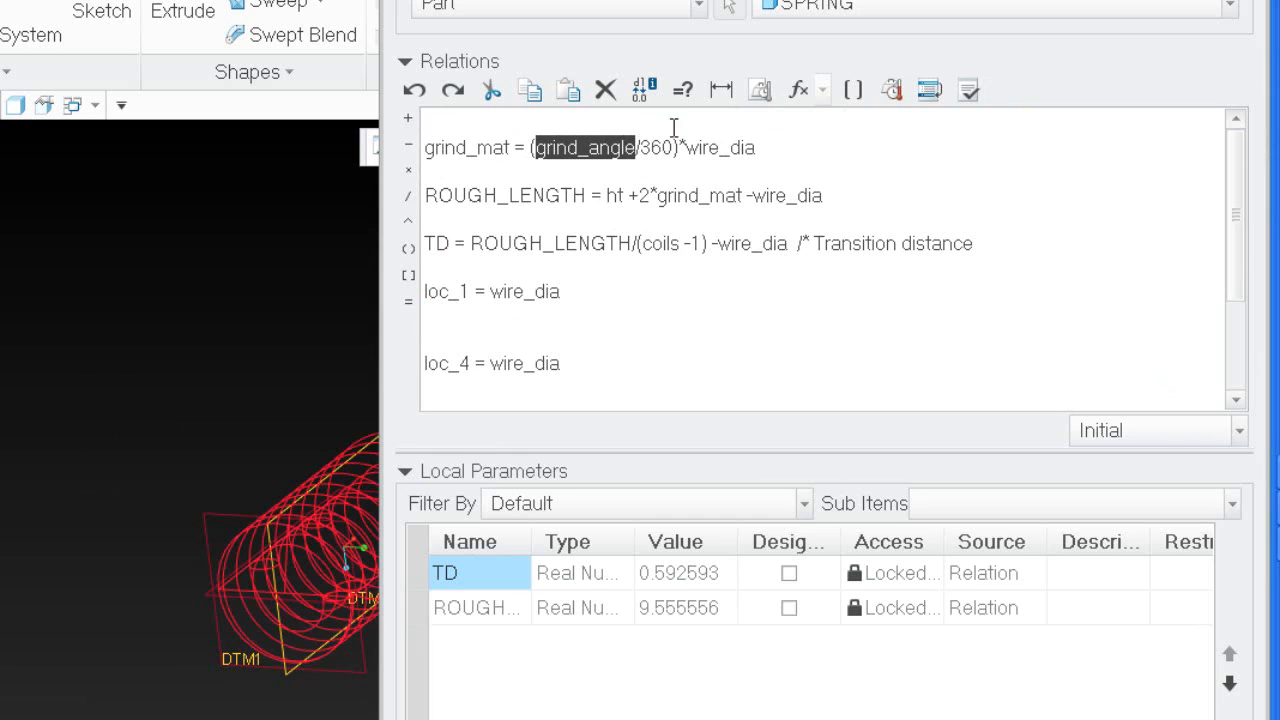
{"action": "left_click", "coordinate": [683, 90]}
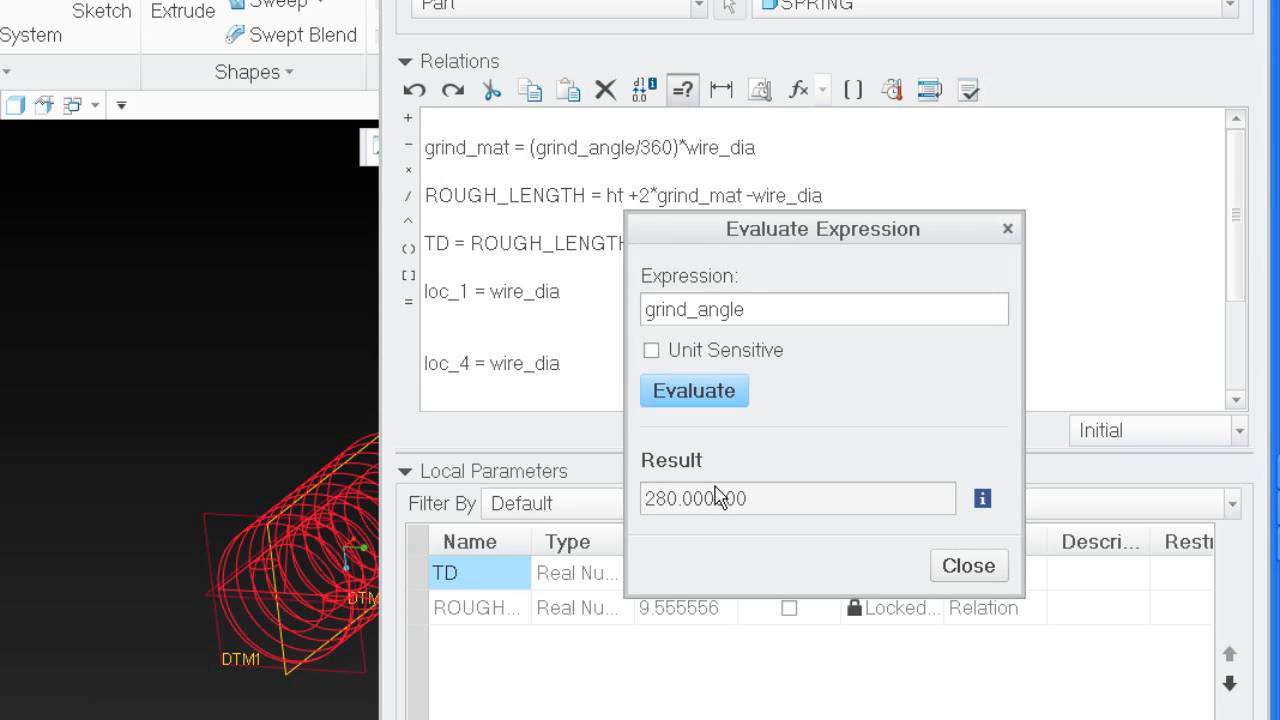
{"action": "left_click", "coordinate": [982, 566]}
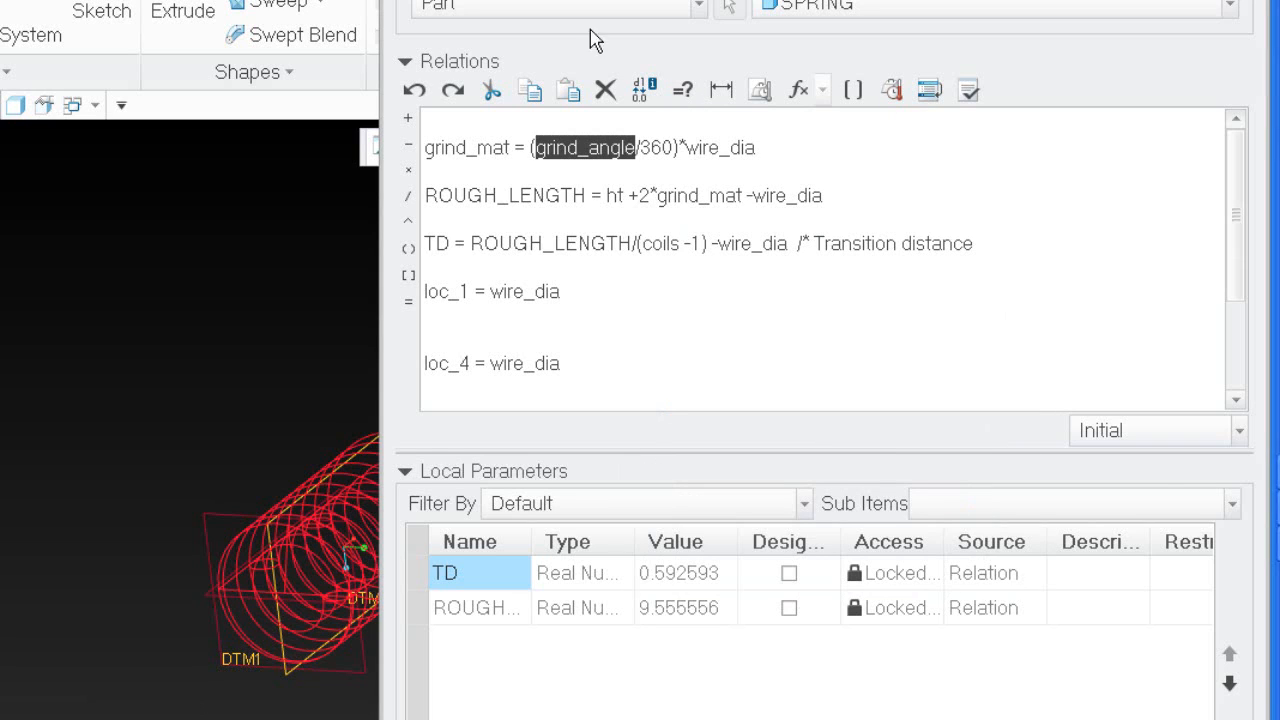
{"action": "left_click_drag", "start_coordinate": [514, 148], "coordinate": [405, 150]}
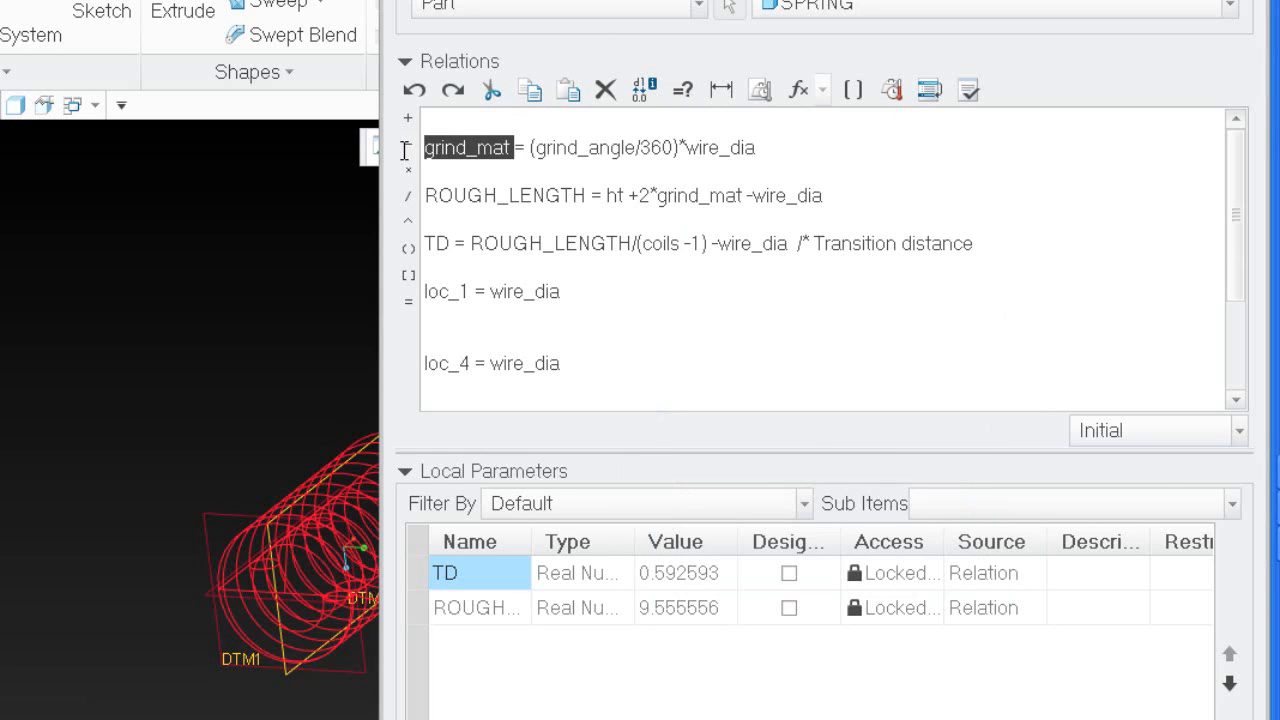
{"action": "left_click", "coordinate": [686, 91]}
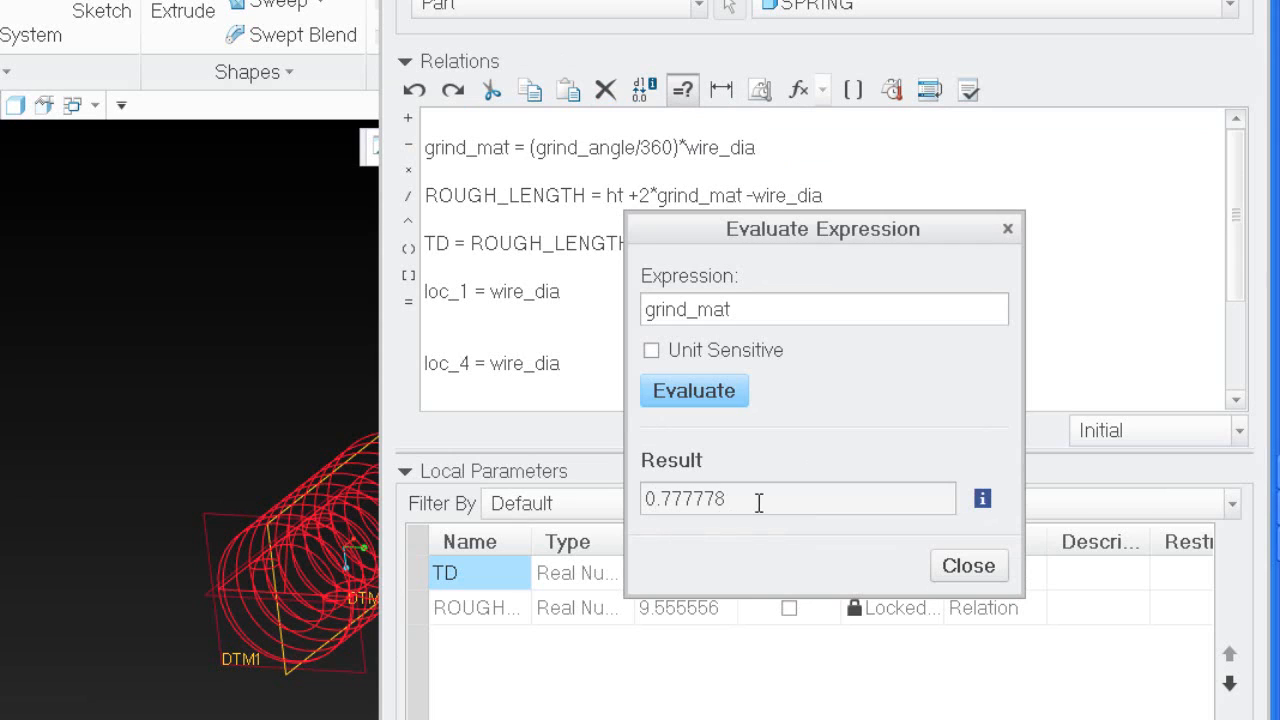
{"action": "left_click", "coordinate": [969, 566]}
{"action": "left_click", "coordinate": [561, 206]}
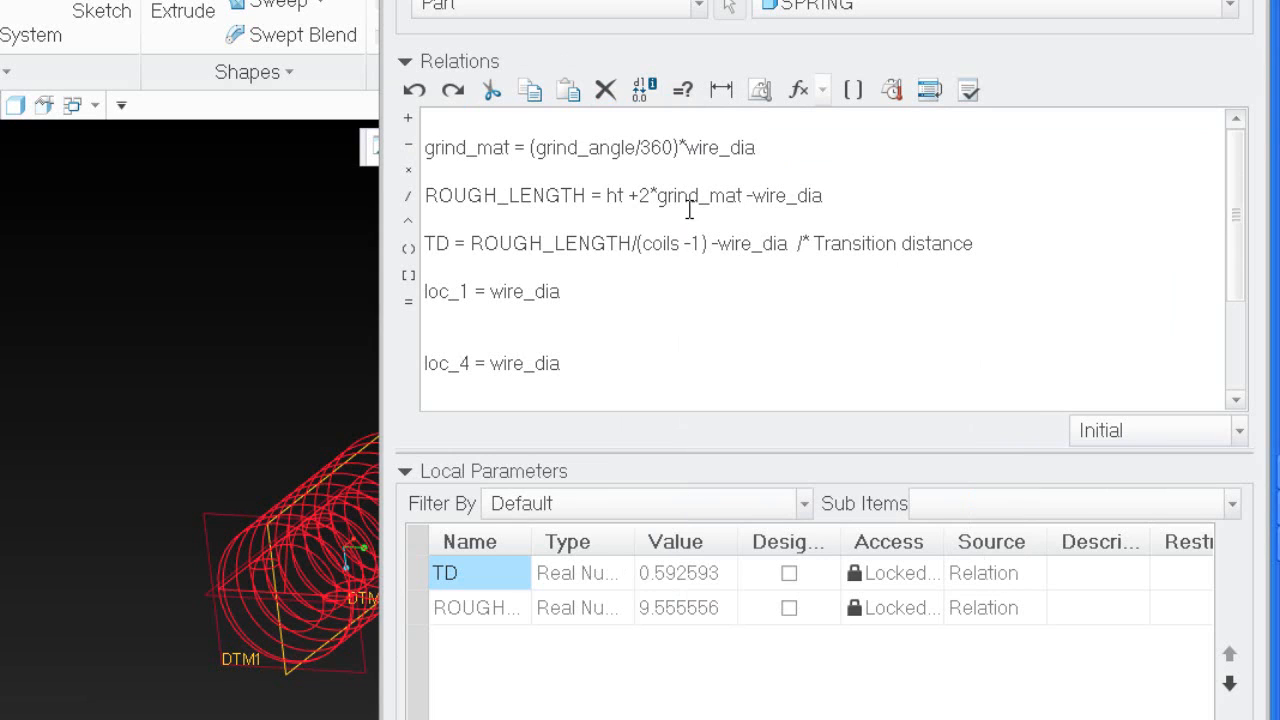
Evaluate the ROUGH_LENGTH expression.
{"action": "left_click_drag", "start_coordinate": [588, 196], "coordinate": [420, 194]}
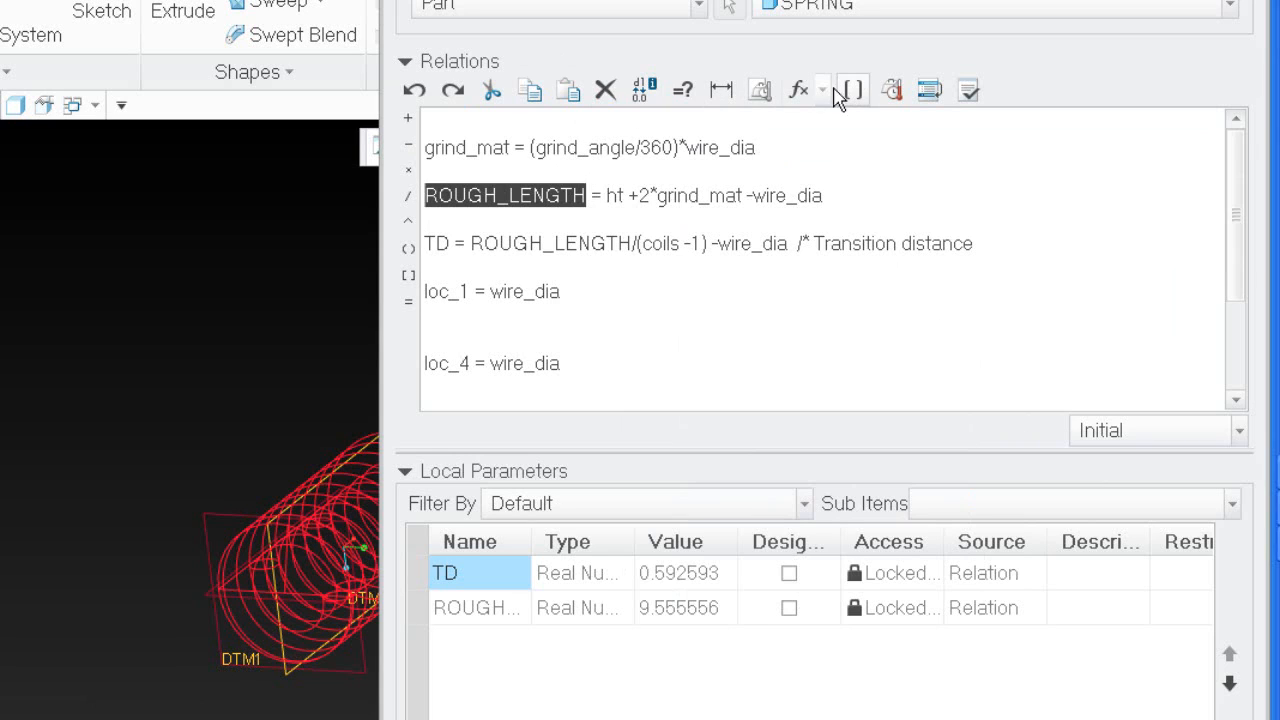
{"action": "left_click", "coordinate": [686, 90]}
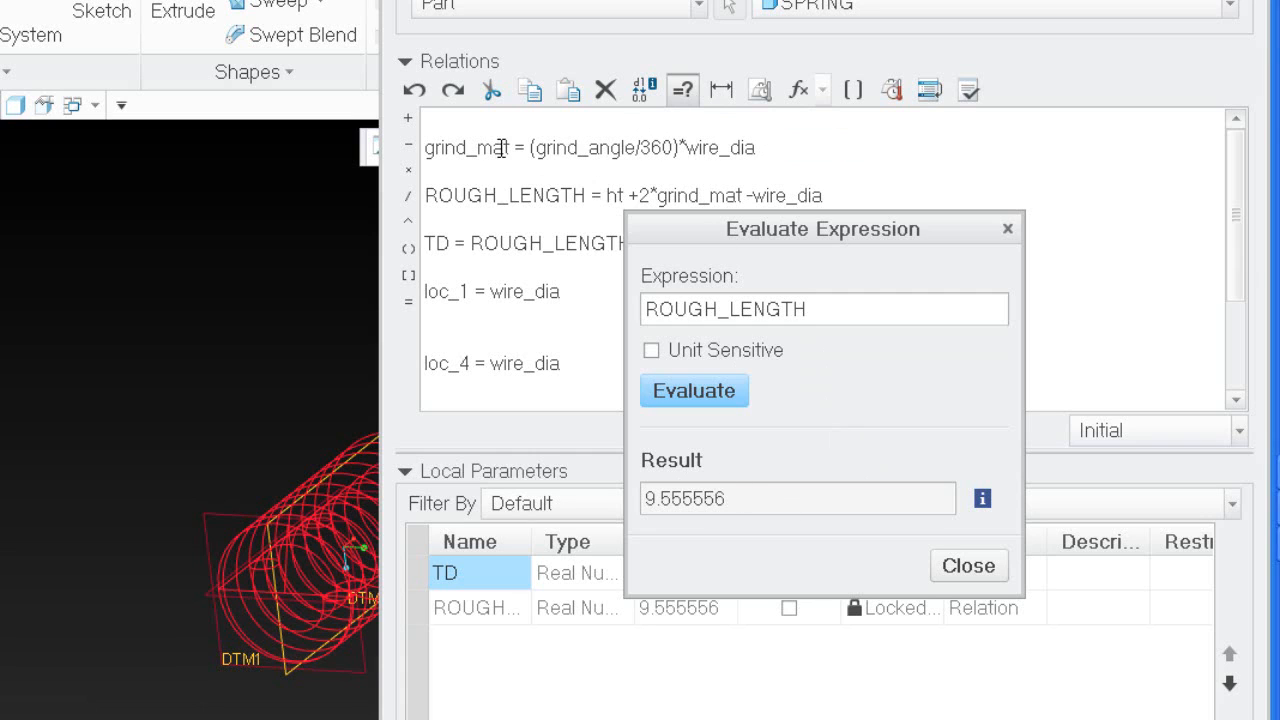
{"action": "left_click", "coordinate": [1000, 568]}
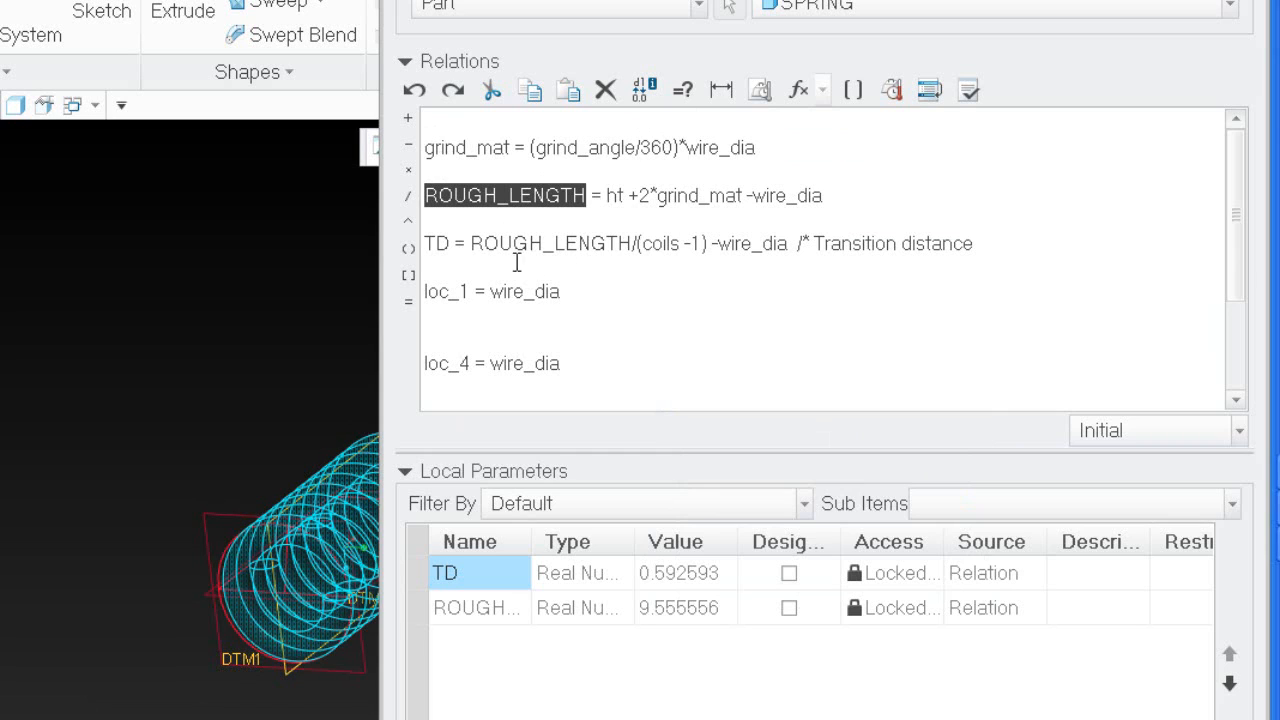
Add the relation loc_2 = wire_dia +TD below the loc_1 relation and start a new line after it.
{"action": "left_click_drag", "start_coordinate": [448, 240], "coordinate": [395, 247]}
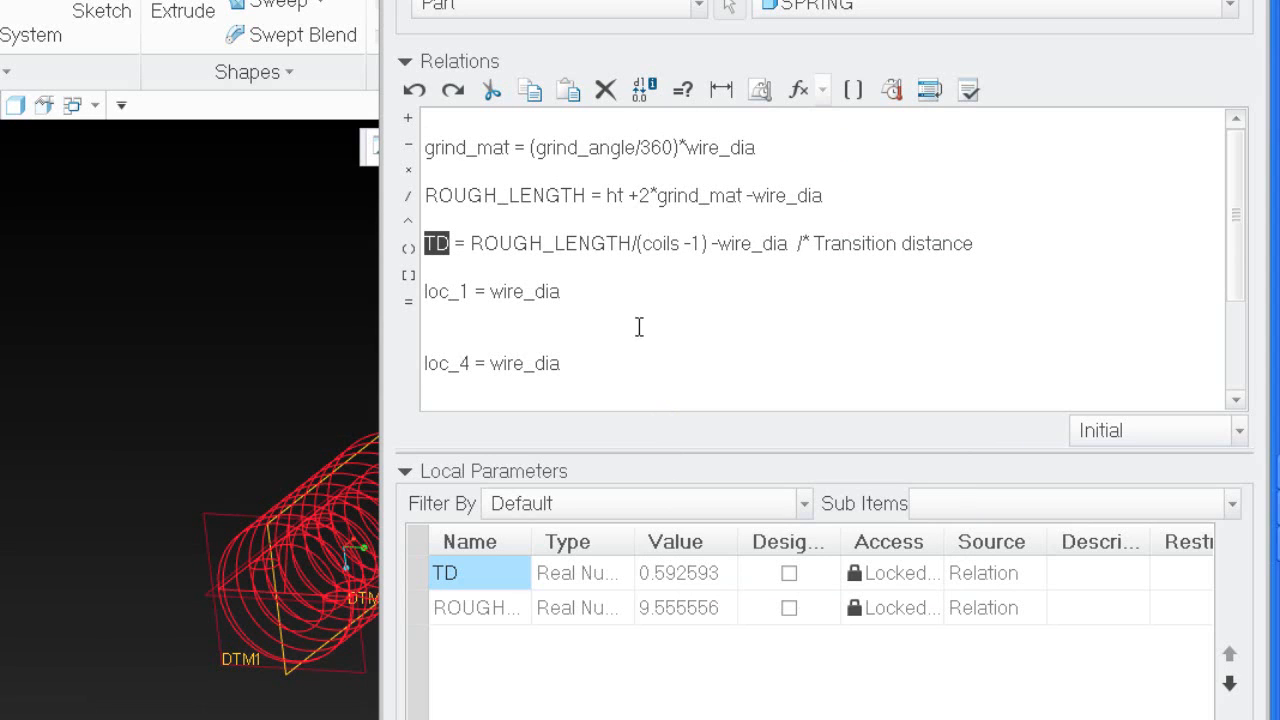
{"action": "scroll", "coordinate": [590, 292], "scroll_direction": "down", "scroll_amount": 1}
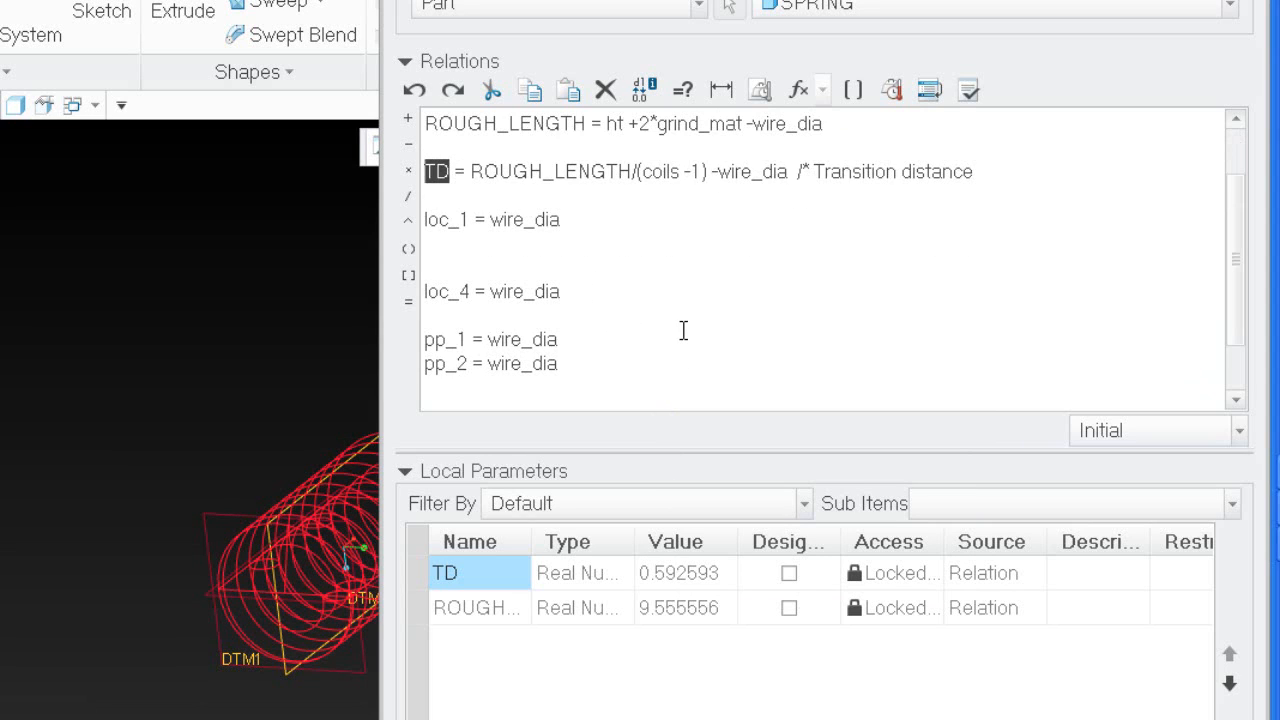
{"action": "scroll", "coordinate": [640, 325], "scroll_direction": "up", "scroll_amount": 1}
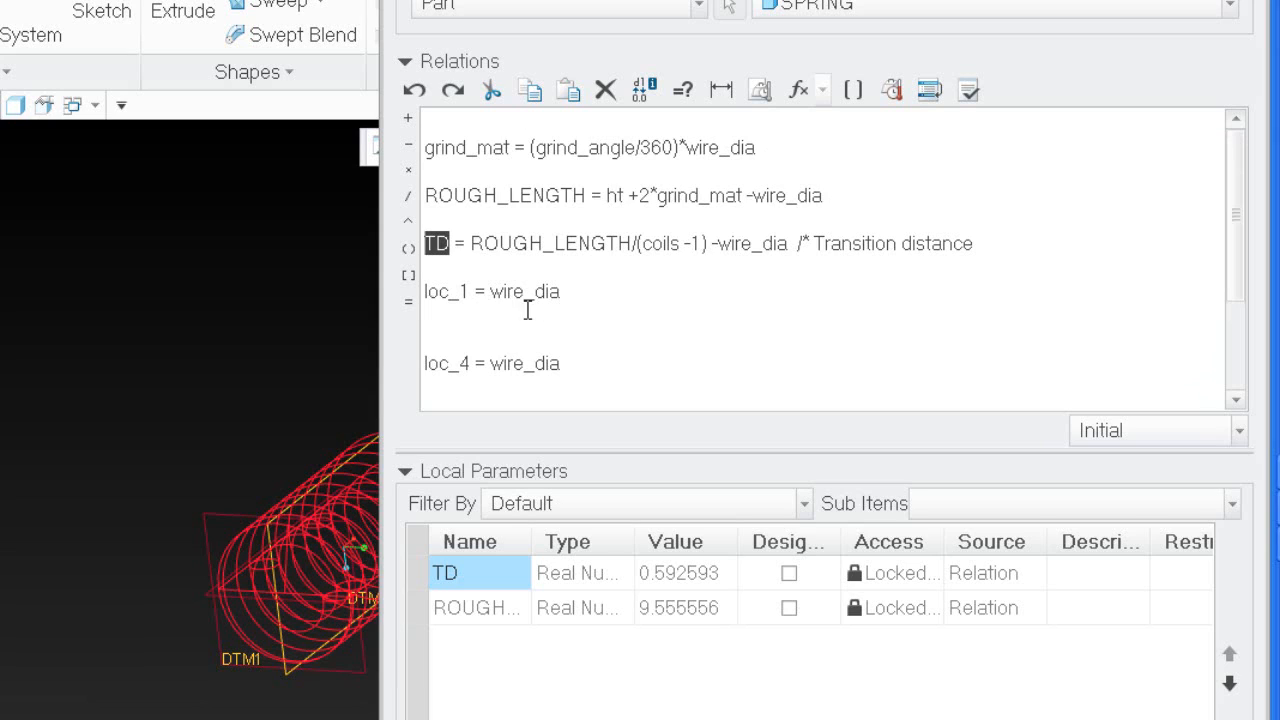
{"action": "left_click", "coordinate": [573, 291]}
{"action": "key", "text": "Return"}
{"action": "type", "text": "loc_2 ="}
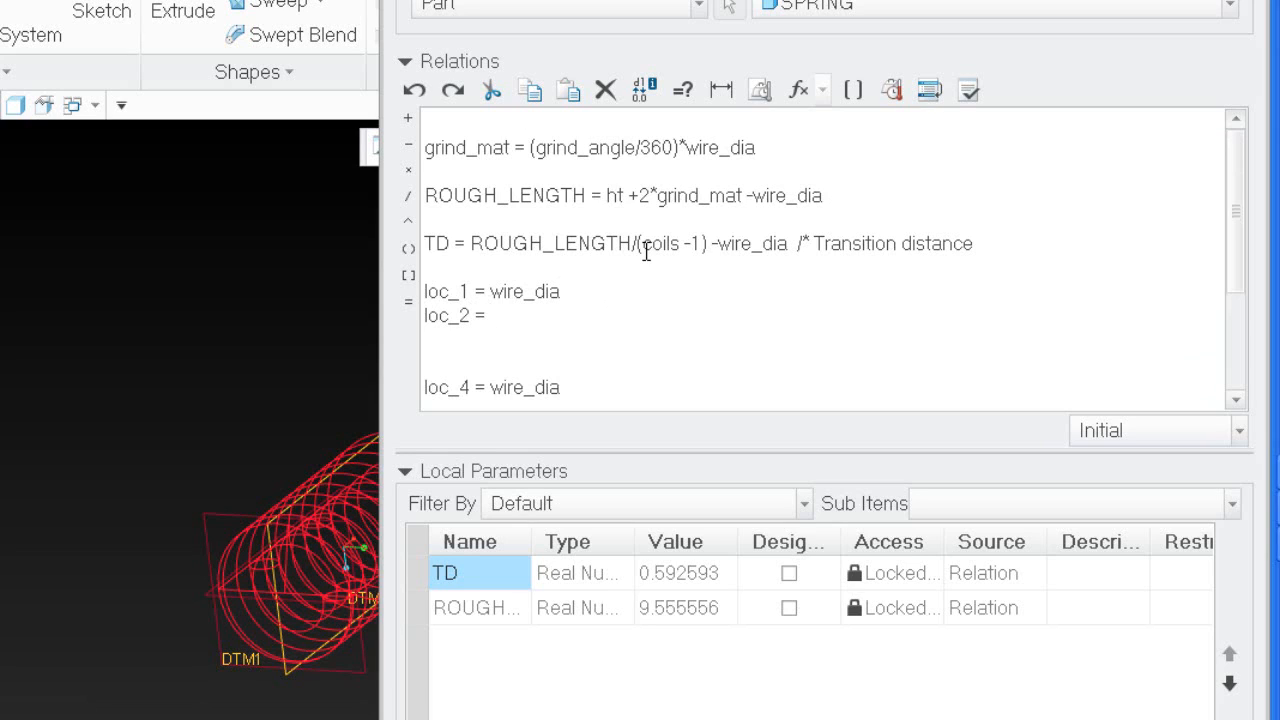
{"action": "type", "text": " wire_dia +TD"}
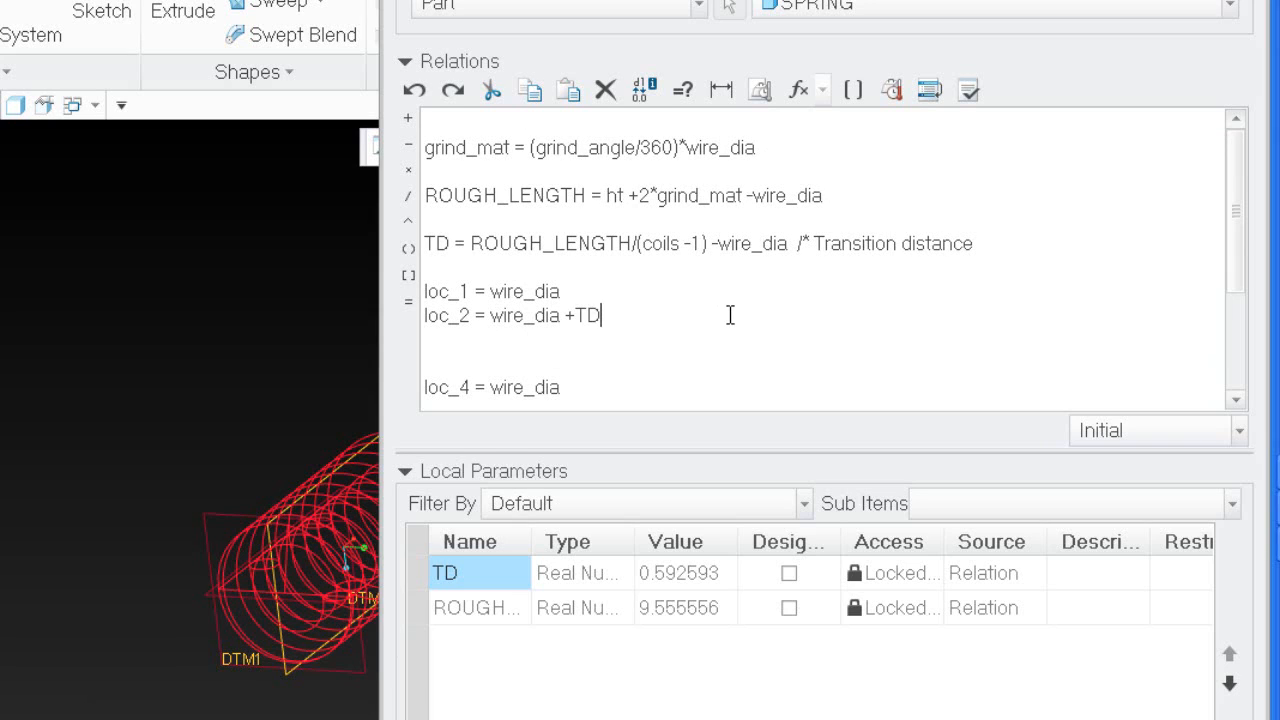
{"action": "key", "text": "Return"}
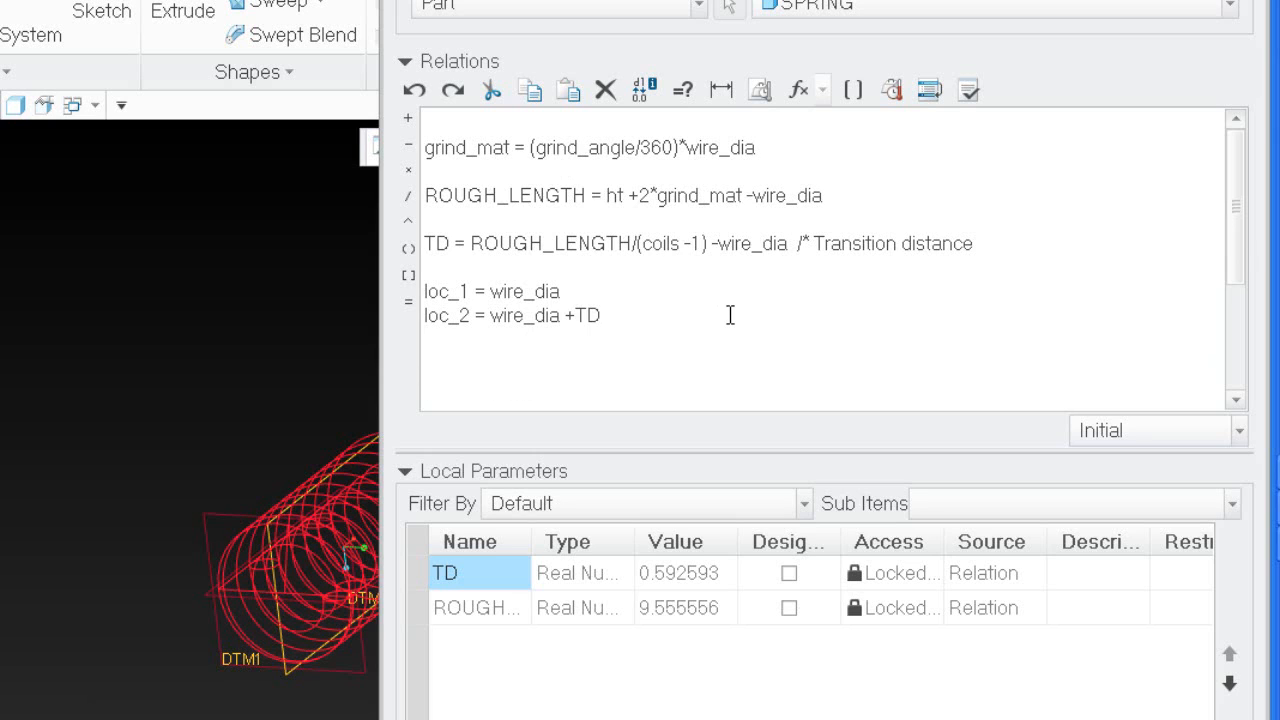
{"action": "scroll", "coordinate": [700, 236], "scroll_direction": "down", "scroll_amount": 3}
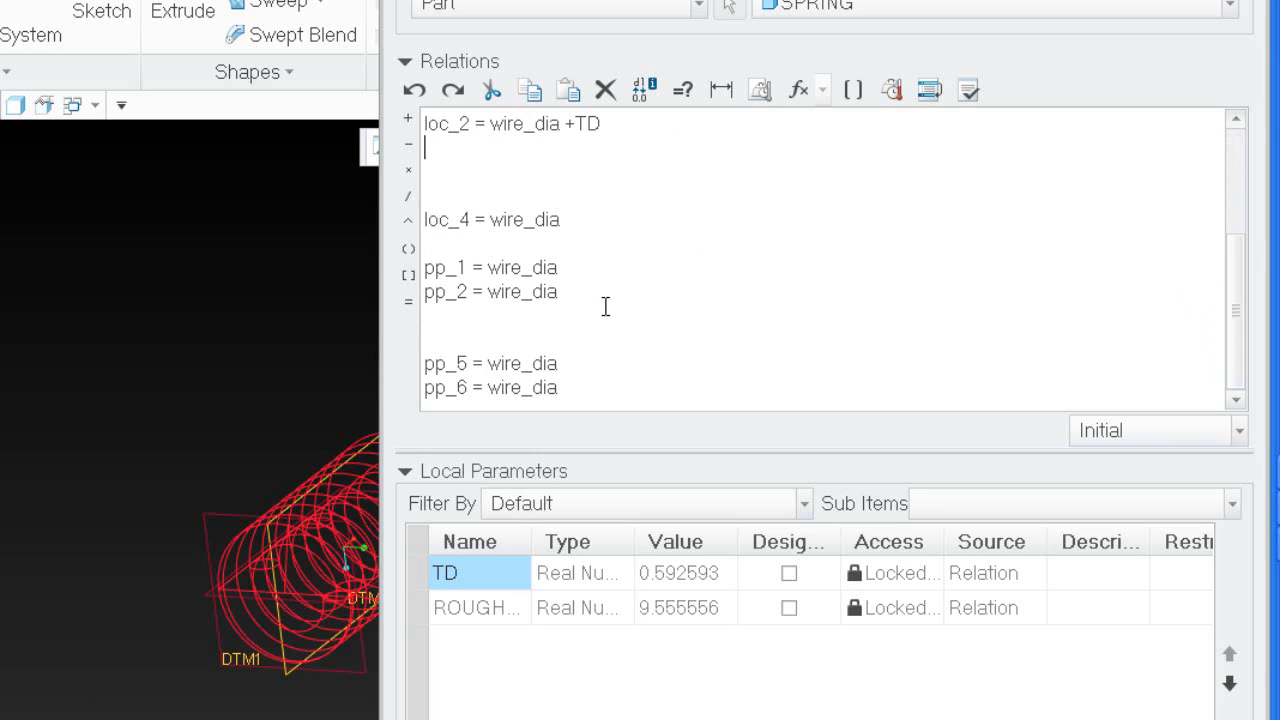
{"action": "scroll", "coordinate": [620, 305], "scroll_direction": "up", "scroll_amount": 3}
{"action": "scroll", "coordinate": [635, 307], "scroll_direction": "down", "scroll_amount": 2}
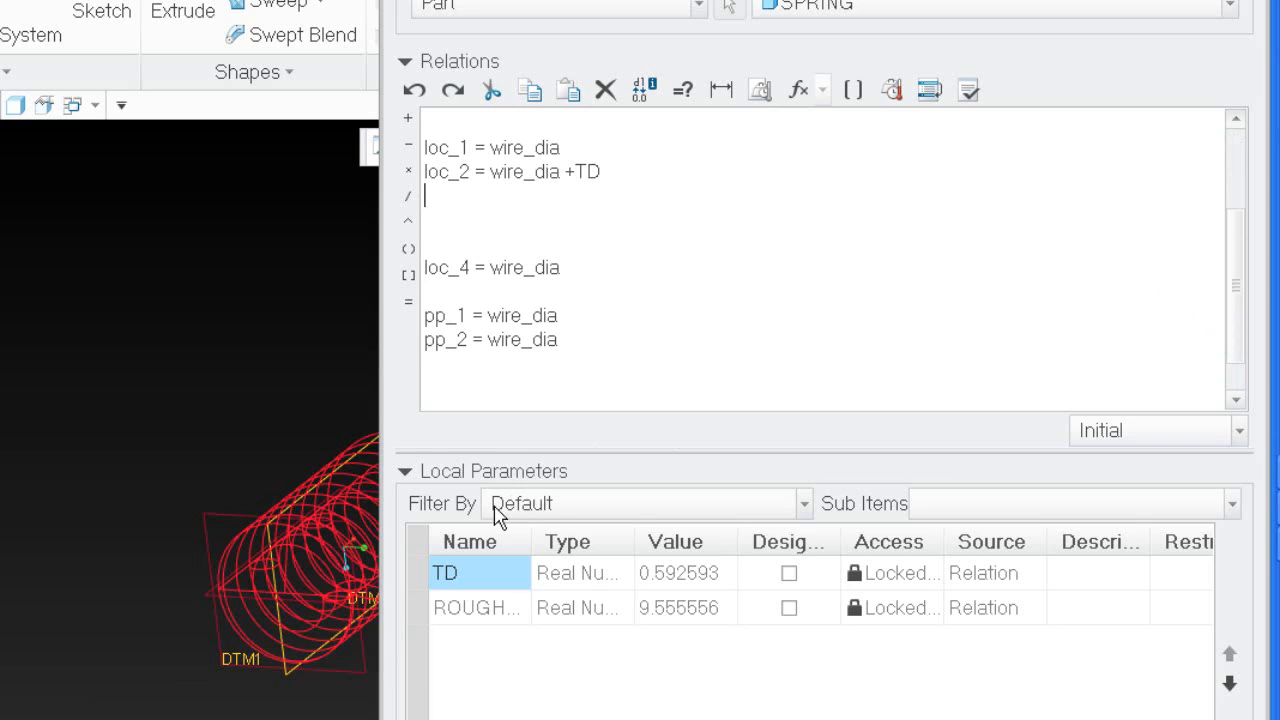
Change the loc_4 relation to loc_4 = ROUGH_LENGTH -wire_dia, reusing the ROUGH_LENGTH name from the TD relation.
{"action": "double_click", "coordinate": [505, 268]}
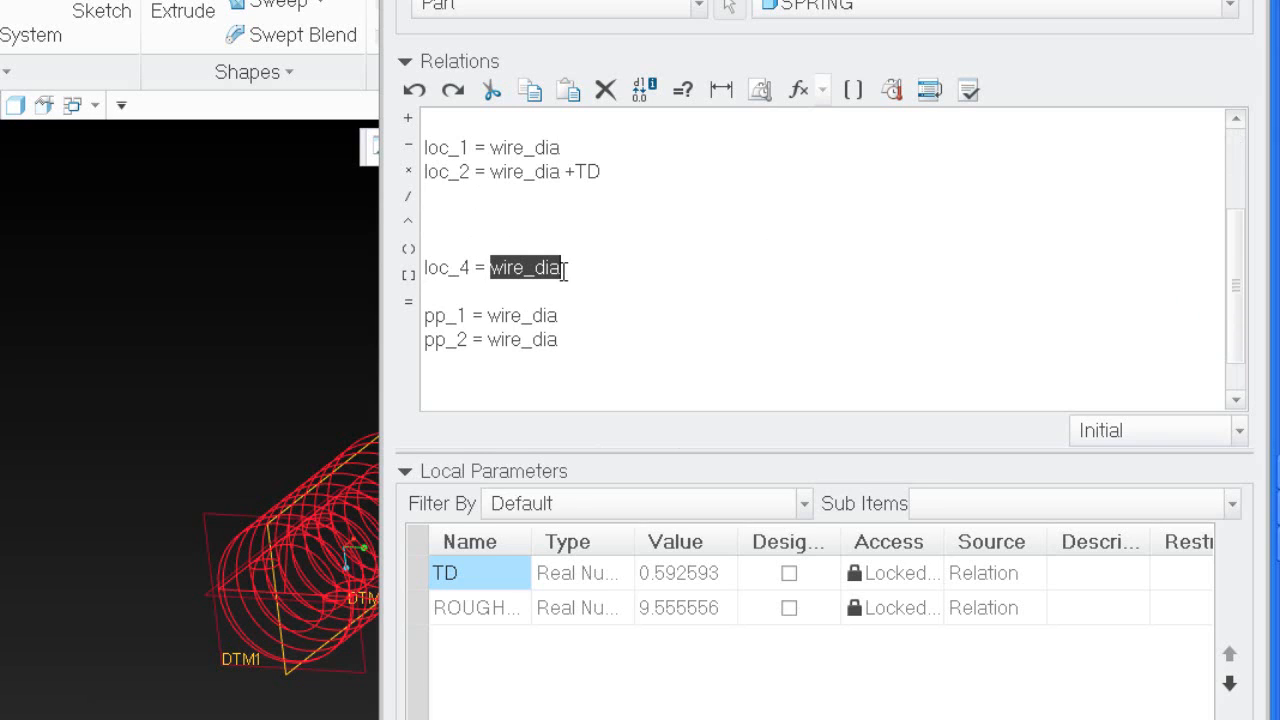
{"action": "left_click", "coordinate": [492, 268]}
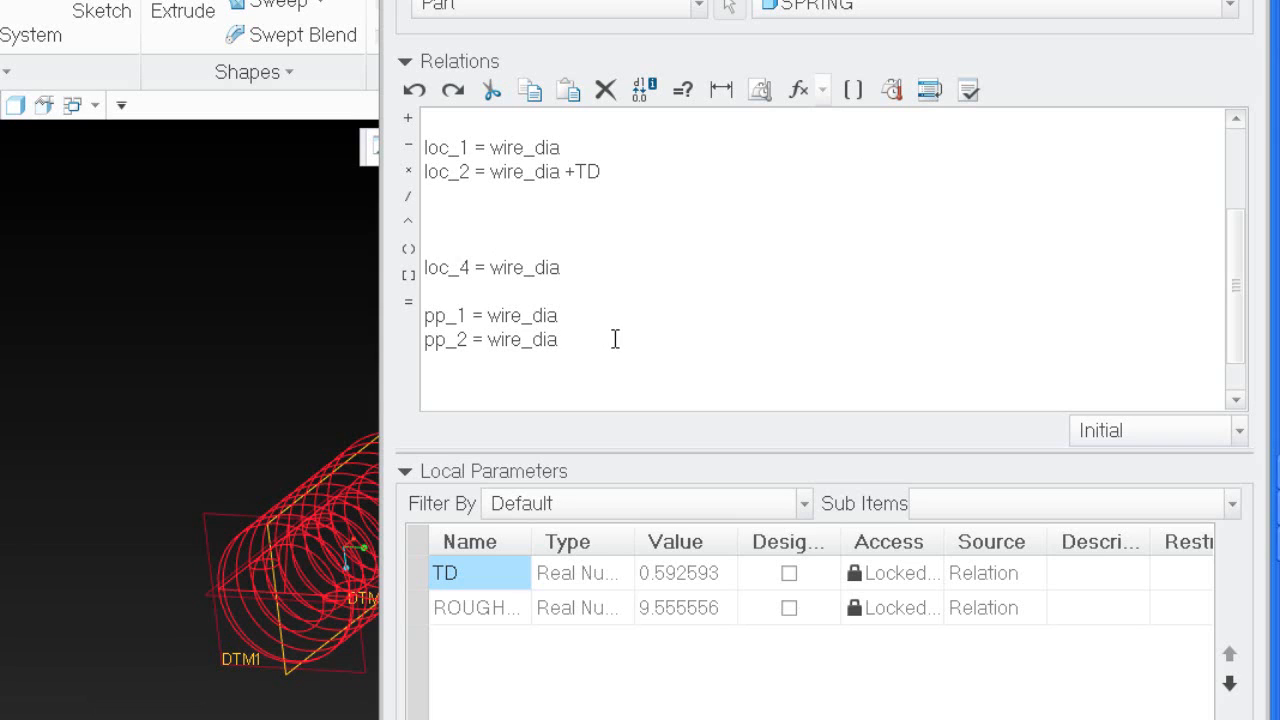
{"action": "scroll", "coordinate": [614, 339], "scroll_direction": "up", "scroll_amount": 2}
{"action": "left_click_drag", "start_coordinate": [631, 243], "coordinate": [481, 244]}
{"action": "left_click", "coordinate": [476, 245]}
{"action": "double_click", "coordinate": [476, 245]}
{"action": "key", "text": "ctrl+c"}
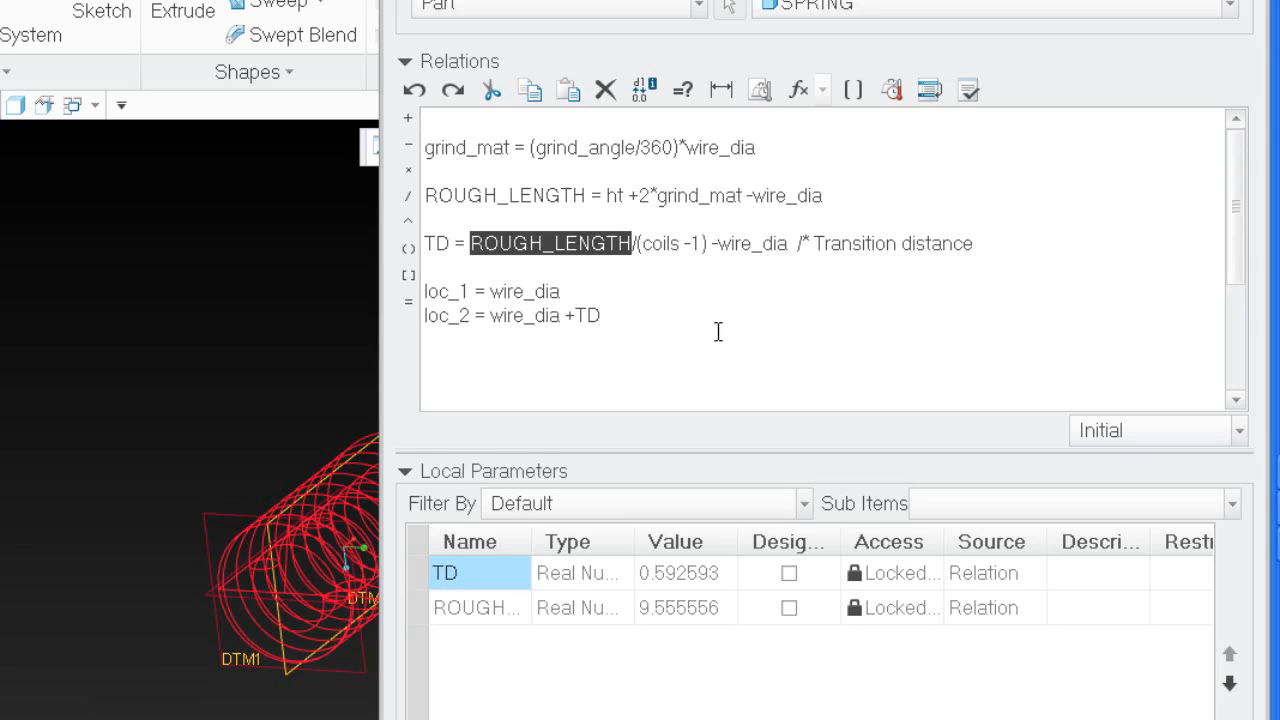
{"action": "scroll", "coordinate": [610, 380], "scroll_direction": "down", "scroll_amount": 2}
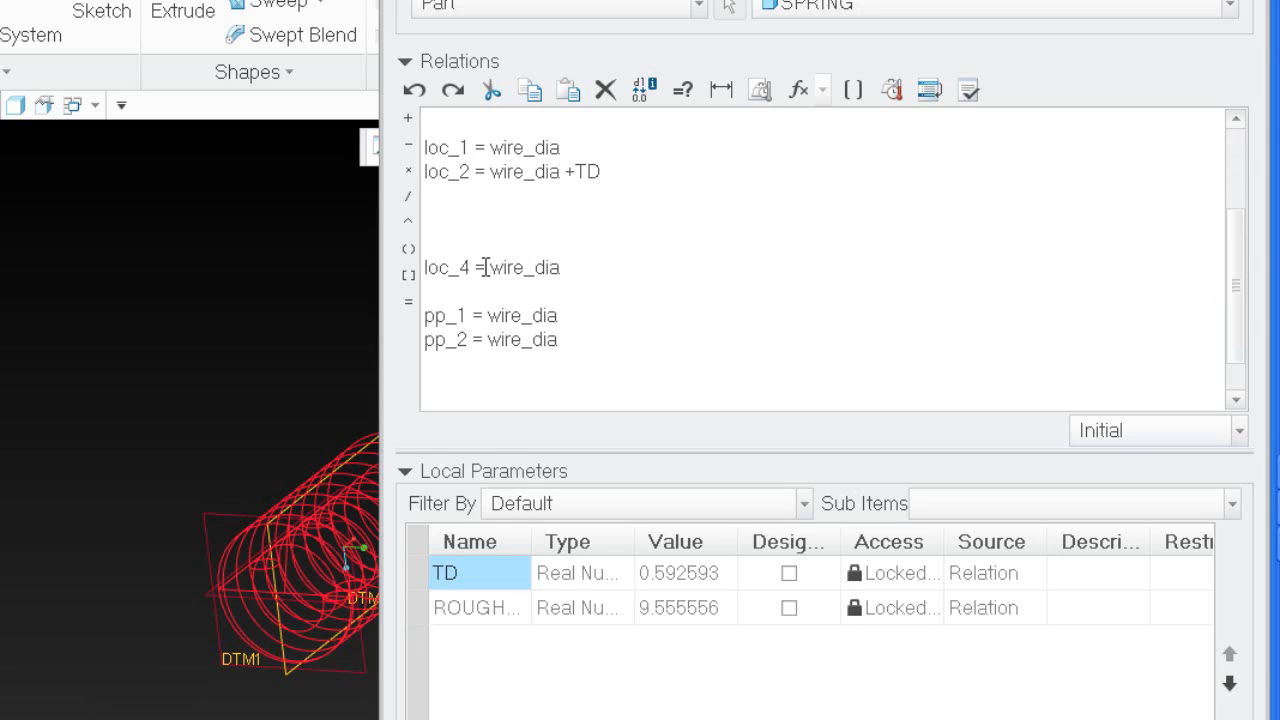
{"action": "key", "text": "ctrl+v"}
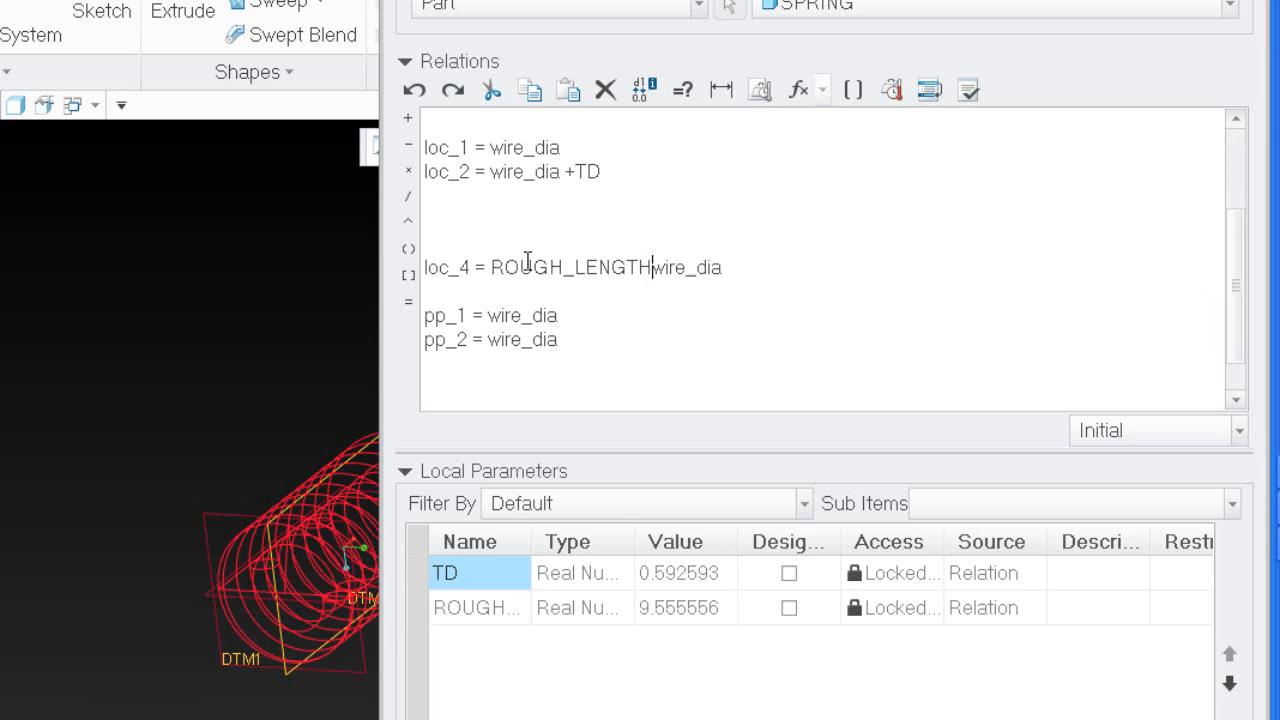
{"action": "type", "text": "-"}
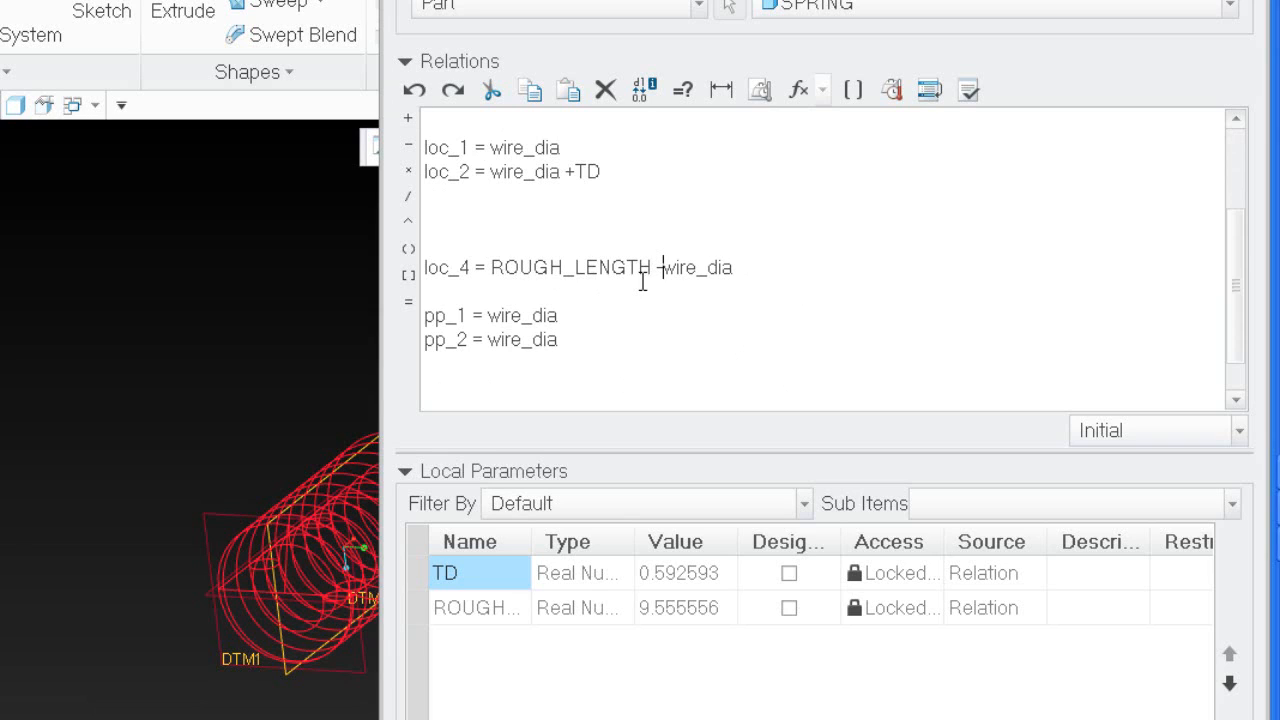
Add the relation loc_3 = ROUGH_LENGTH -wire_dia -TD directly above the loc_4 relation.
{"action": "left_click", "coordinate": [453, 238]}
{"action": "type", "text": "loc_3 ="}
{"action": "key", "text": "ctrl+v"}
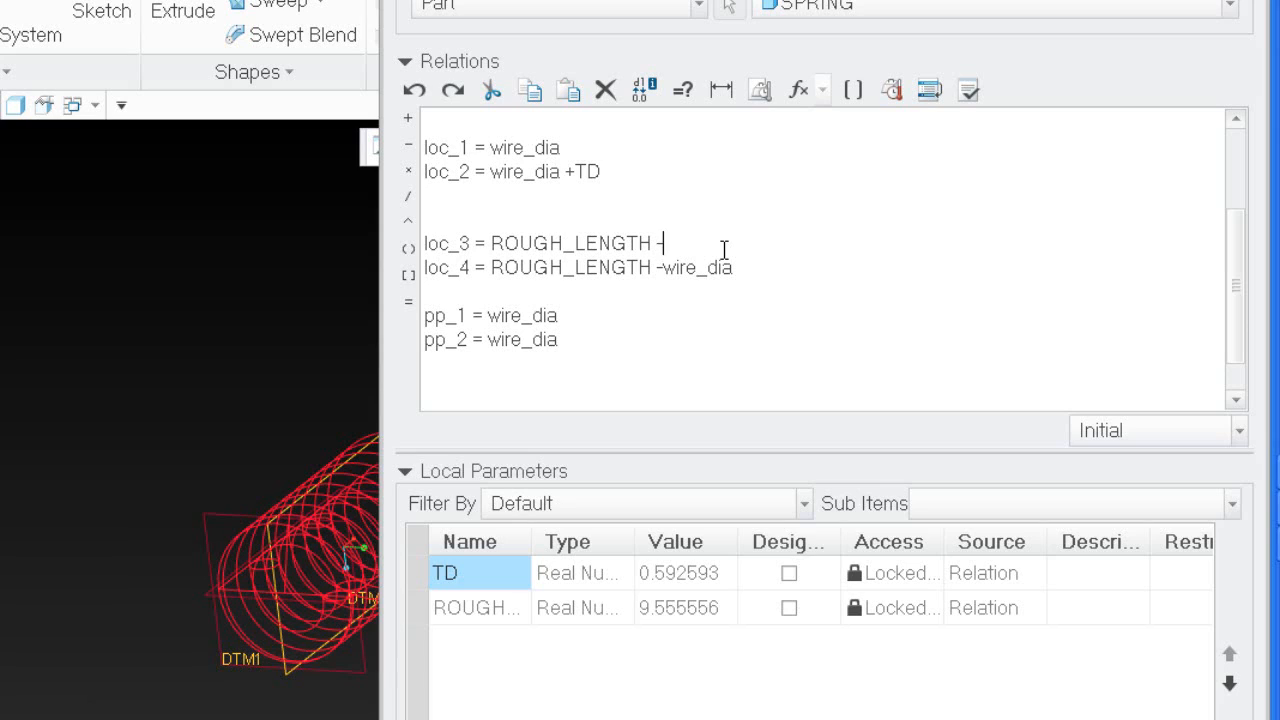
{"action": "type", "text": "-wire_dia"}
{"action": "left_click", "coordinate": [734, 244]}
Remove the blank lines between loc_2 and loc_3 and between the grind_mat, ROUGH_LENGTH and TD relations.
{"action": "left_click", "coordinate": [456, 199]}
{"action": "key", "text": "Delete"}
{"action": "key", "text": "Delete"}
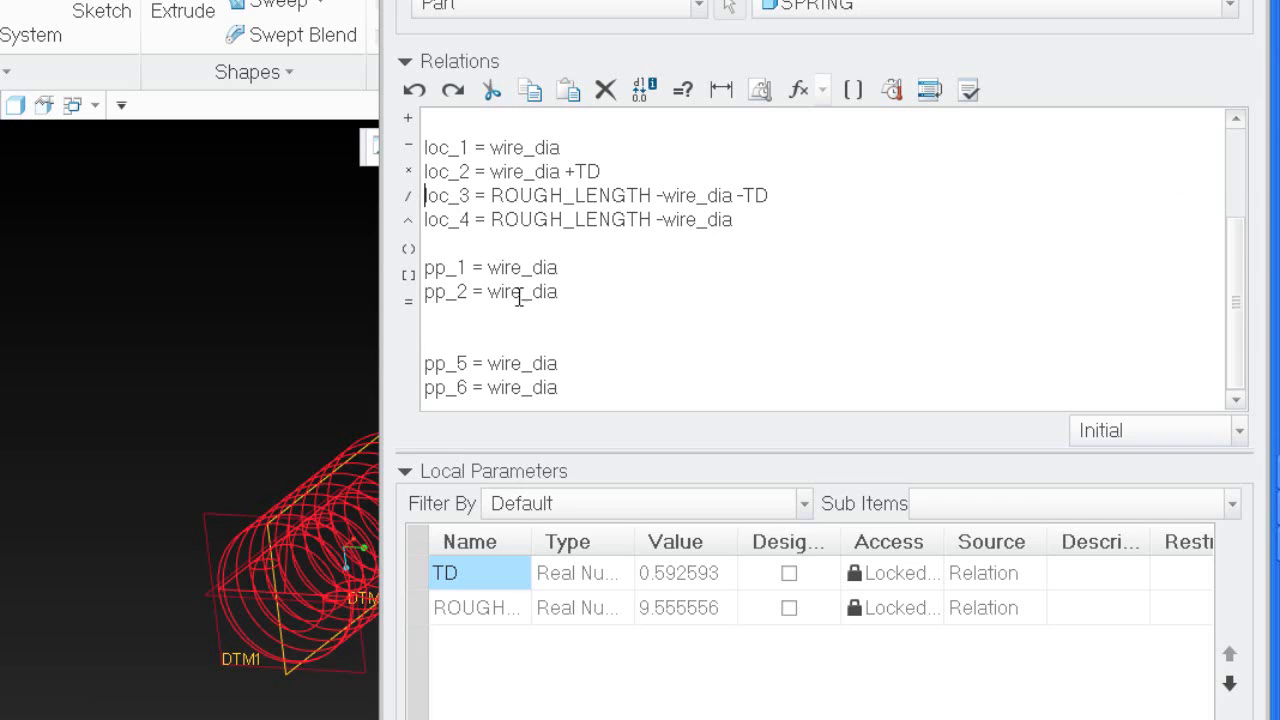
{"action": "scroll", "coordinate": [534, 272], "scroll_direction": "up", "scroll_amount": 2}
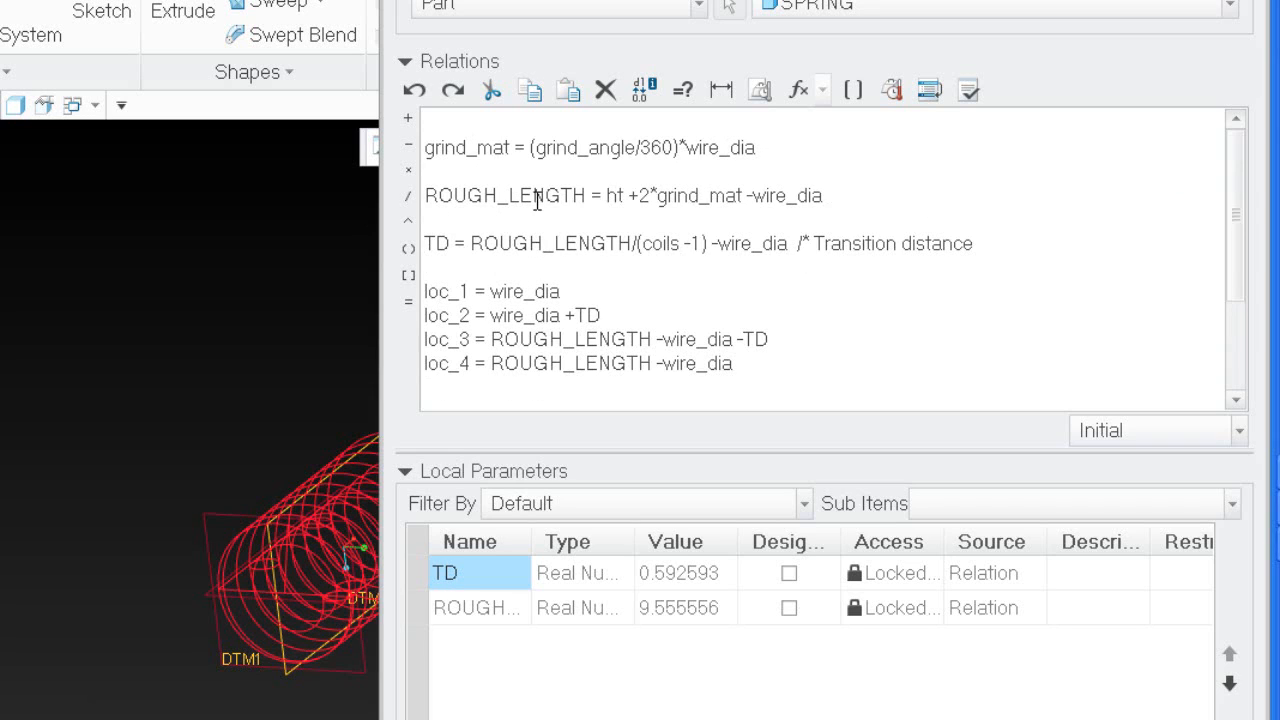
{"action": "left_click", "coordinate": [759, 222]}
{"action": "key", "text": "Delete"}
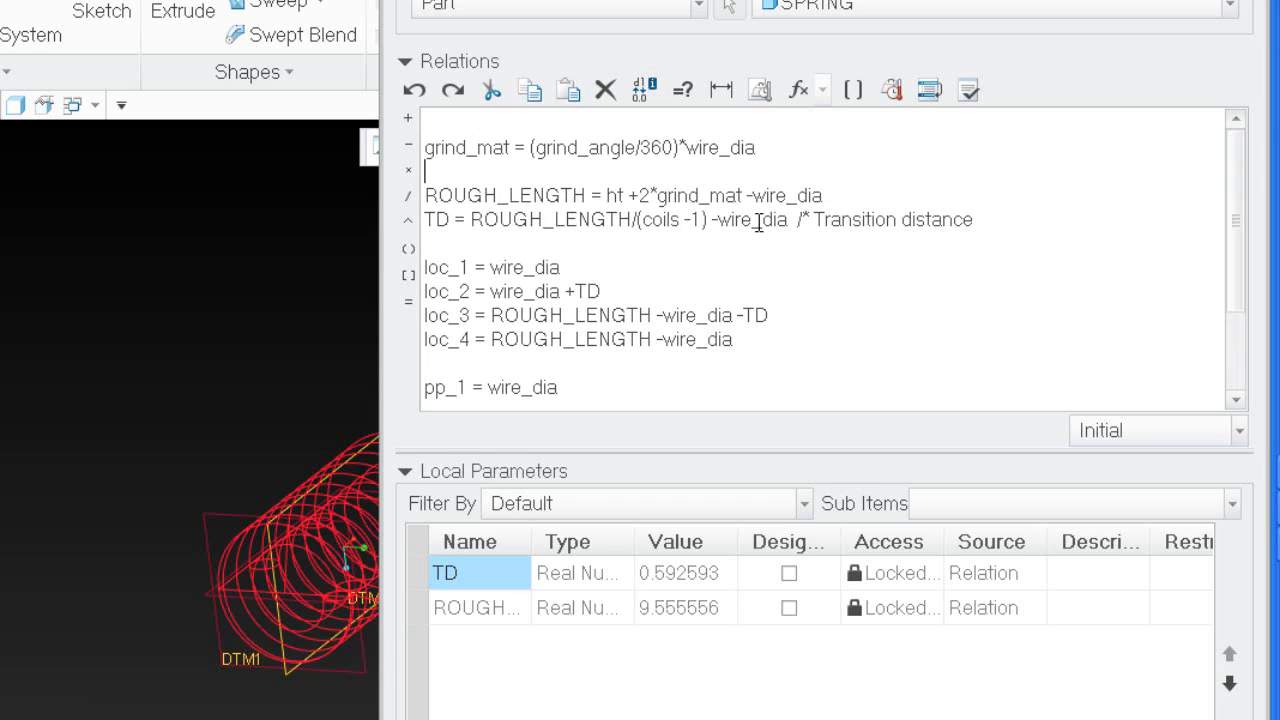
{"action": "key", "text": "Up"}
{"action": "key", "text": "BackSpace"}
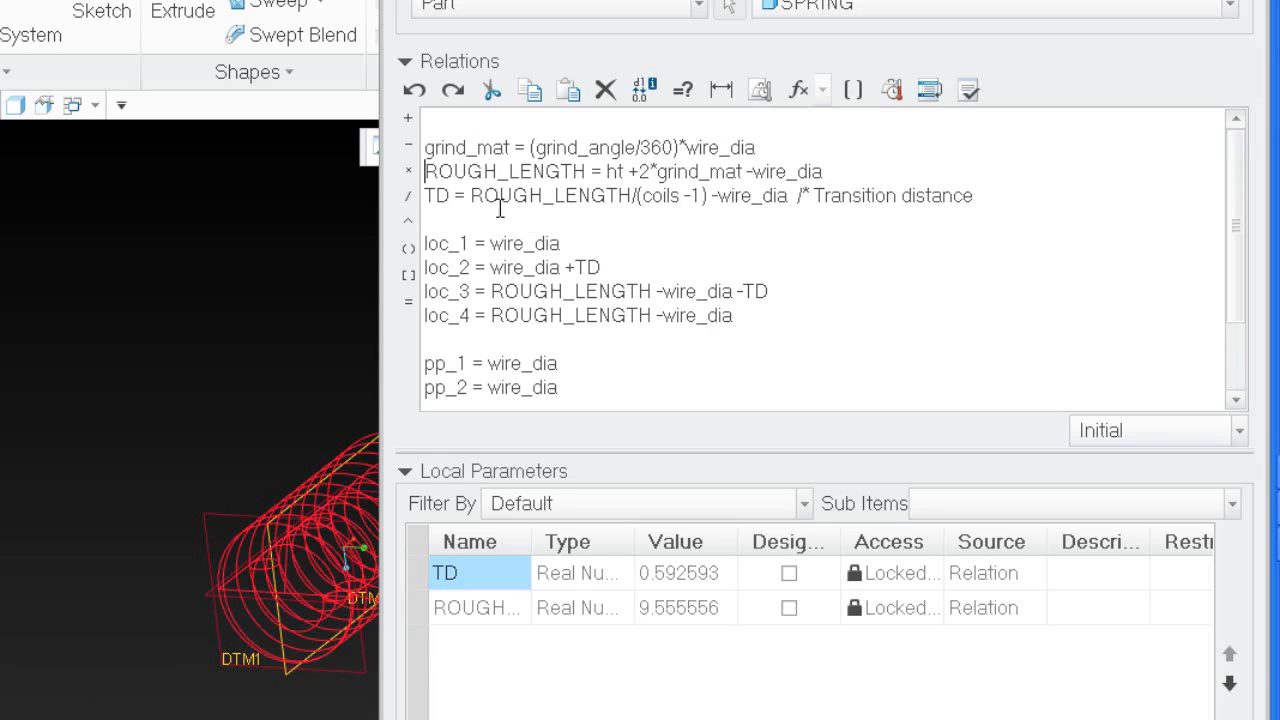
Verify the relations, accept them and regenerate the spring.
{"action": "left_click", "coordinate": [969, 91]}
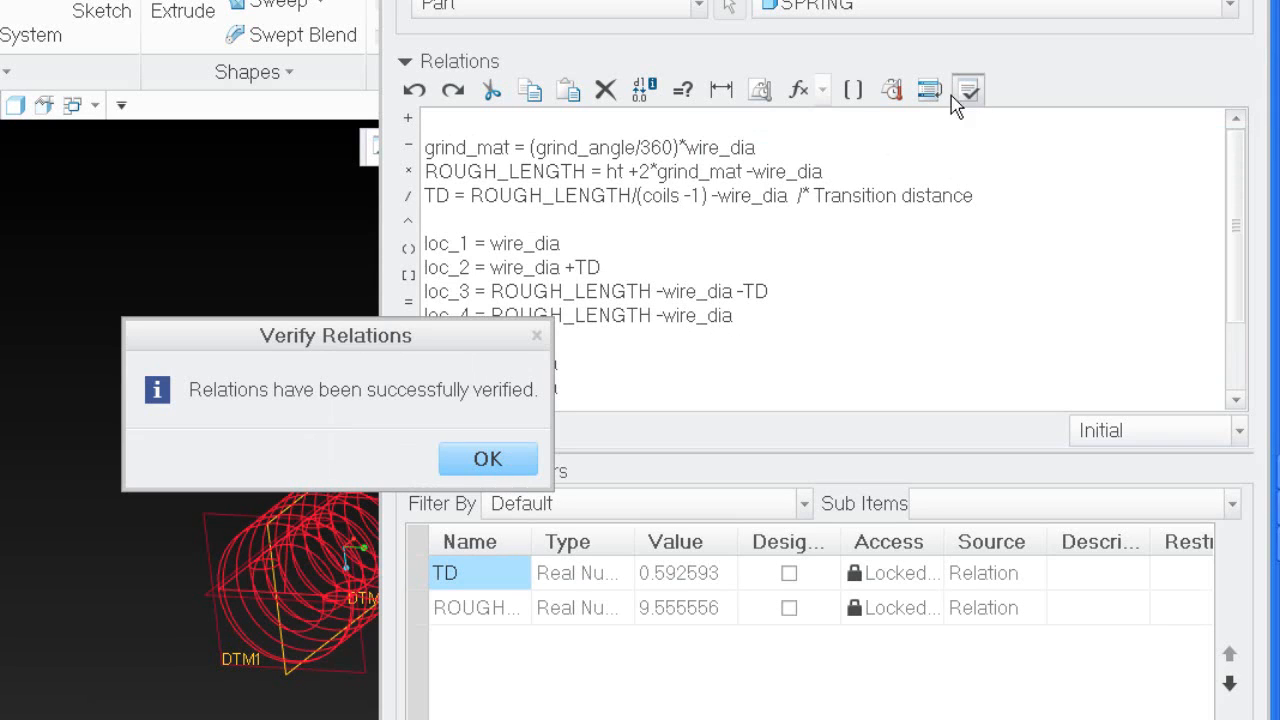
{"action": "left_click", "coordinate": [530, 465]}
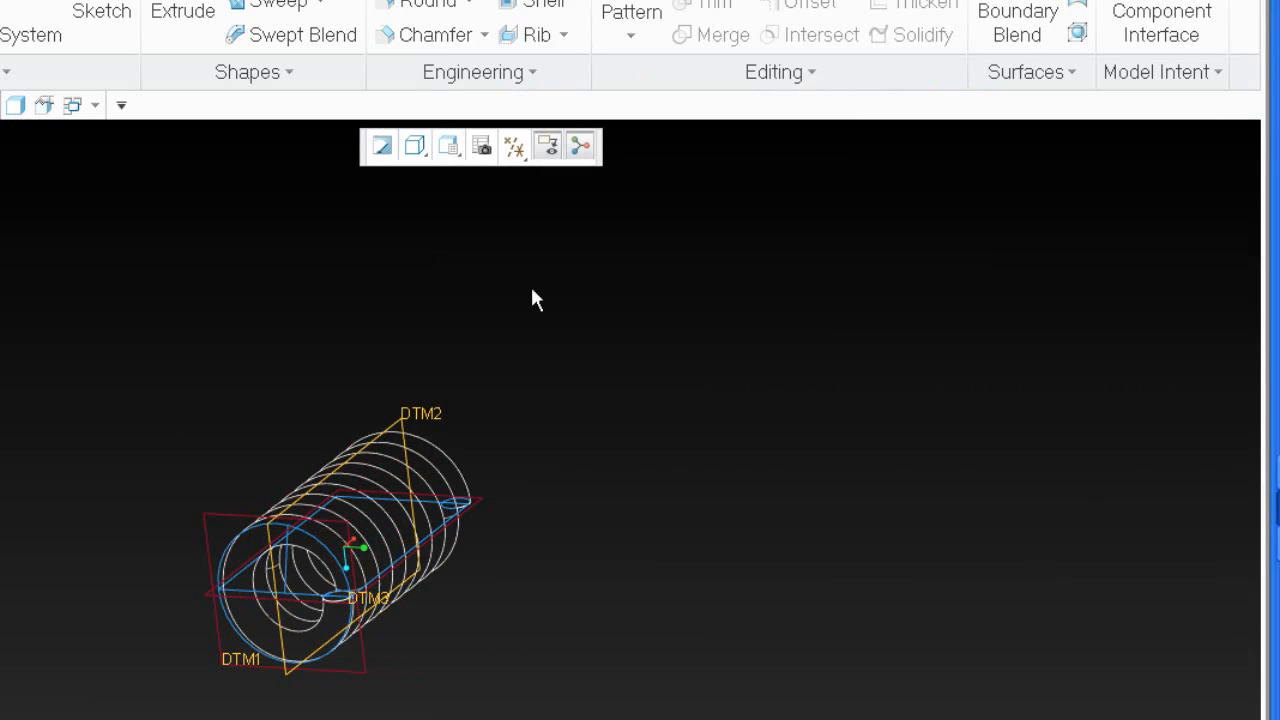
{"action": "left_click", "coordinate": [46, 74]}
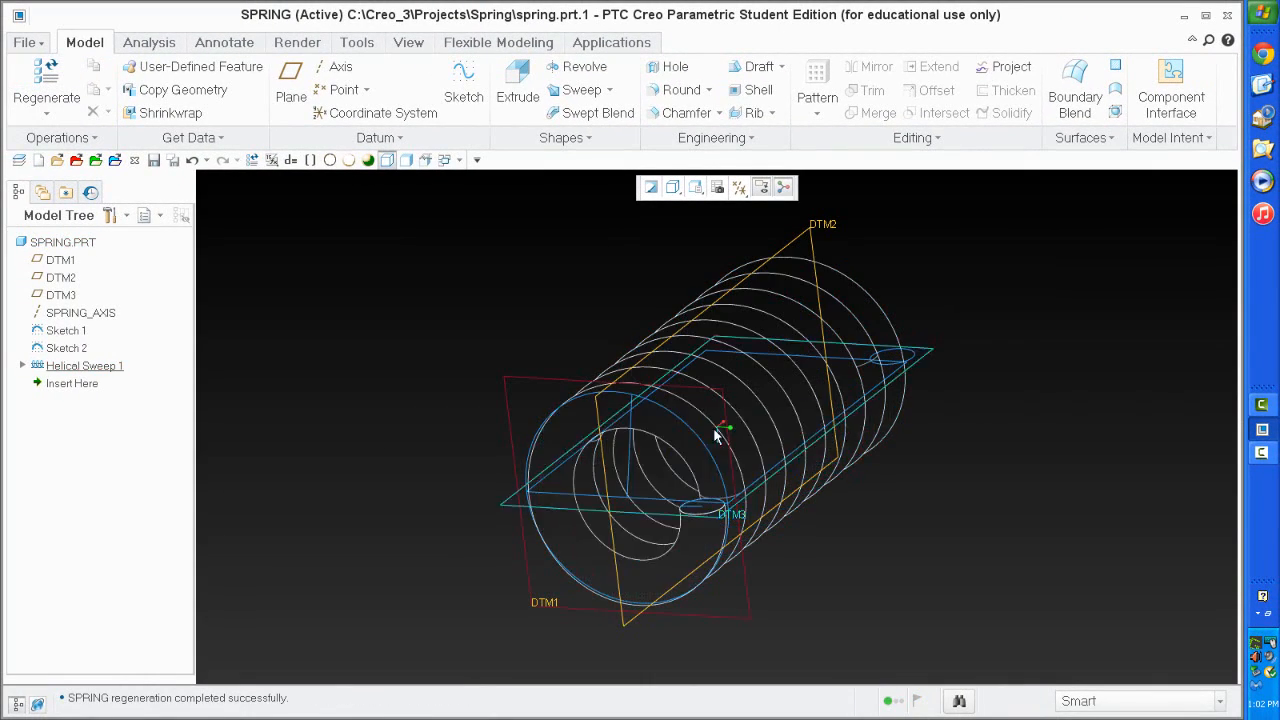
Start an Extrude with its sketch on datum plane DTM3 and orient the sketch plane parallel to the screen.
{"action": "key", "text": "ctrl+d"}
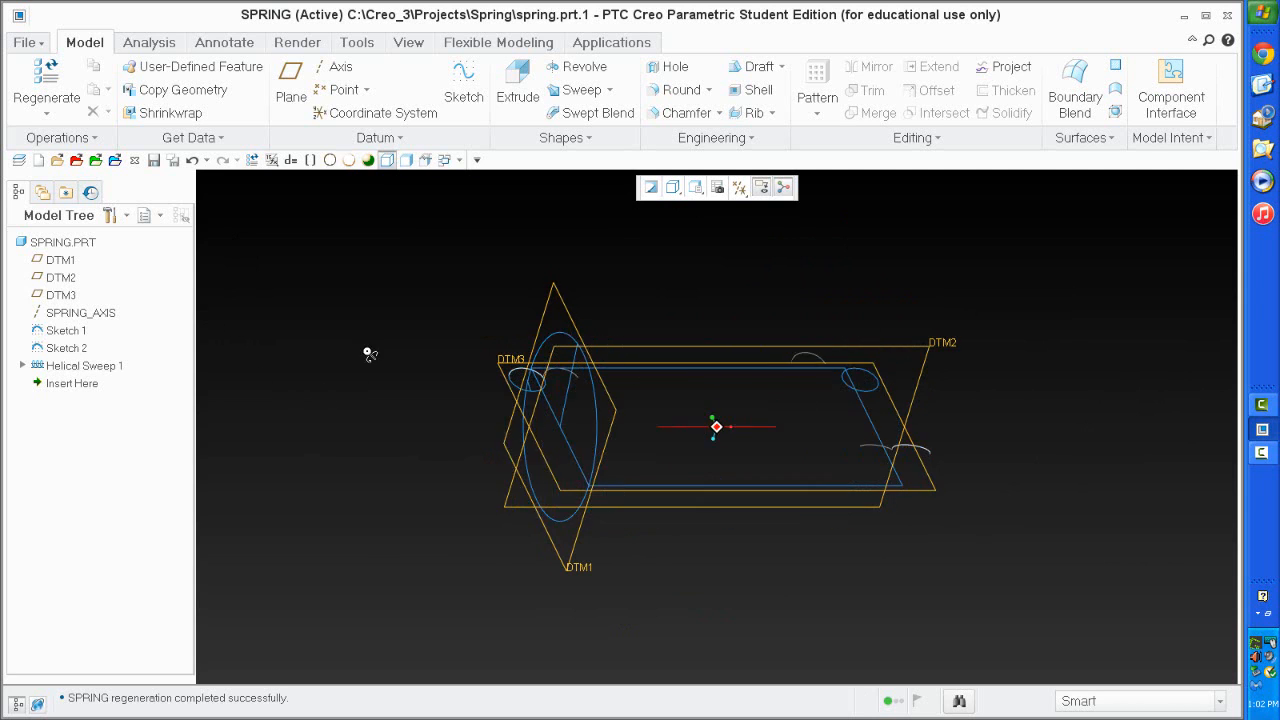
{"action": "middle_click_drag", "start_coordinate": [366, 351], "coordinate": [577, 418]}
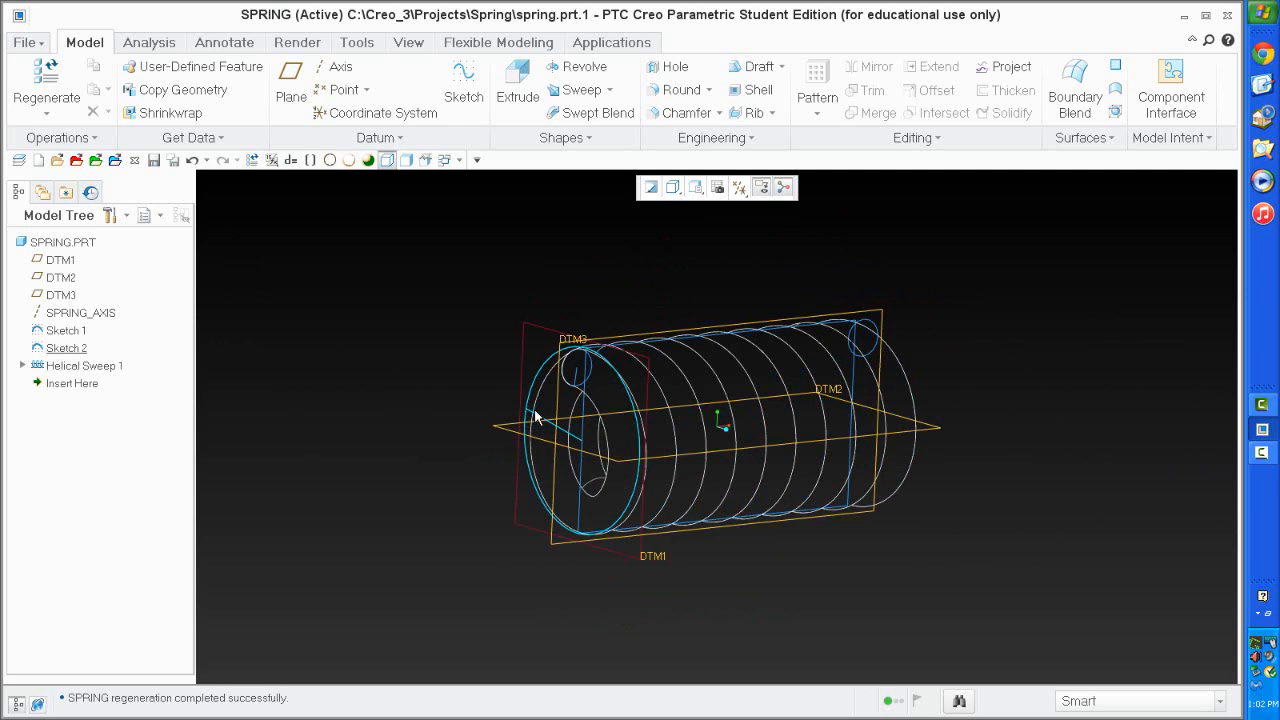
{"action": "middle_click_drag", "start_coordinate": [397, 401], "coordinate": [361, 406]}
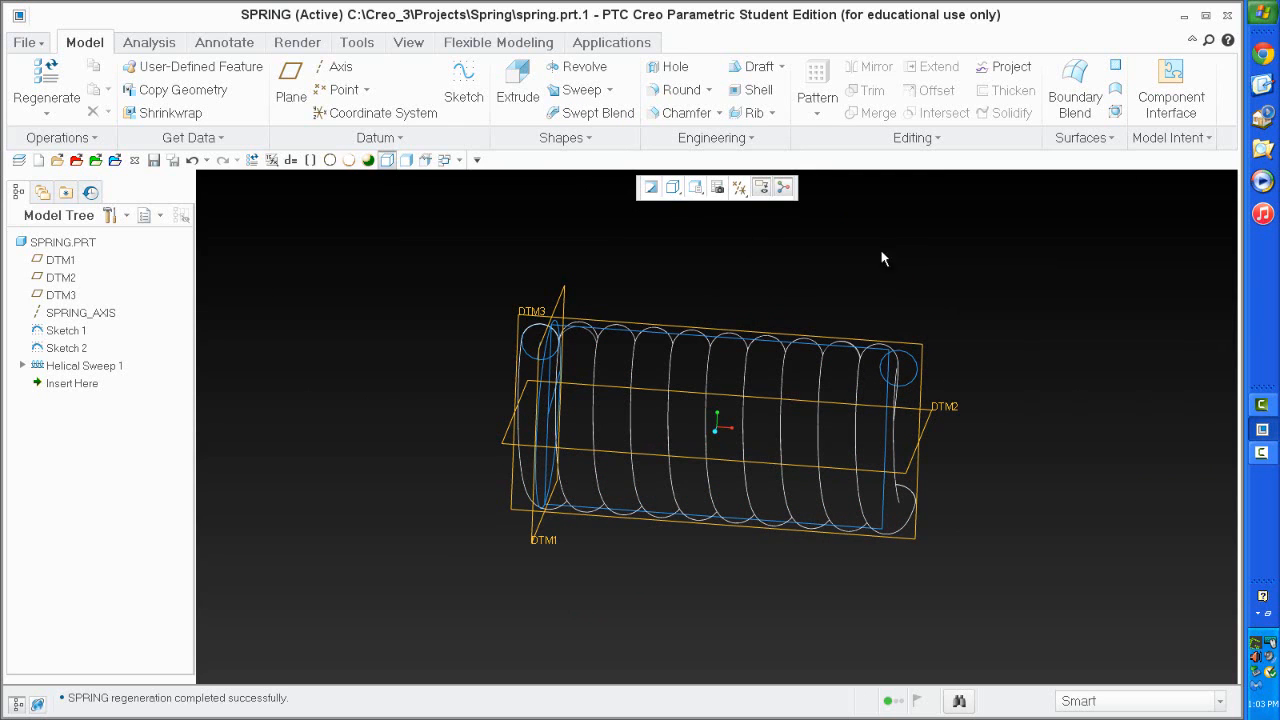
{"action": "left_click", "coordinate": [919, 341]}
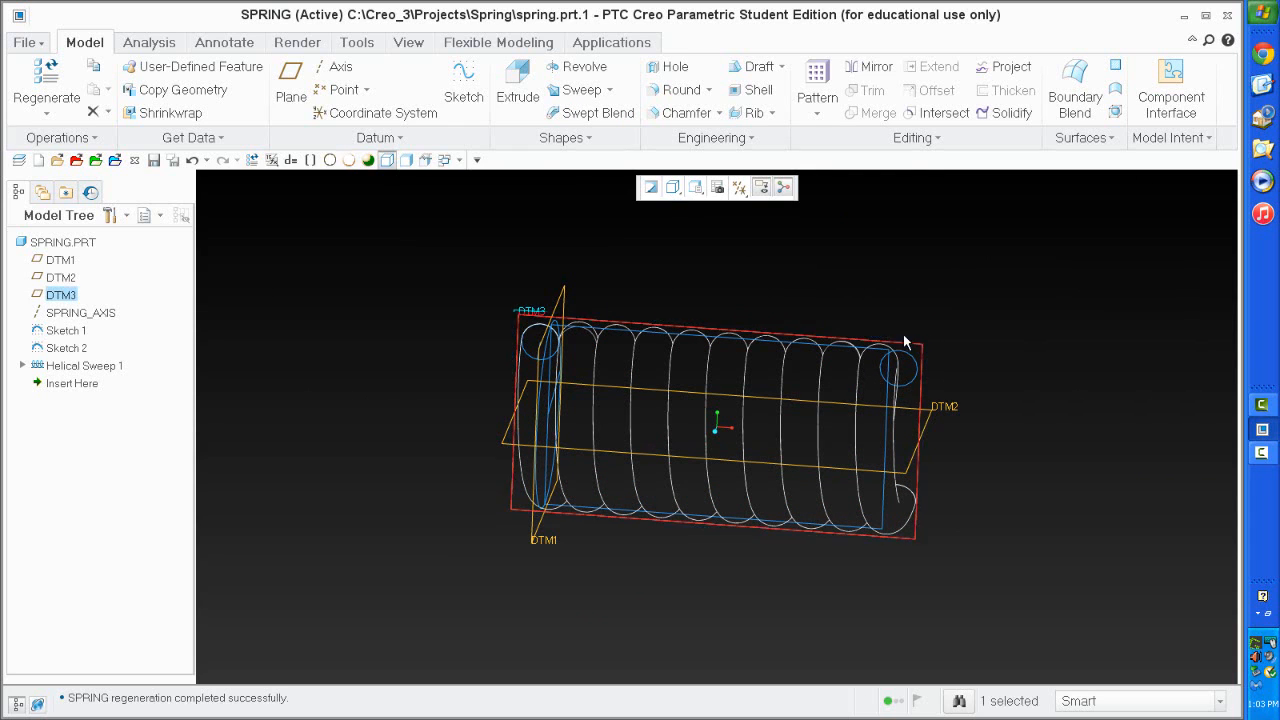
{"action": "left_click", "coordinate": [528, 80]}
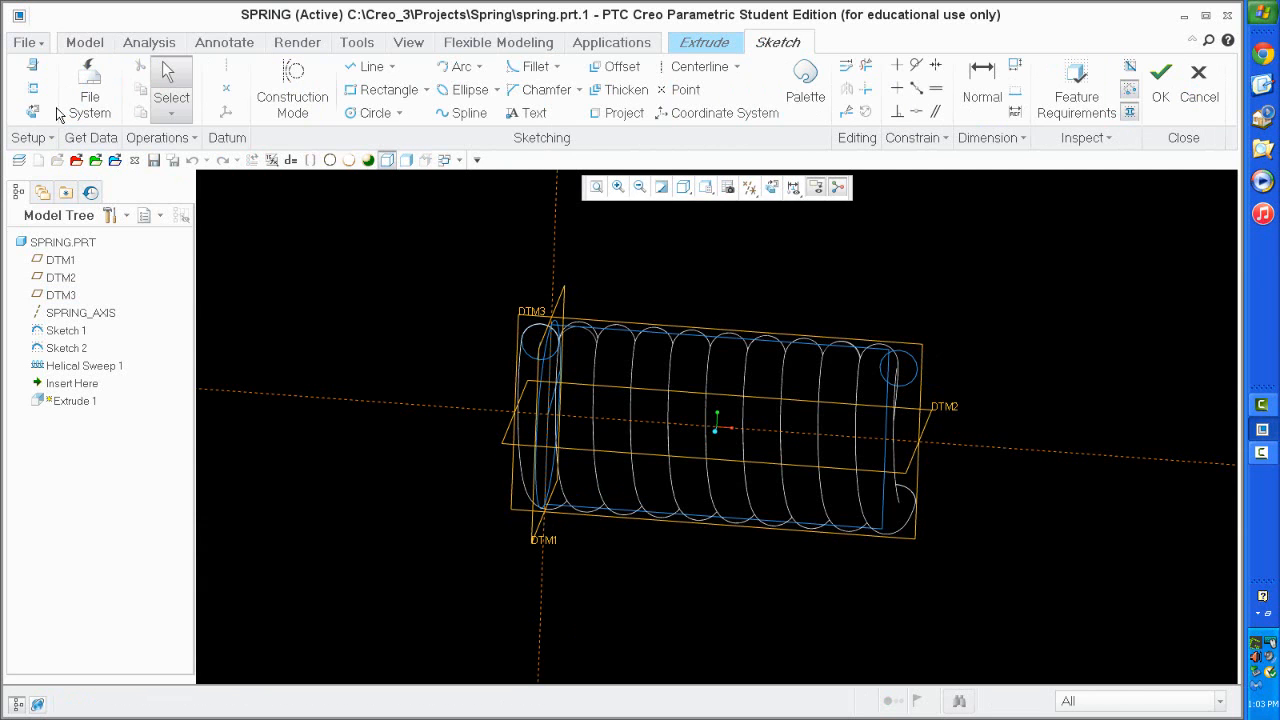
{"action": "left_click", "coordinate": [33, 112]}
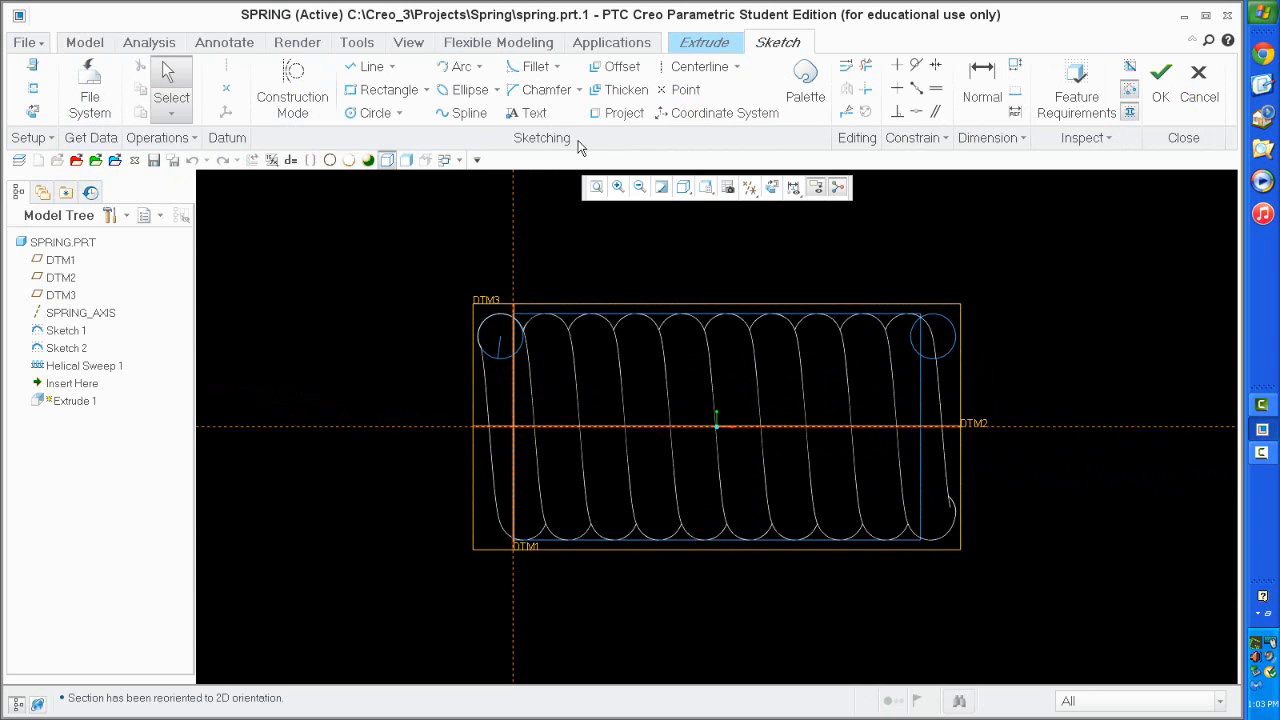
Project the four sides of the existing rectangle into the extrude section and finish the sketch.
{"action": "left_click", "coordinate": [622, 114]}
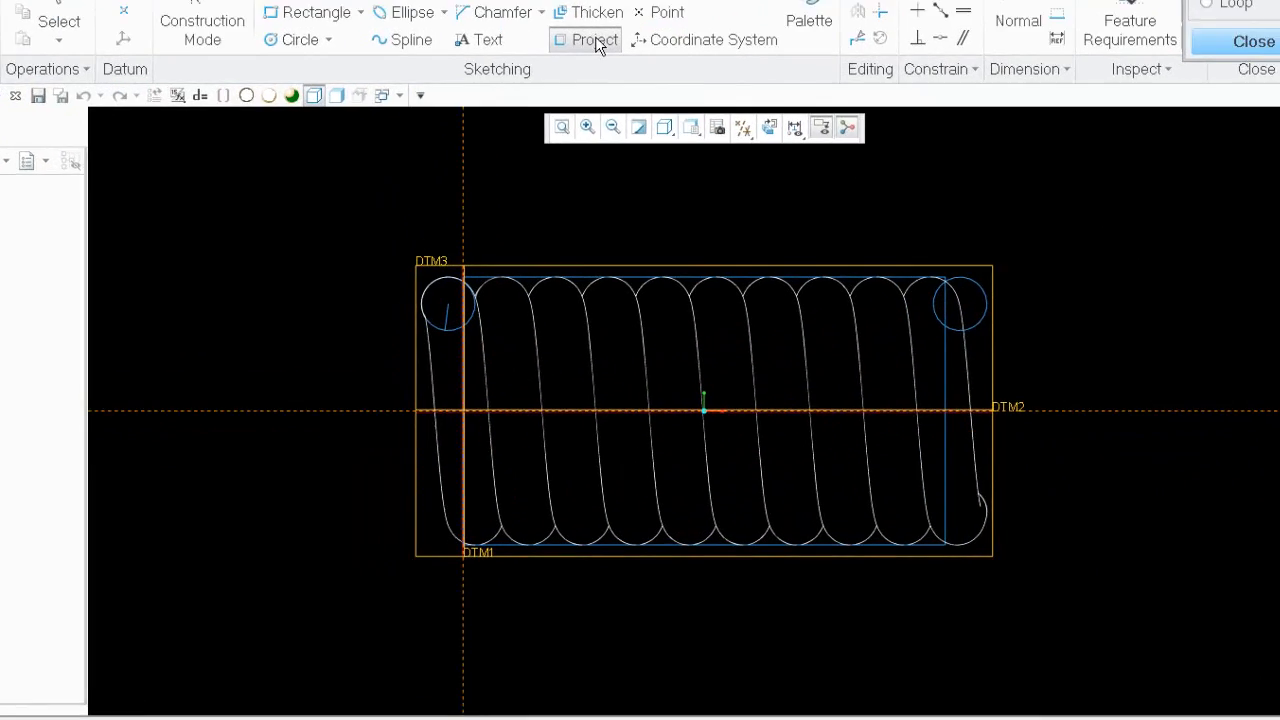
{"action": "left_click", "coordinate": [945, 190]}
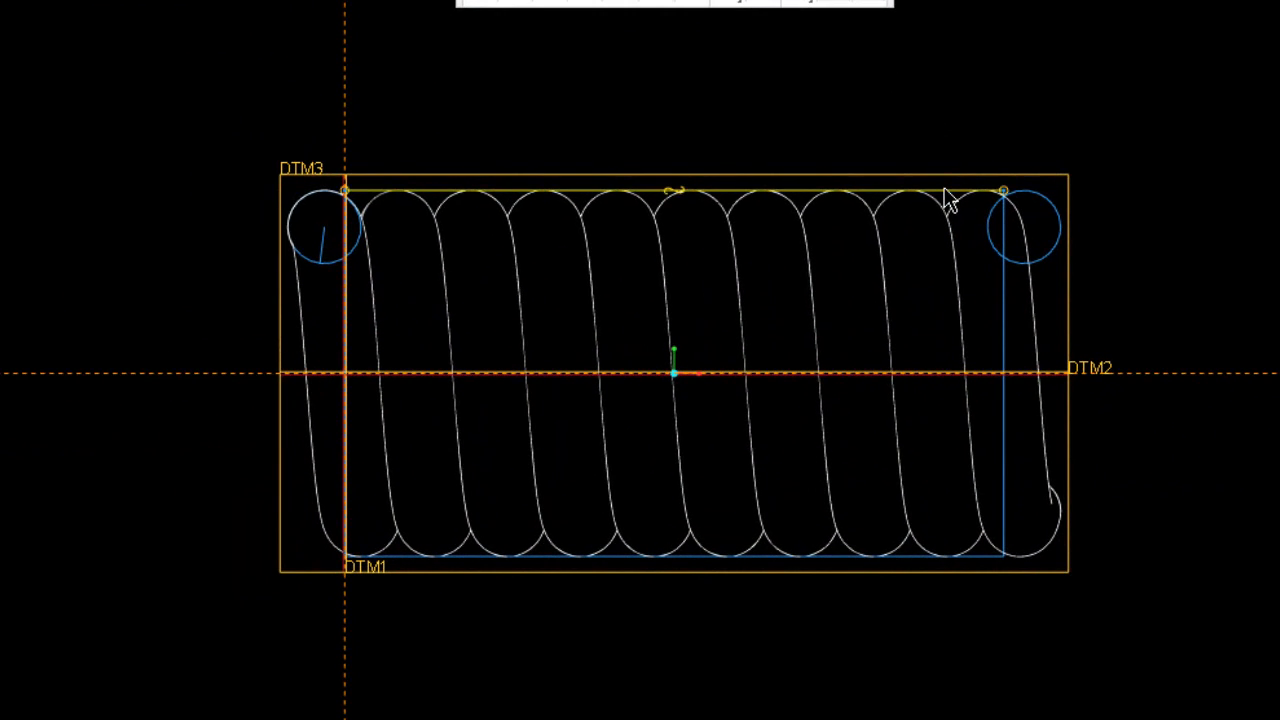
{"action": "left_click", "coordinate": [1005, 300]}
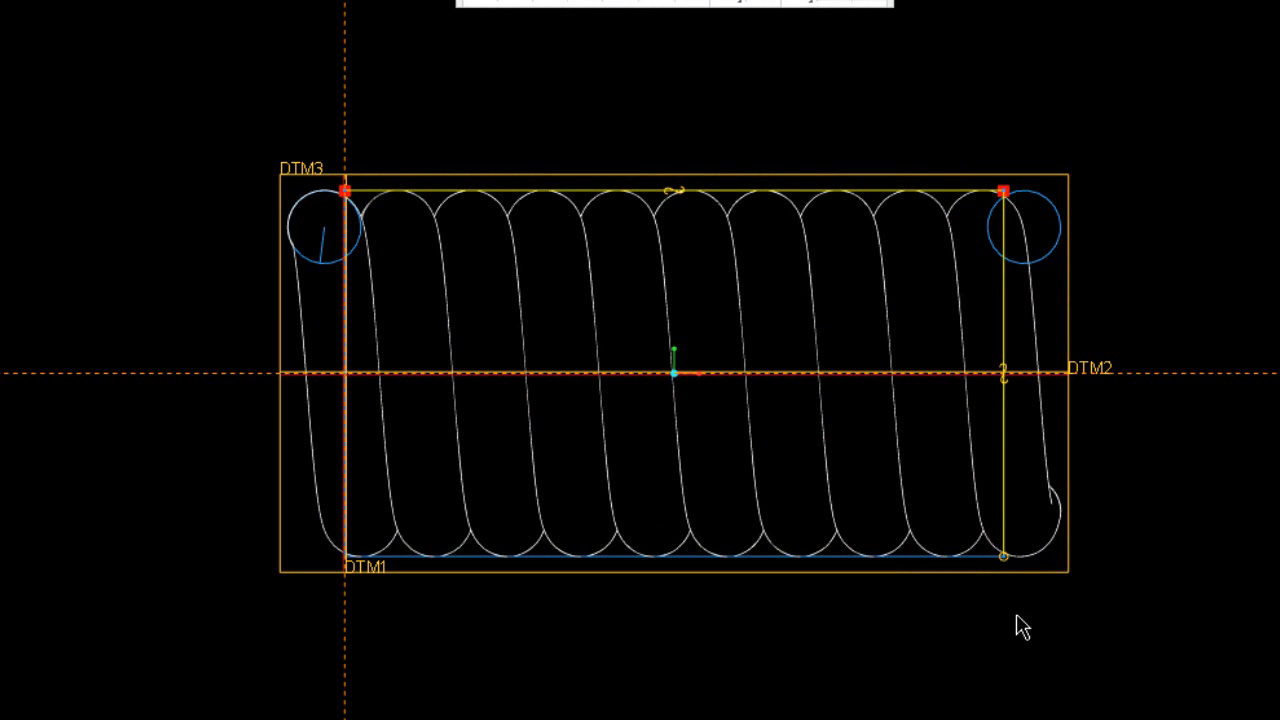
{"action": "left_click", "coordinate": [987, 557]}
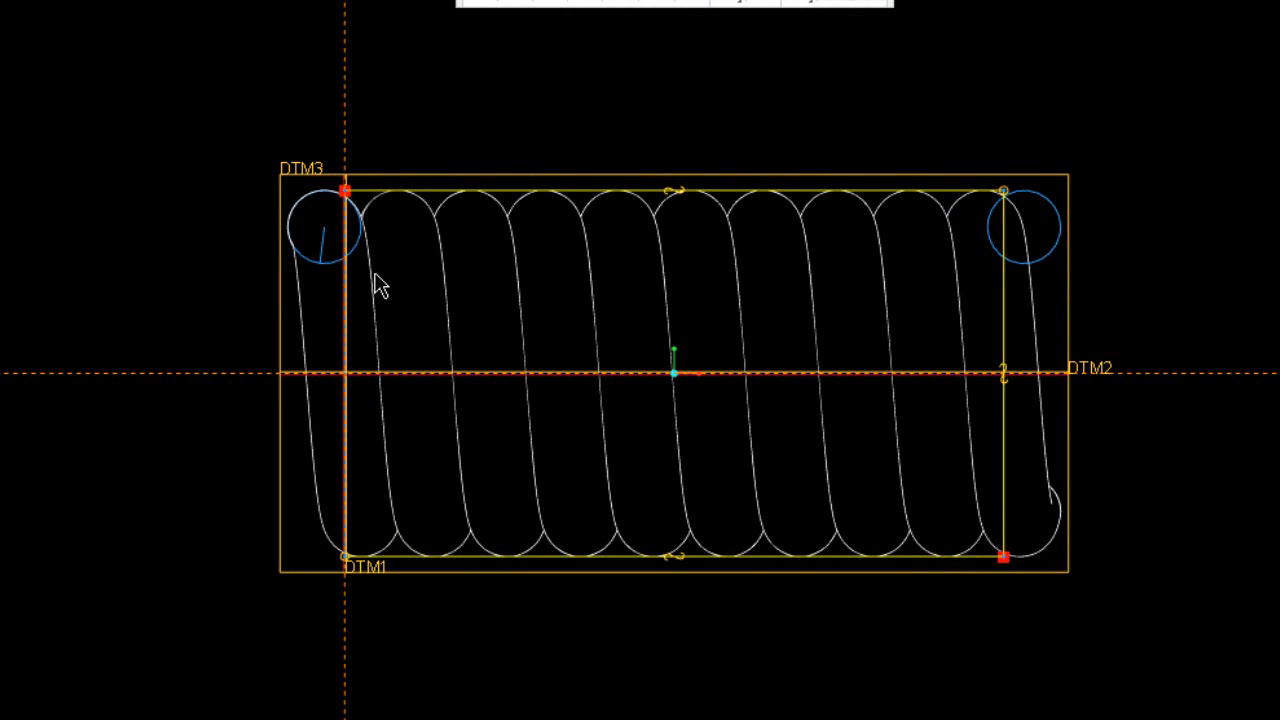
{"action": "scroll", "coordinate": [375, 278], "scroll_direction": "up", "scroll_amount": 1}
{"action": "left_click", "coordinate": [340, 572]}
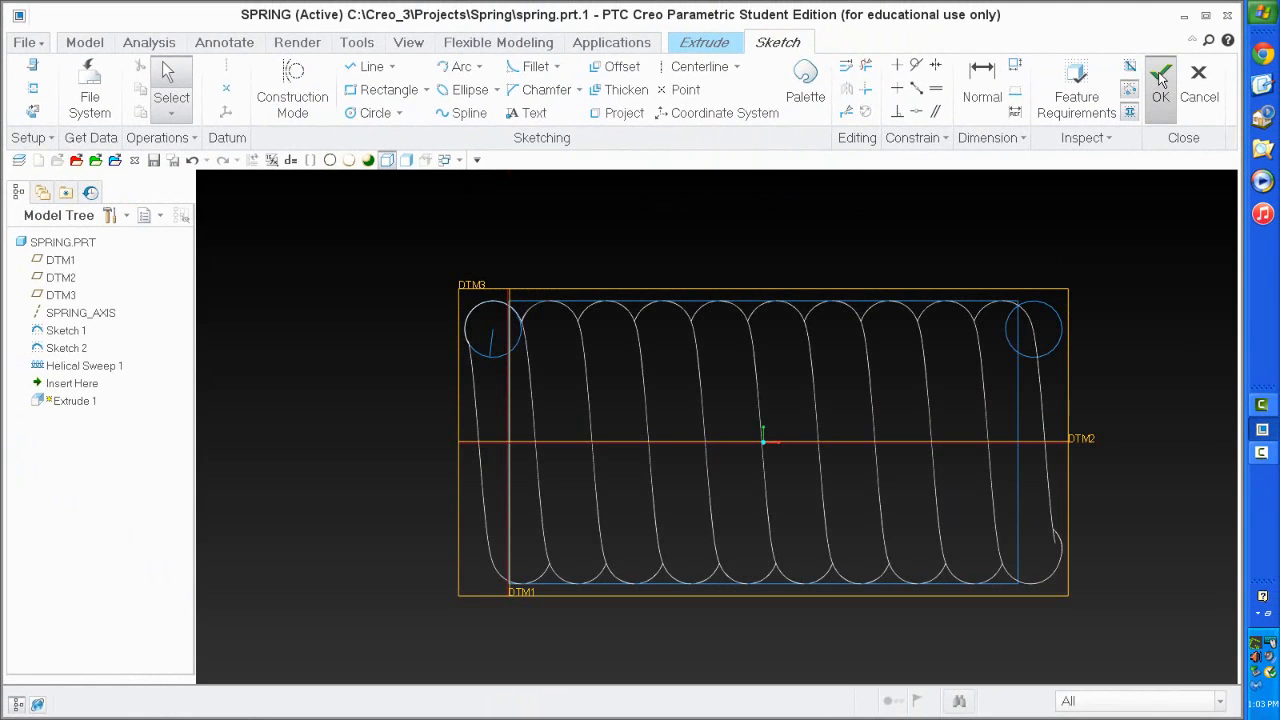
{"action": "left_click", "coordinate": [1160, 80]}
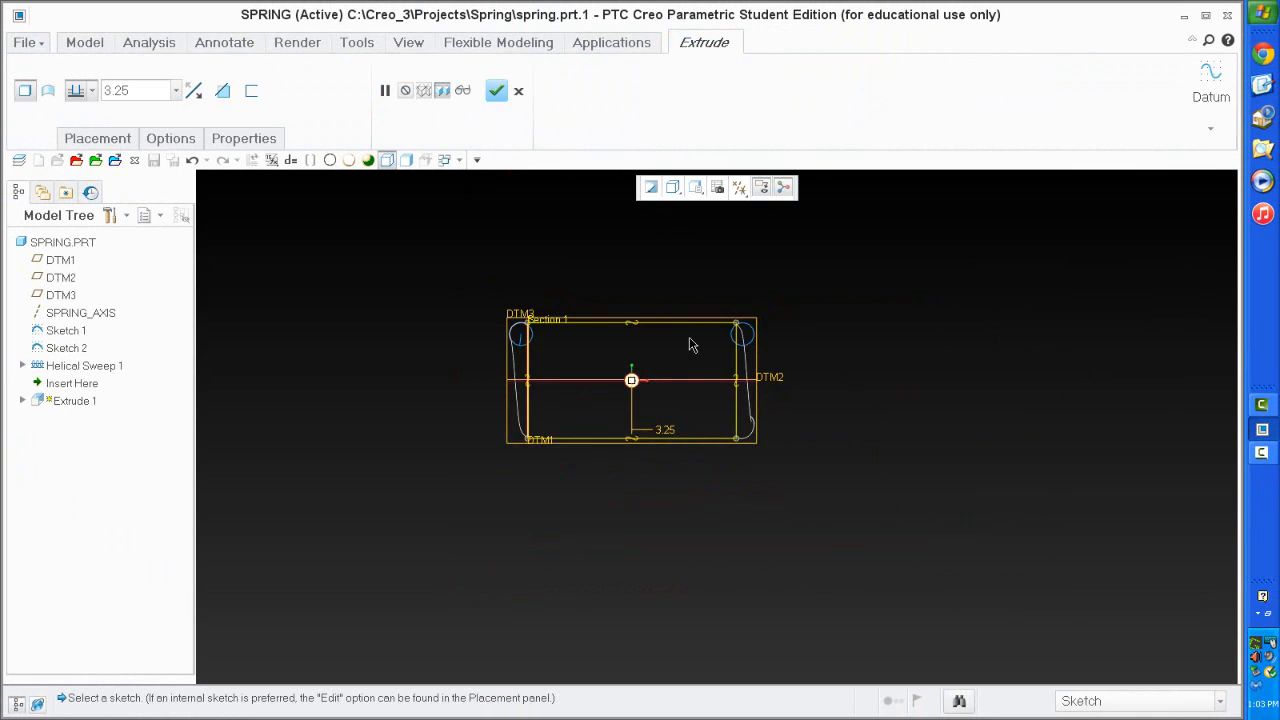
Switch the model display to Shading and set the extrude to remove material.
{"action": "left_click", "coordinate": [673, 188]}
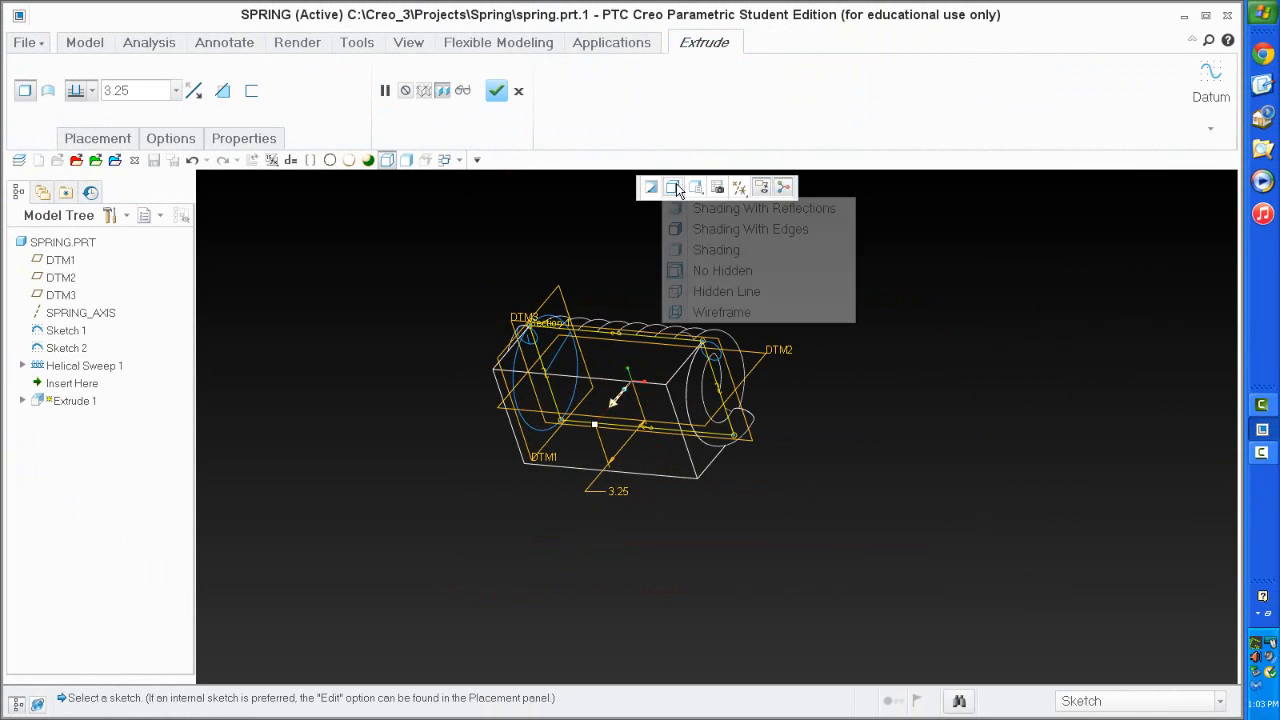
{"action": "left_click", "coordinate": [715, 250]}
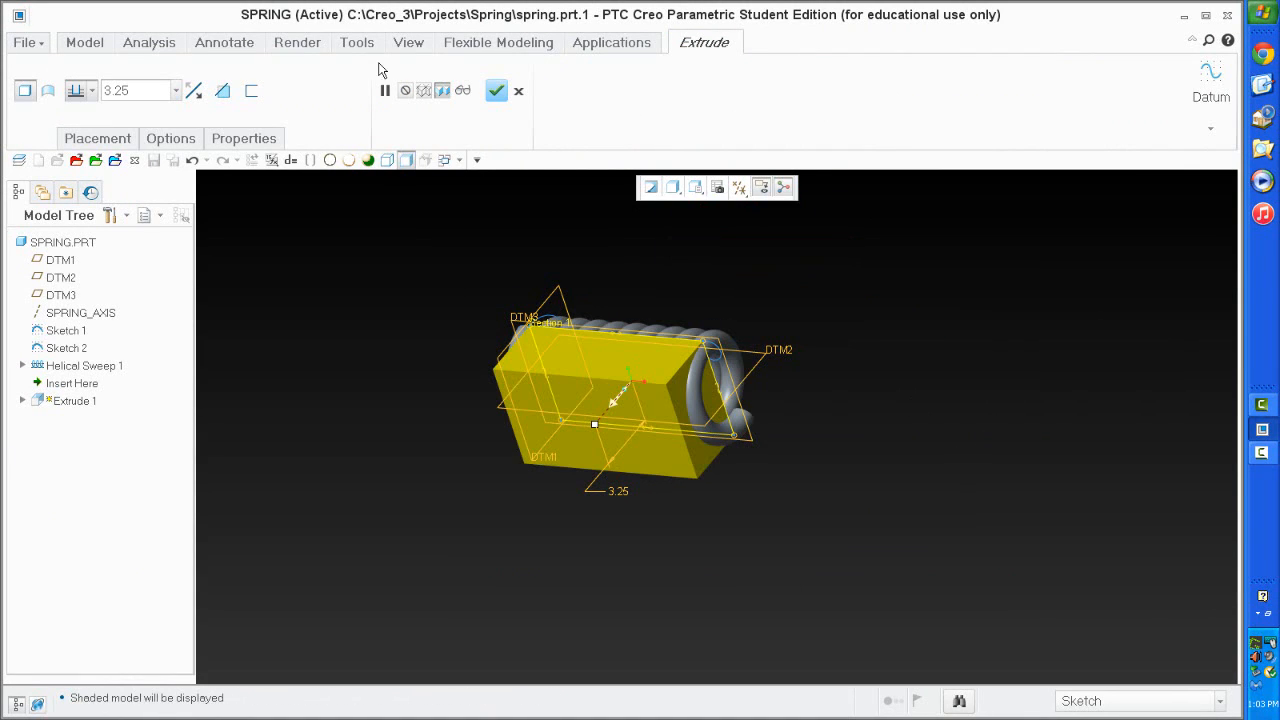
{"action": "left_click", "coordinate": [222, 92]}
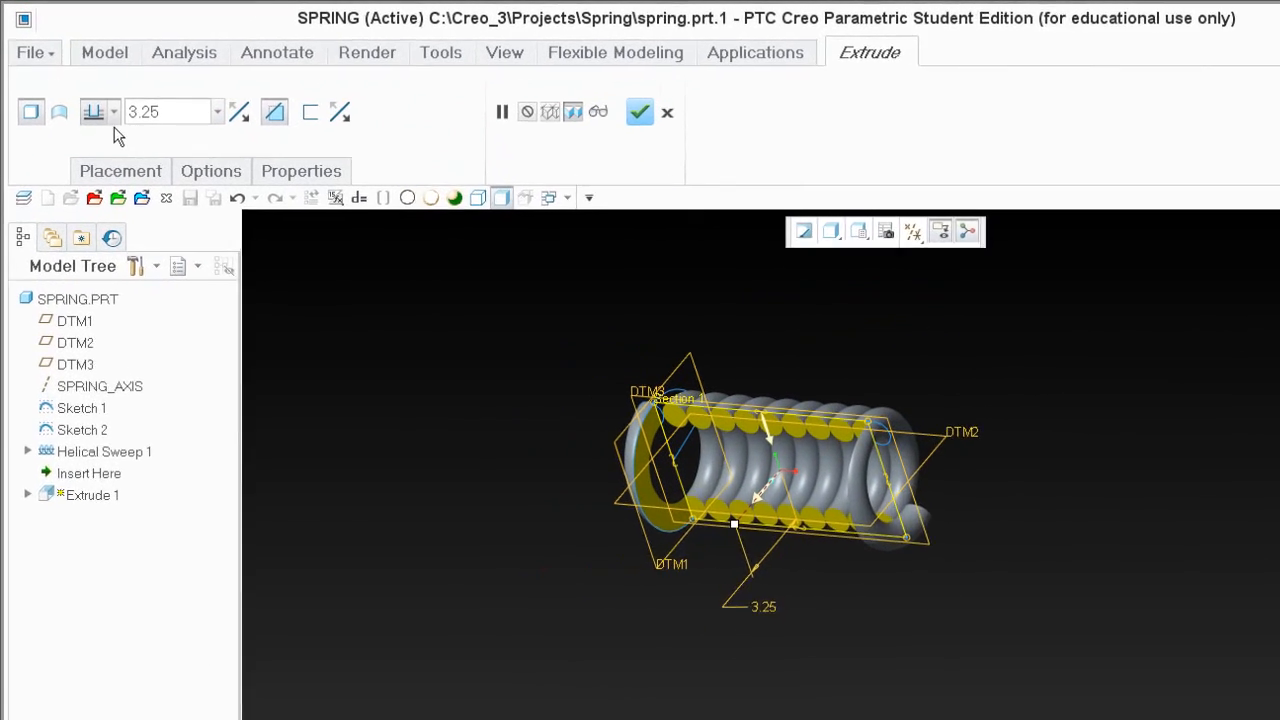
Set the depth of the cut to Through All on both Side 1 and Side 2.
{"action": "left_click", "coordinate": [211, 171]}
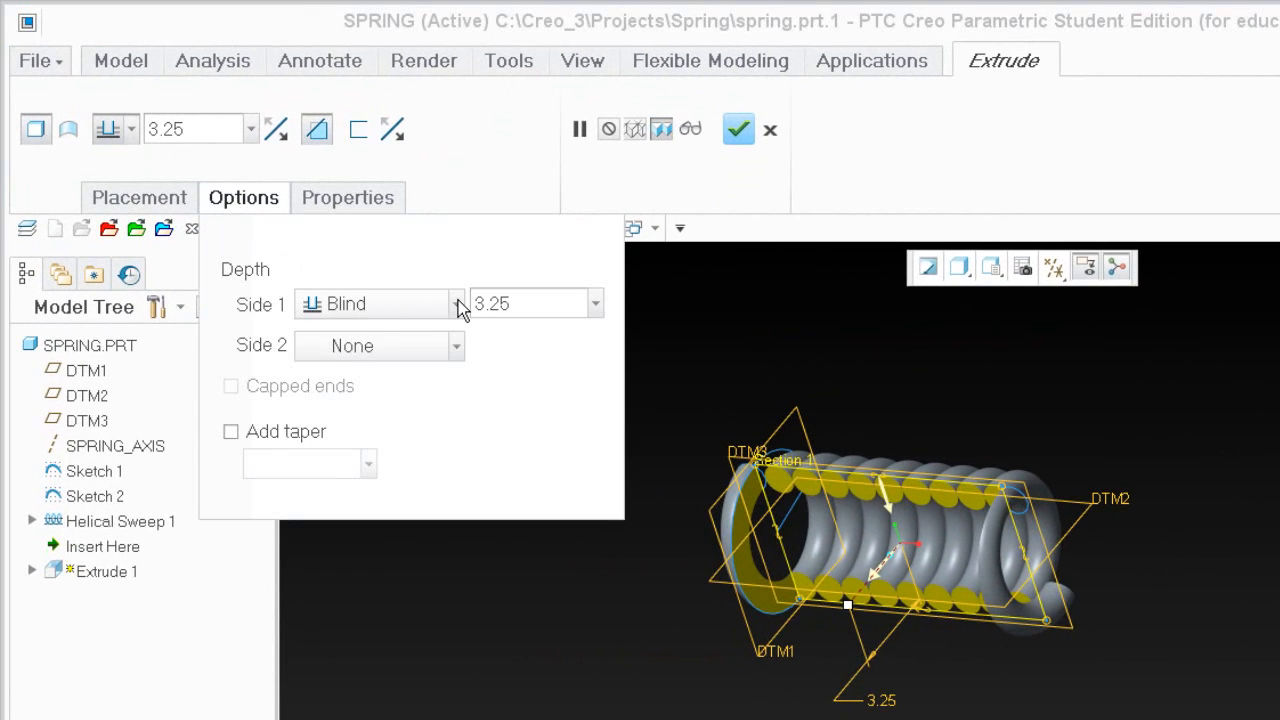
{"action": "left_click", "coordinate": [394, 263]}
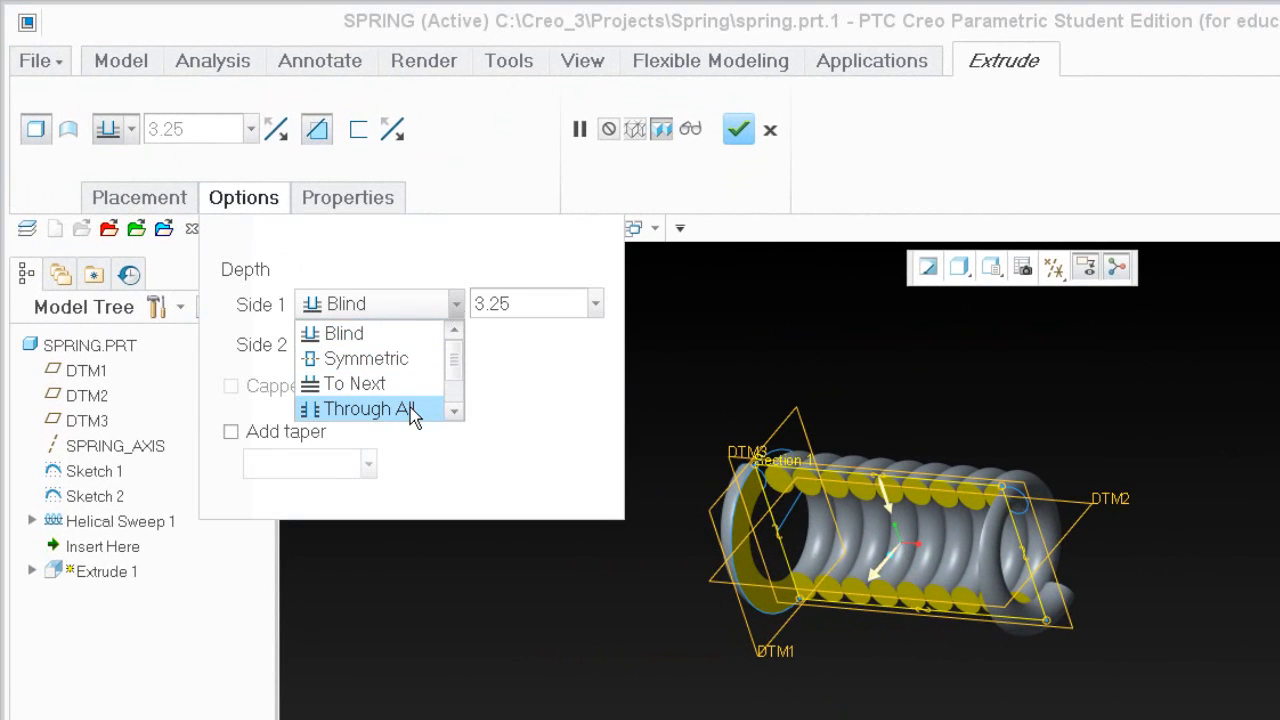
{"action": "left_click", "coordinate": [410, 409]}
{"action": "left_click", "coordinate": [395, 345]}
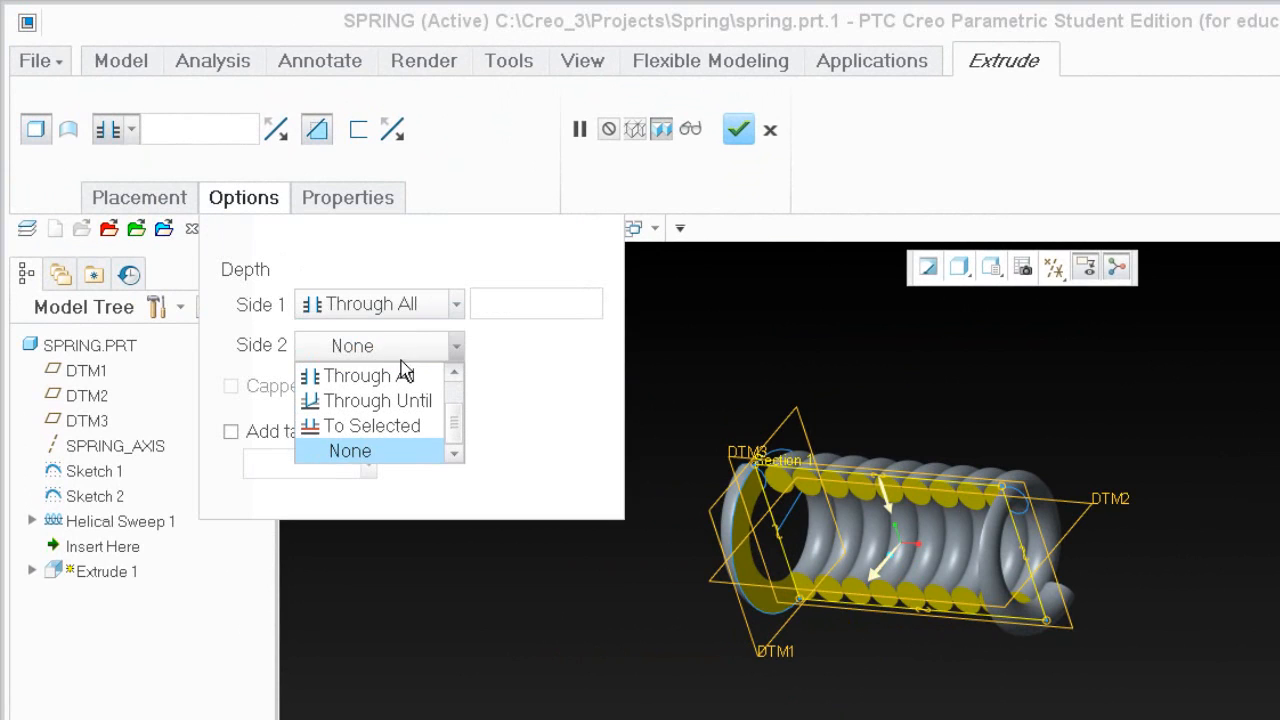
{"action": "left_click", "coordinate": [406, 373]}
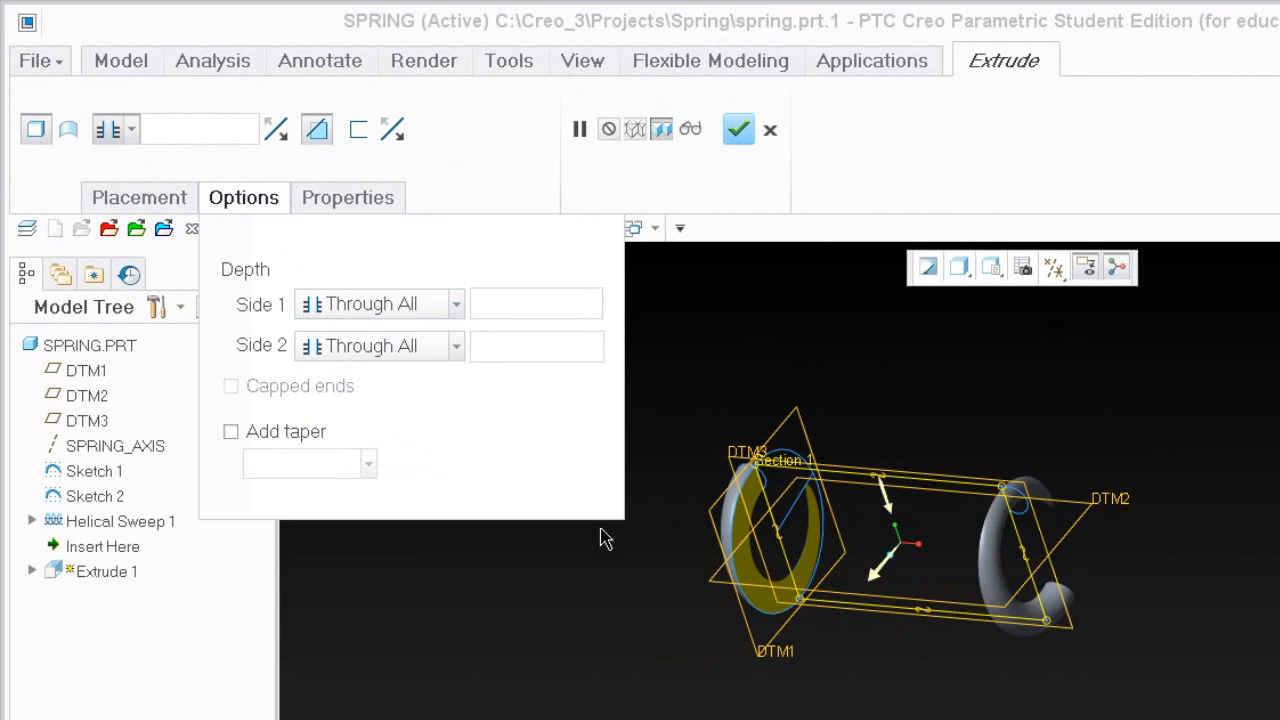
Flip the material side of the cut to remove the spring ends outside the rectangular section.
{"action": "middle_click_drag", "start_coordinate": [895, 537], "coordinate": [912, 500]}
{"action": "scroll", "coordinate": [912, 500], "scroll_direction": "down", "scroll_amount": 3}
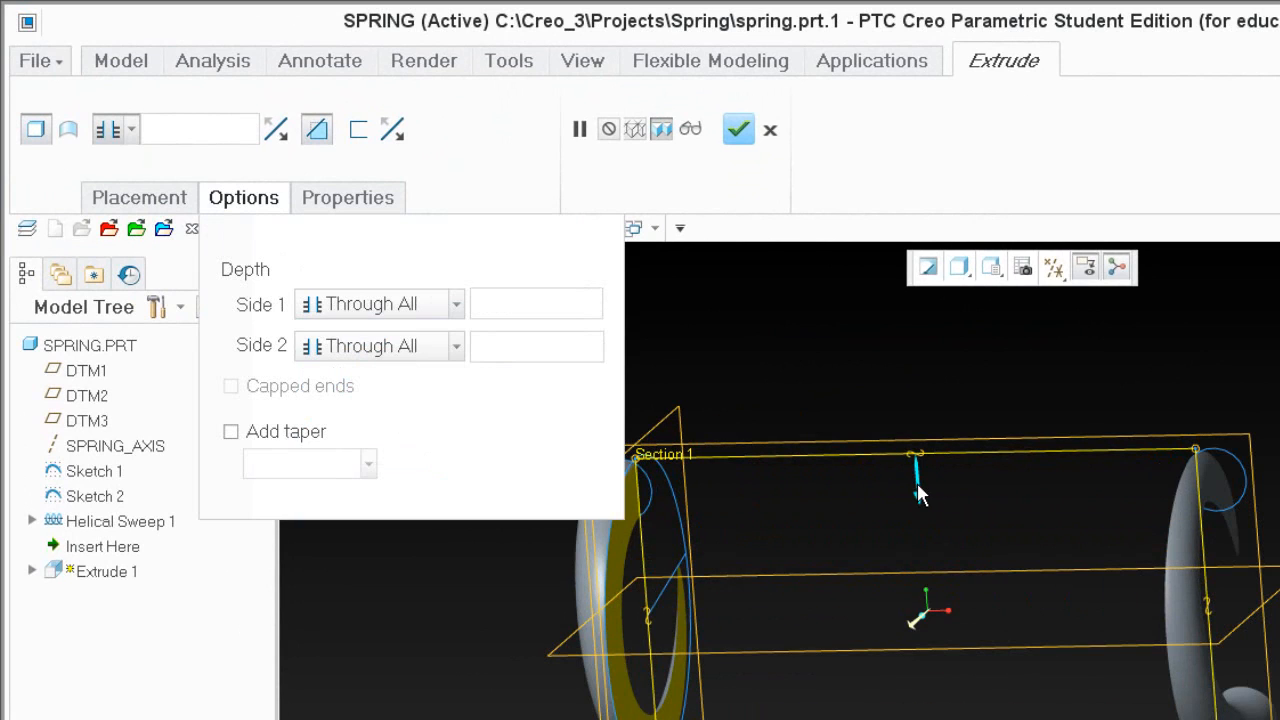
{"action": "scroll", "coordinate": [920, 491], "scroll_direction": "up", "scroll_amount": 5}
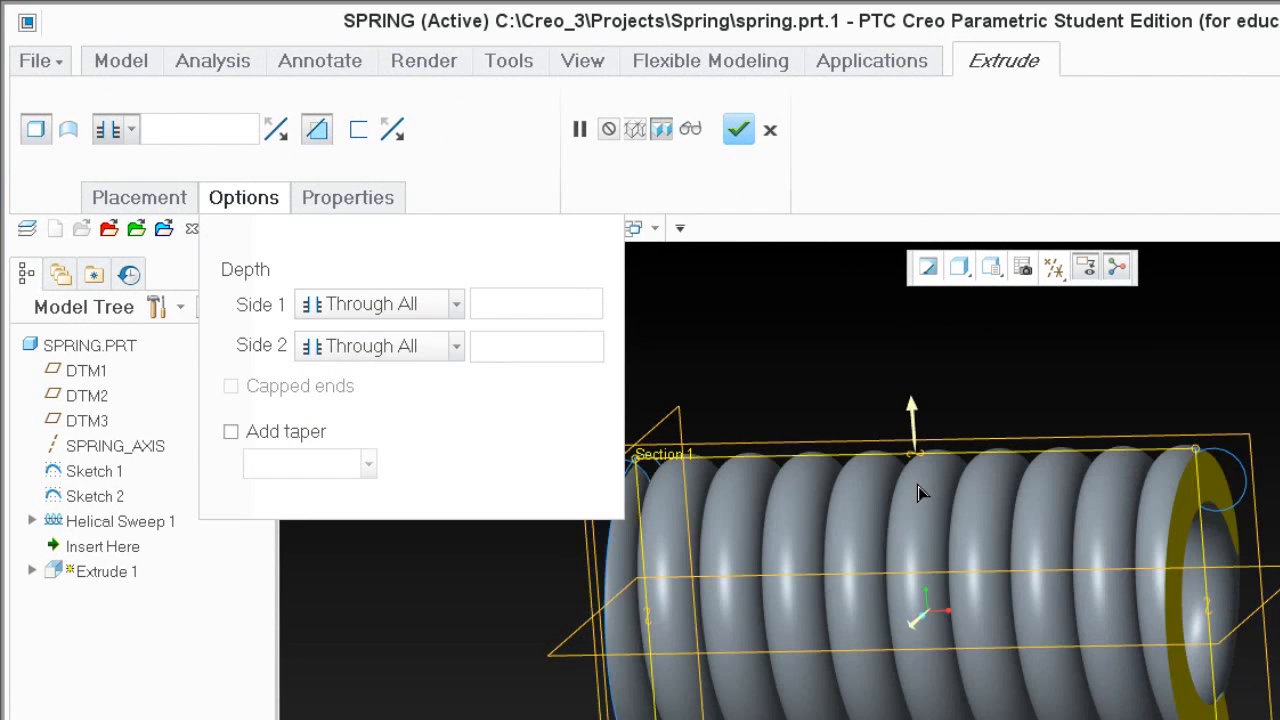
Complete the through-all cut on the spring ends and return the model to its standard orientation.
{"action": "middle_click_drag", "start_coordinate": [920, 491], "coordinate": [955, 490]}
{"action": "middle_click_drag", "start_coordinate": [1104, 525], "coordinate": [1140, 525]}
{"action": "left_click", "coordinate": [738, 130]}
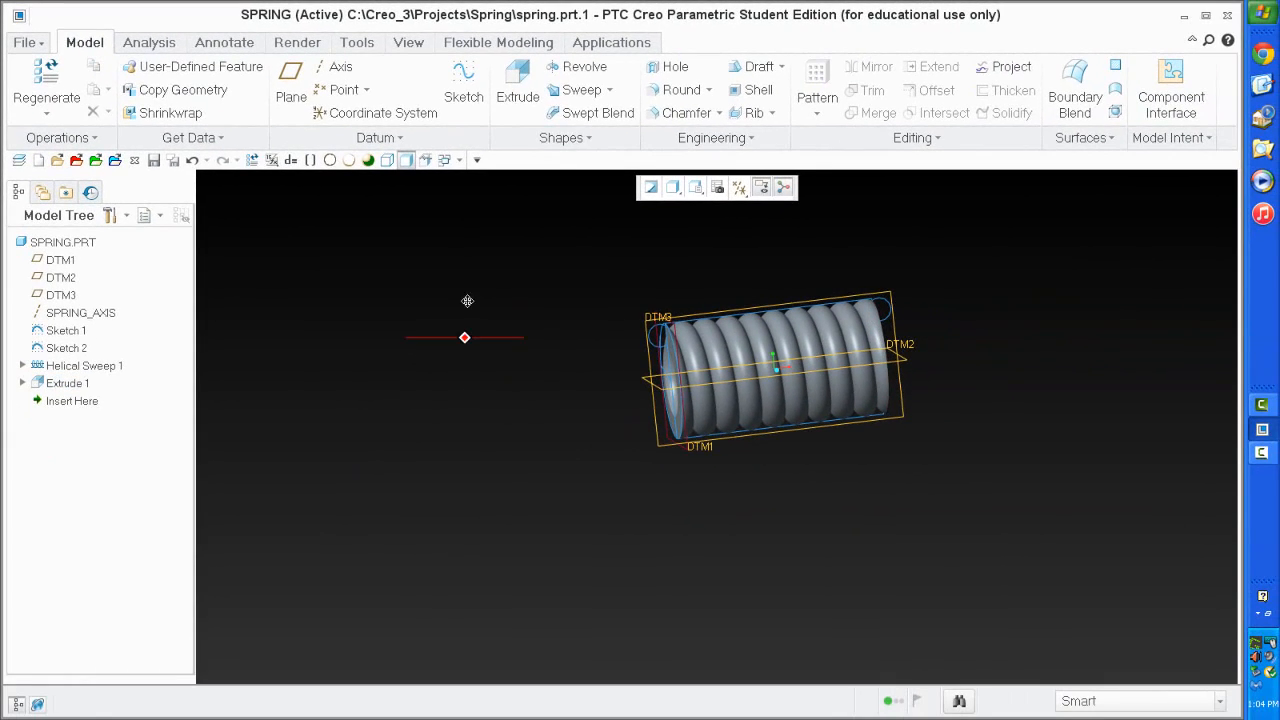
{"action": "middle_click_drag", "start_coordinate": [467, 300], "coordinate": [494, 264], "text": "ctrl"}
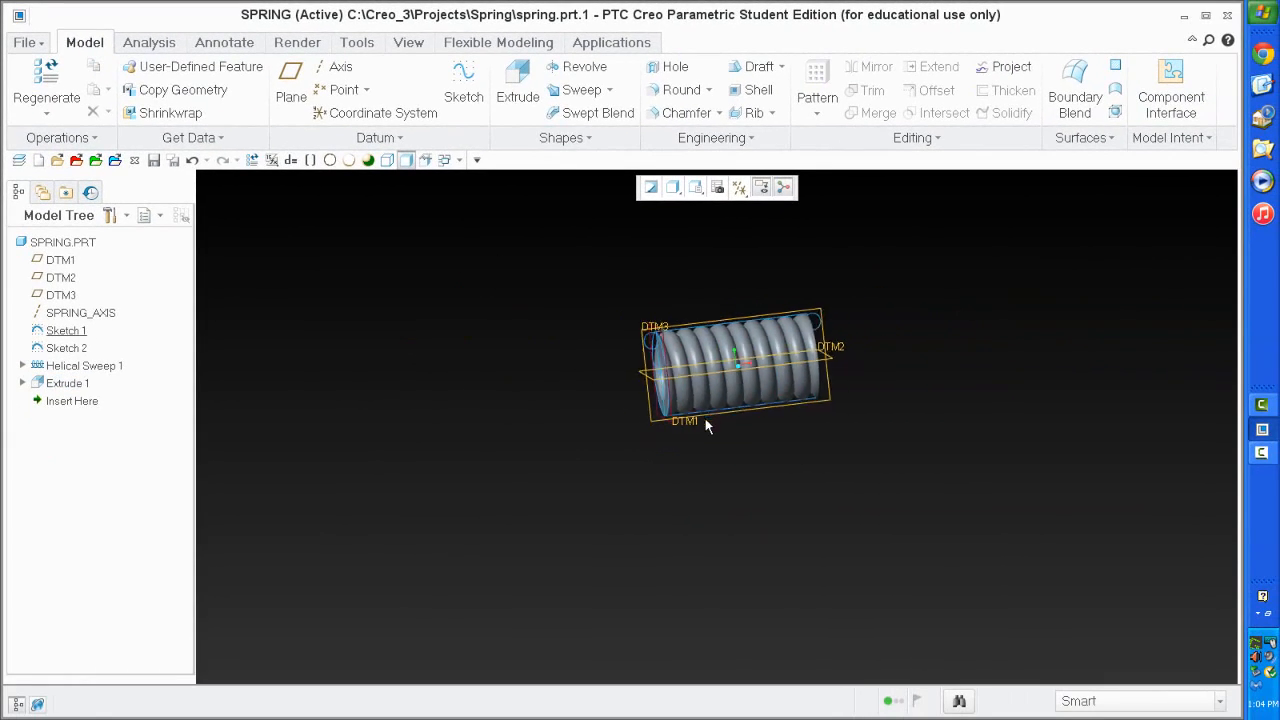
{"action": "key", "text": "ctrl+d"}
Apply an orange appearance from My Appearances to the whole SPRING part.
{"action": "left_click", "coordinate": [408, 42]}
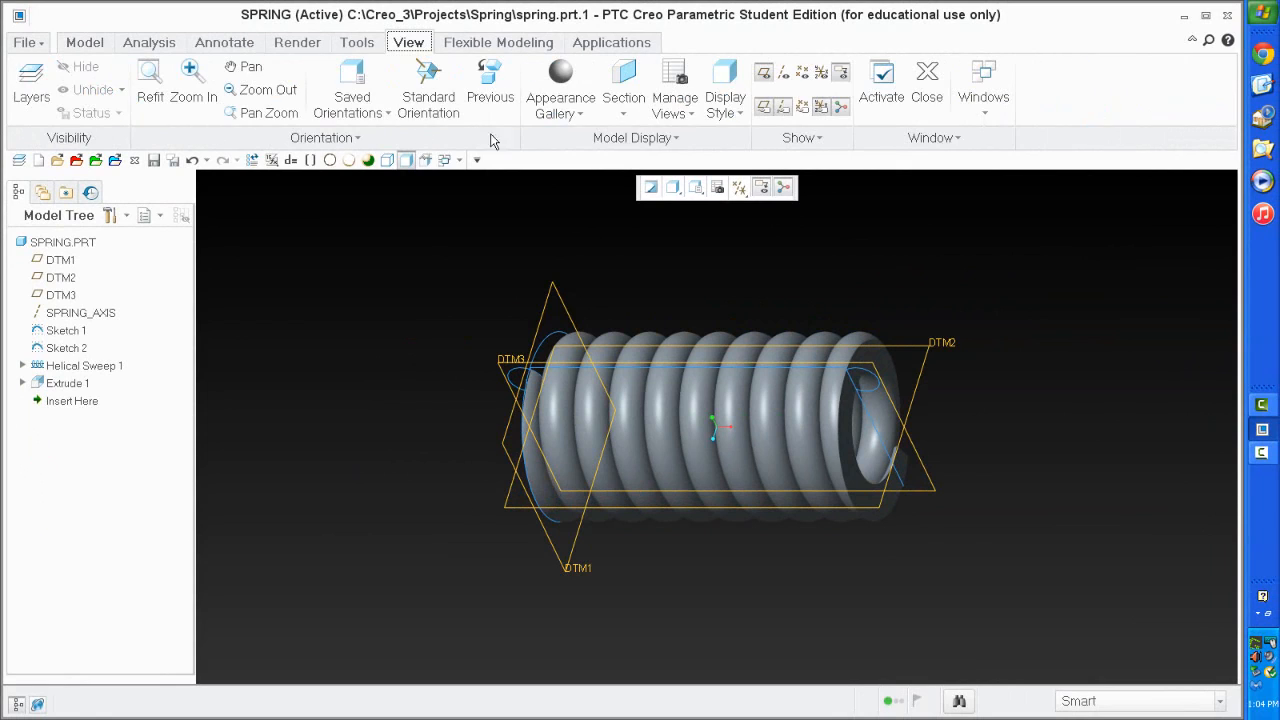
{"action": "left_click", "coordinate": [574, 116]}
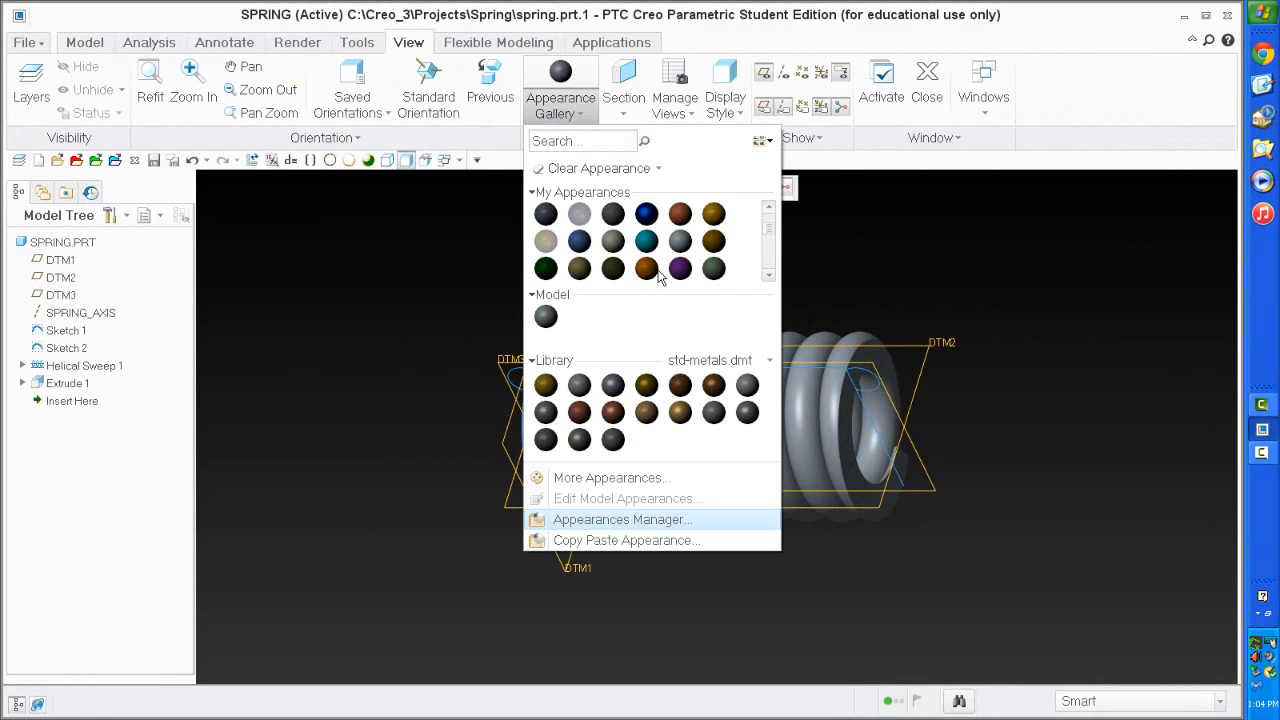
{"action": "left_click", "coordinate": [646, 268]}
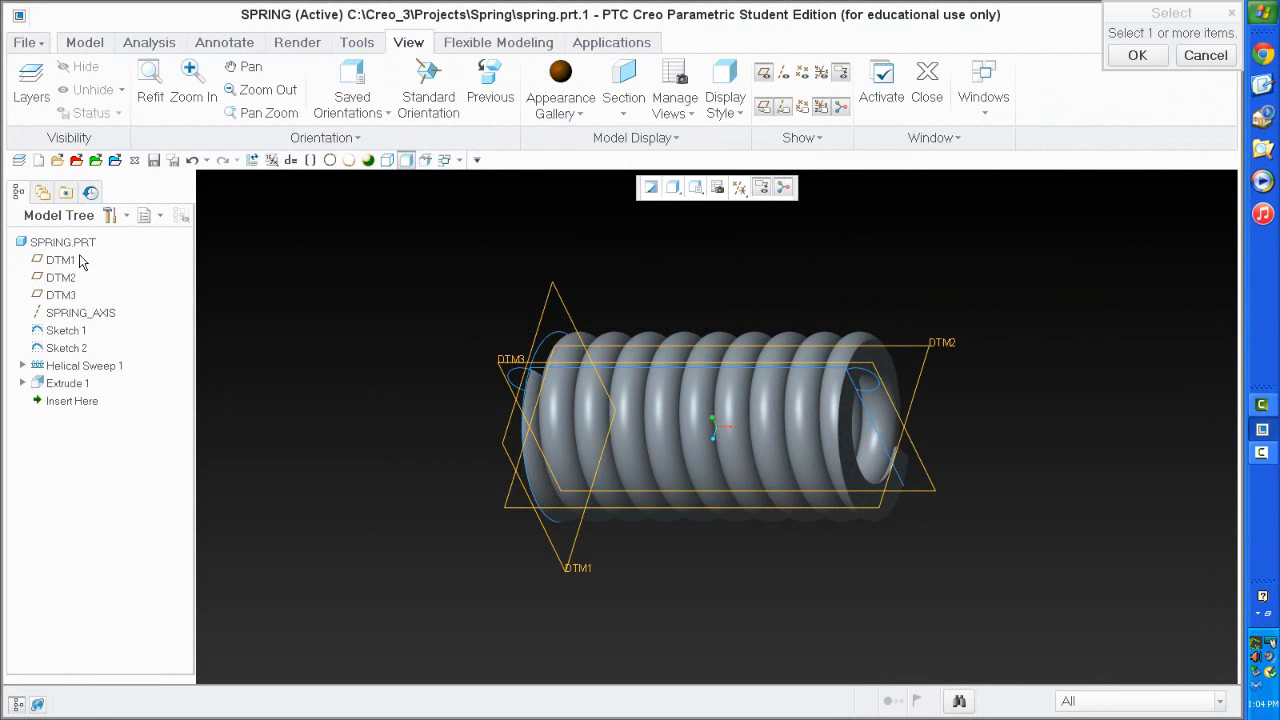
{"action": "left_click", "coordinate": [70, 242]}
{"action": "middle_click", "coordinate": [423, 268]}
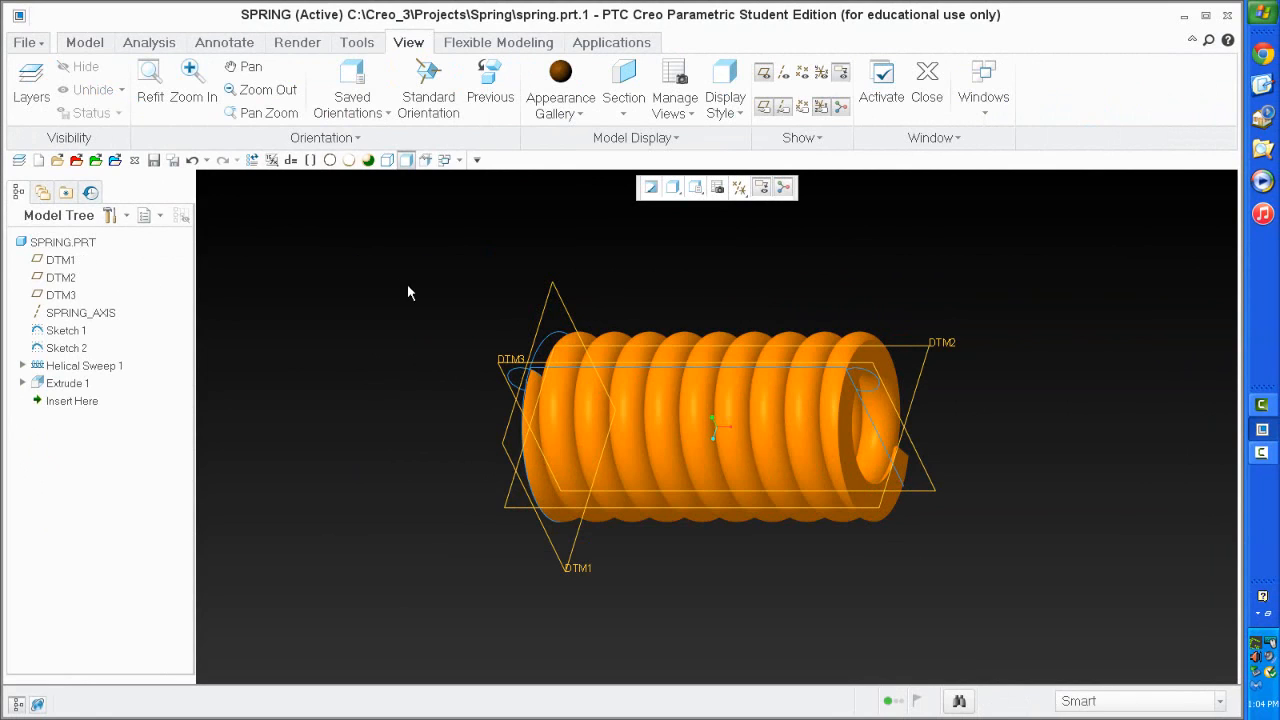
Apply the blue ice appearance to the flat ground surfaces at both ends of the spring.
{"action": "left_click", "coordinate": [584, 114]}
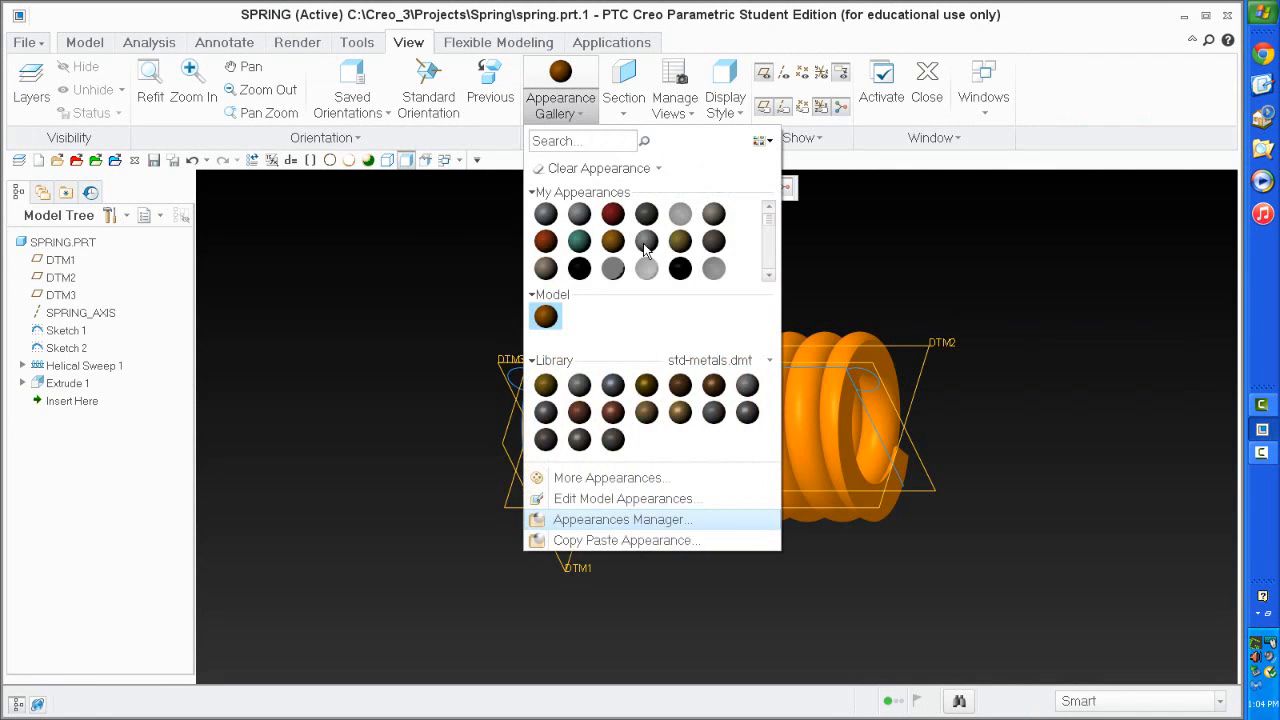
{"action": "left_click", "coordinate": [577, 216]}
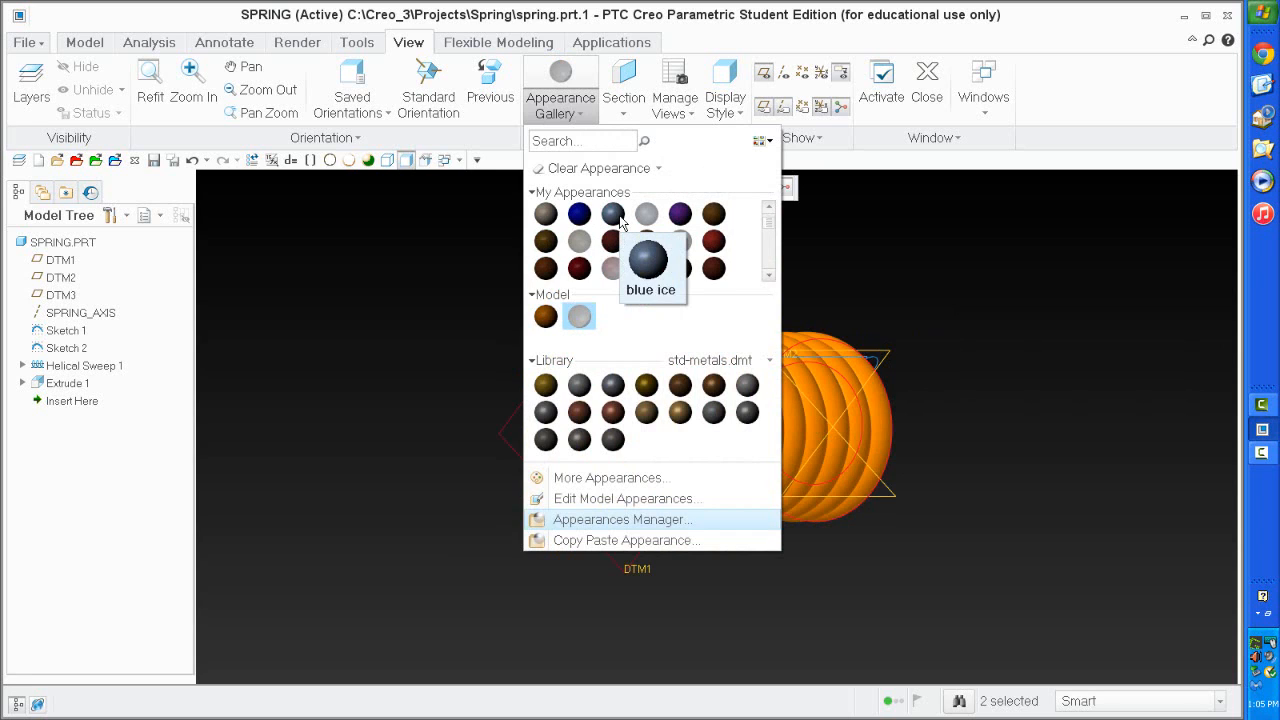
{"action": "left_click", "coordinate": [614, 215]}
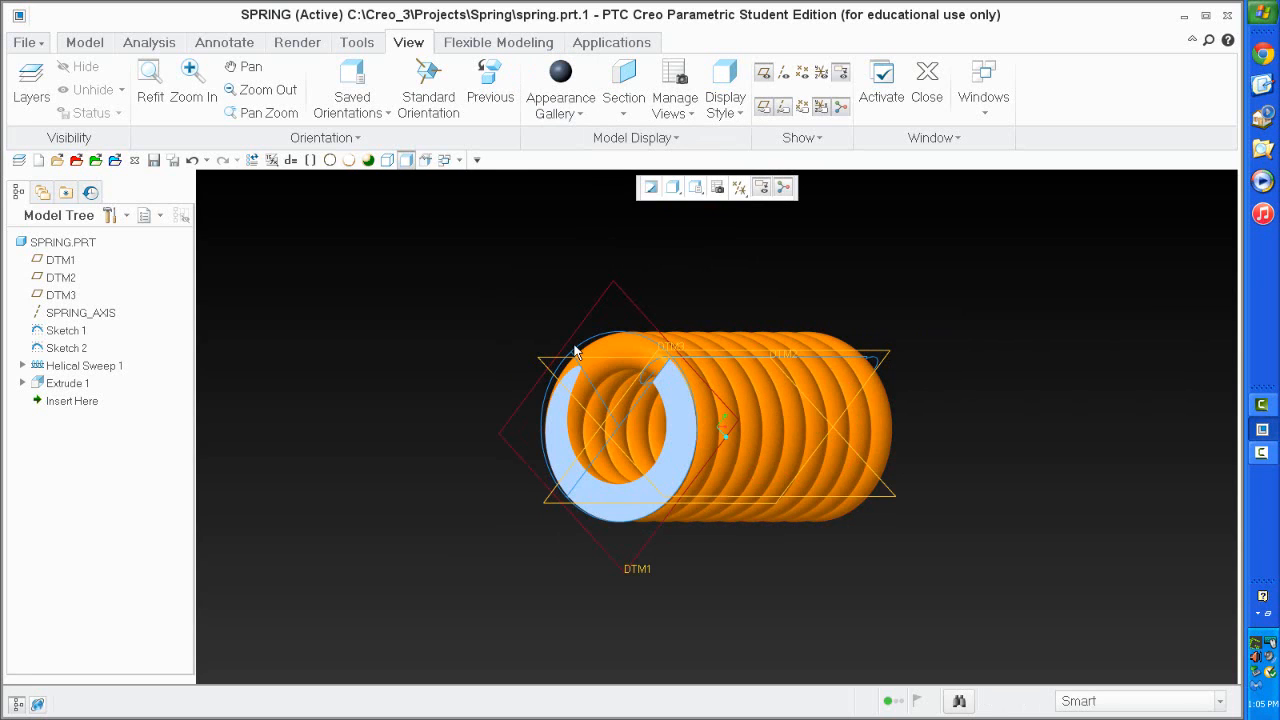
Inspect the coloured spring ends and display the dimensions of Sketch 2 on the model for editing.
{"action": "mouse_move", "coordinate": [941, 450]}
{"action": "middle_mouse_down"}
{"action": "mouse_move", "coordinate": [929, 374]}
{"action": "mouse_move", "coordinate": [700, 388]}
{"action": "mouse_move", "coordinate": [812, 377]}
{"action": "mouse_move", "coordinate": [775, 400]}
{"action": "mouse_move", "coordinate": [749, 366]}
{"action": "mouse_move", "coordinate": [755, 455]}
{"action": "middle_mouse_up"}
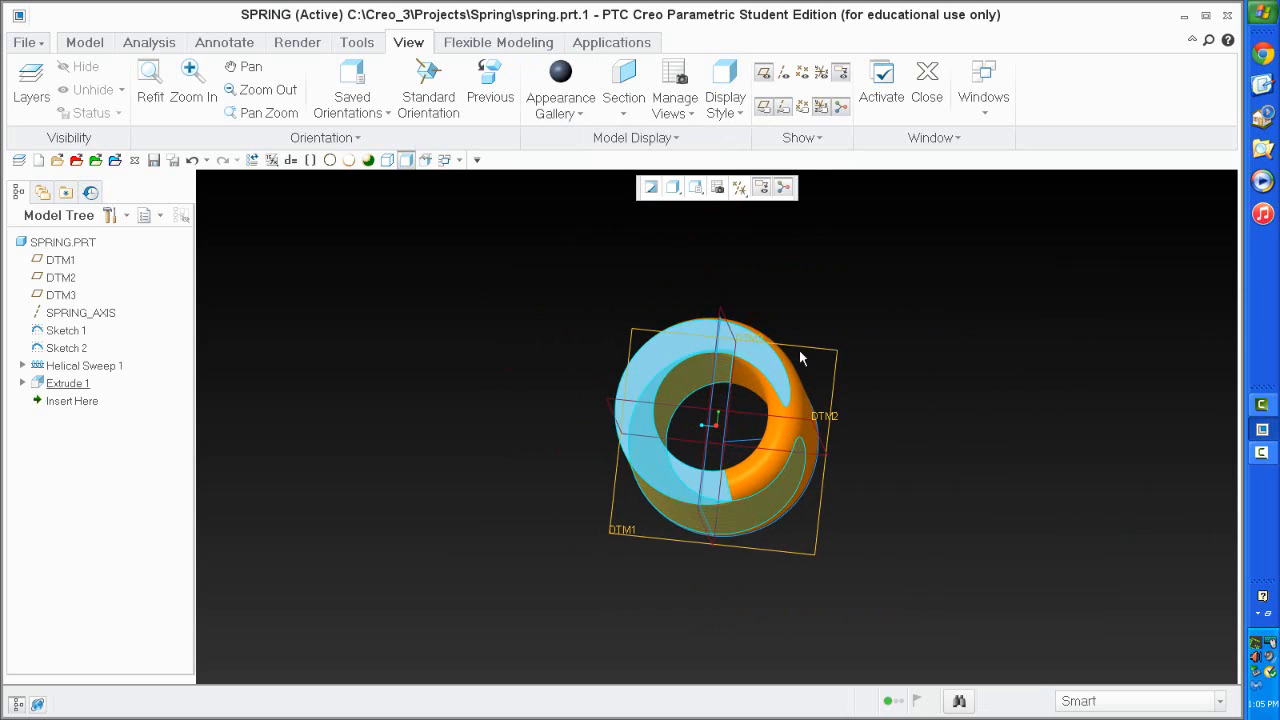
{"action": "mouse_move", "coordinate": [883, 527]}
{"action": "middle_mouse_down"}
{"action": "mouse_move", "coordinate": [934, 400]}
{"action": "mouse_move", "coordinate": [906, 369]}
{"action": "mouse_move", "coordinate": [943, 355]}
{"action": "mouse_move", "coordinate": [966, 397]}
{"action": "mouse_move", "coordinate": [997, 403]}
{"action": "mouse_move", "coordinate": [986, 403]}
{"action": "middle_mouse_up"}
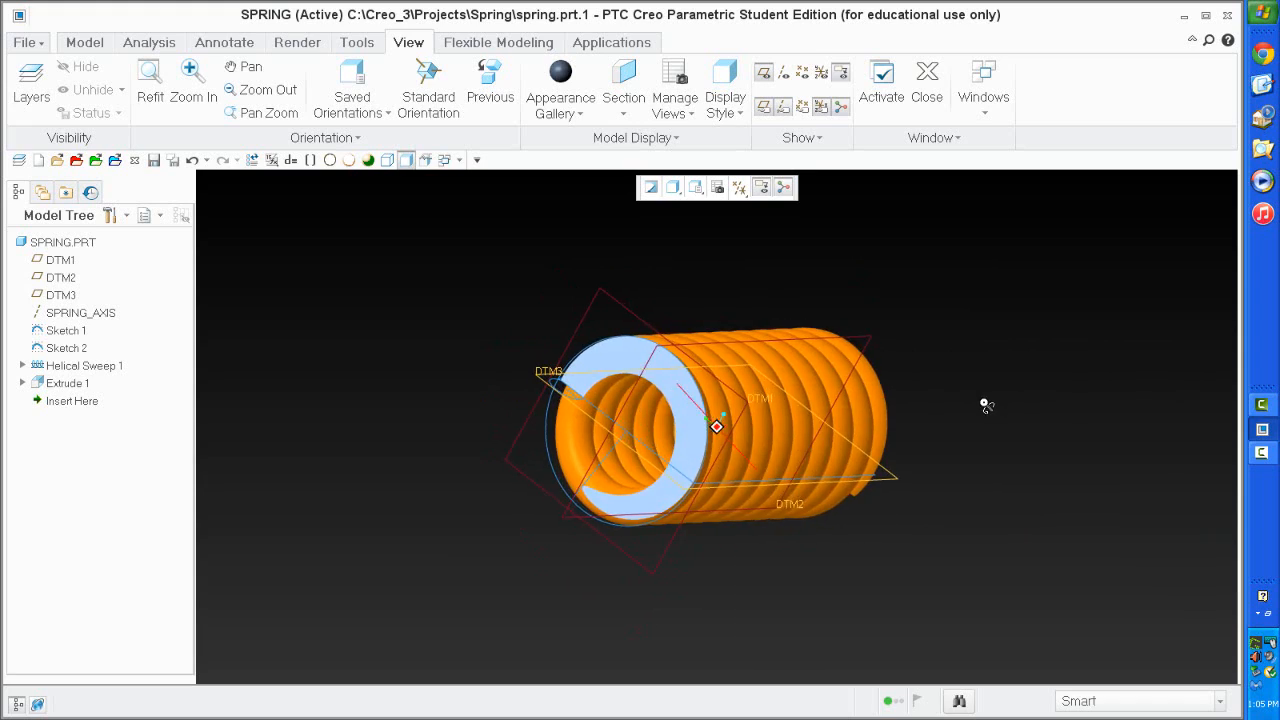
{"action": "scroll", "coordinate": [578, 420], "scroll_direction": "down", "scroll_amount": 3}
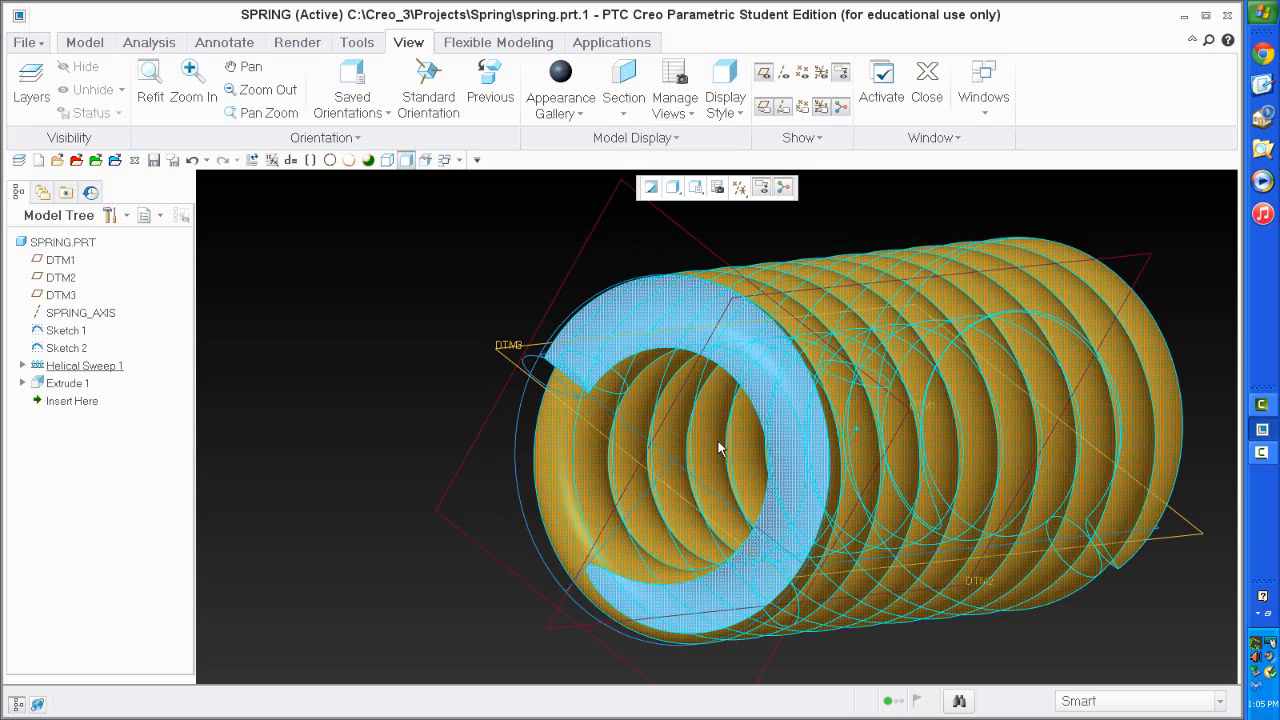
{"action": "middle_click_drag", "start_coordinate": [766, 486], "coordinate": [707, 455]}
{"action": "scroll", "coordinate": [708, 447], "scroll_direction": "up", "scroll_amount": 3}
{"action": "left_click", "coordinate": [709, 443]}
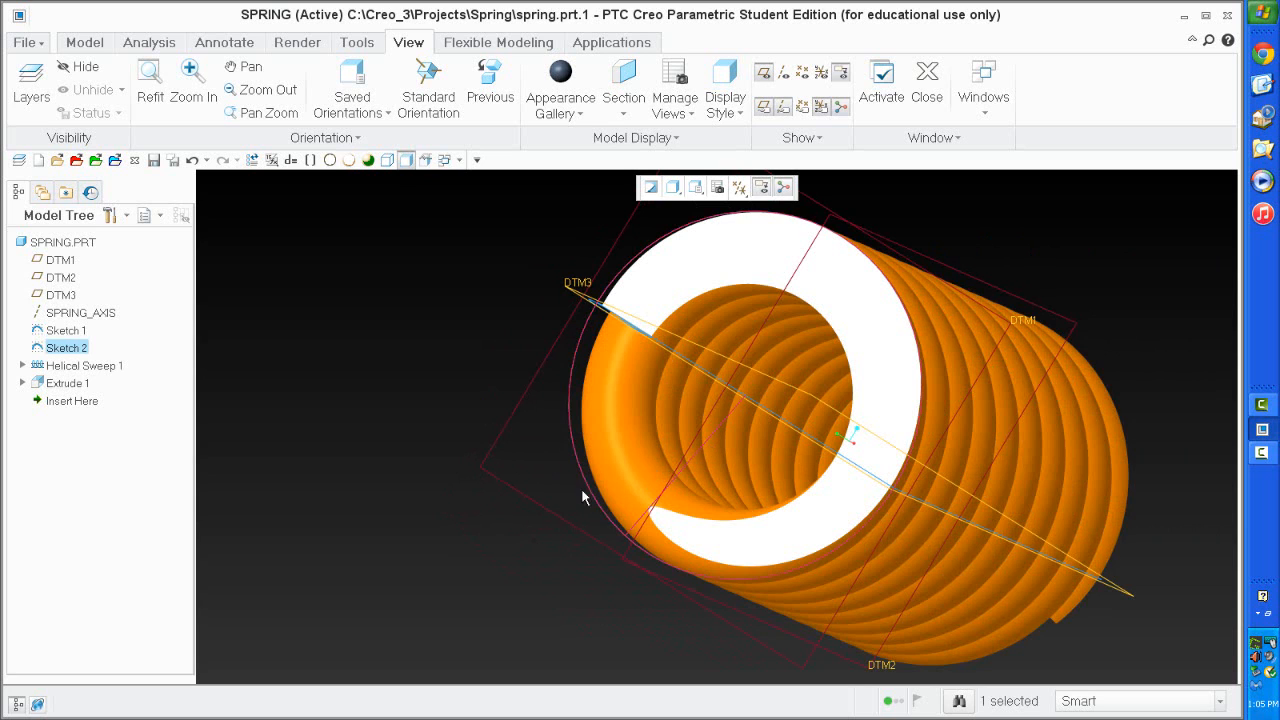
{"action": "middle_click_drag", "start_coordinate": [650, 517], "coordinate": [556, 537]}
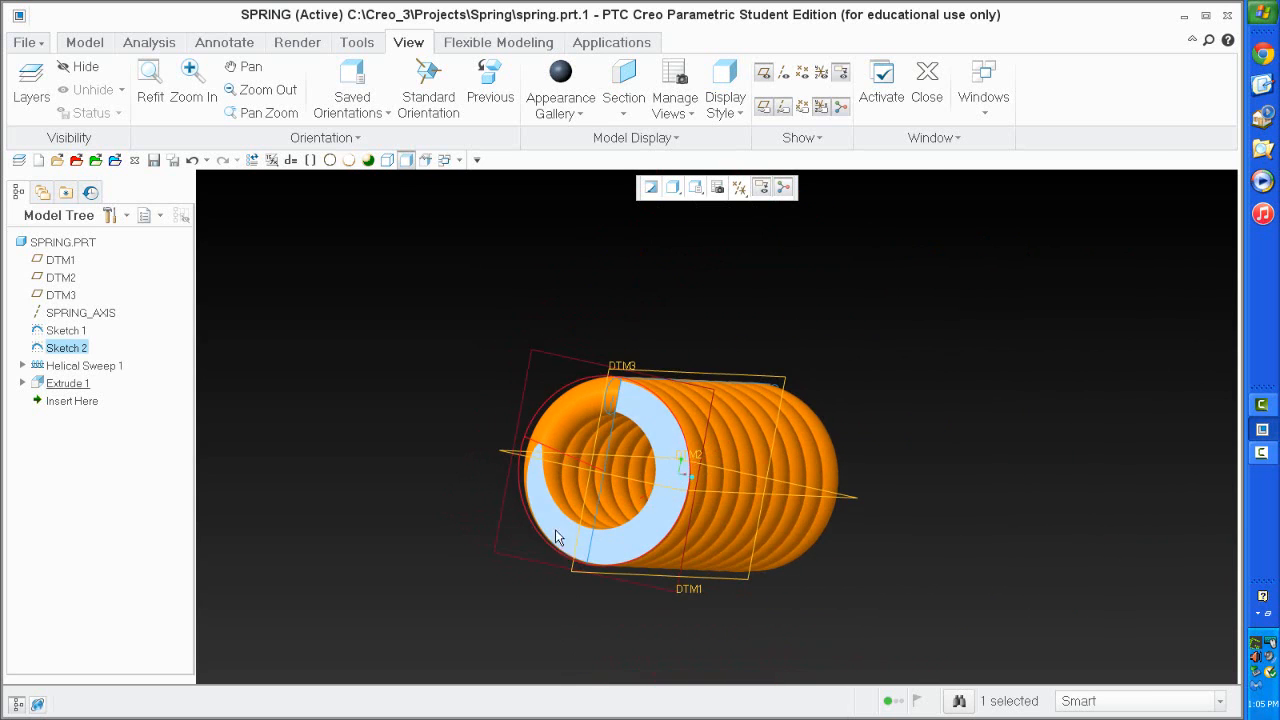
{"action": "right_click", "coordinate": [289, 375]}
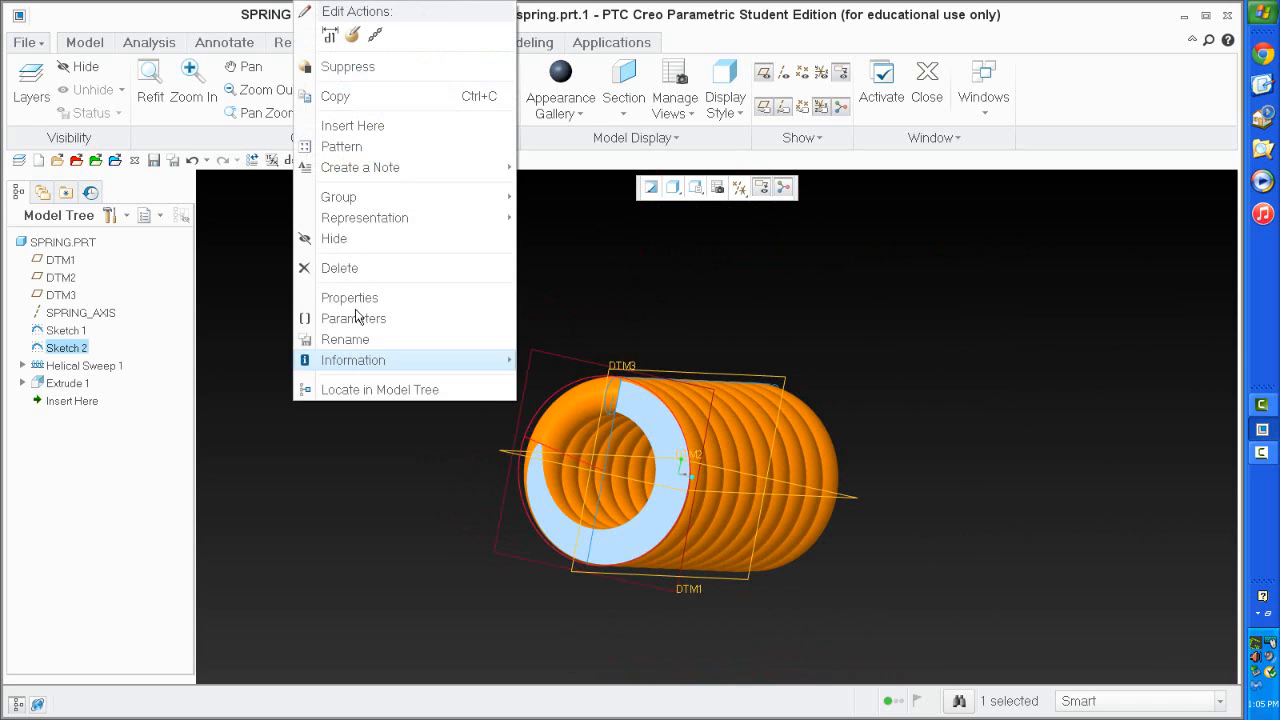
{"action": "left_click", "coordinate": [333, 37]}
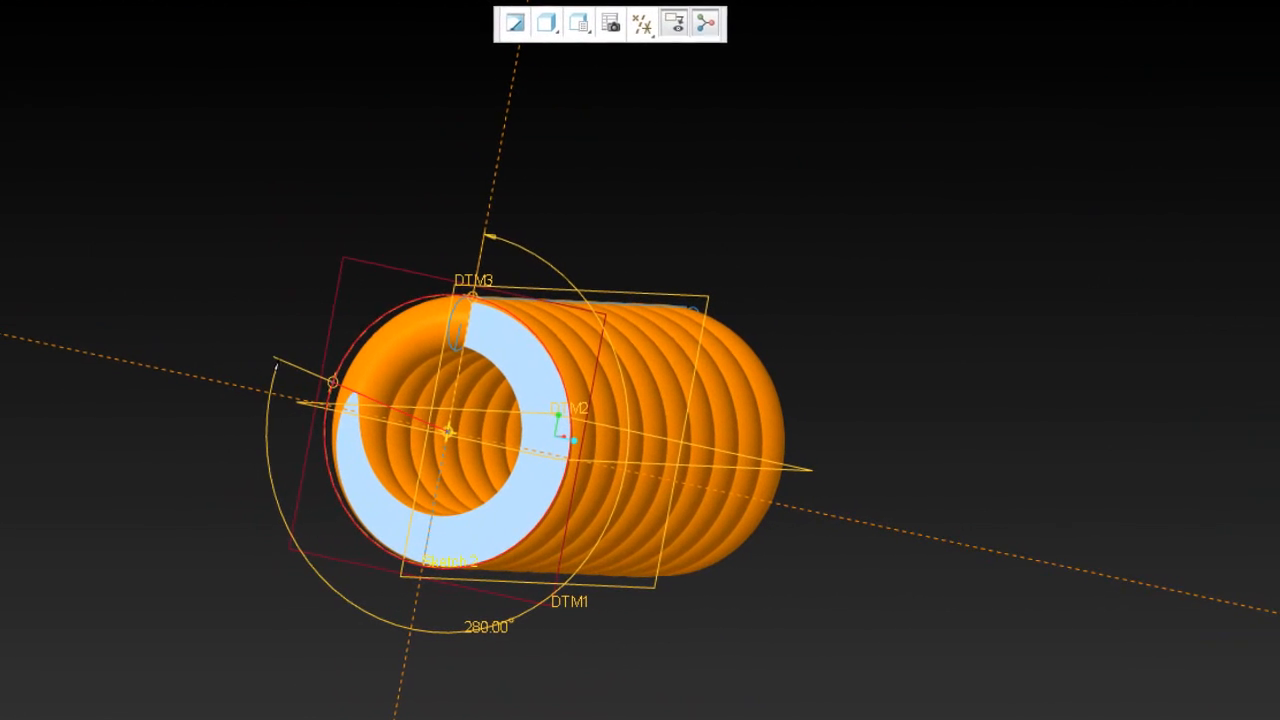
Set the angle dimension of Sketch 2 to 300 degrees.
{"action": "double_click", "coordinate": [490, 626]}
{"action": "type", "text": "300"}
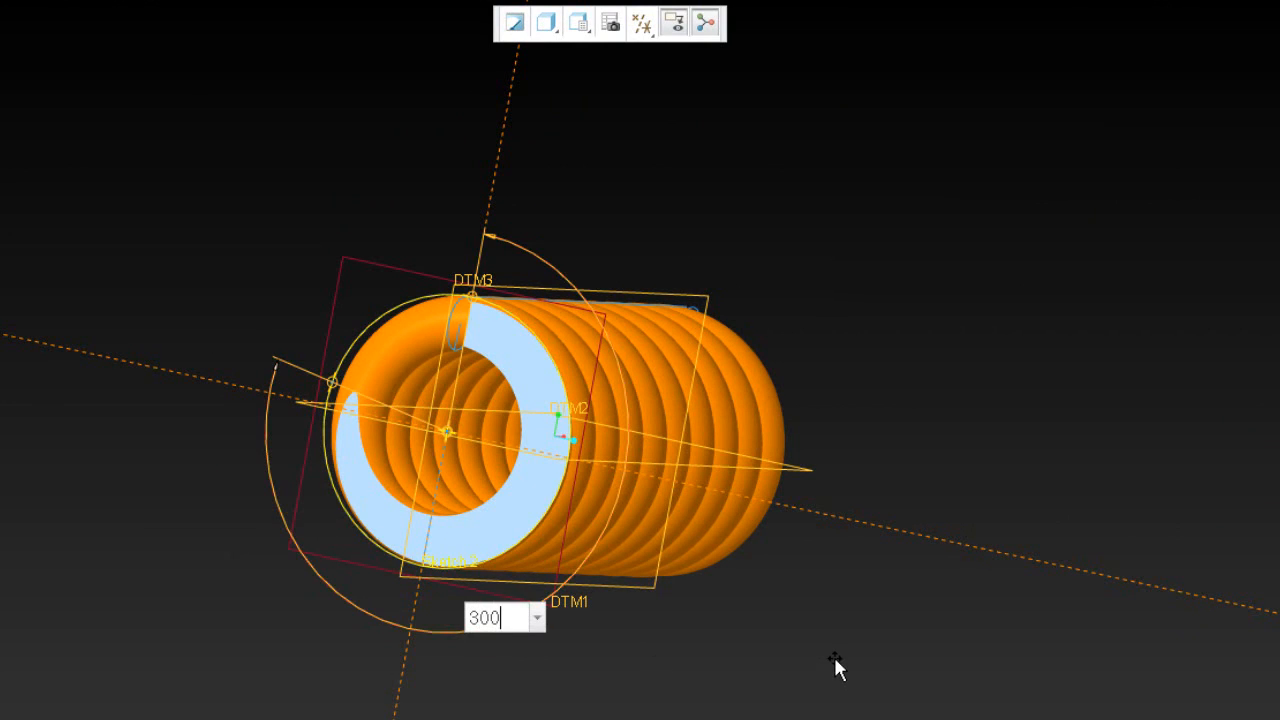
{"action": "key", "text": "Return"}
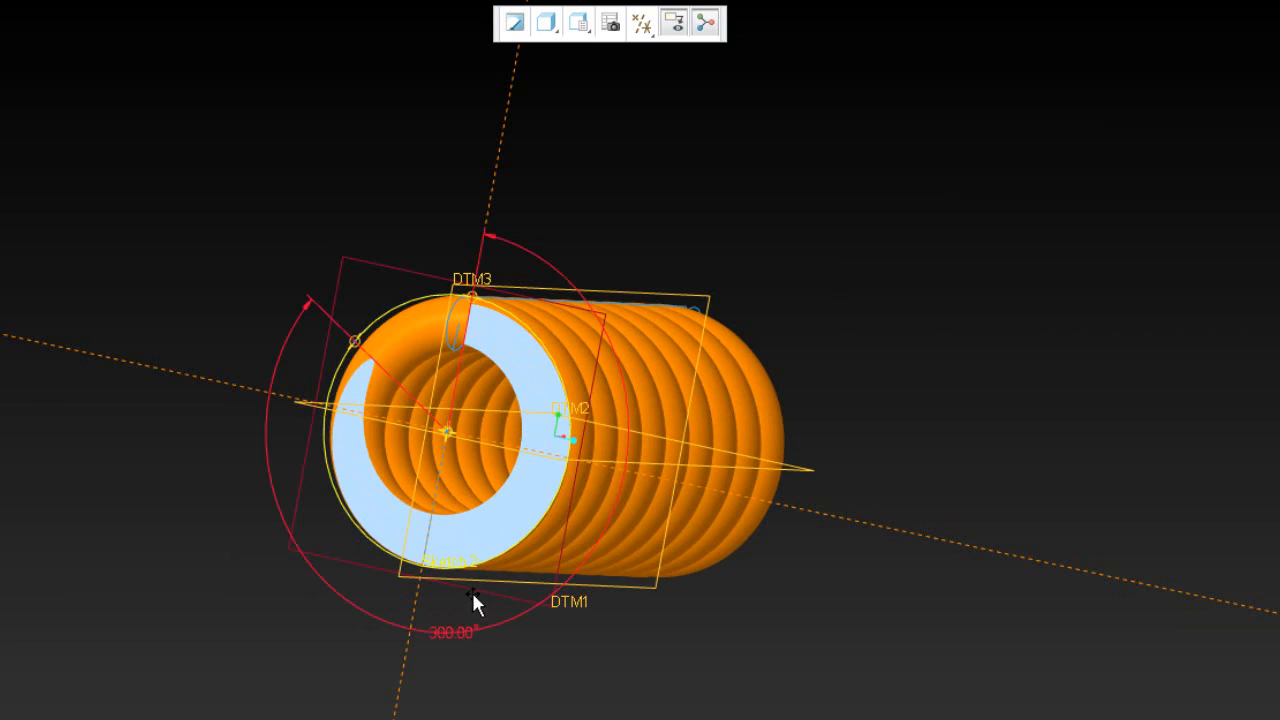
Set the angle dimension of Sketch 2 to 290 degrees, regenerate the model, and inspect the spring from several sides.
{"action": "double_click", "coordinate": [464, 626]}
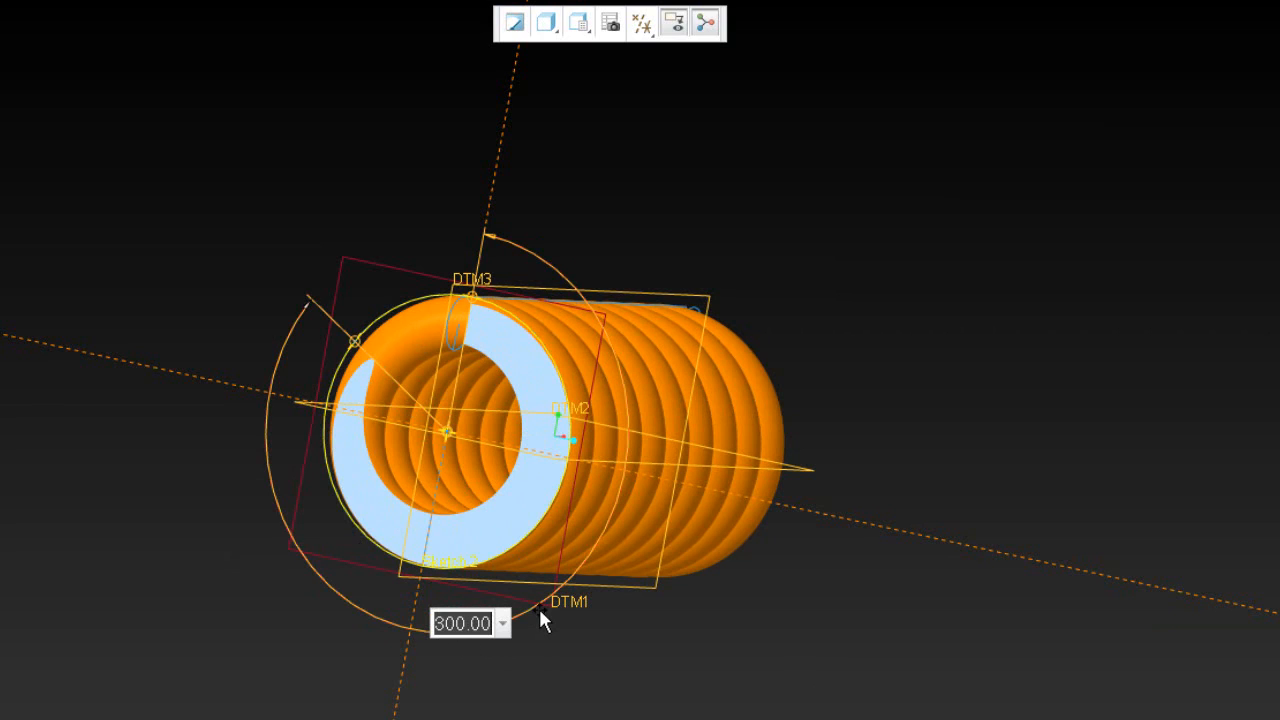
{"action": "type", "text": "290"}
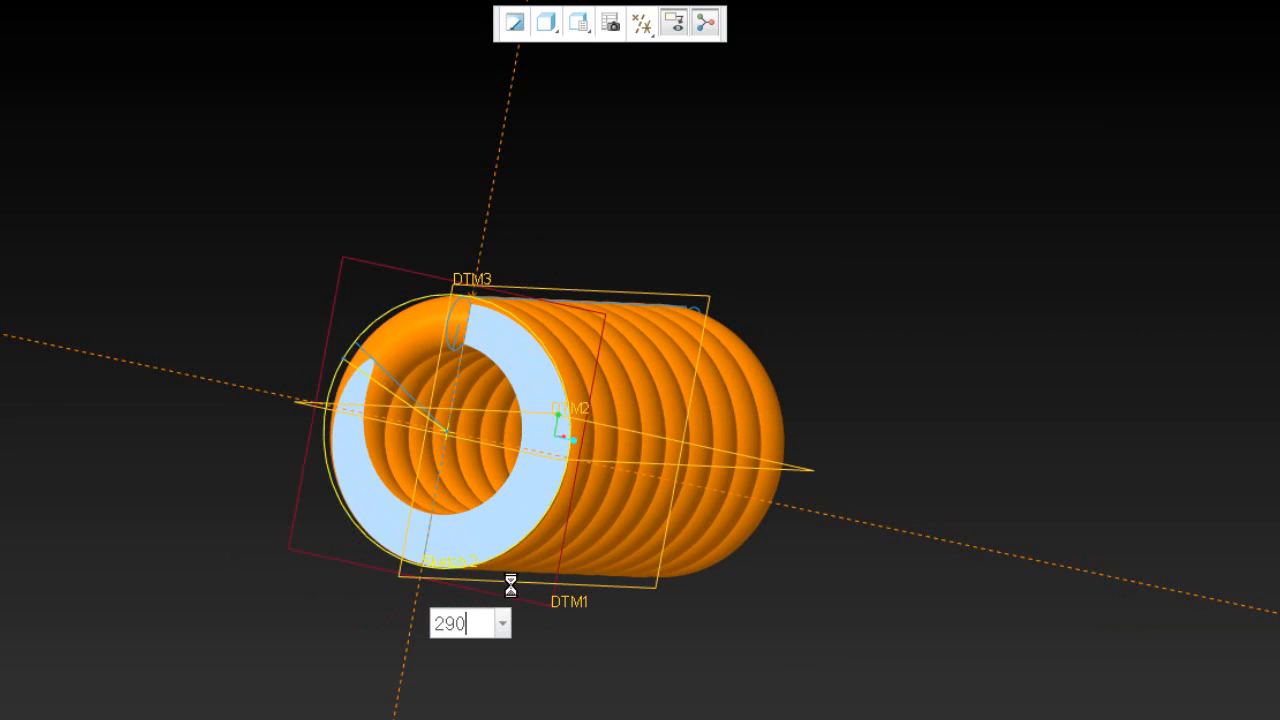
{"action": "key", "text": "Return"}
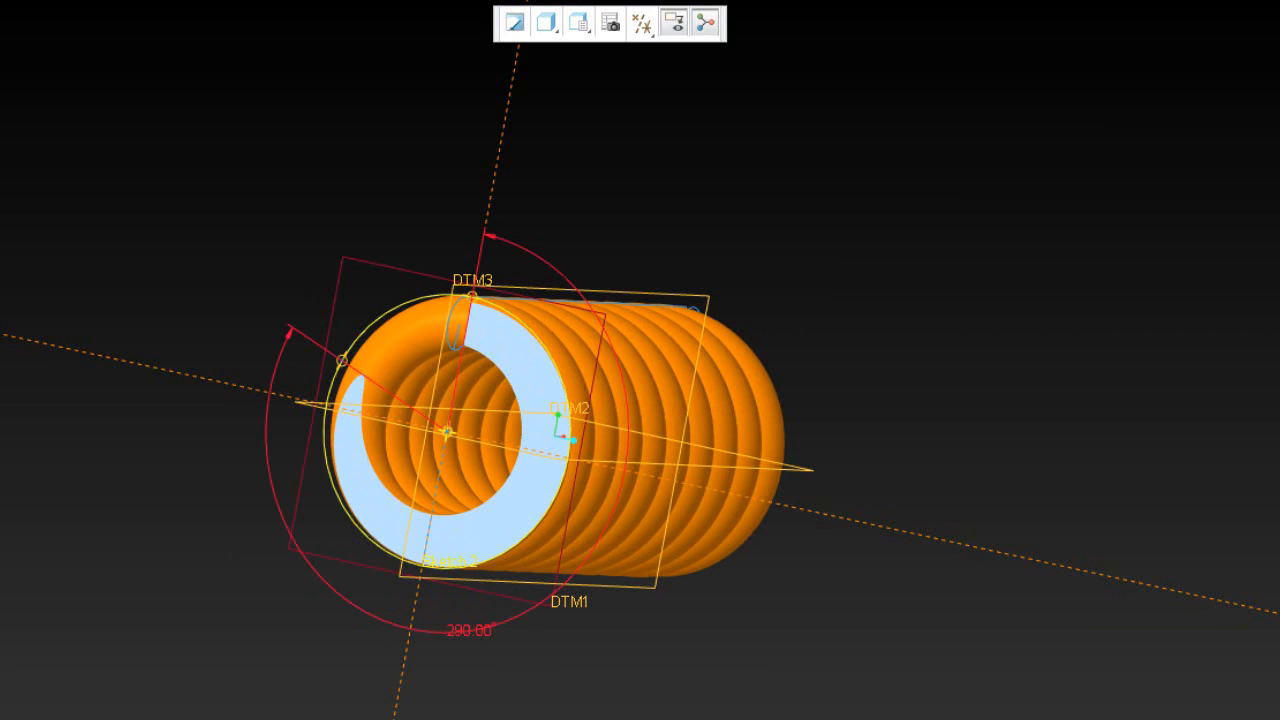
{"action": "key", "text": "ctrl+g"}
{"action": "middle_click_drag", "start_coordinate": [891, 473], "coordinate": [866, 452]}
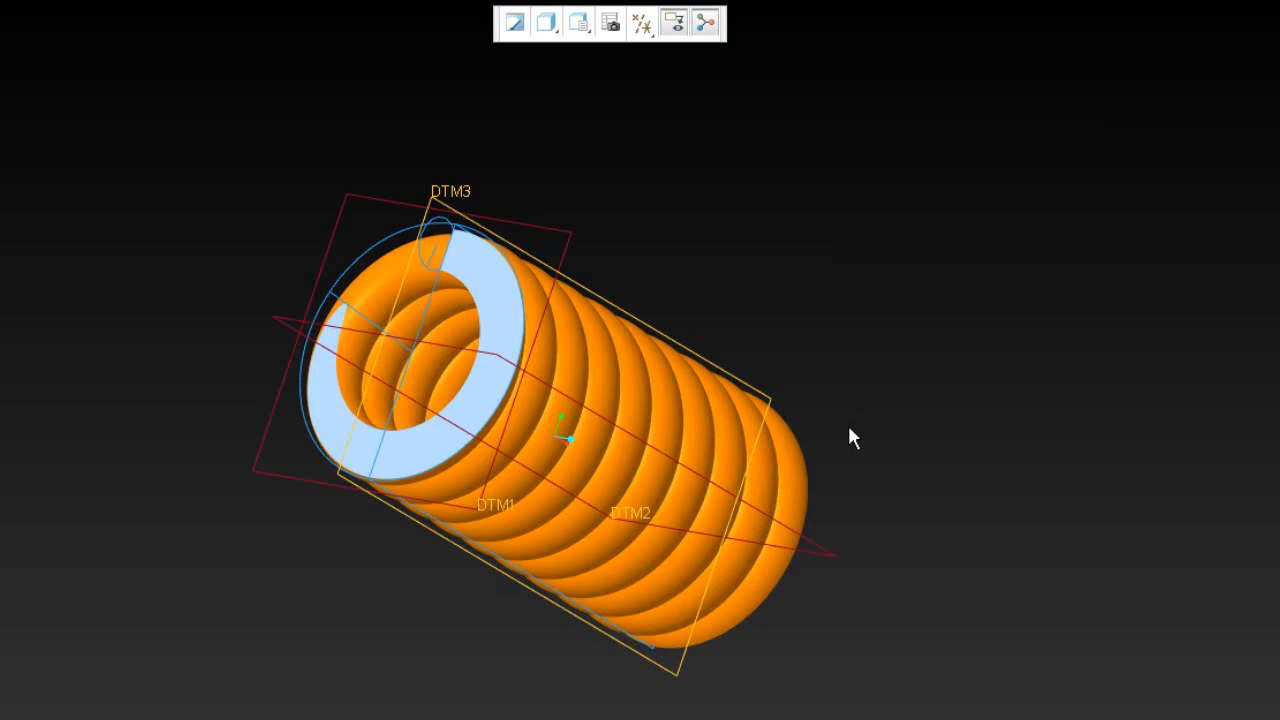
{"action": "mouse_move", "coordinate": [851, 434]}
{"action": "middle_mouse_down"}
{"action": "mouse_move", "coordinate": [664, 426]}
{"action": "mouse_move", "coordinate": [737, 366]}
{"action": "middle_mouse_up"}
{"action": "middle_click_drag", "start_coordinate": [766, 506], "coordinate": [820, 400]}
{"action": "mouse_move", "coordinate": [943, 406]}
{"action": "middle_mouse_down"}
{"action": "mouse_move", "coordinate": [994, 517]}
{"action": "mouse_move", "coordinate": [996, 437]}
{"action": "mouse_move", "coordinate": [731, 423]}
{"action": "middle_mouse_up"}
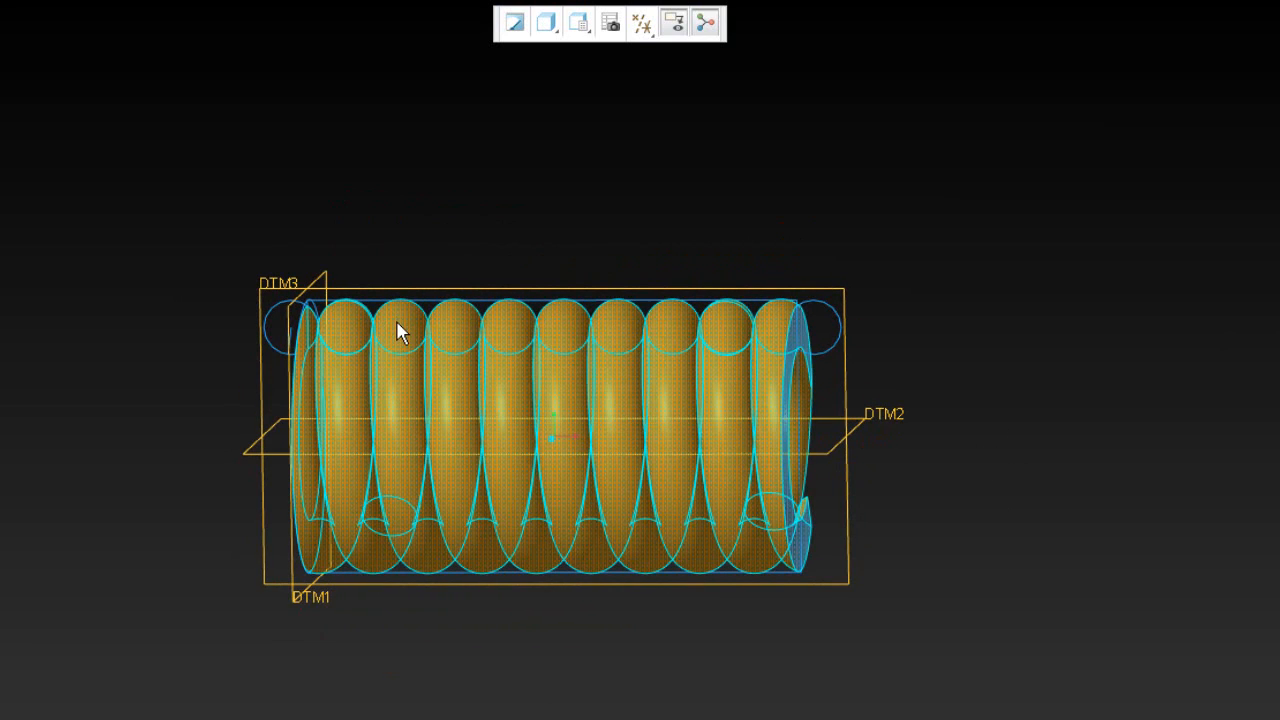
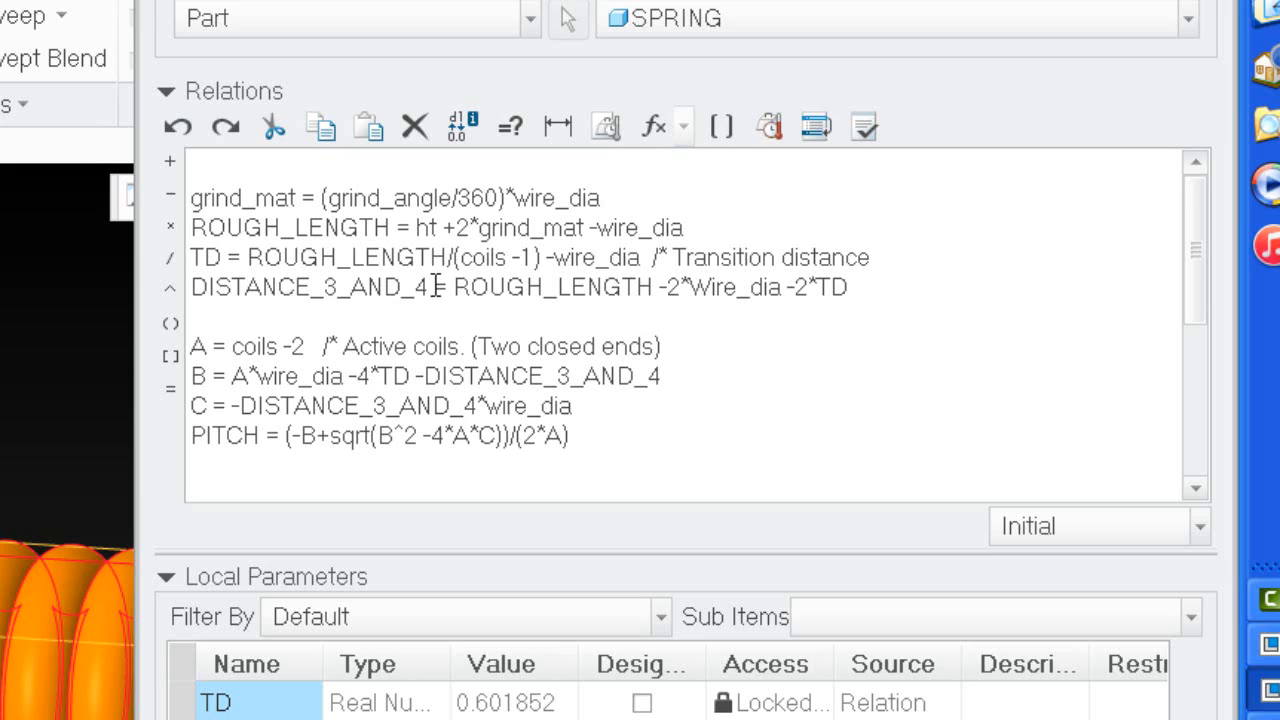
Review the DISTANCE_3_AND_4 and PITCH relations and verify the part's relations.
{"action": "left_click_drag", "start_coordinate": [435, 287], "coordinate": [169, 285]}
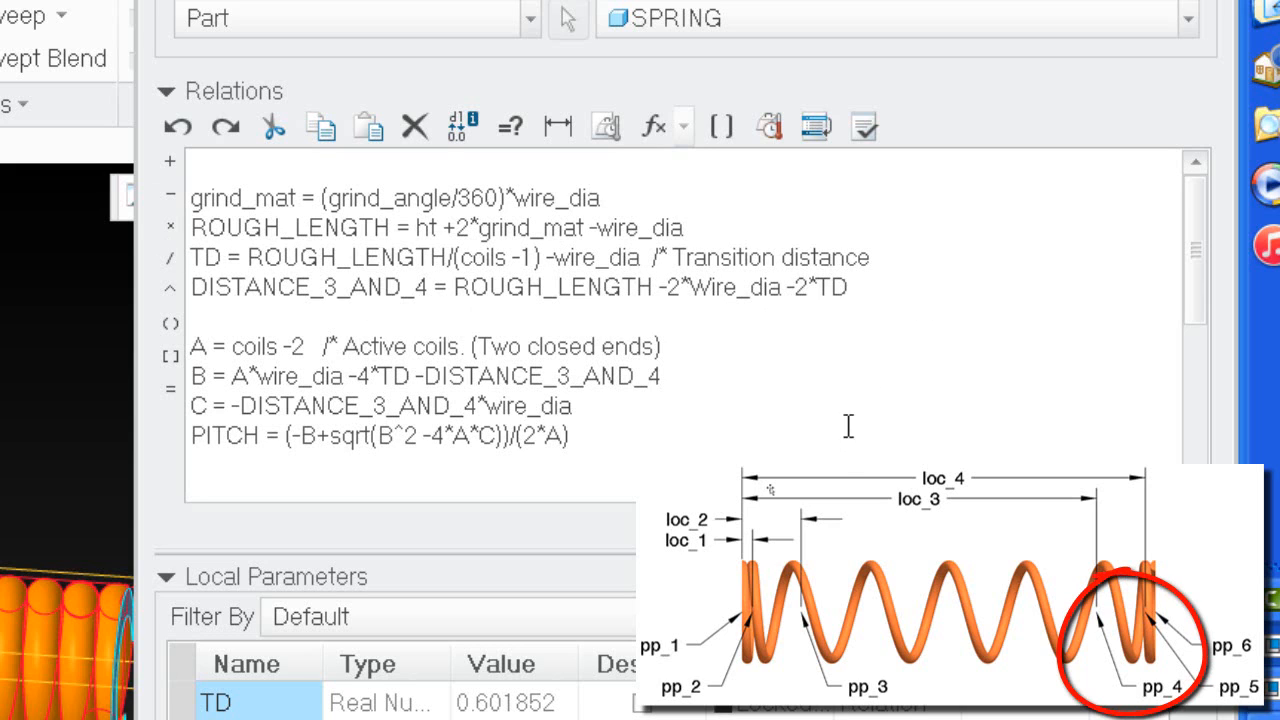
{"action": "scroll", "coordinate": [290, 397], "scroll_direction": "down", "scroll_amount": 1}
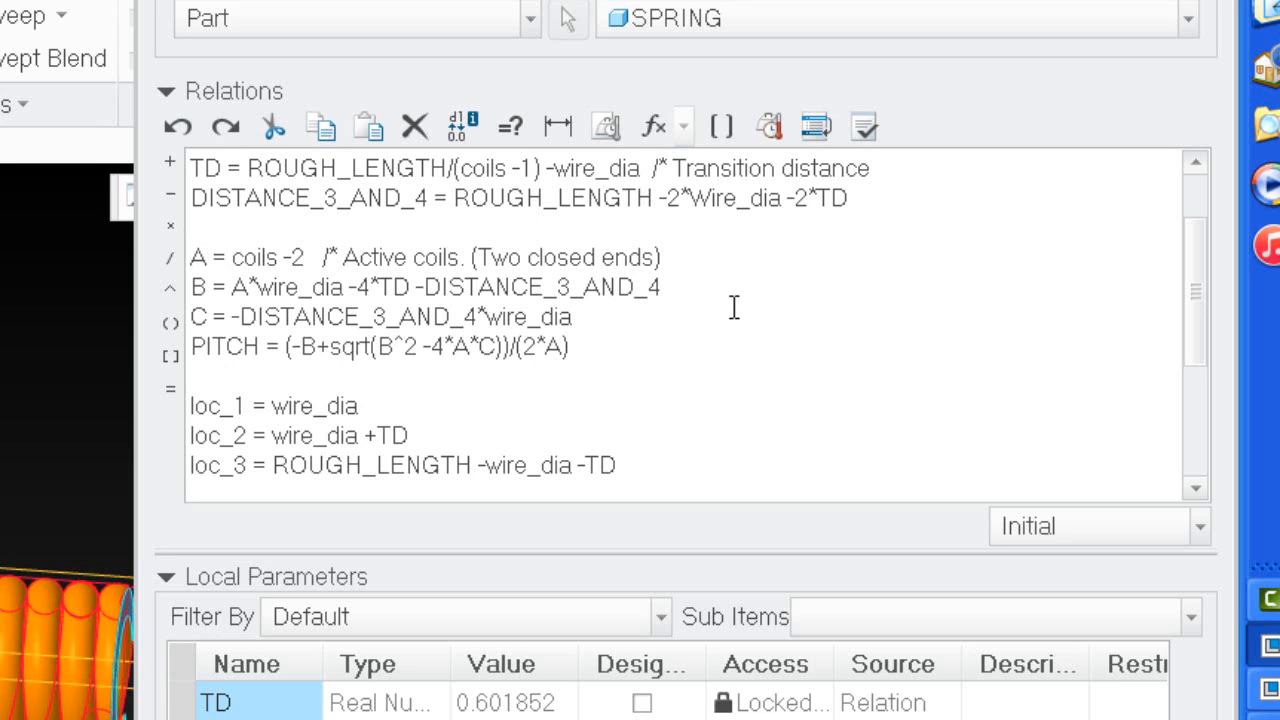
{"action": "left_click", "coordinate": [866, 127]}
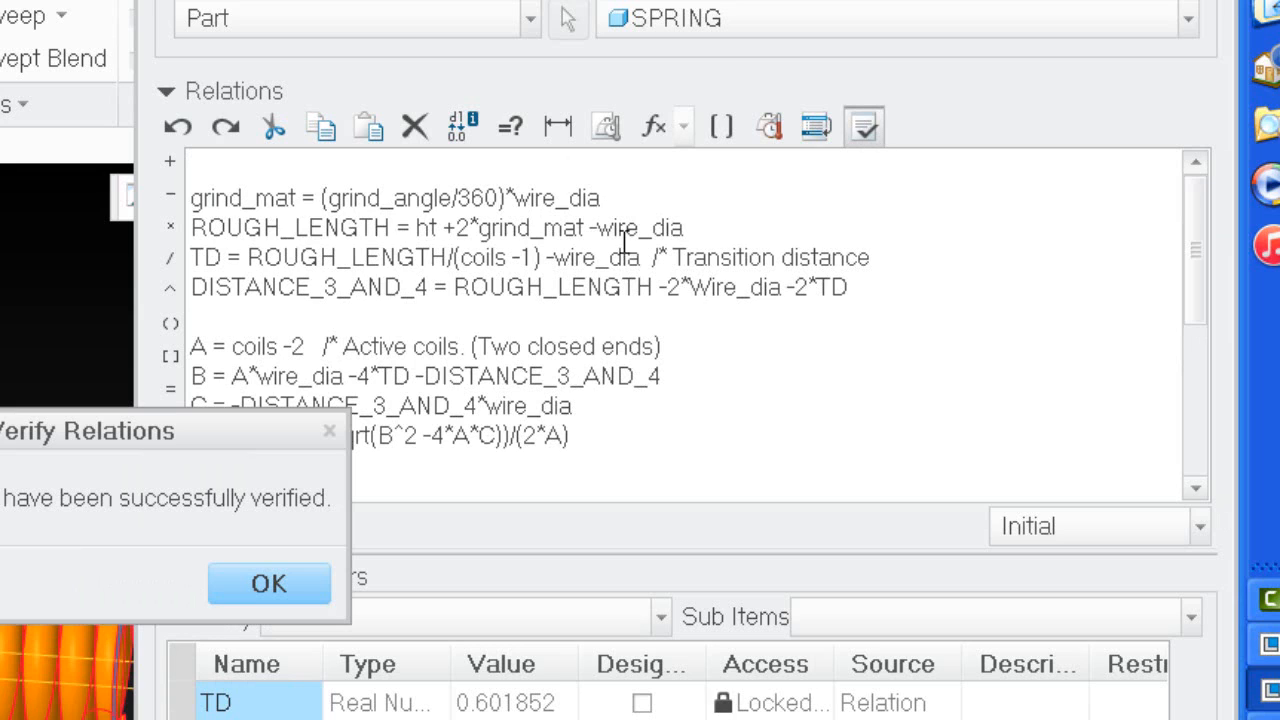
{"action": "left_click", "coordinate": [294, 585]}
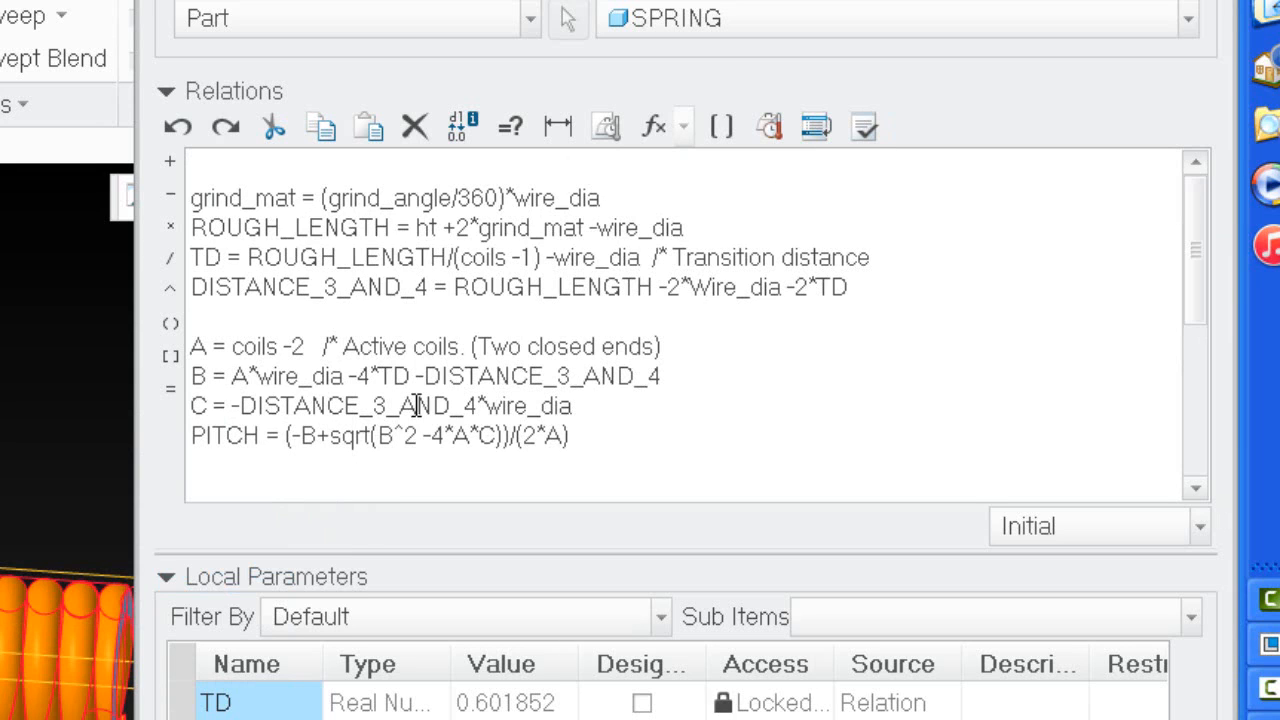
Add the relations pp_3 = PITCH and pp_4 = PITCH below pp_2 and remove surplus blank lines above pp_5.
{"action": "scroll", "coordinate": [410, 397], "scroll_direction": "down", "scroll_amount": 3}
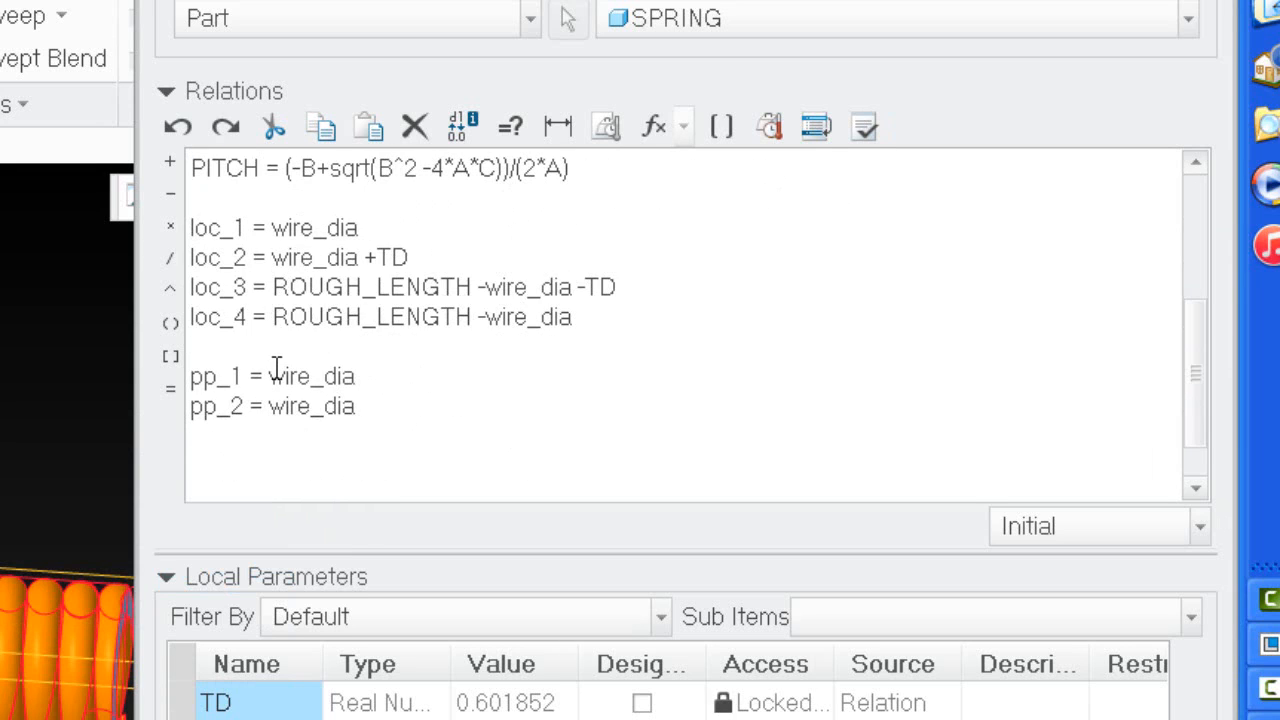
{"action": "scroll", "coordinate": [300, 459], "scroll_direction": "down", "scroll_amount": 1}
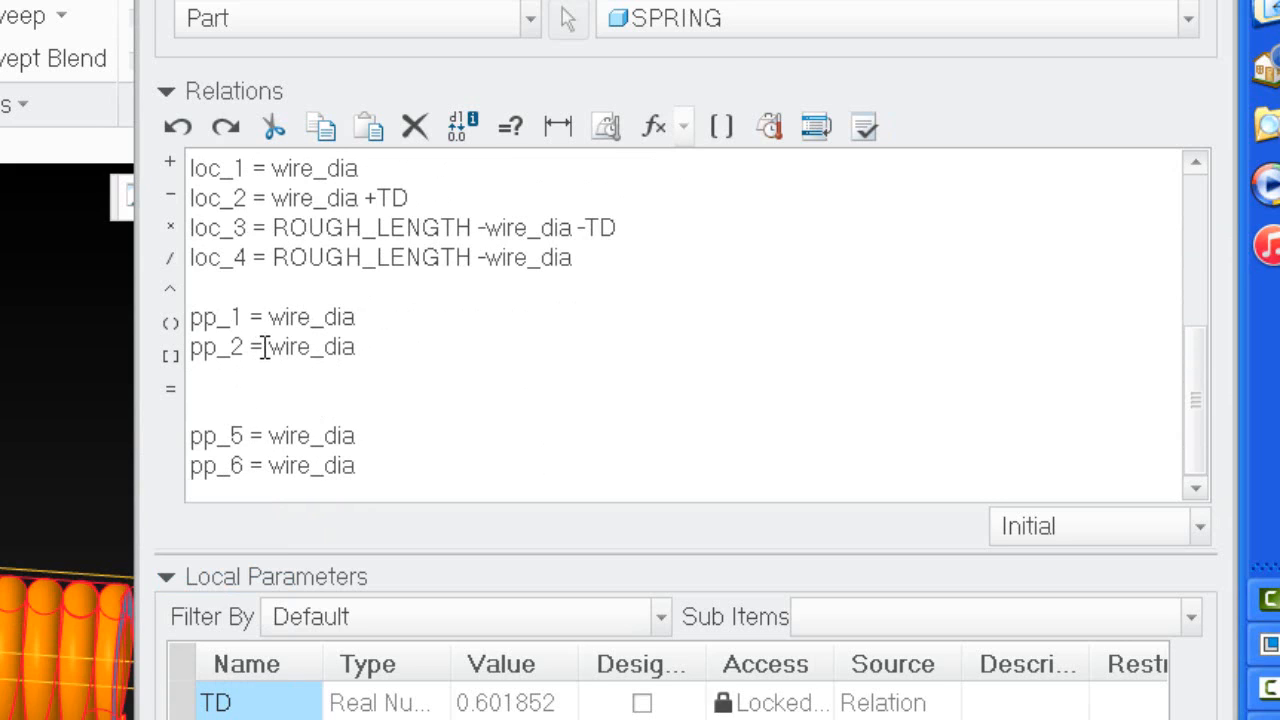
{"action": "left_click", "coordinate": [380, 357]}
{"action": "key", "text": "Return"}
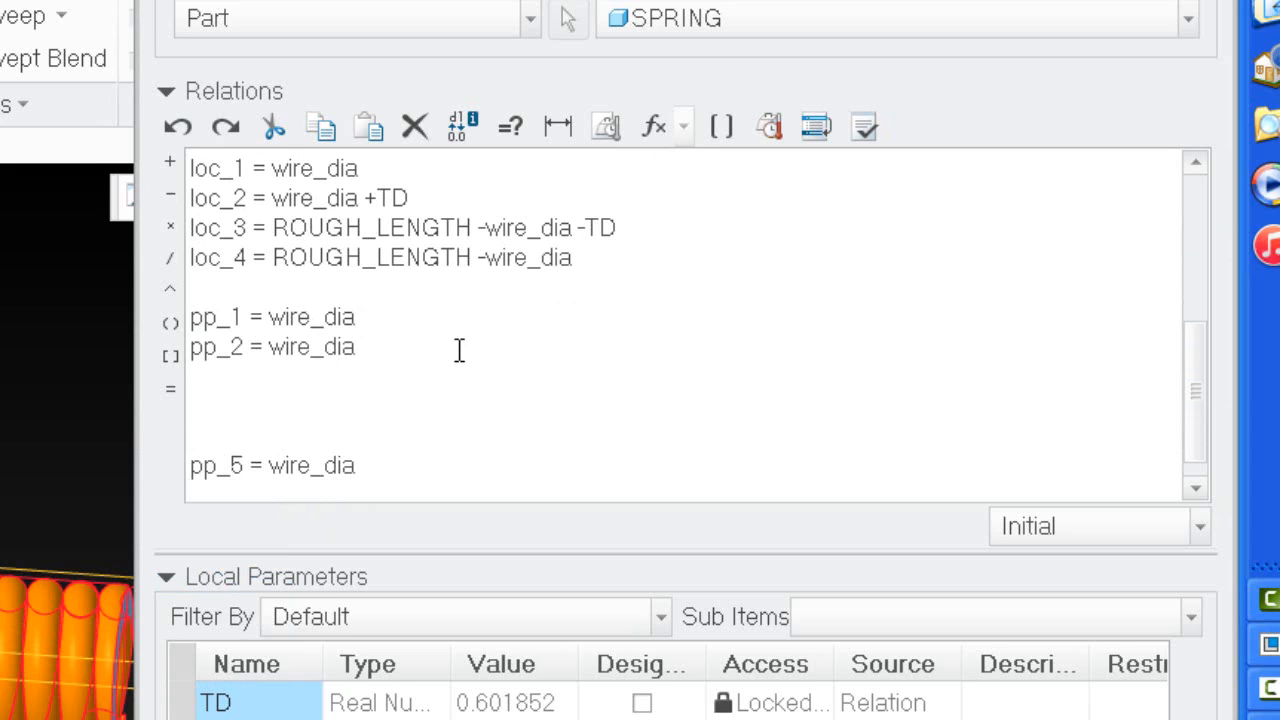
{"action": "type", "text": "pp_3 = PIT"}
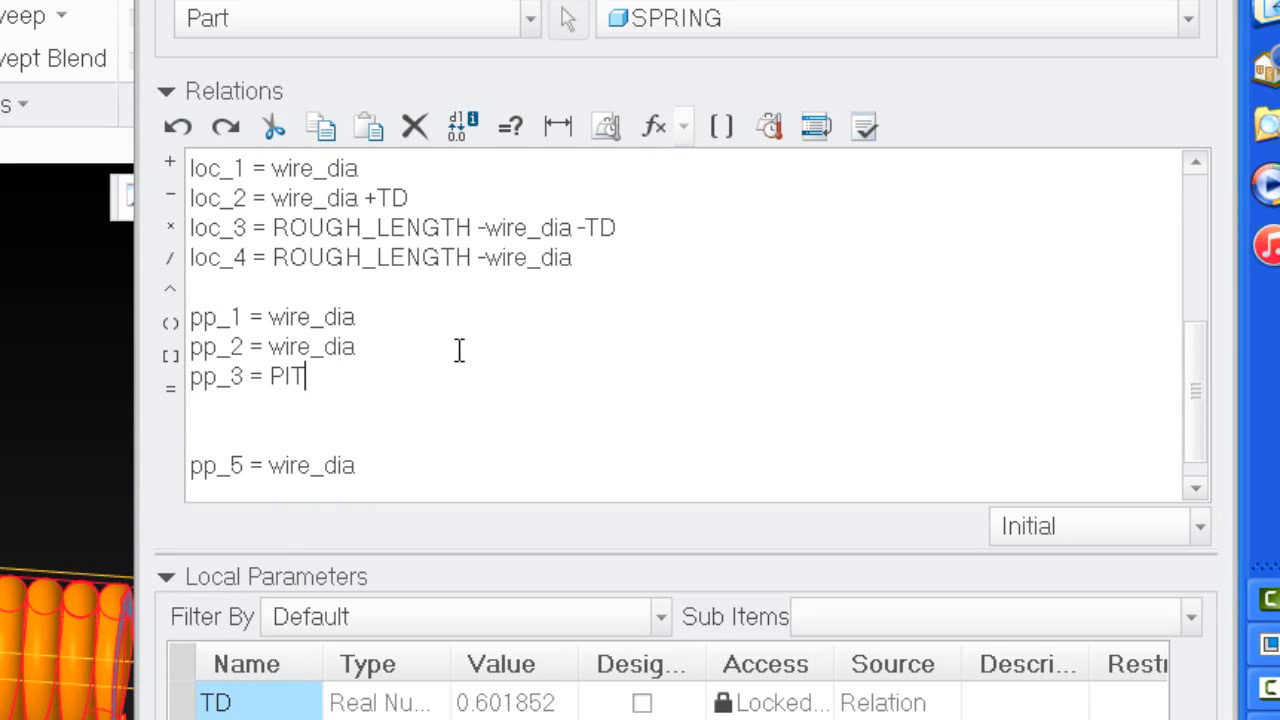
{"action": "type", "text": "CH"}
{"action": "key", "text": "Return"}
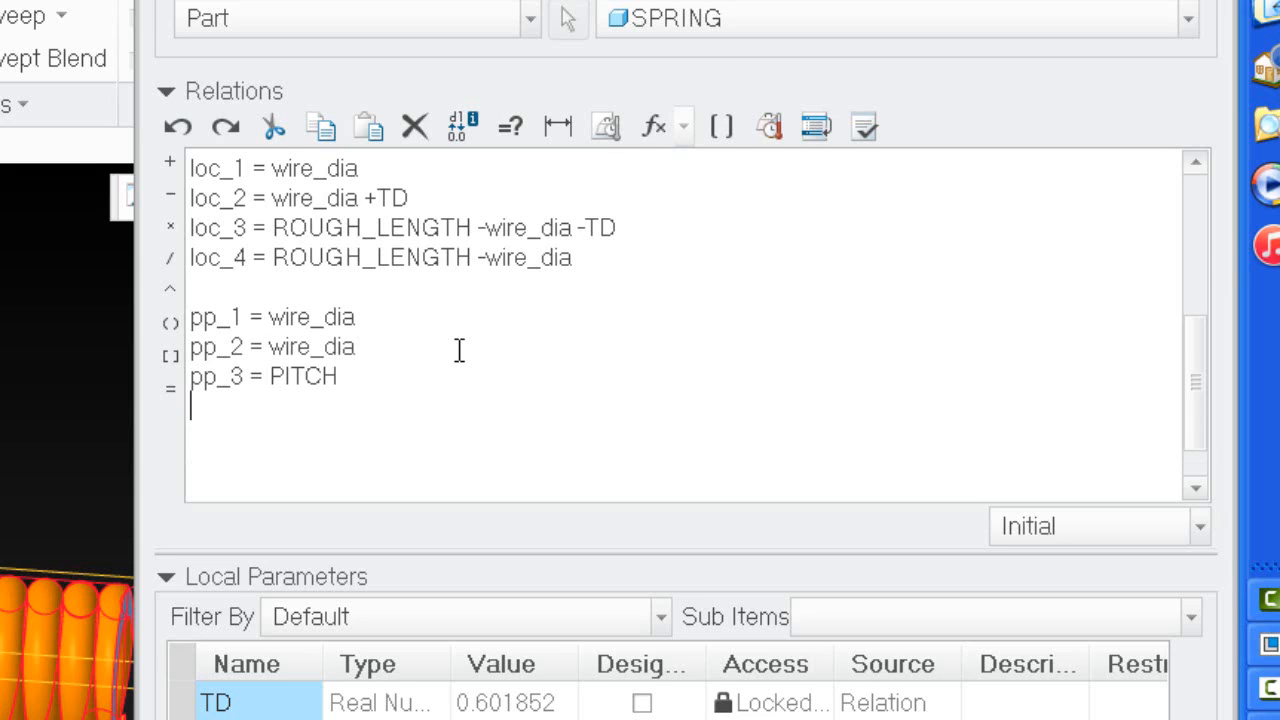
{"action": "type", "text": "pp_4 = PITCH"}
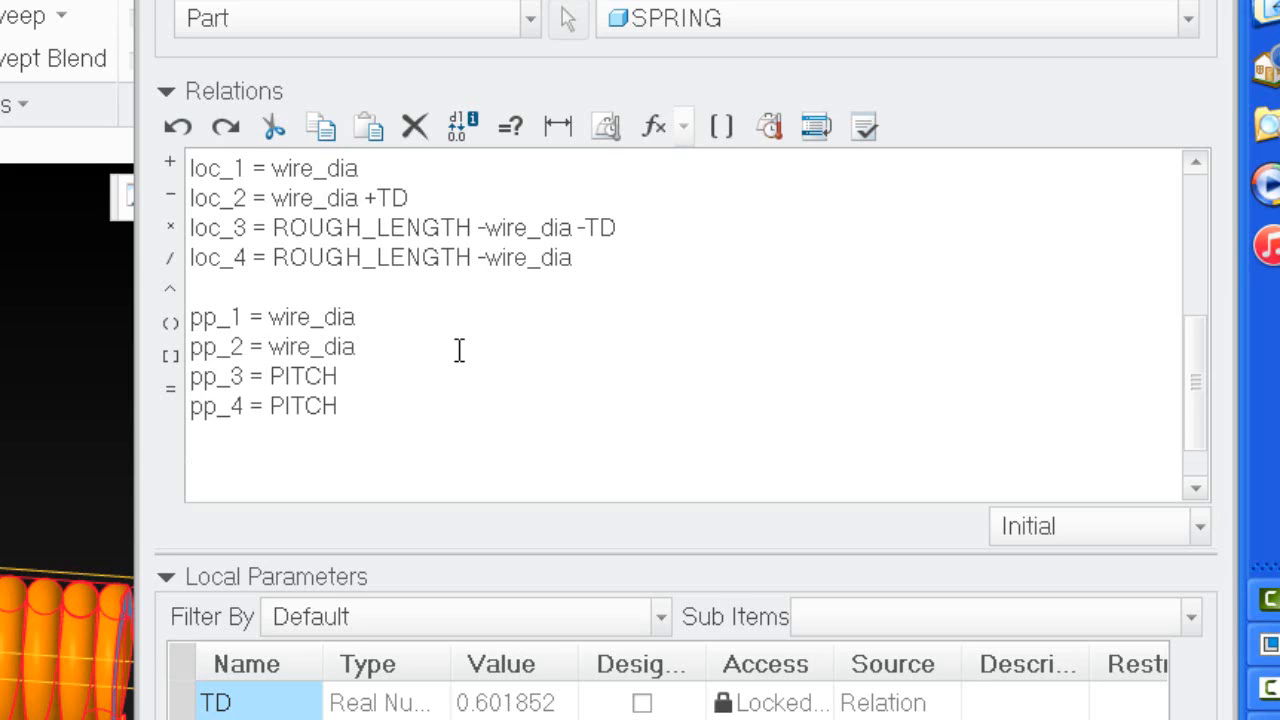
{"action": "key", "text": "Delete"}
{"action": "key", "text": "Delete"}
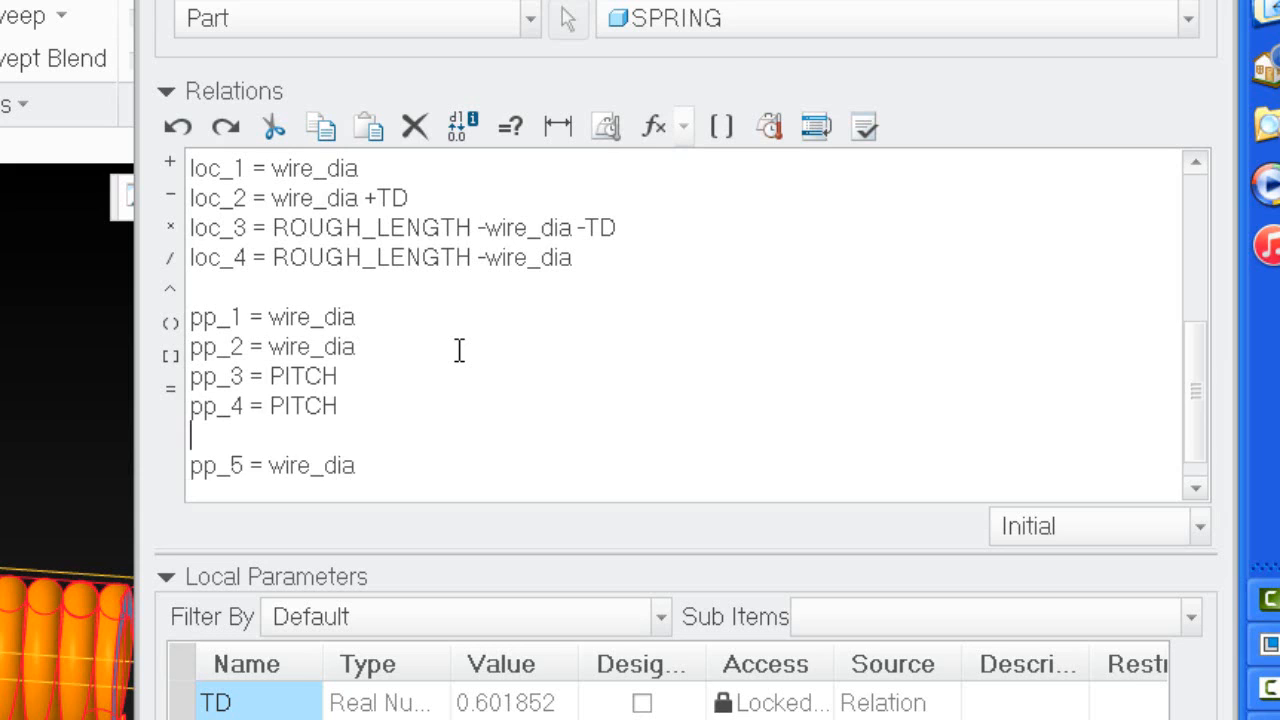
Delete the blank line between the loc_4 and pp_1 relations and verify the relations.
{"action": "left_click", "coordinate": [218, 288]}
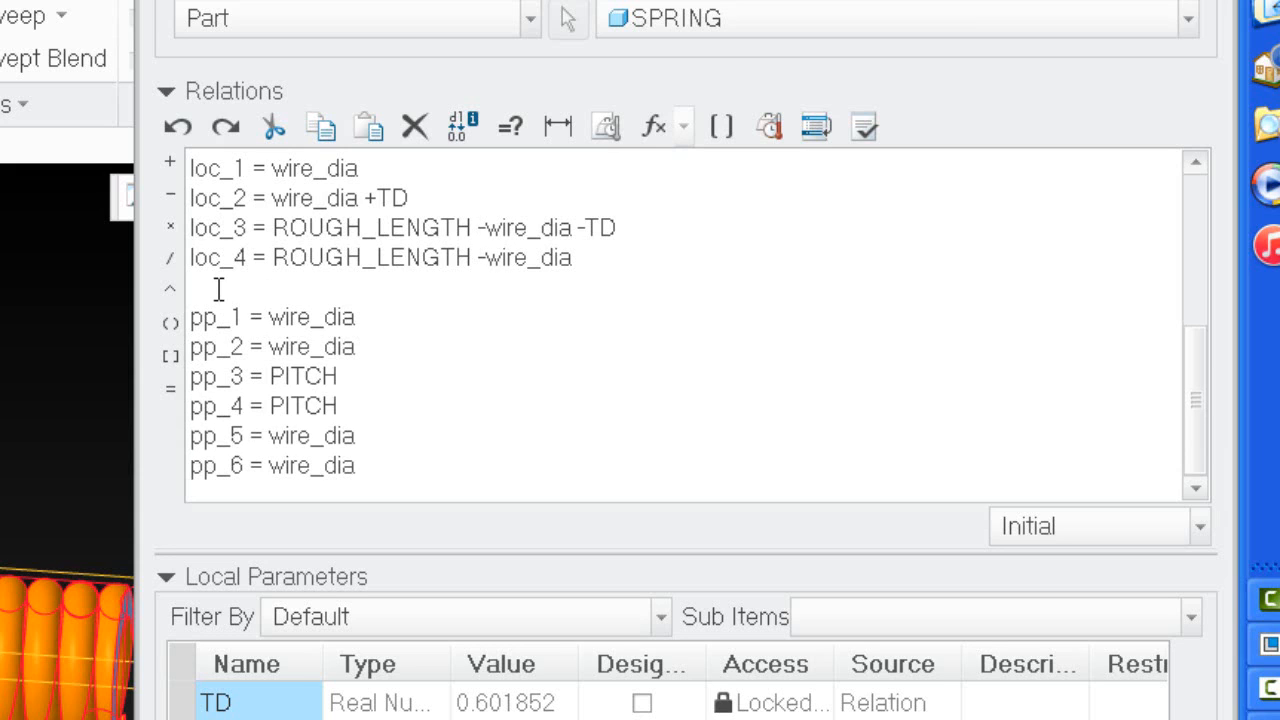
{"action": "key", "text": "Delete"}
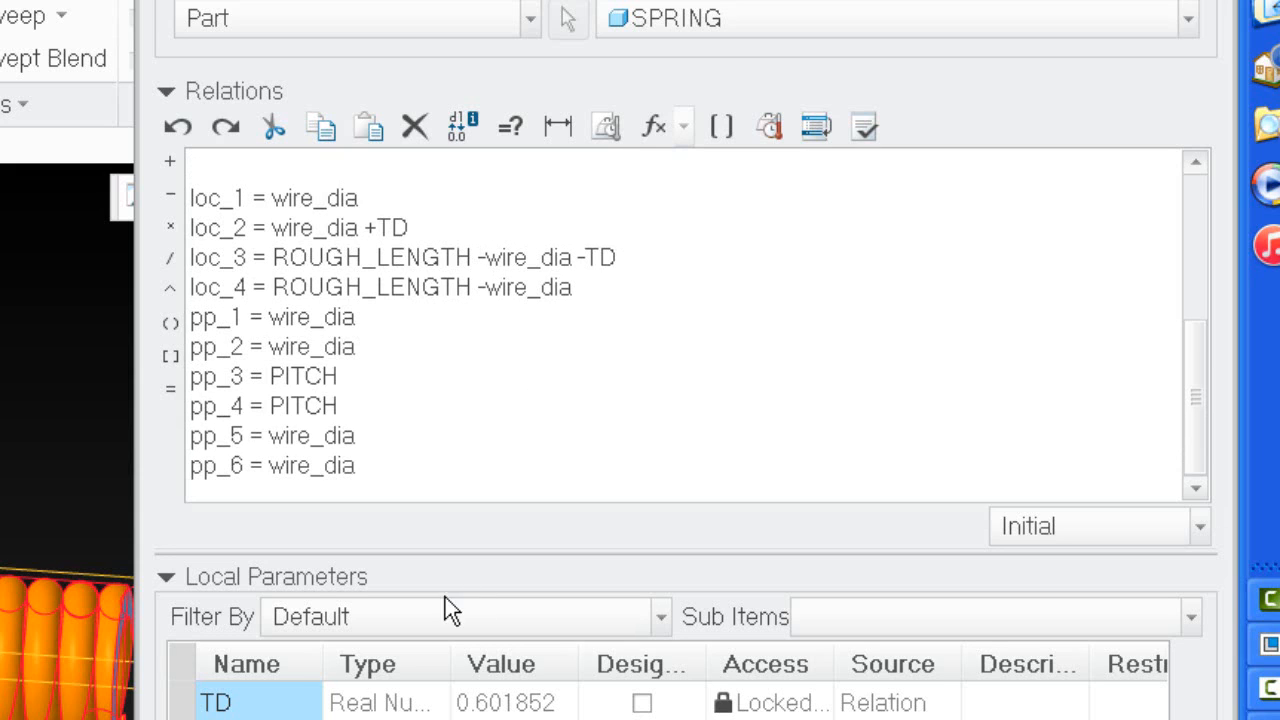
{"action": "left_click", "coordinate": [870, 130]}
Collapse the local parameters, enlarge the Relations window to show the full list, and accept the relations.
{"action": "left_click", "coordinate": [300, 584]}
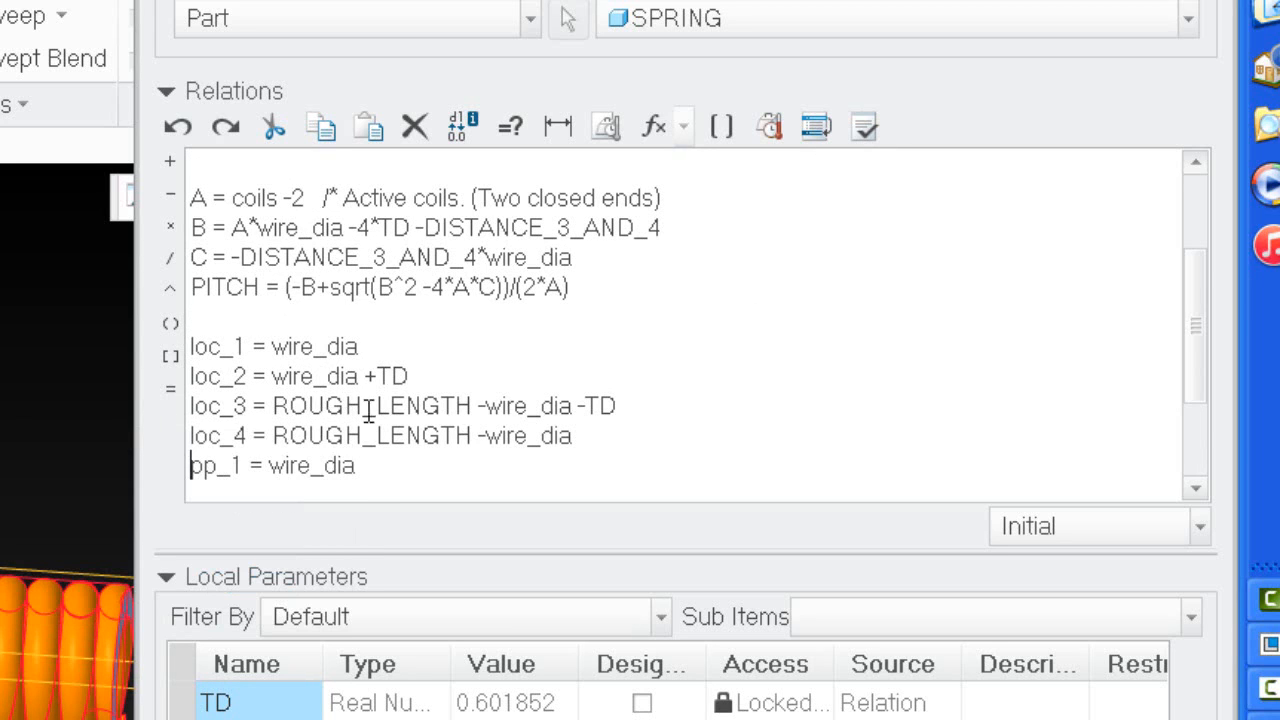
{"action": "left_click", "coordinate": [167, 576]}
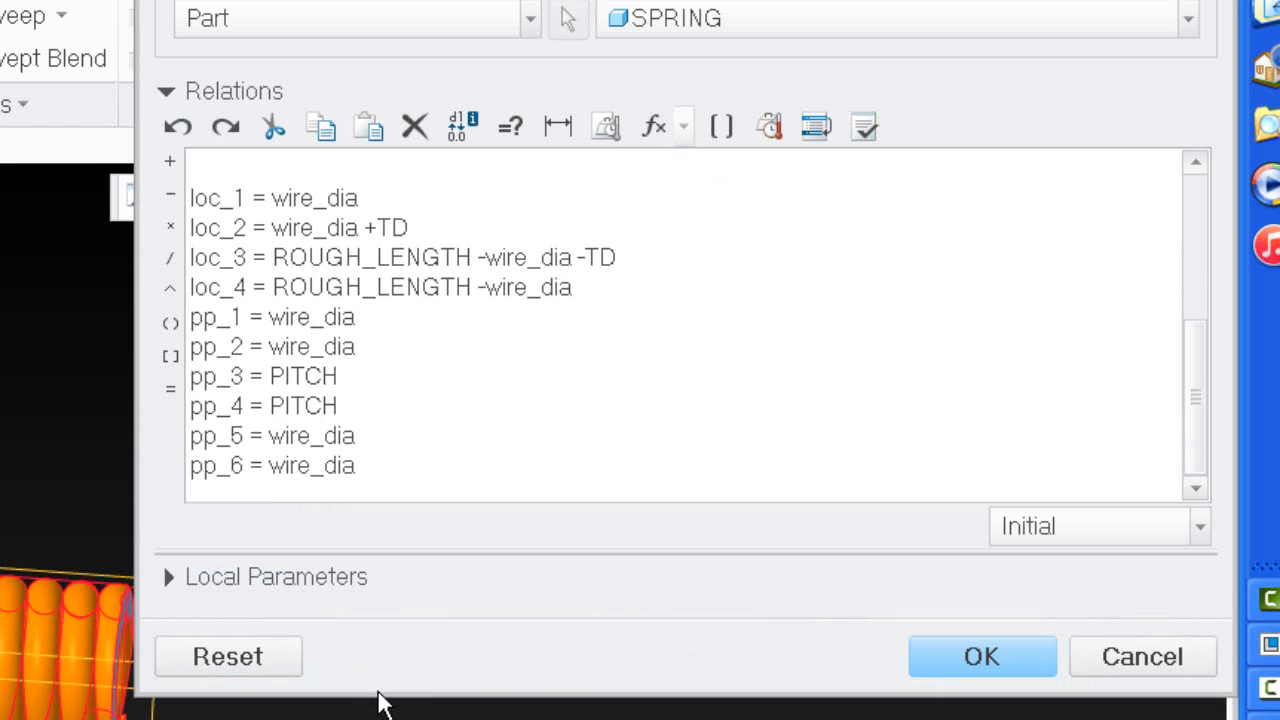
{"action": "left_click_drag", "start_coordinate": [377, 694], "coordinate": [377, 719]}
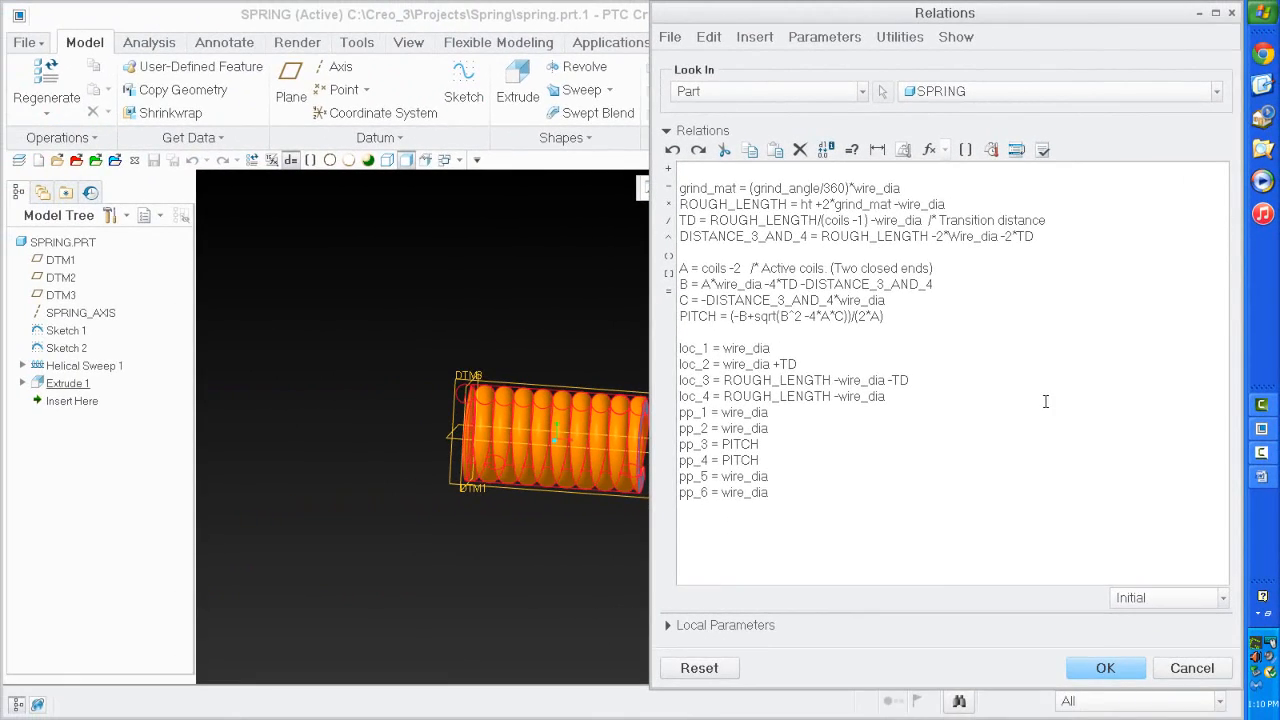
{"action": "left_click", "coordinate": [1138, 672]}
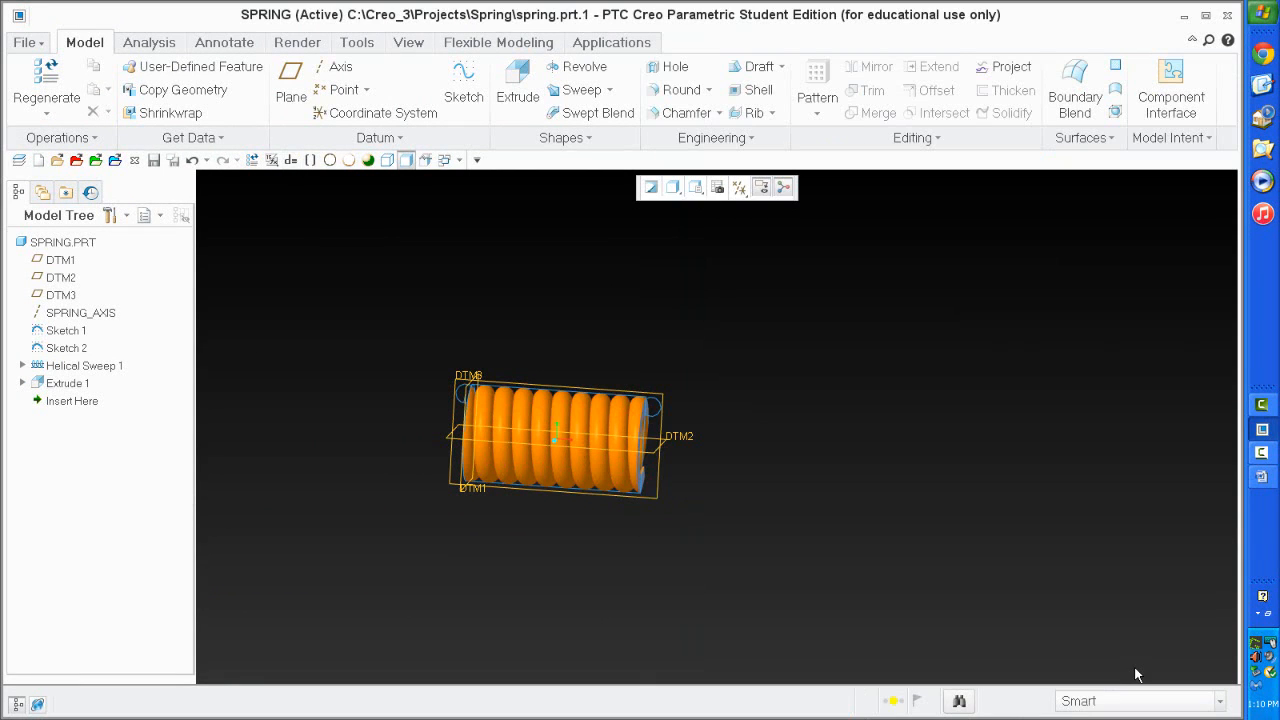
Regenerate the spring and inspect its coils and both ground ends from several sides.
{"action": "left_click", "coordinate": [46, 82]}
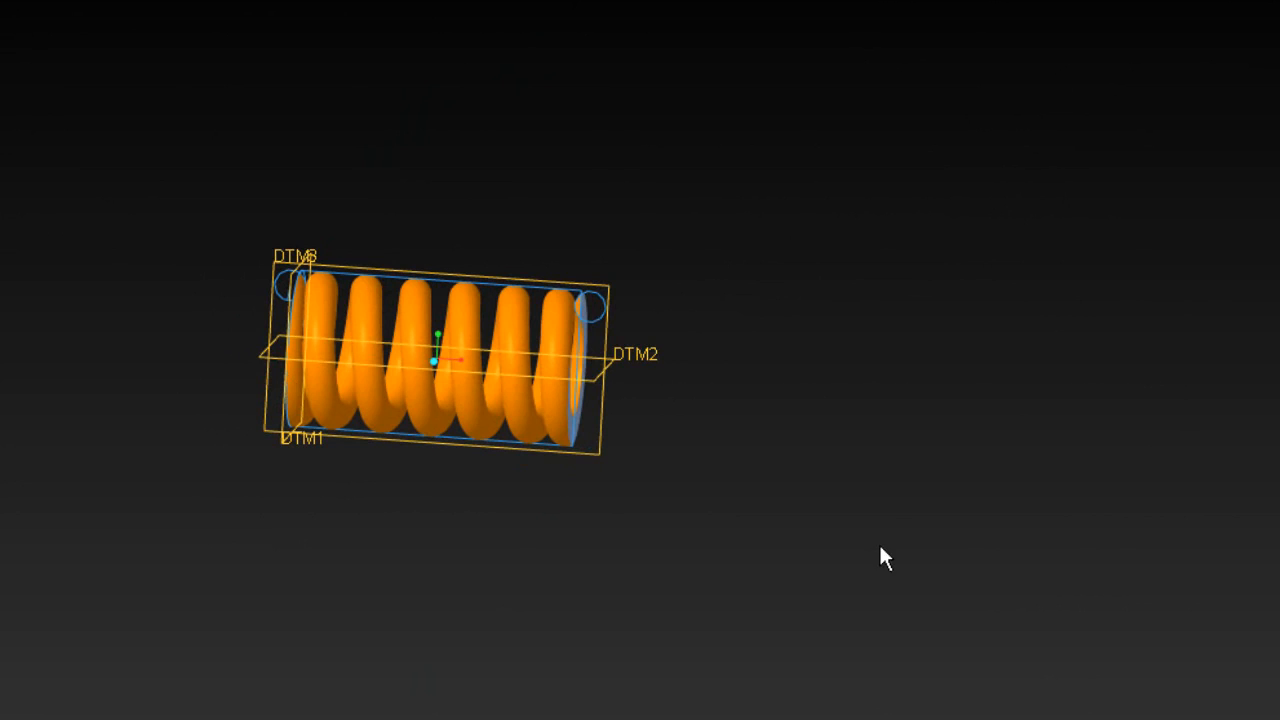
{"action": "middle_click_drag", "start_coordinate": [882, 558], "coordinate": [551, 356]}
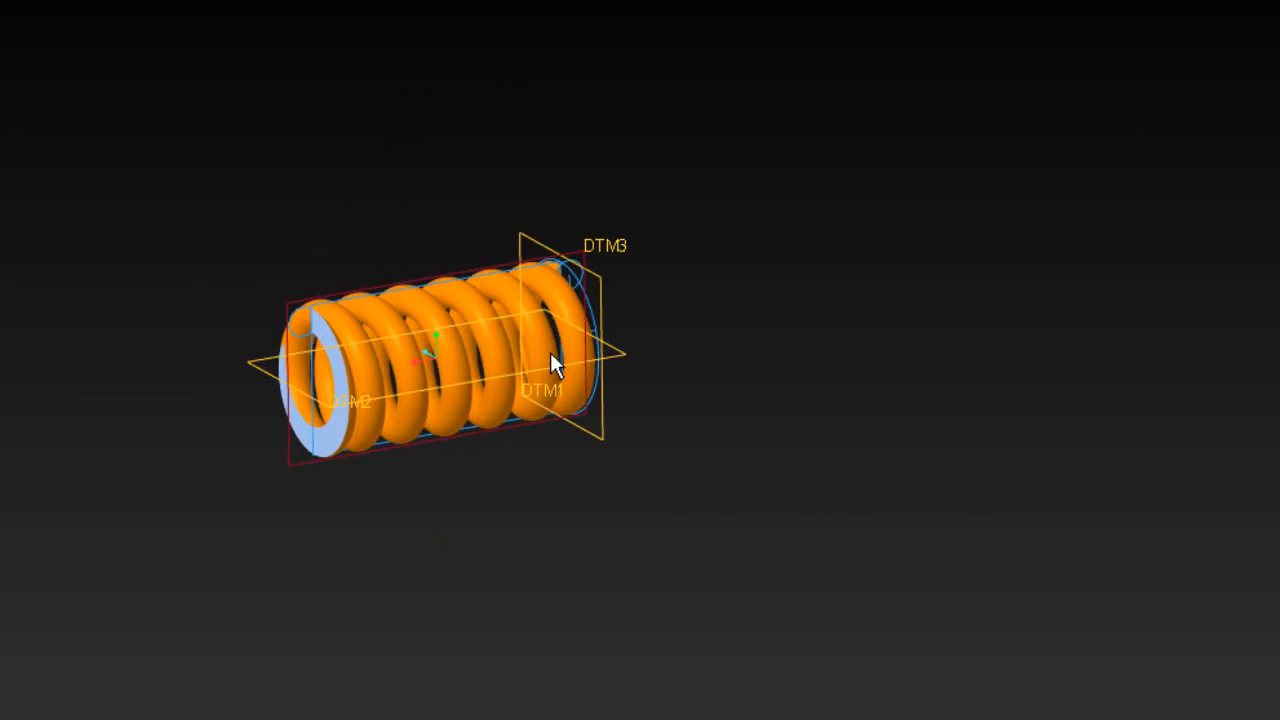
{"action": "scroll", "coordinate": [551, 357], "scroll_direction": "up", "scroll_amount": 5}
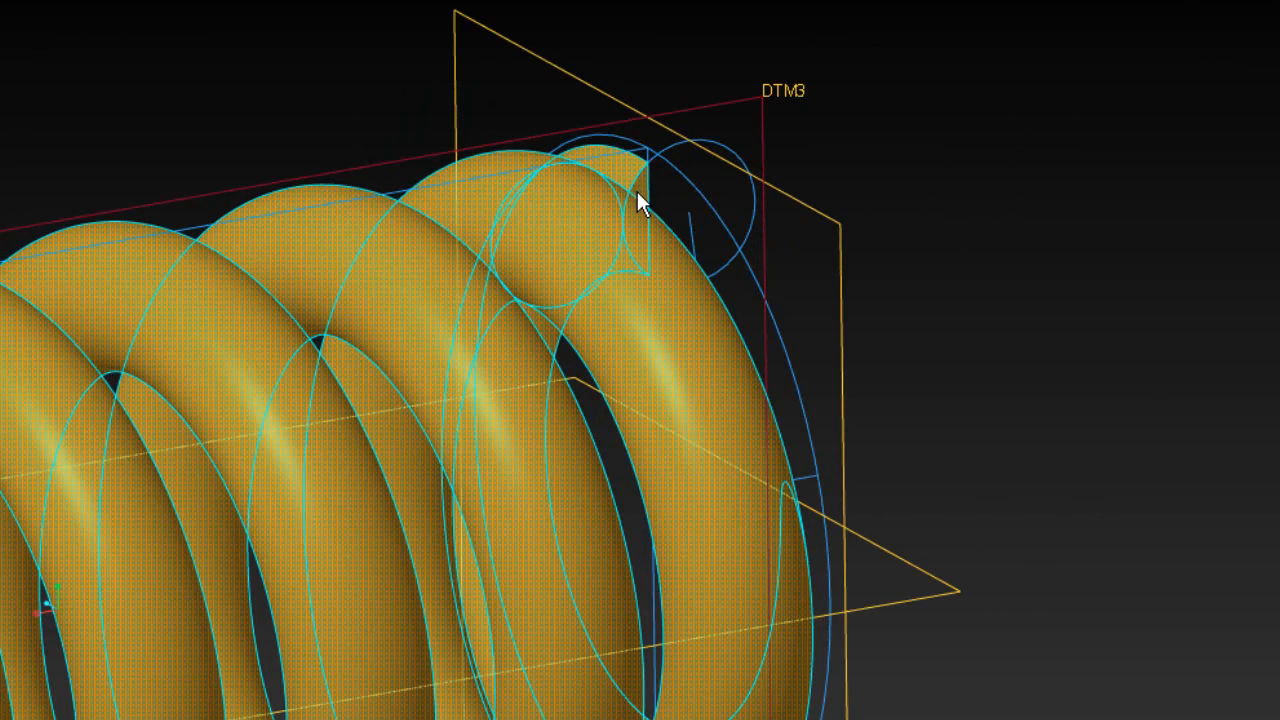
{"action": "scroll", "coordinate": [977, 283], "scroll_direction": "down", "scroll_amount": 5}
{"action": "middle_click_drag", "start_coordinate": [977, 283], "coordinate": [946, 322]}
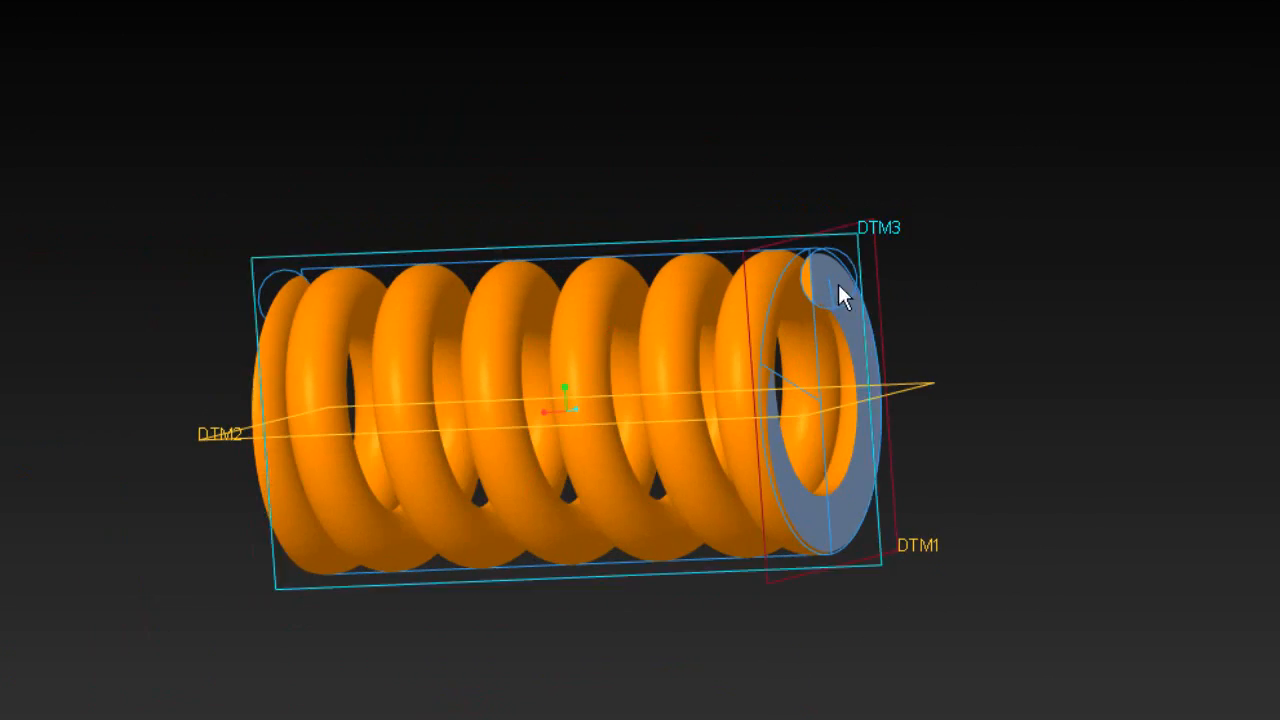
{"action": "mouse_move", "coordinate": [724, 343]}
{"action": "middle_mouse_down"}
{"action": "mouse_move", "coordinate": [871, 323]}
{"action": "mouse_move", "coordinate": [1006, 329]}
{"action": "mouse_move", "coordinate": [1047, 390]}
{"action": "mouse_move", "coordinate": [1018, 360]}
{"action": "middle_mouse_up"}
Show the dimensions of Sketch 1 and set the coils dimension to 6.
{"action": "left_click", "coordinate": [862, 388]}
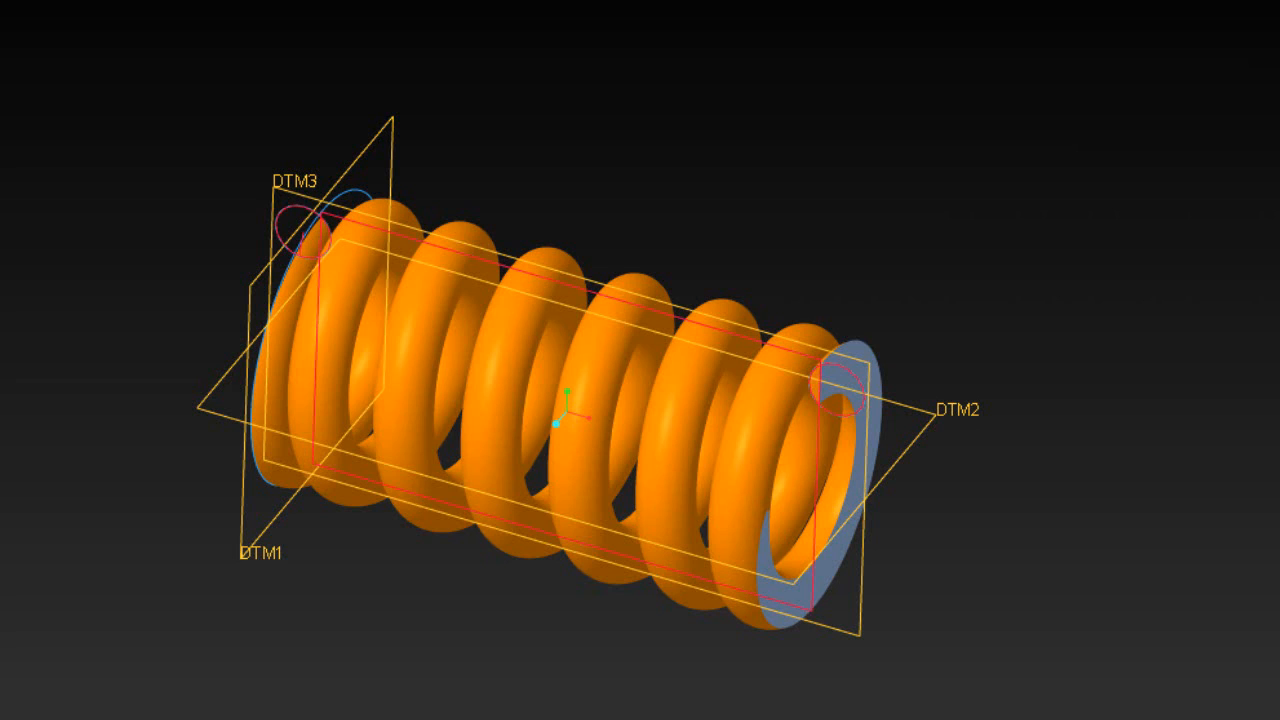
{"action": "double_click", "coordinate": [862, 388]}
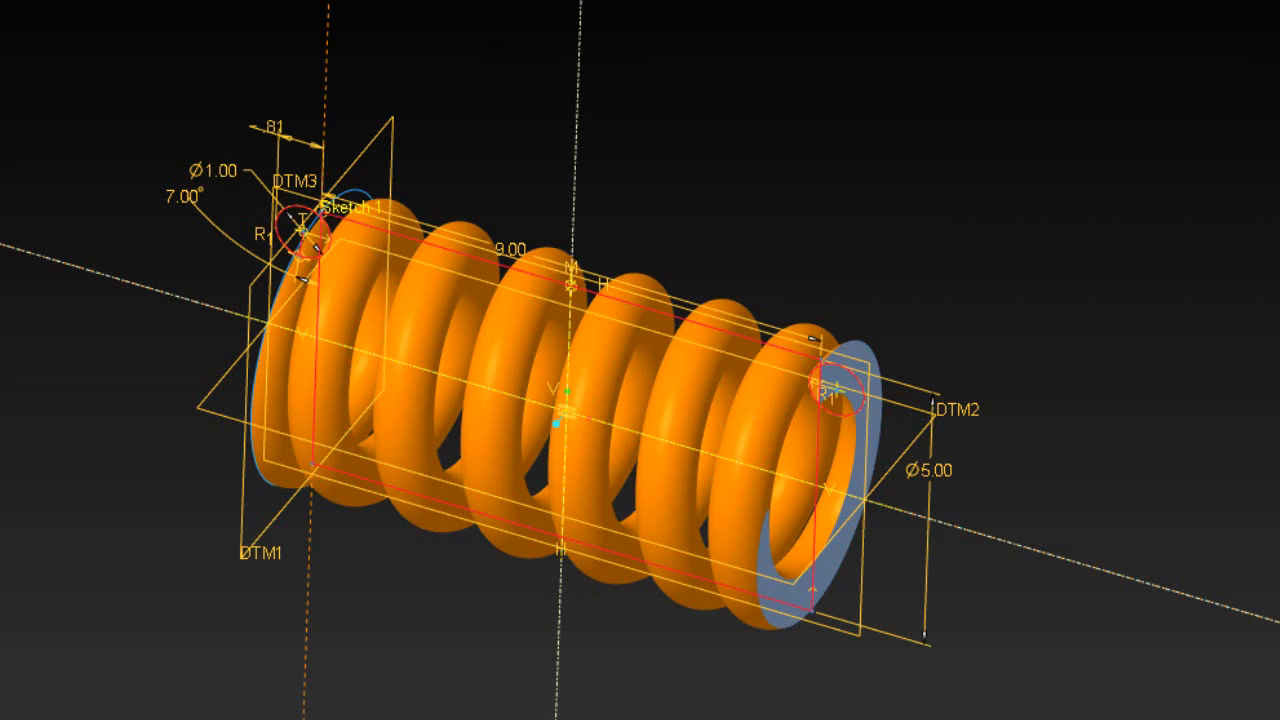
{"action": "middle_click_drag", "start_coordinate": [557, 109], "coordinate": [591, 60]}
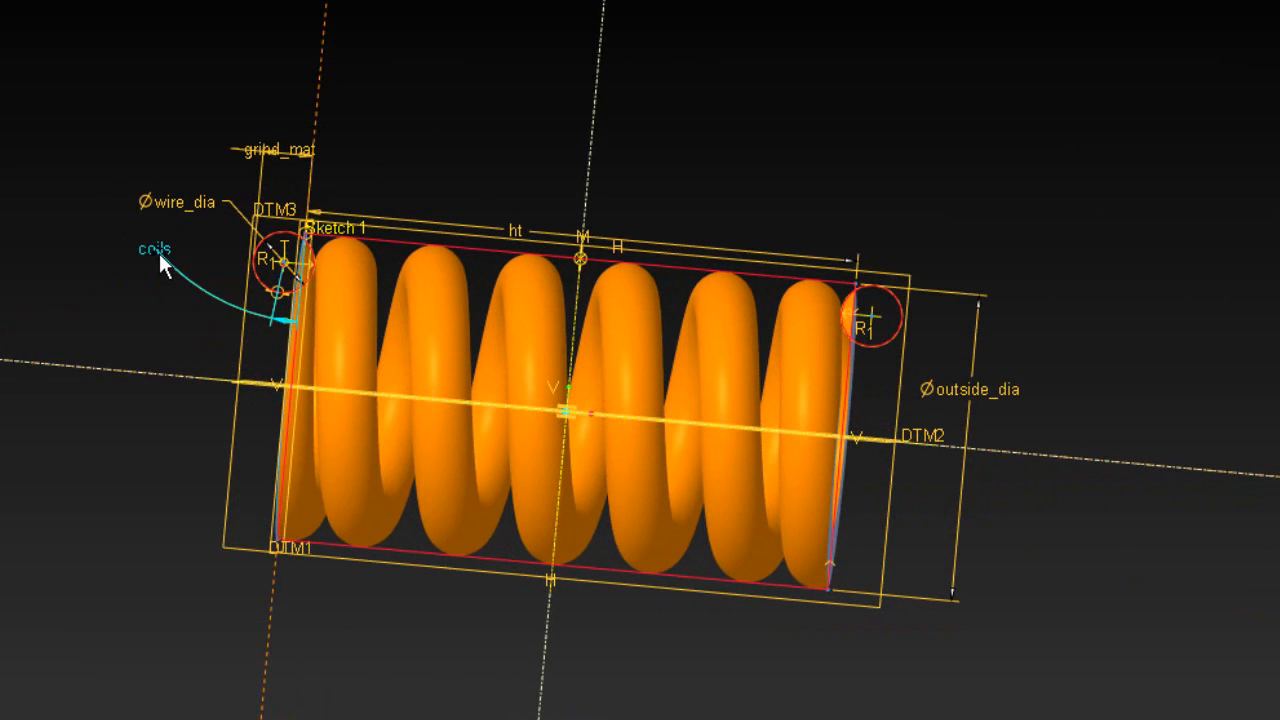
{"action": "double_click", "coordinate": [159, 253]}
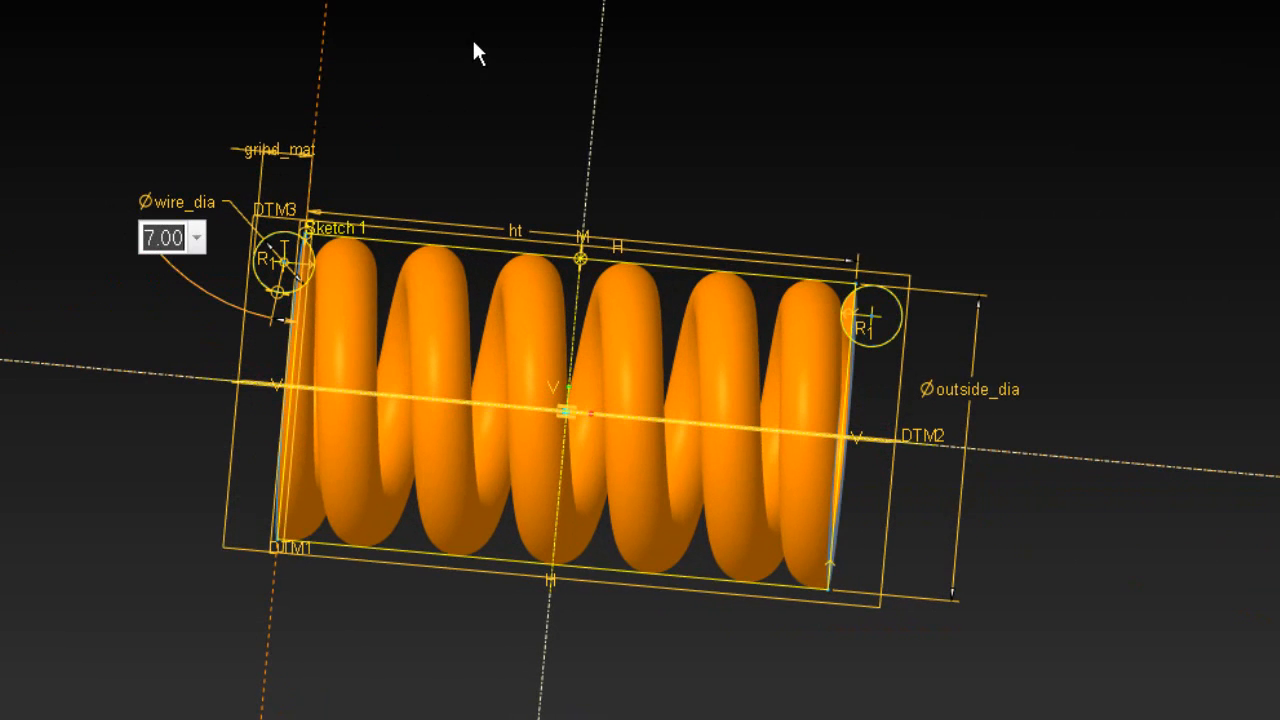
{"action": "type", "text": "6"}
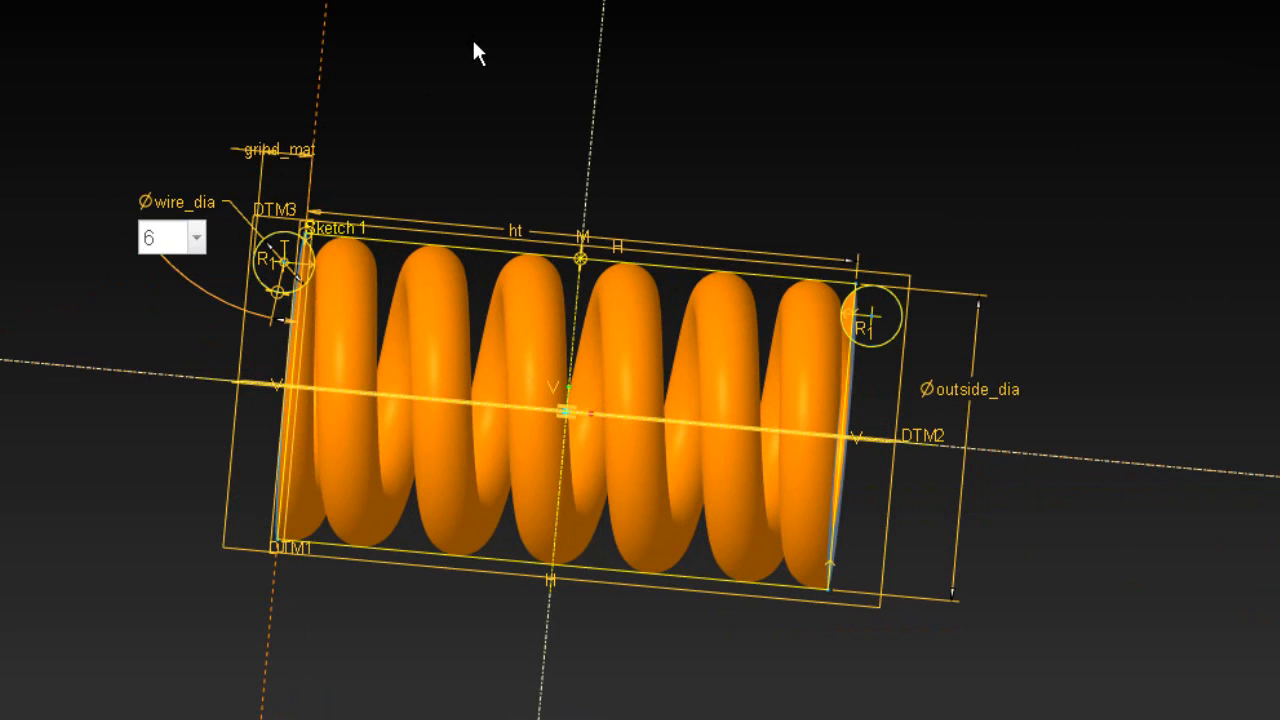
{"action": "key", "text": "Return"}
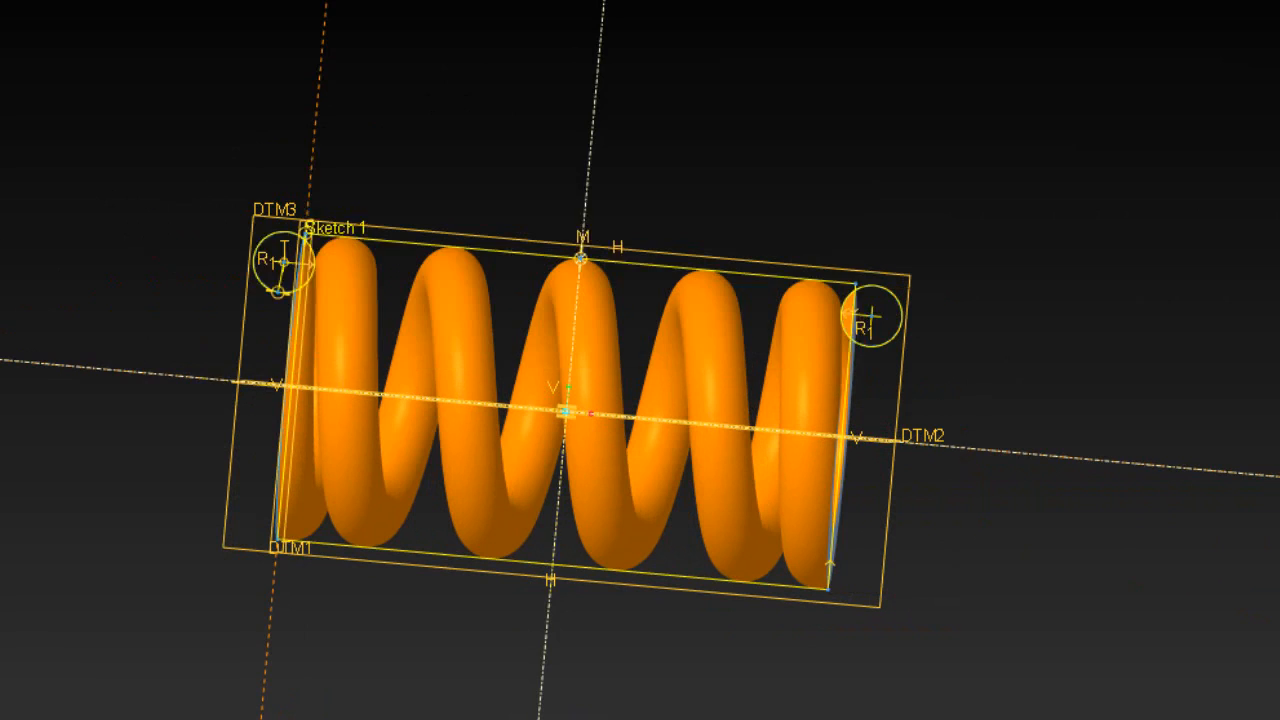
Show the dimensions of Sketch 1 again and set outside_dia to 10.
{"action": "mouse_move", "coordinate": [770, 170]}
{"action": "middle_mouse_down"}
{"action": "mouse_move", "coordinate": [717, 195]}
{"action": "mouse_move", "coordinate": [760, 151]}
{"action": "mouse_move", "coordinate": [797, 163]}
{"action": "mouse_move", "coordinate": [775, 175]}
{"action": "middle_mouse_up"}
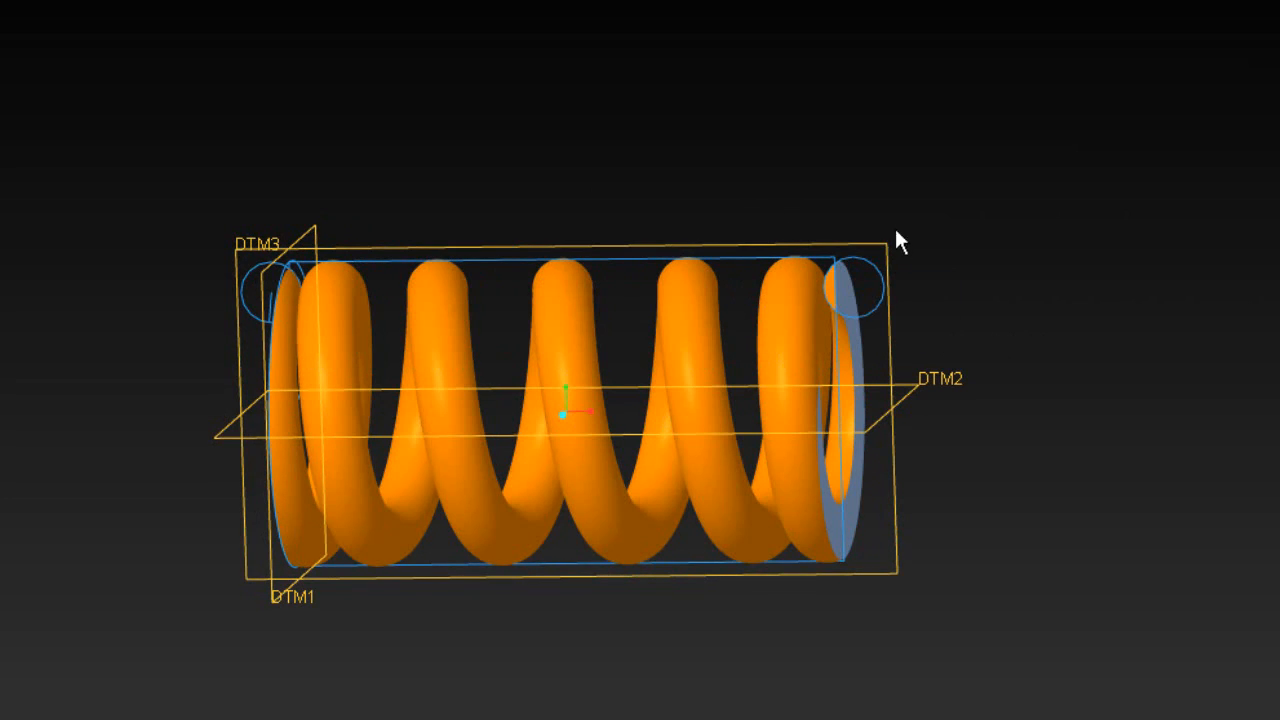
{"action": "mouse_move", "coordinate": [403, 205]}
{"action": "middle_mouse_down"}
{"action": "mouse_move", "coordinate": [451, 120]}
{"action": "mouse_move", "coordinate": [416, 212]}
{"action": "middle_mouse_up"}
{"action": "left_click", "coordinate": [614, 285]}
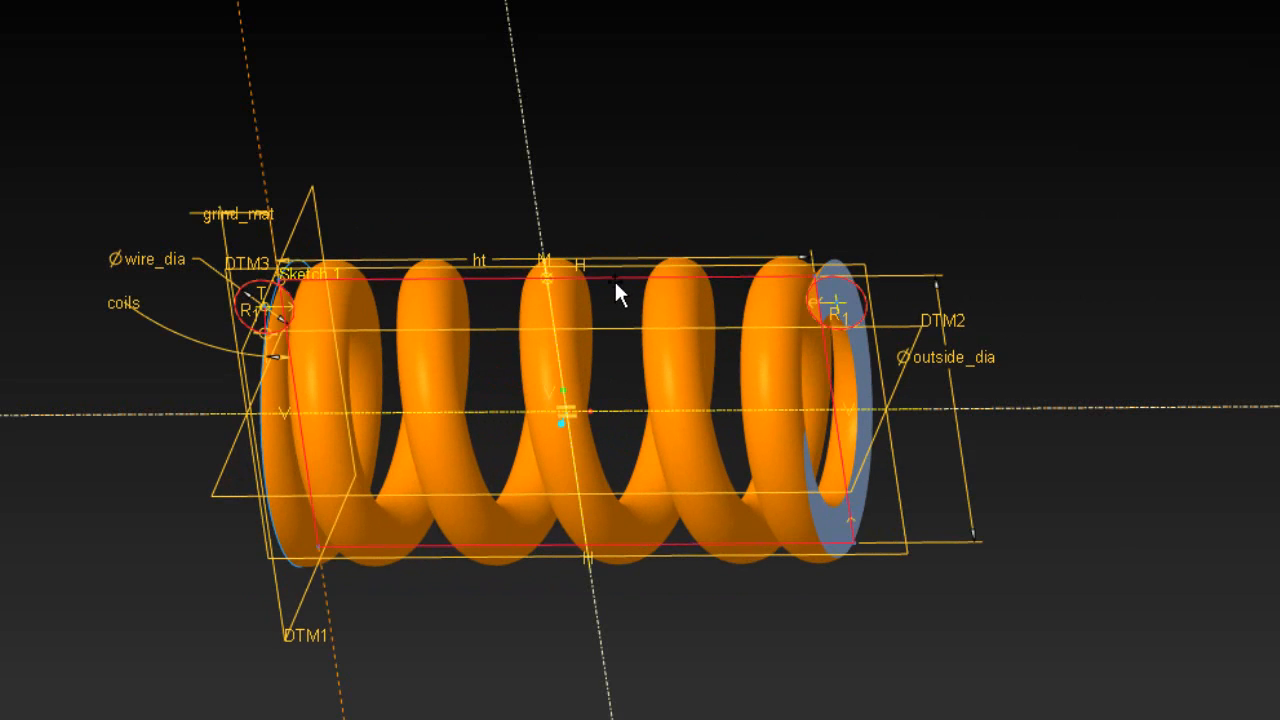
{"action": "double_click", "coordinate": [950, 353]}
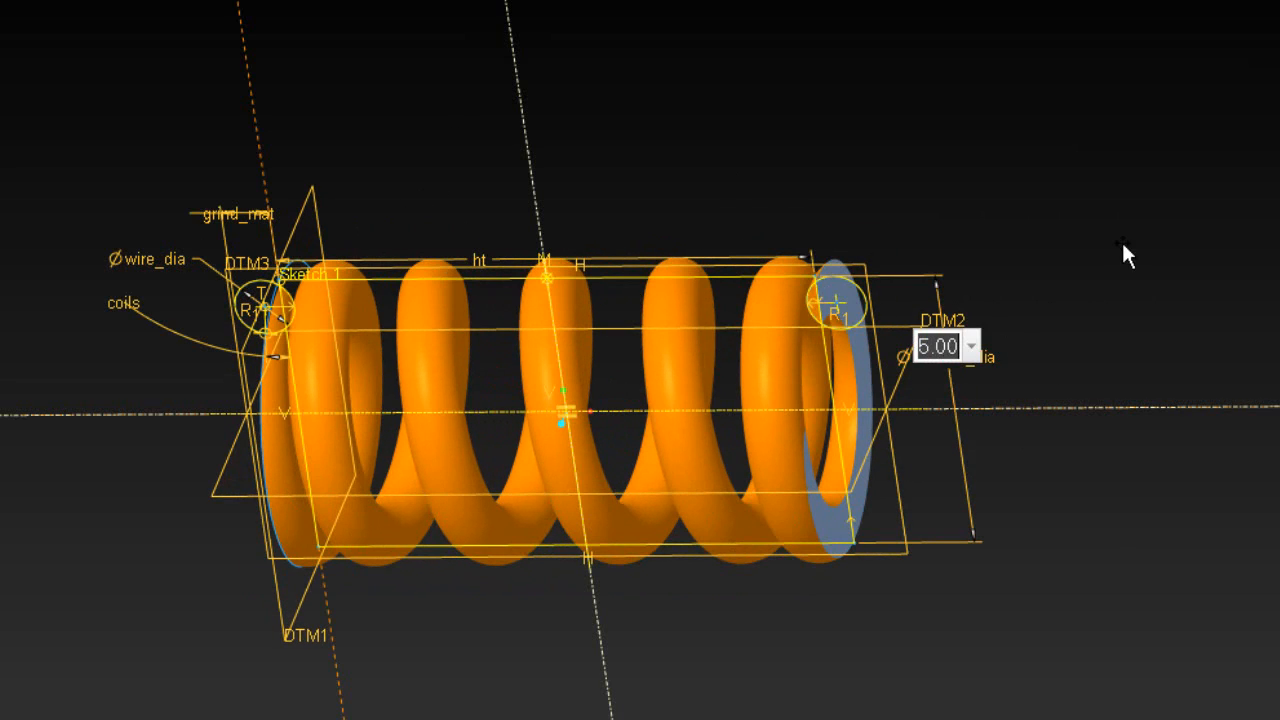
{"action": "type", "text": "10"}
{"action": "key", "text": "Return"}
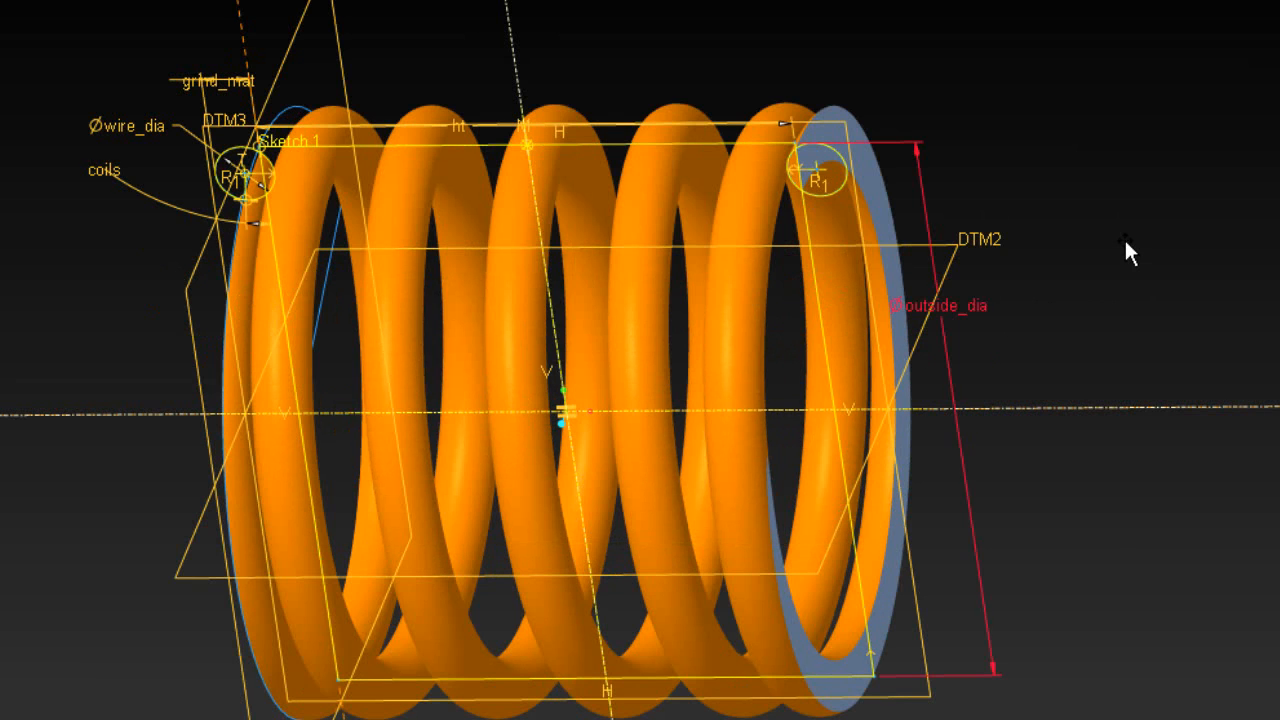
Set the spring's height dimension ht to 20.
{"action": "double_click", "coordinate": [460, 123]}
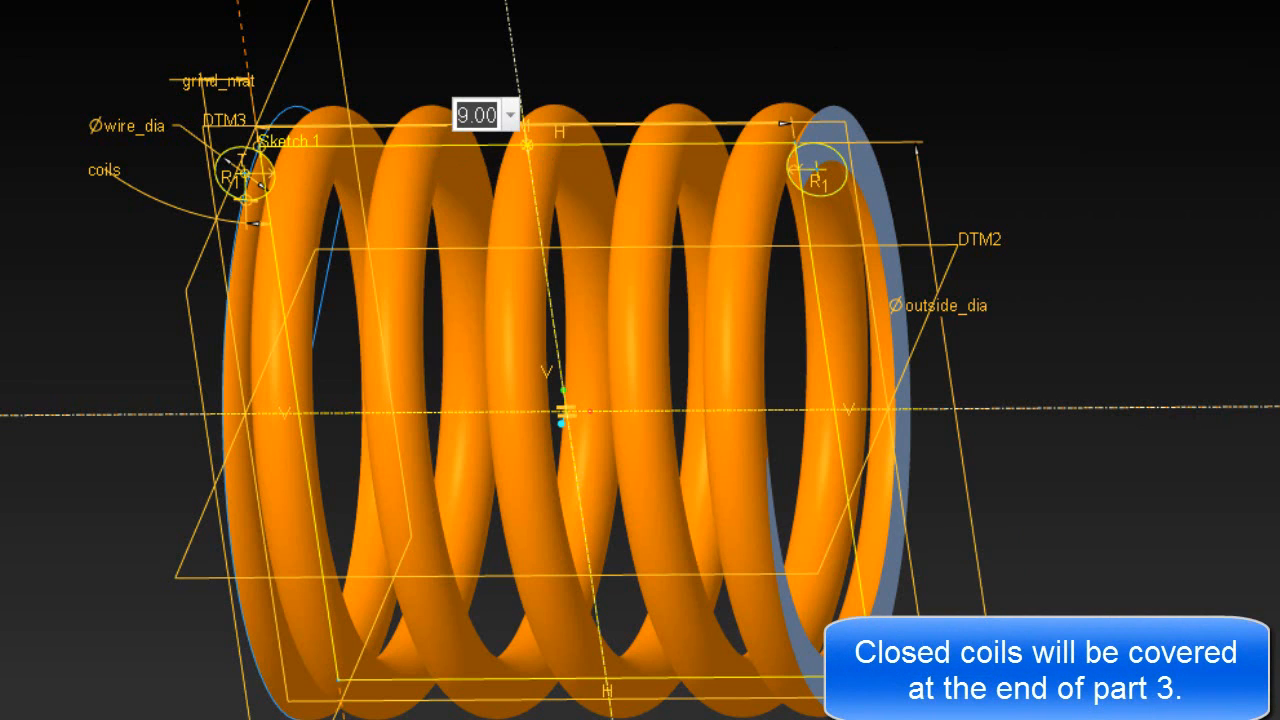
{"action": "type", "text": "20"}
{"action": "key", "text": "Return"}
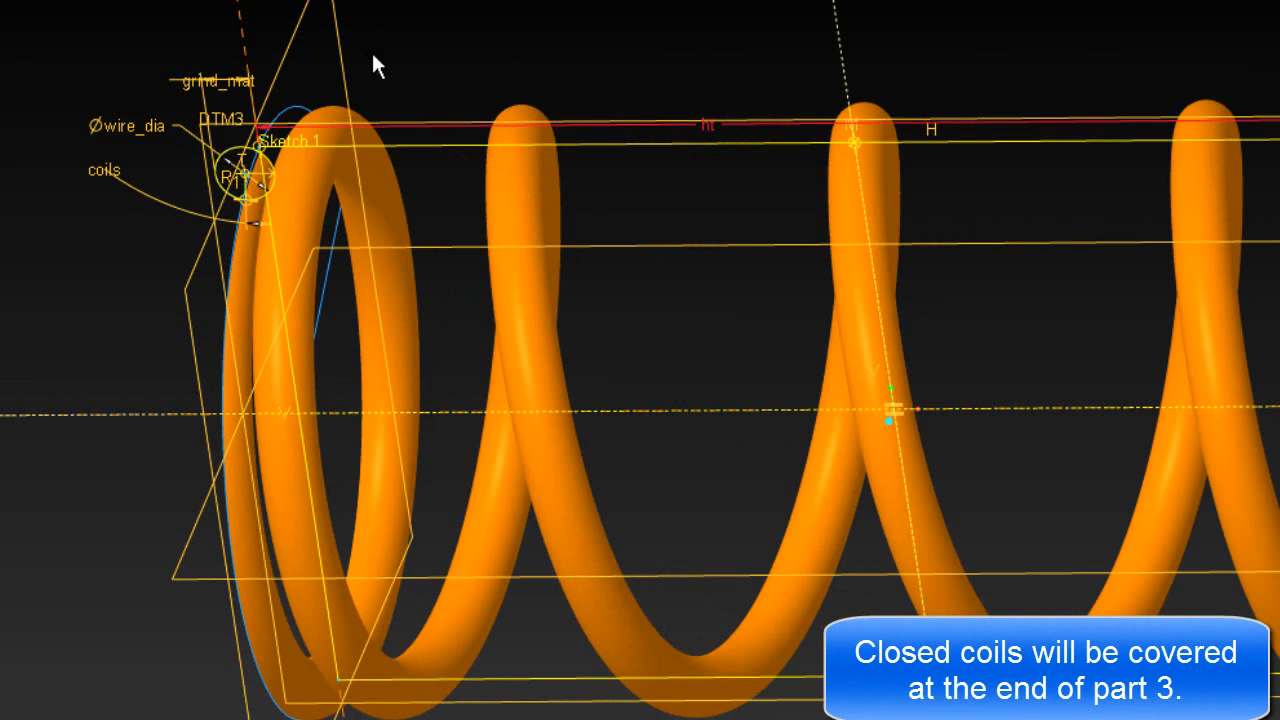
Set wire_dia to 1.5, inspect the spring from another side, and restore the default orientation.
{"action": "double_click", "coordinate": [147, 124]}
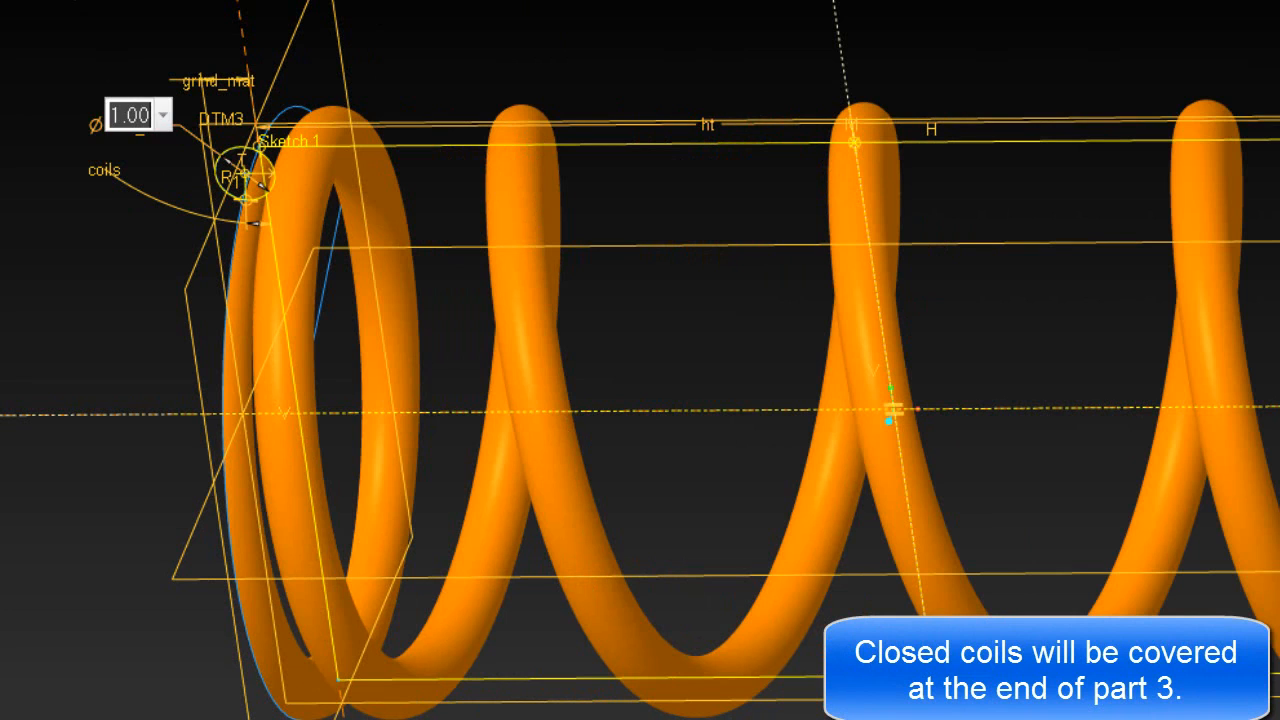
{"action": "type", "text": "1.6"}
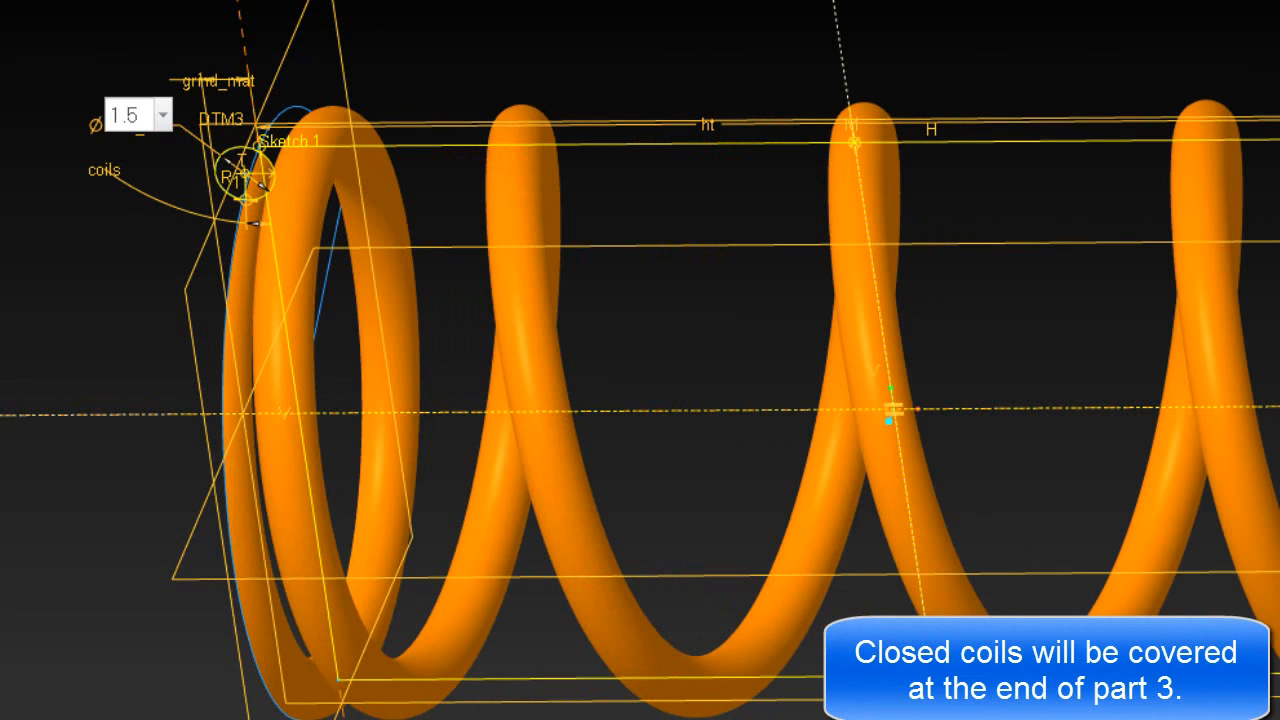
{"action": "key", "text": "Return"}
{"action": "scroll", "coordinate": [66, 205], "scroll_direction": "down", "scroll_amount": 5}
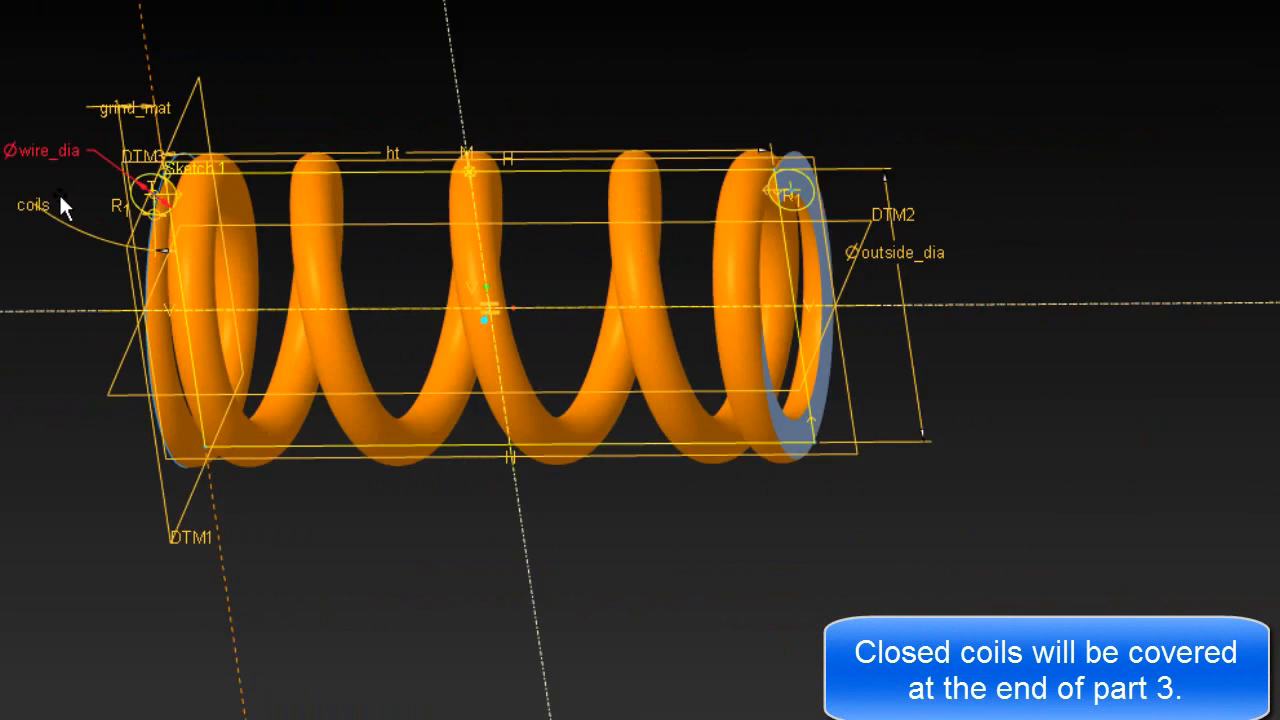
{"action": "left_click", "coordinate": [740, 432]}
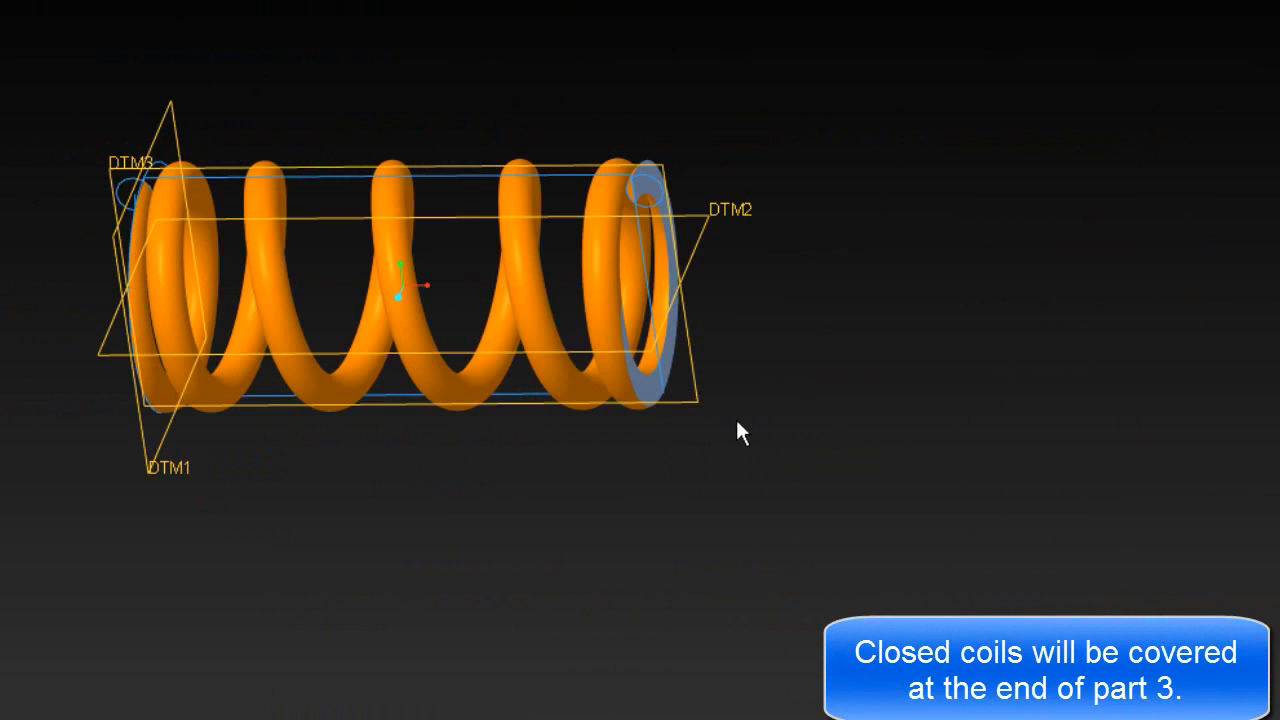
{"action": "middle_click_drag", "start_coordinate": [942, 530], "coordinate": [886, 466]}
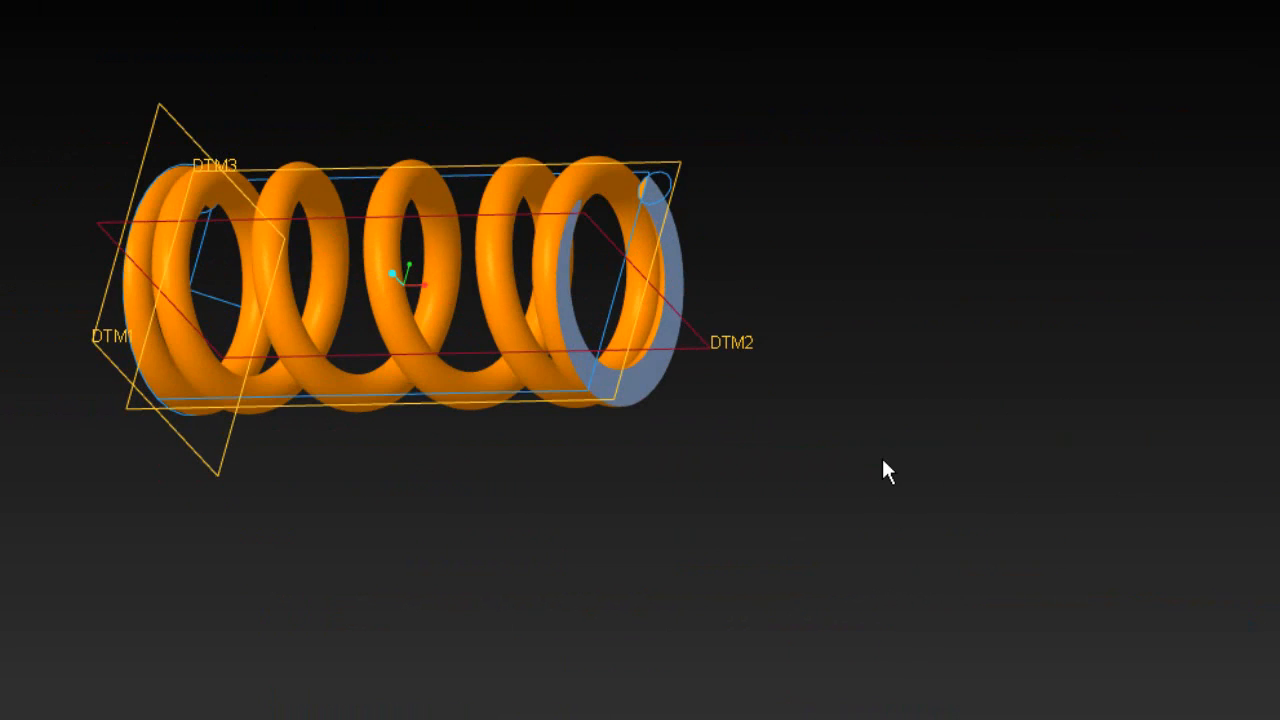
{"action": "key", "text": "ctrl+d"}
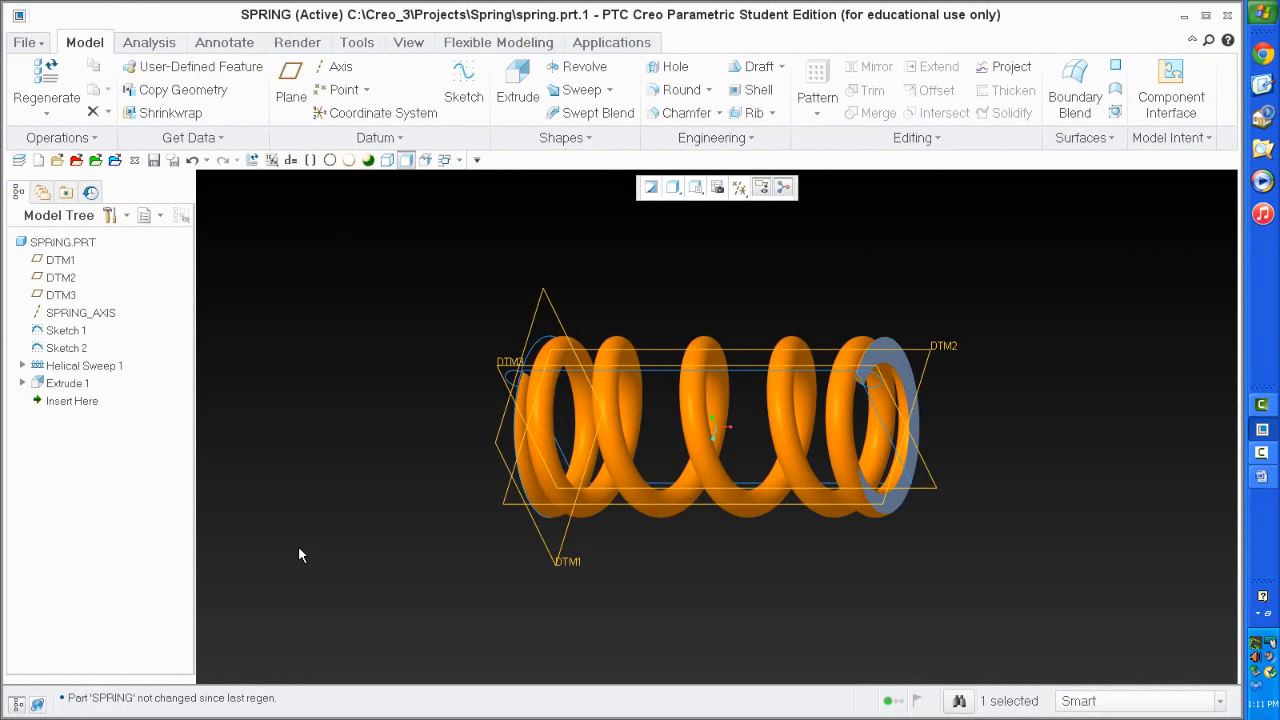
Rename Extrude 1 as GRIND and Helical Sweep 1 as COILS.
{"action": "left_click", "coordinate": [67, 385]}
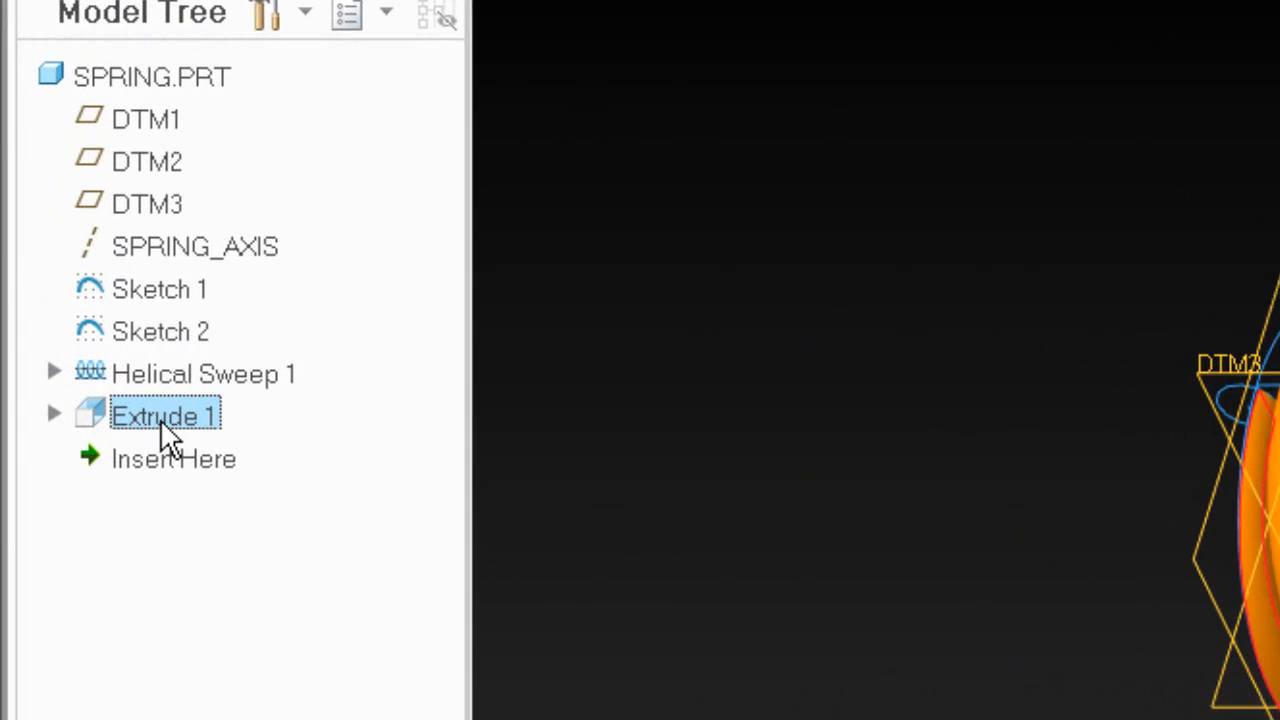
{"action": "left_click", "coordinate": [147, 420]}
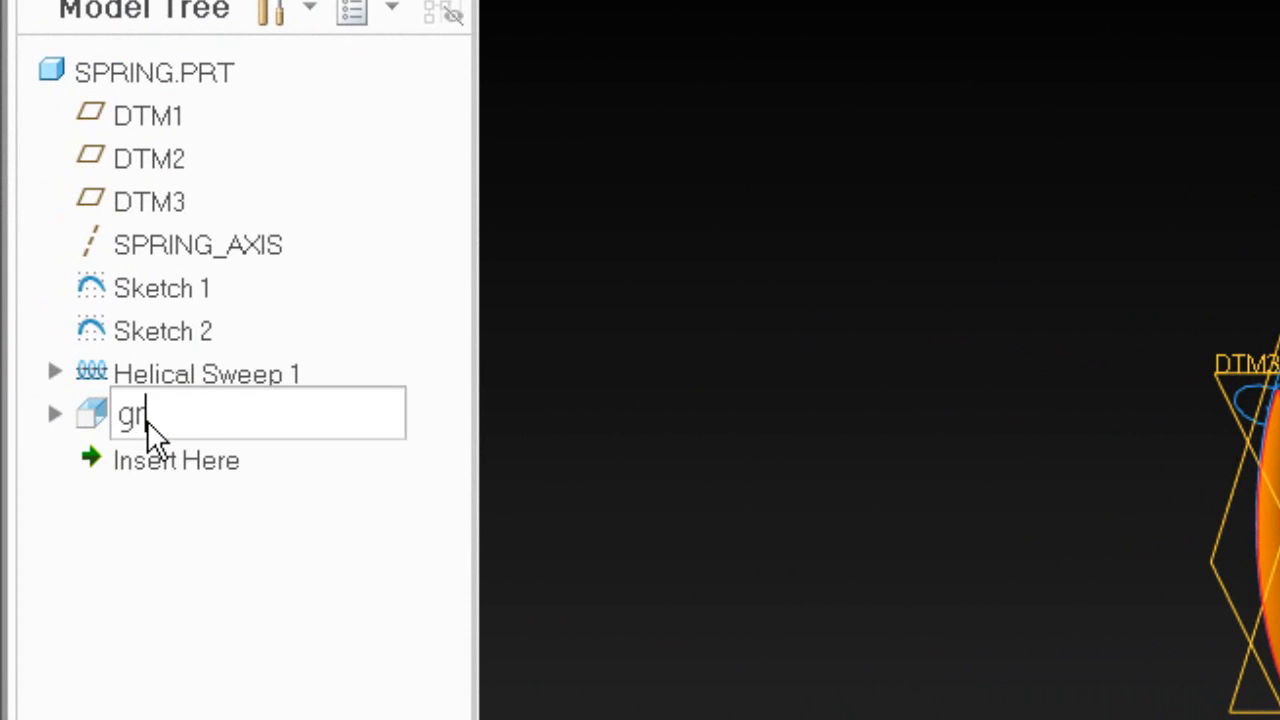
{"action": "type", "text": "grind"}
{"action": "left_click", "coordinate": [265, 382]}
{"action": "left_click", "coordinate": [265, 382]}
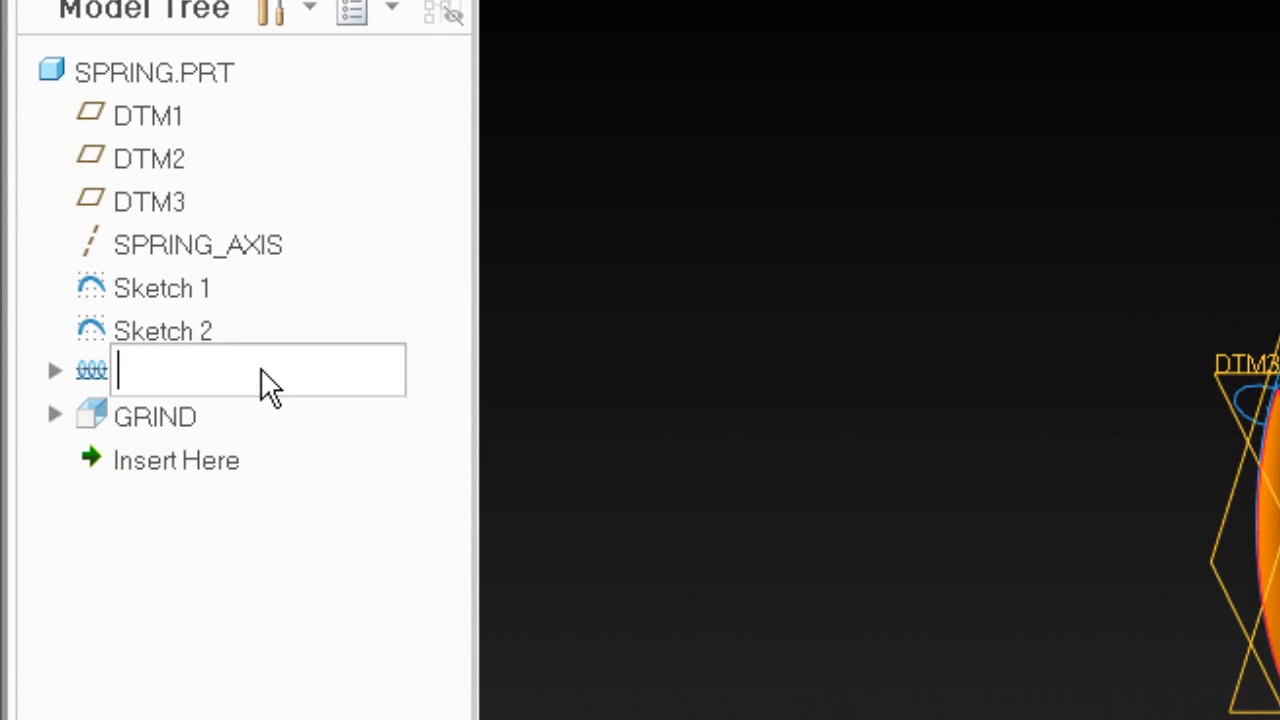
{"action": "type", "text": "coils"}
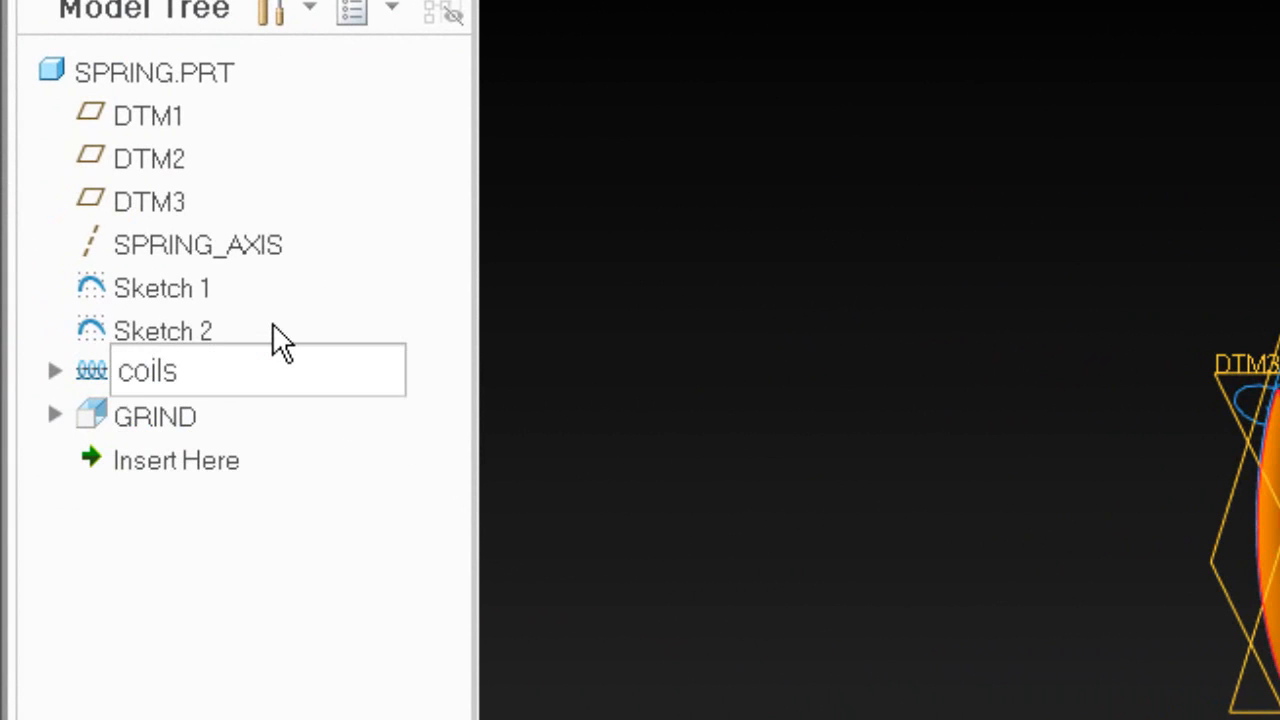
Rename Sketch 1 as PROFILE and Sketch 2 as GRIND_ANGLE.
{"action": "left_click", "coordinate": [186, 289]}
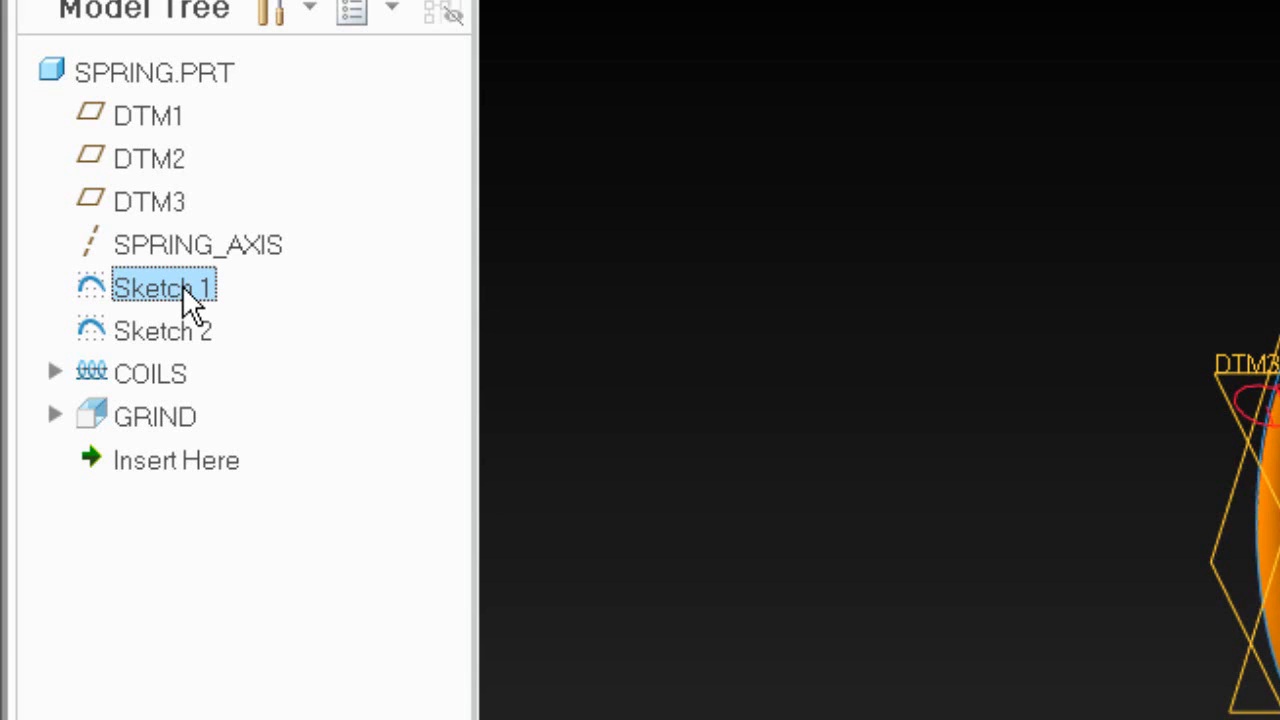
{"action": "left_click", "coordinate": [190, 281]}
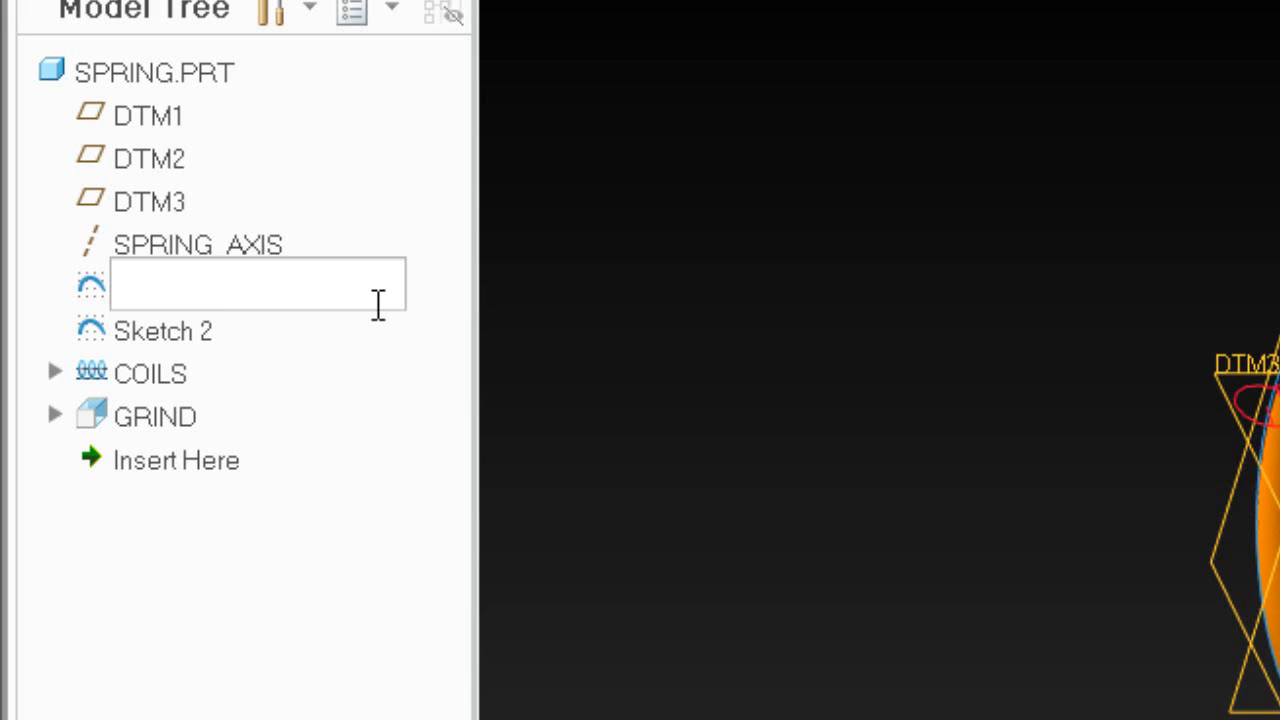
{"action": "type", "text": "prof"}
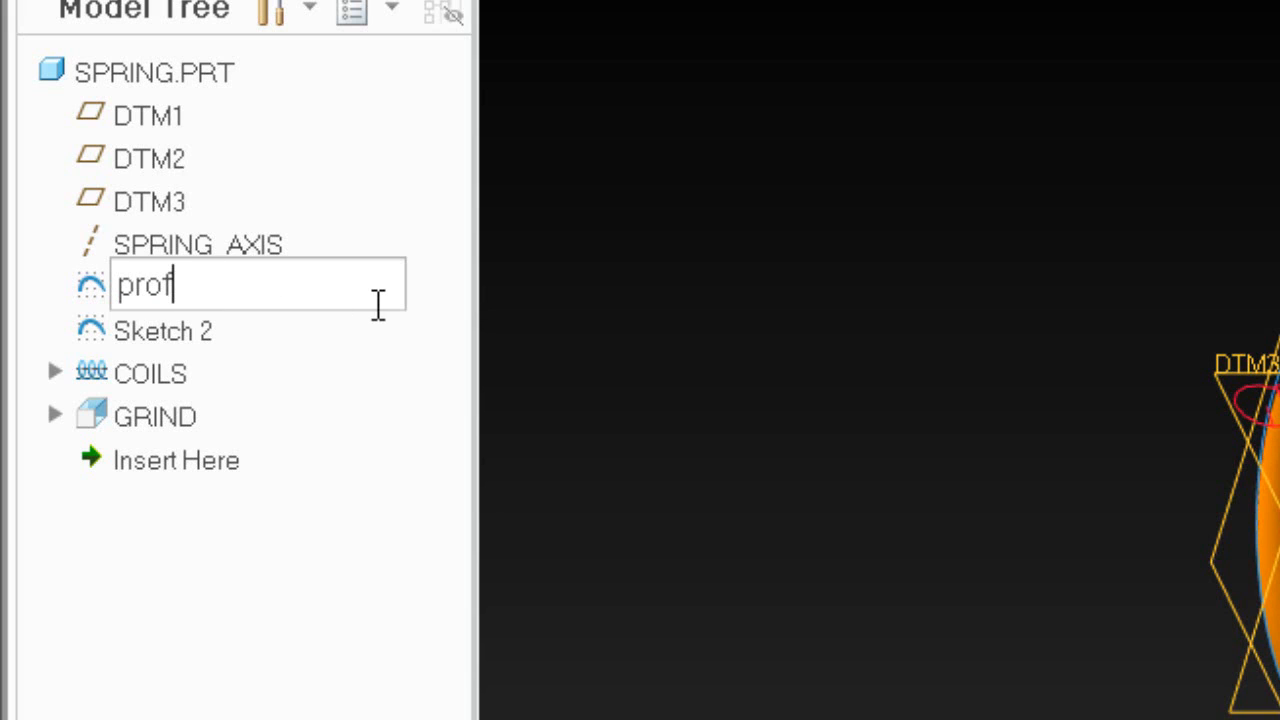
{"action": "type", "text": "ile"}
{"action": "left_click", "coordinate": [183, 334]}
{"action": "left_click", "coordinate": [182, 334]}
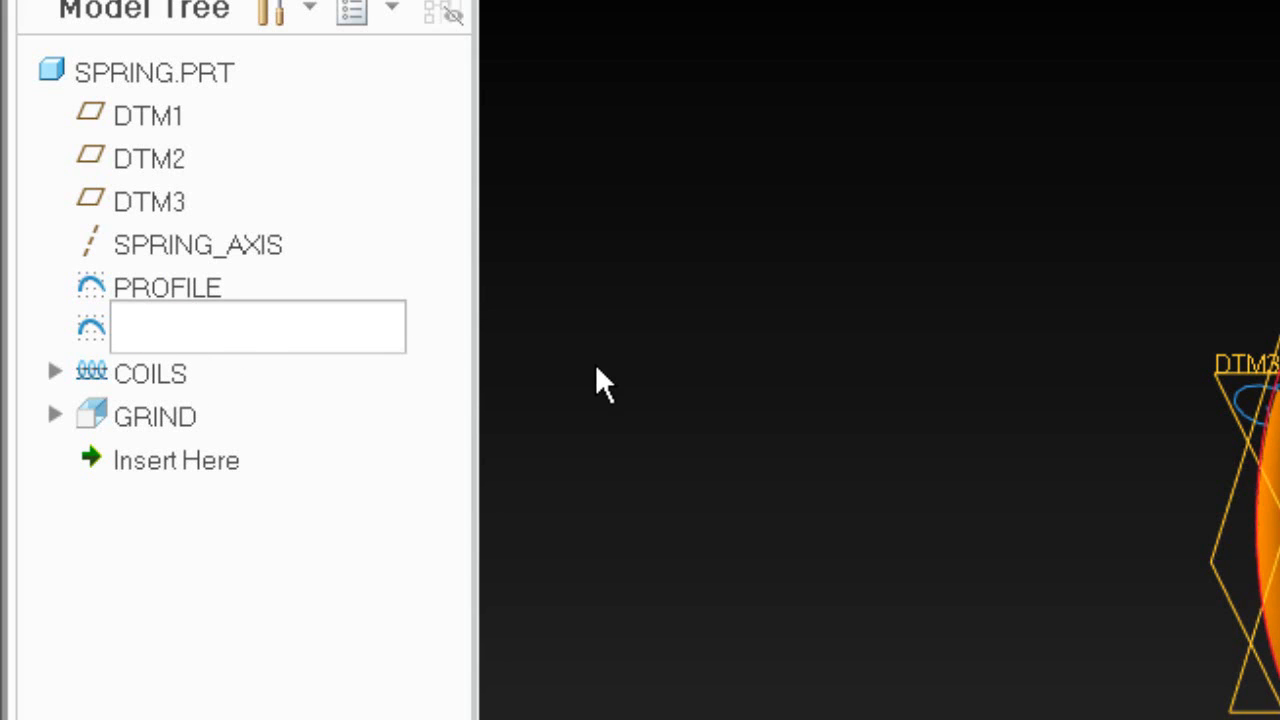
{"action": "type", "text": "grind_a"}
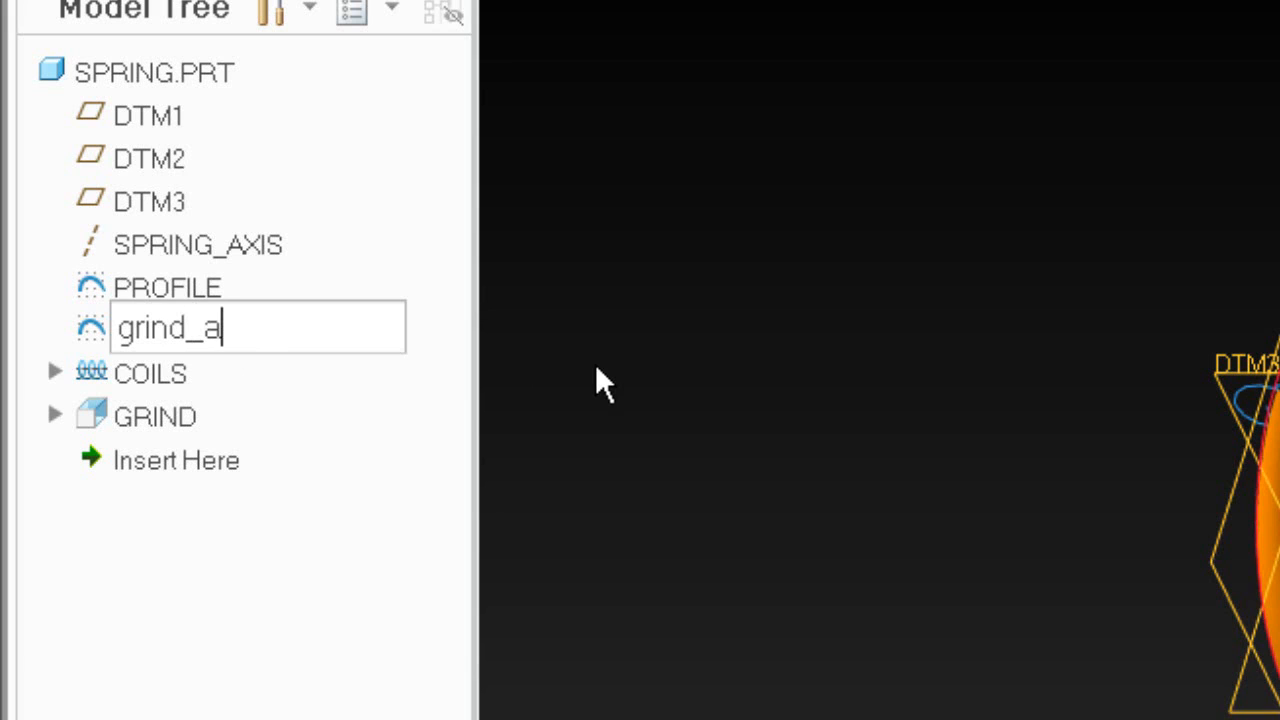
{"action": "type", "text": "ngle"}
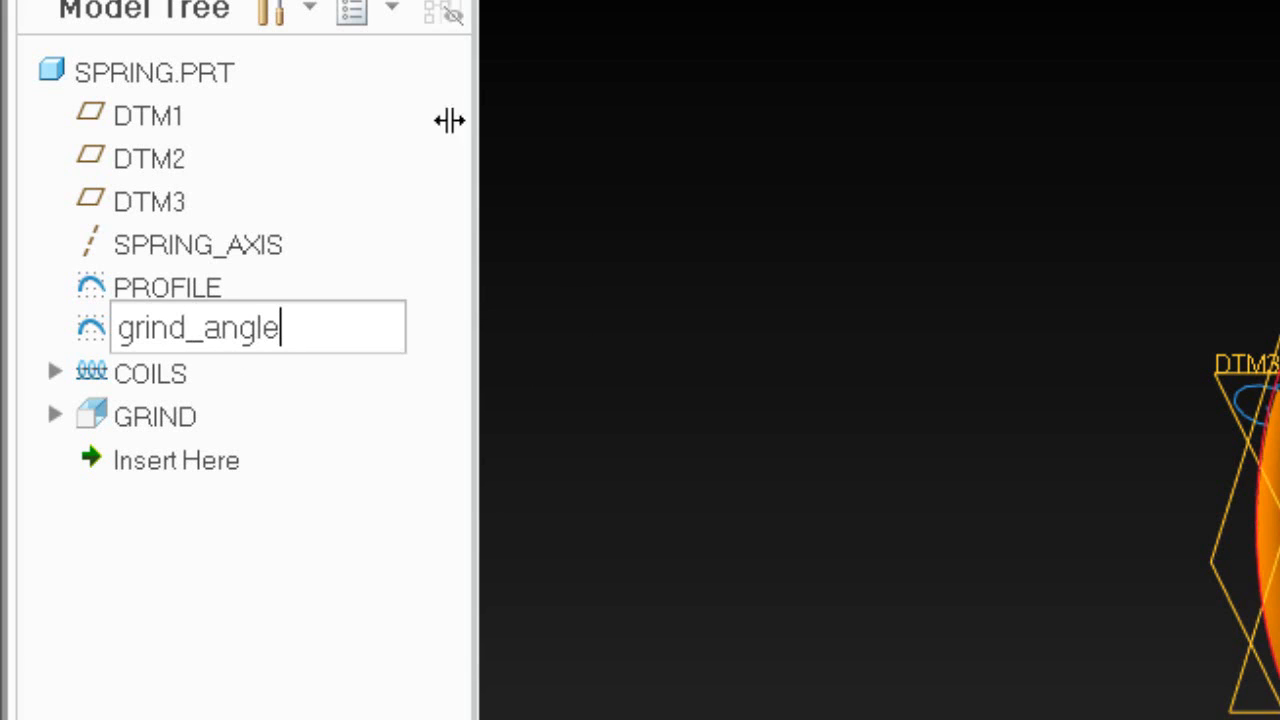
{"action": "key", "text": "Return"}
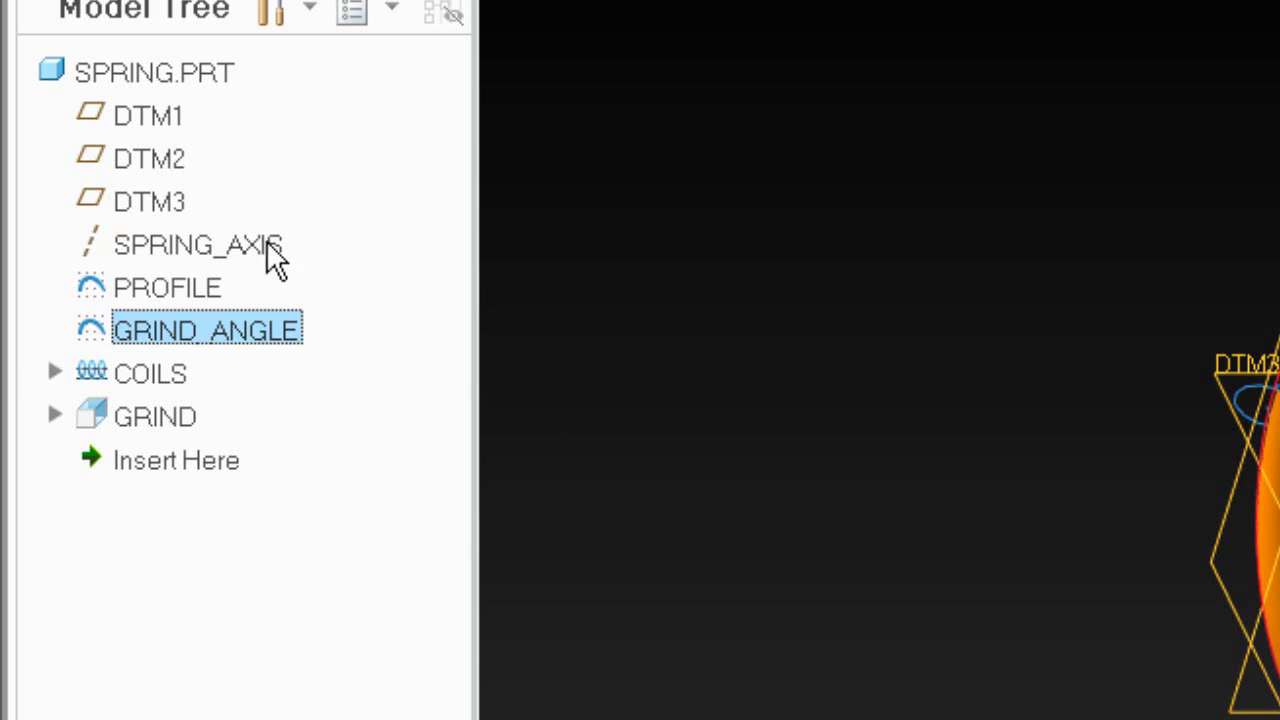
Group the PROFILE and GRIND_ANGLE sketches and name the group NOMINAL_DIMS.
{"action": "left_click", "coordinate": [205, 285]}
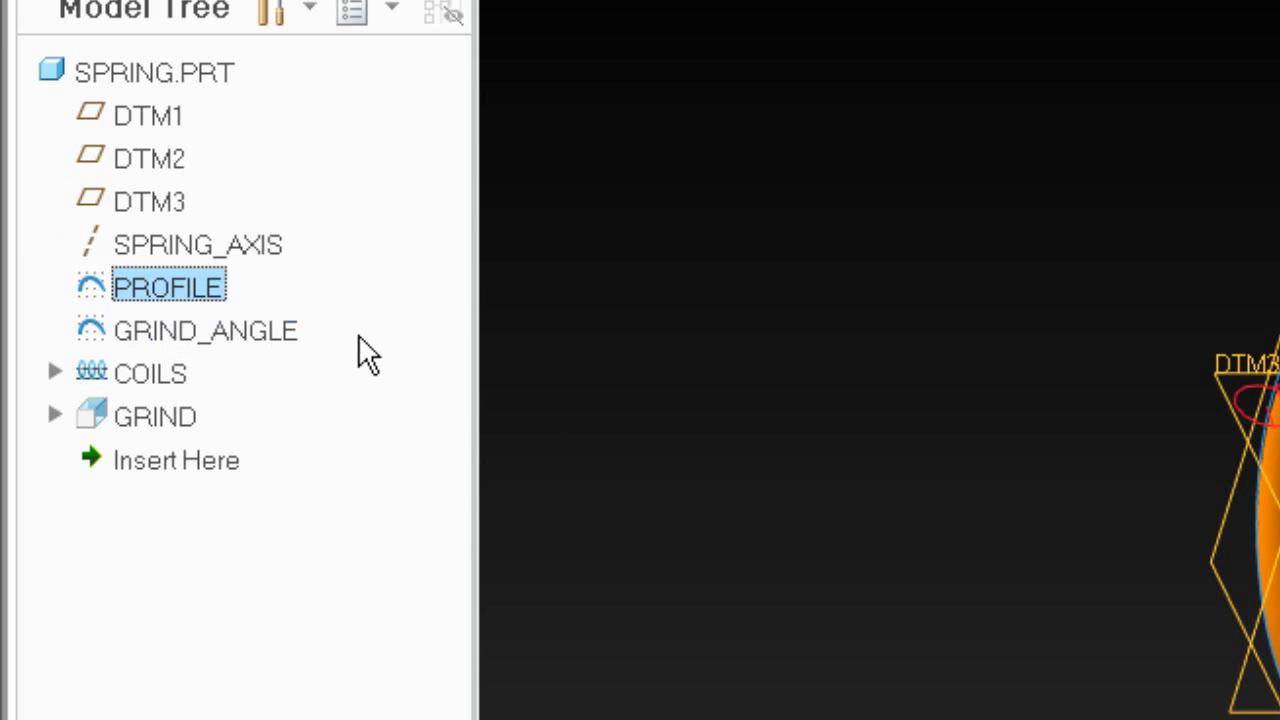
{"action": "left_click", "coordinate": [268, 328], "text": "ctrl"}
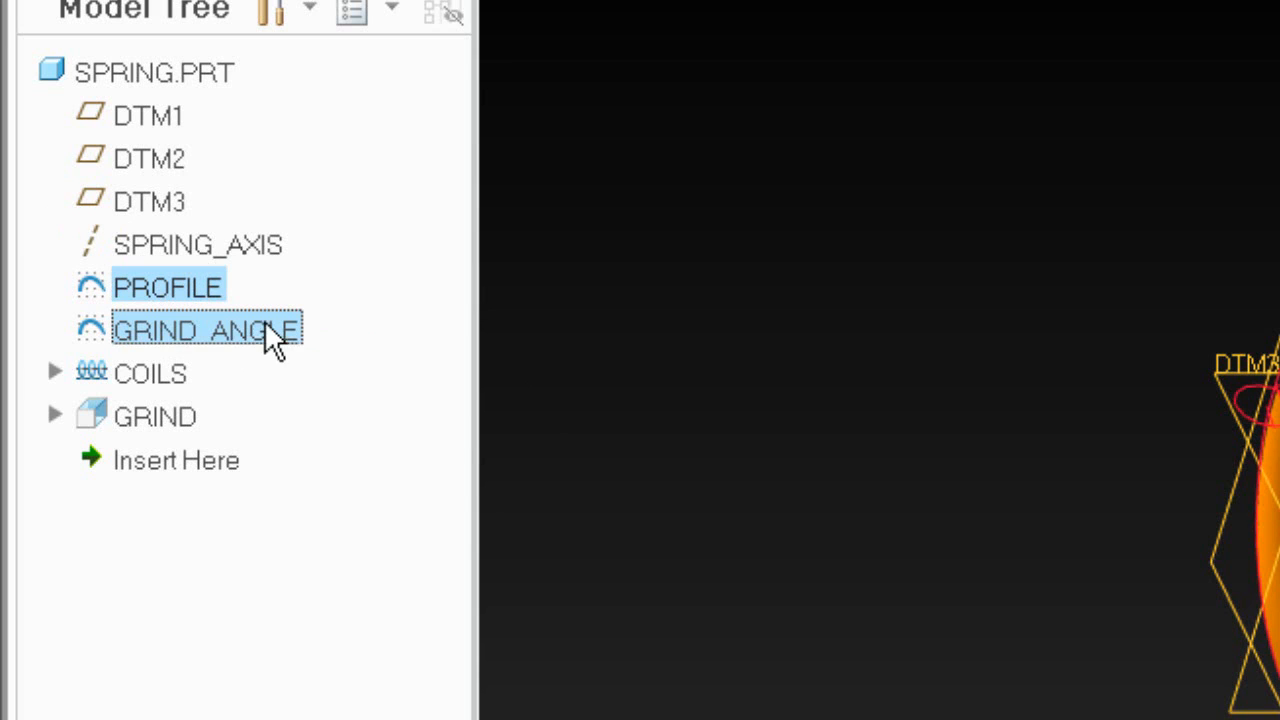
{"action": "right_click", "coordinate": [177, 293]}
{"action": "mouse_move", "coordinate": [362, 590]}
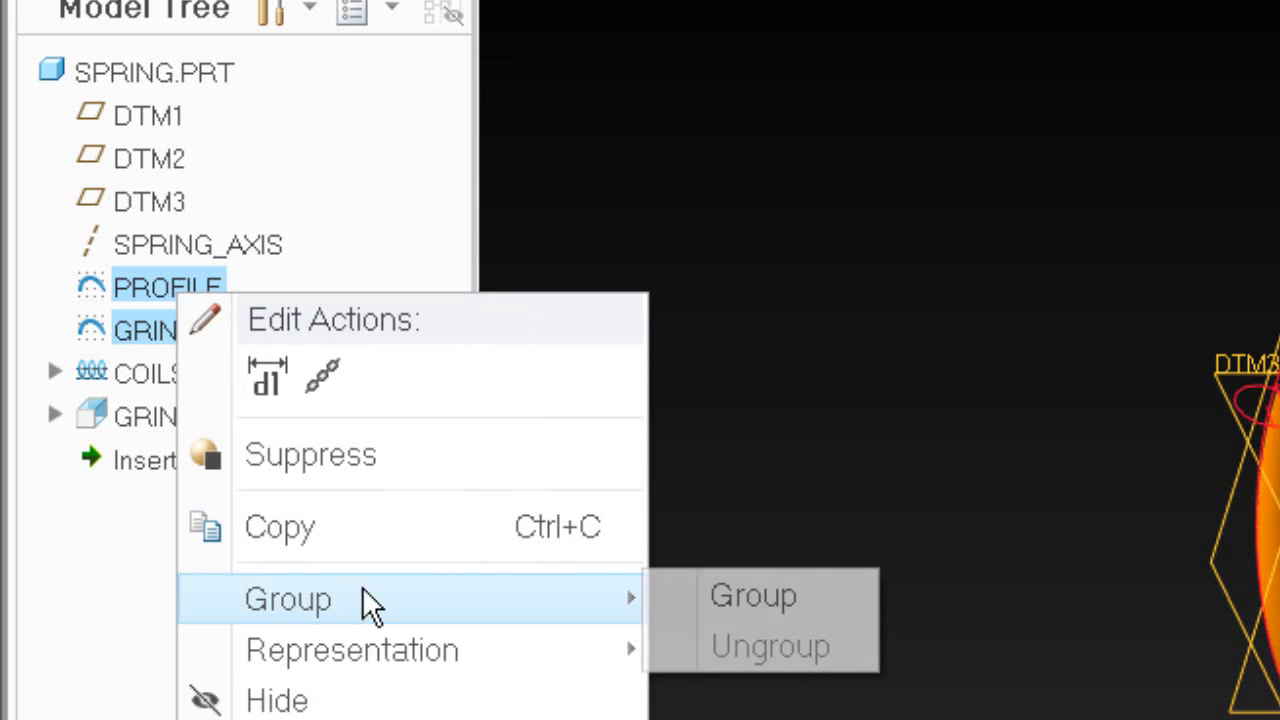
{"action": "left_click", "coordinate": [737, 592]}
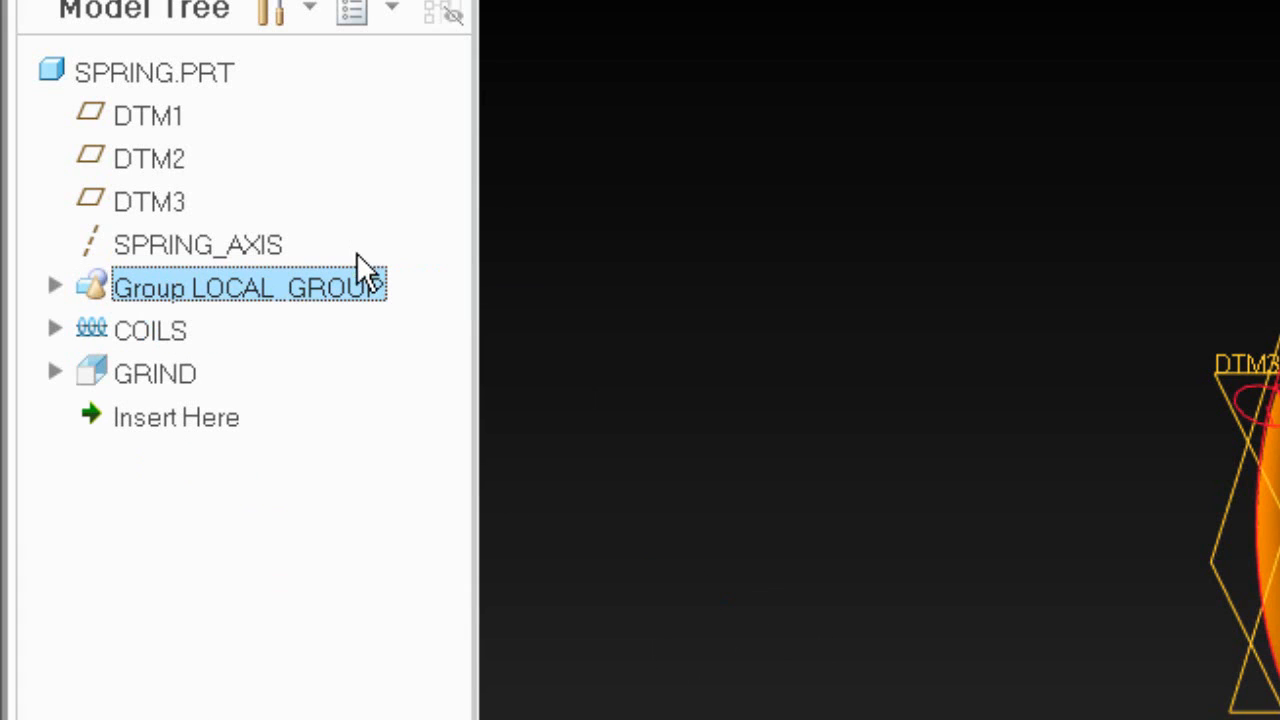
{"action": "double_click", "coordinate": [355, 288]}
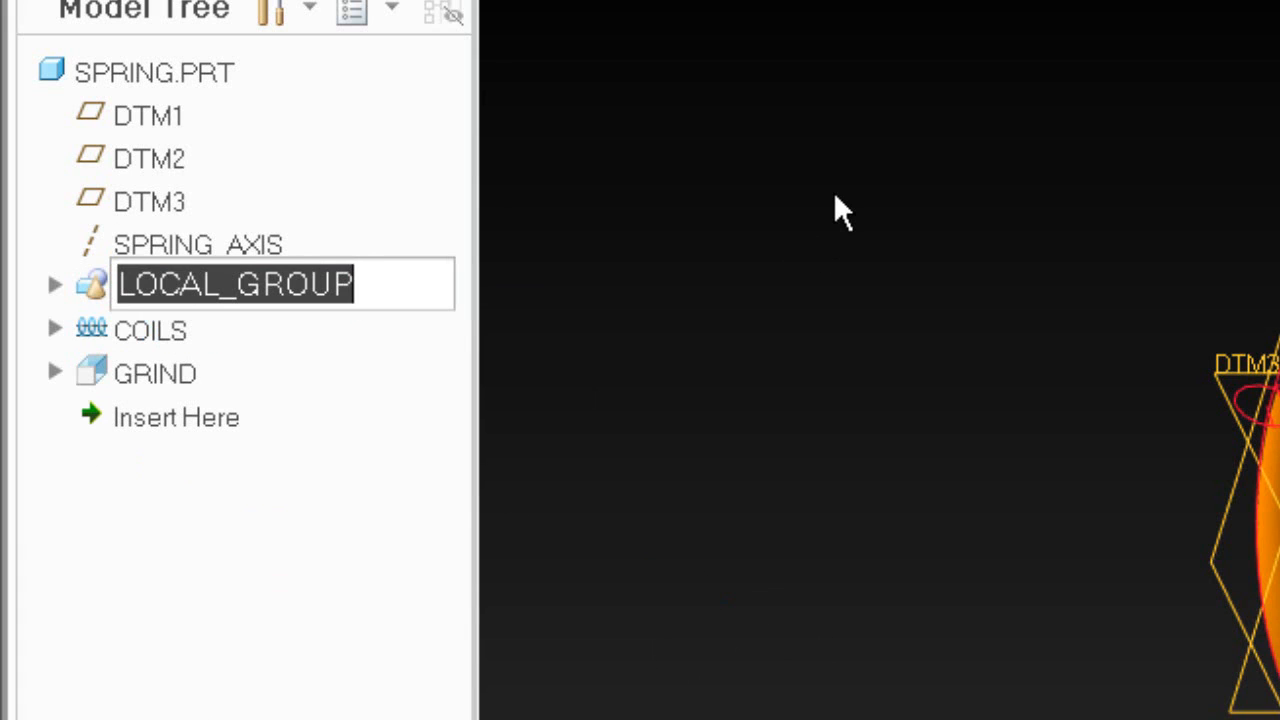
{"action": "type", "text": "nomo"}
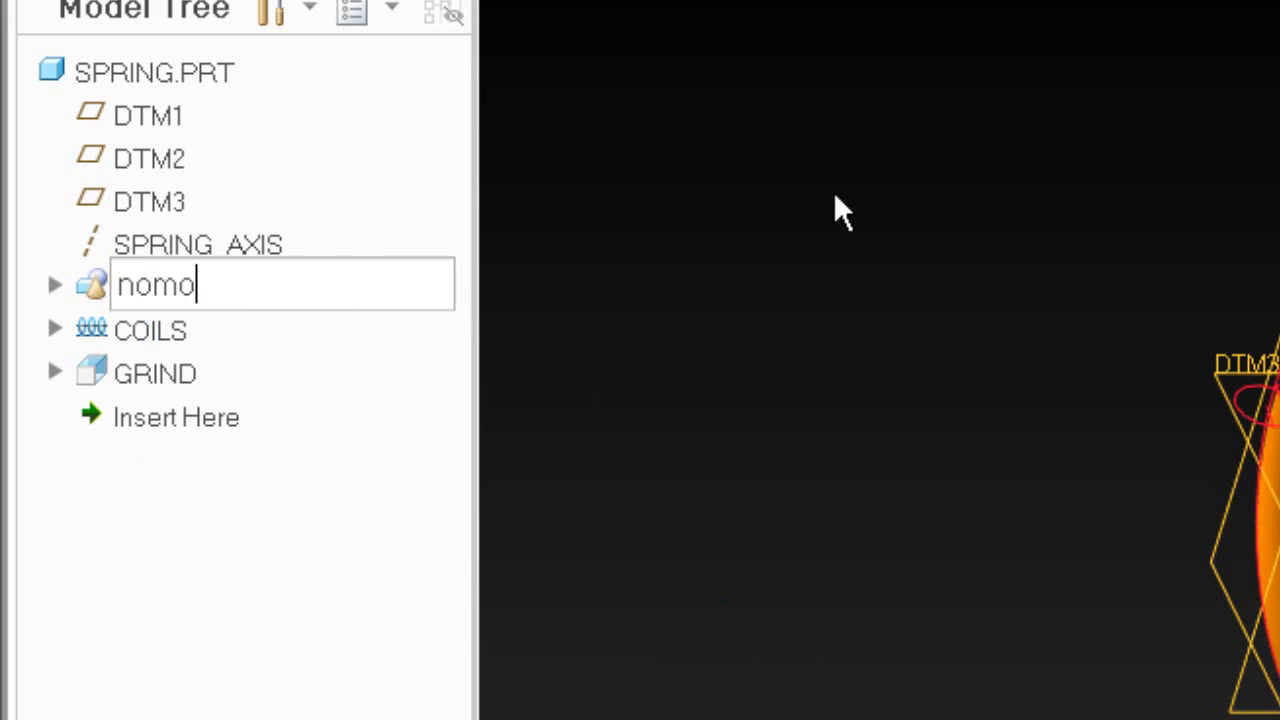
{"action": "key", "text": "BackSpace"}
{"action": "type", "text": "inal"}
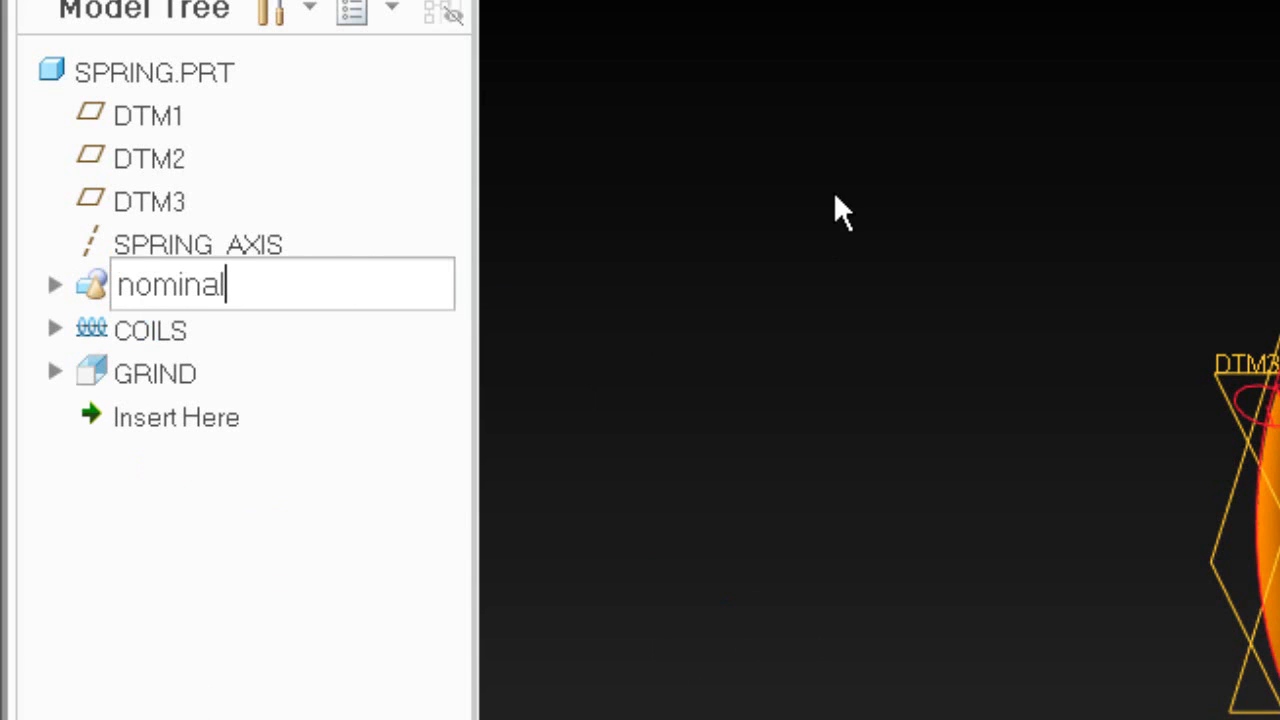
{"action": "type", "text": "_dims"}
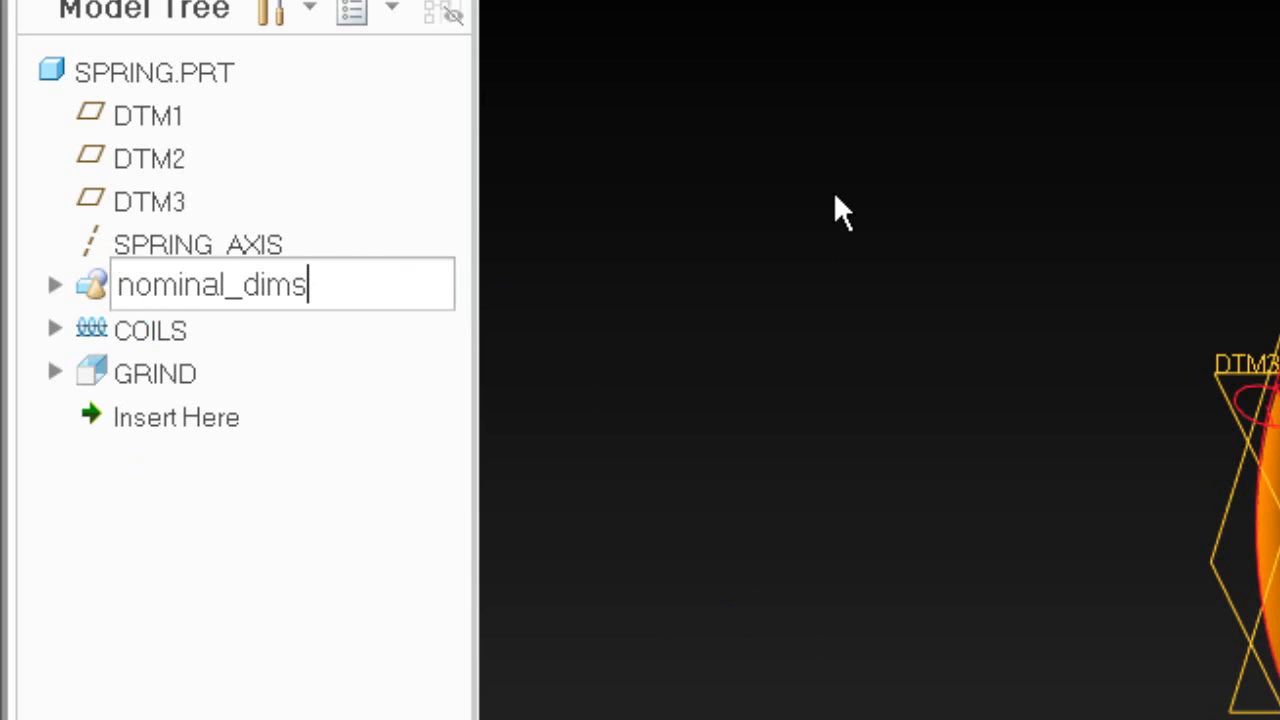
{"action": "key", "text": "Return"}
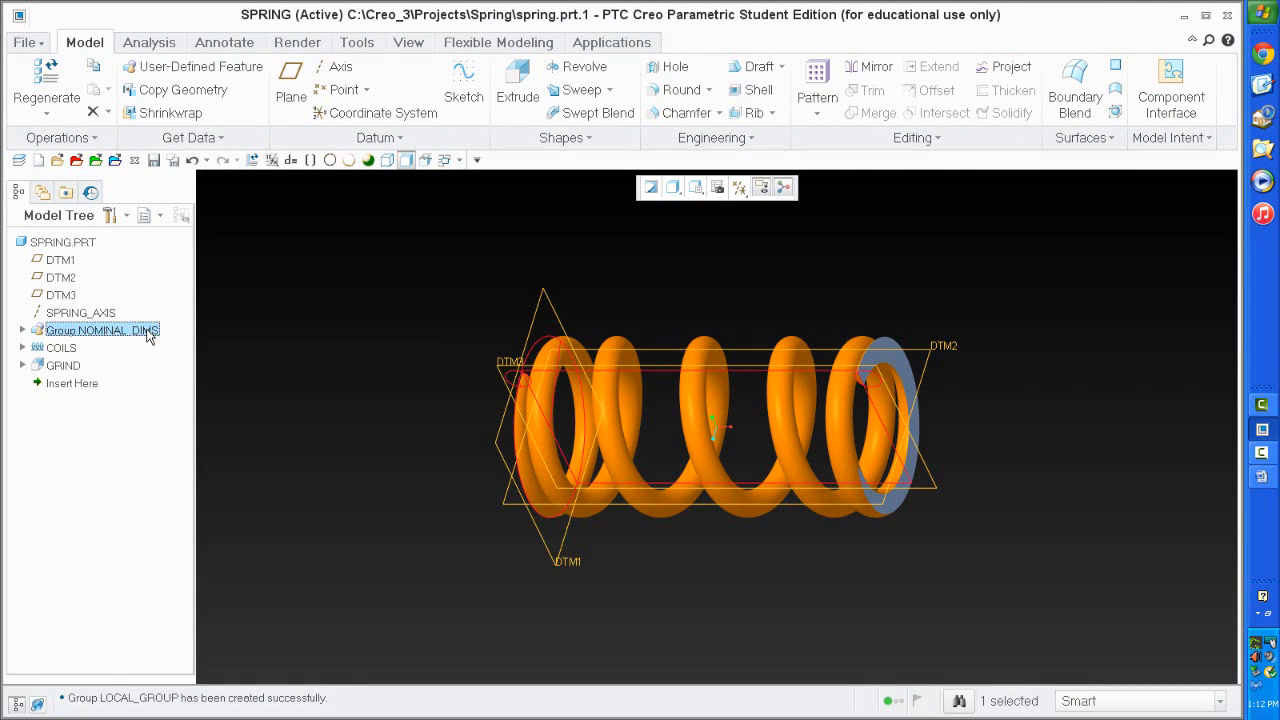
Show the dimensions of the NOMINAL_DIMS group, examine them on the spring from several sides, and clear them again.
{"action": "right_click", "coordinate": [148, 333]}
{"action": "left_click", "coordinate": [183, 366]}
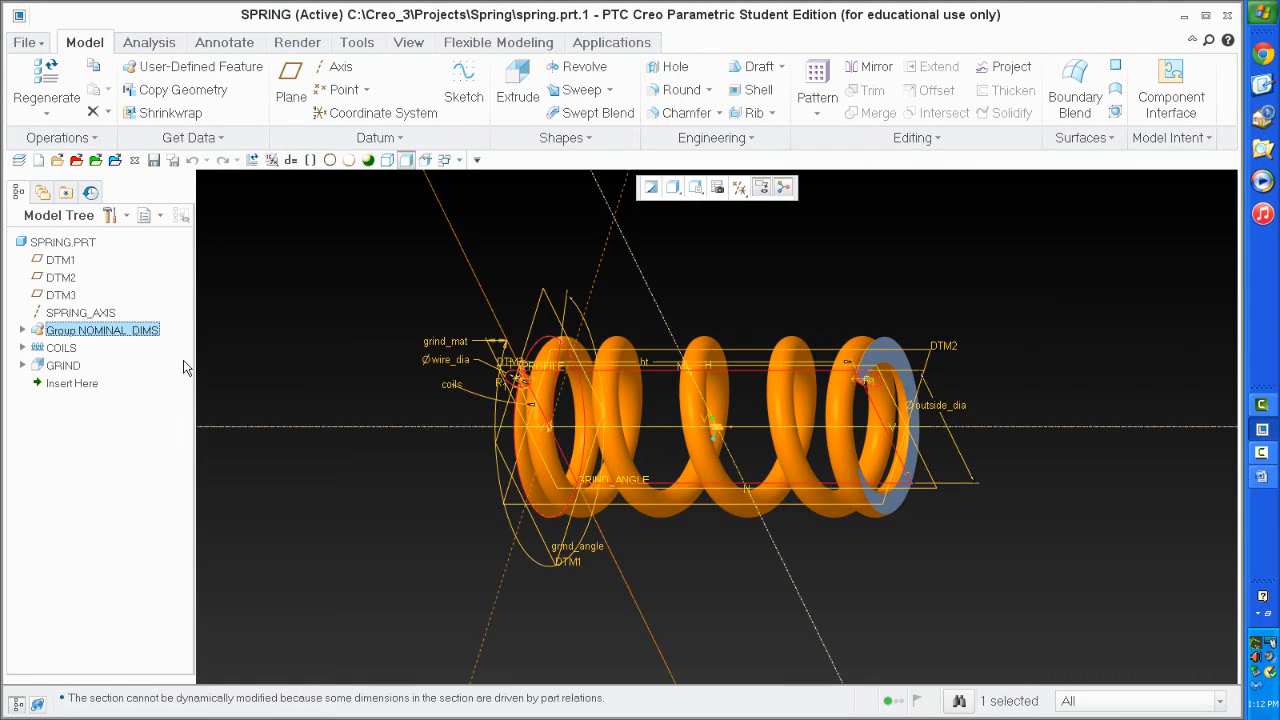
{"action": "middle_click_drag", "start_coordinate": [420, 477], "coordinate": [620, 371]}
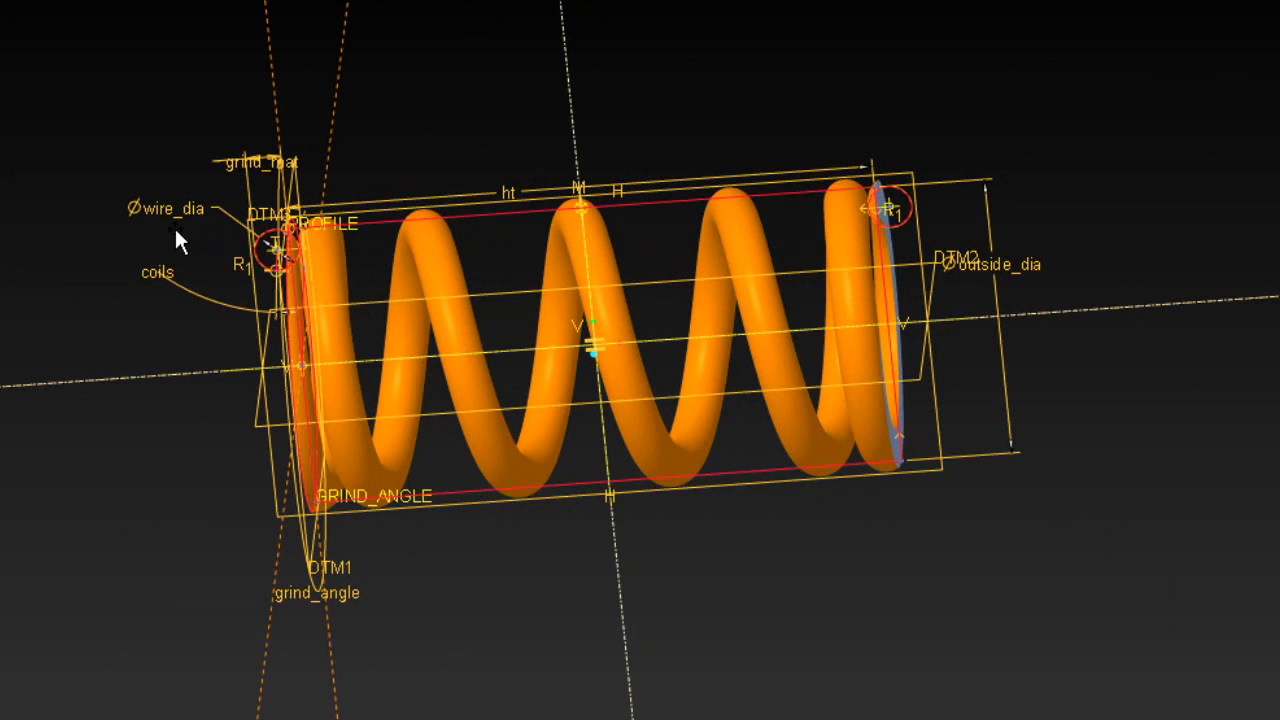
{"action": "middle_click_drag", "start_coordinate": [382, 238], "coordinate": [457, 234]}
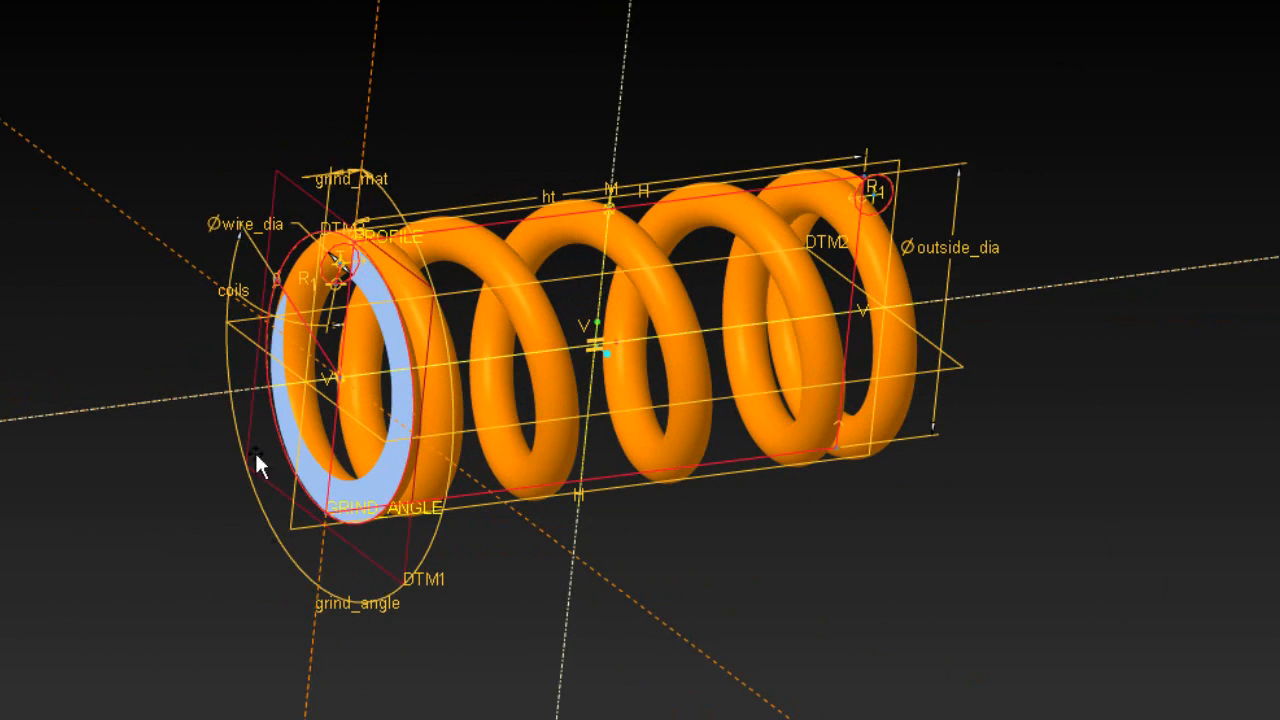
{"action": "mouse_move", "coordinate": [1001, 461]}
{"action": "middle_mouse_down"}
{"action": "mouse_move", "coordinate": [926, 471]}
{"action": "mouse_move", "coordinate": [960, 491]}
{"action": "mouse_move", "coordinate": [997, 443]}
{"action": "mouse_move", "coordinate": [951, 534]}
{"action": "middle_mouse_up"}
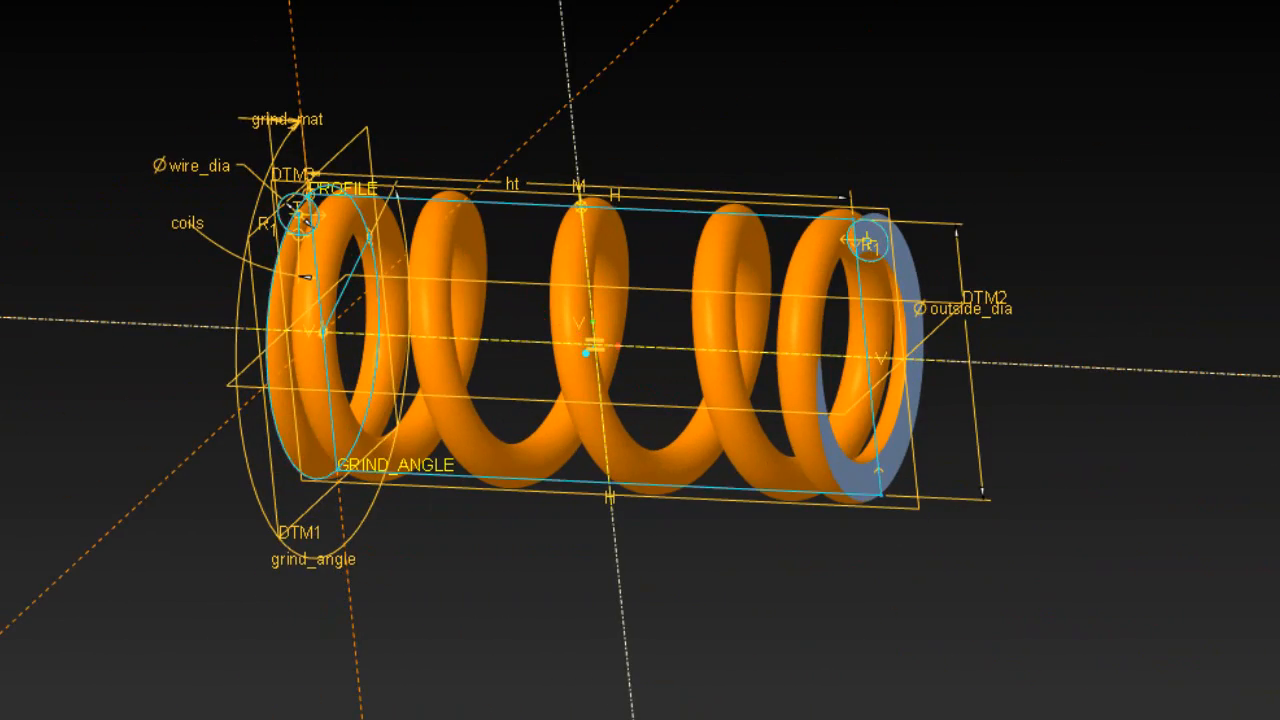
{"action": "left_click", "coordinate": [0, 390]}
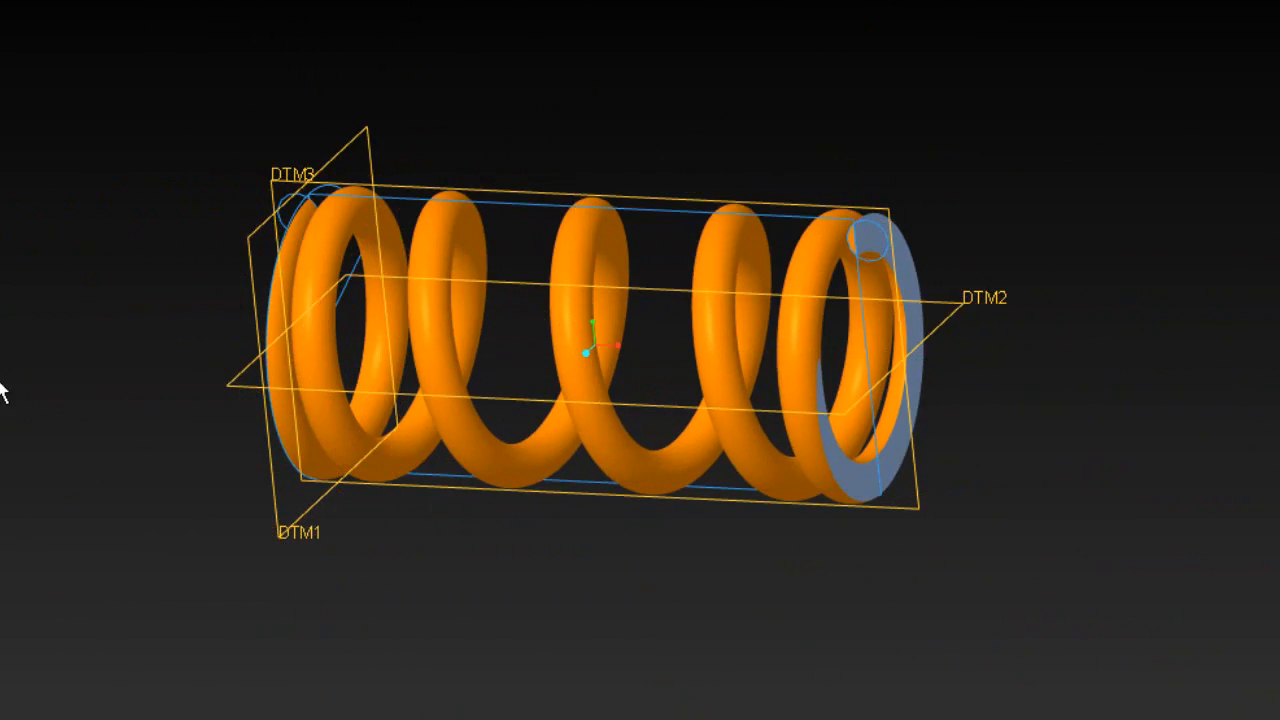
Turn off the display of all datum features and restore the spring's default orientation.
{"action": "left_click", "coordinate": [634, 0]}
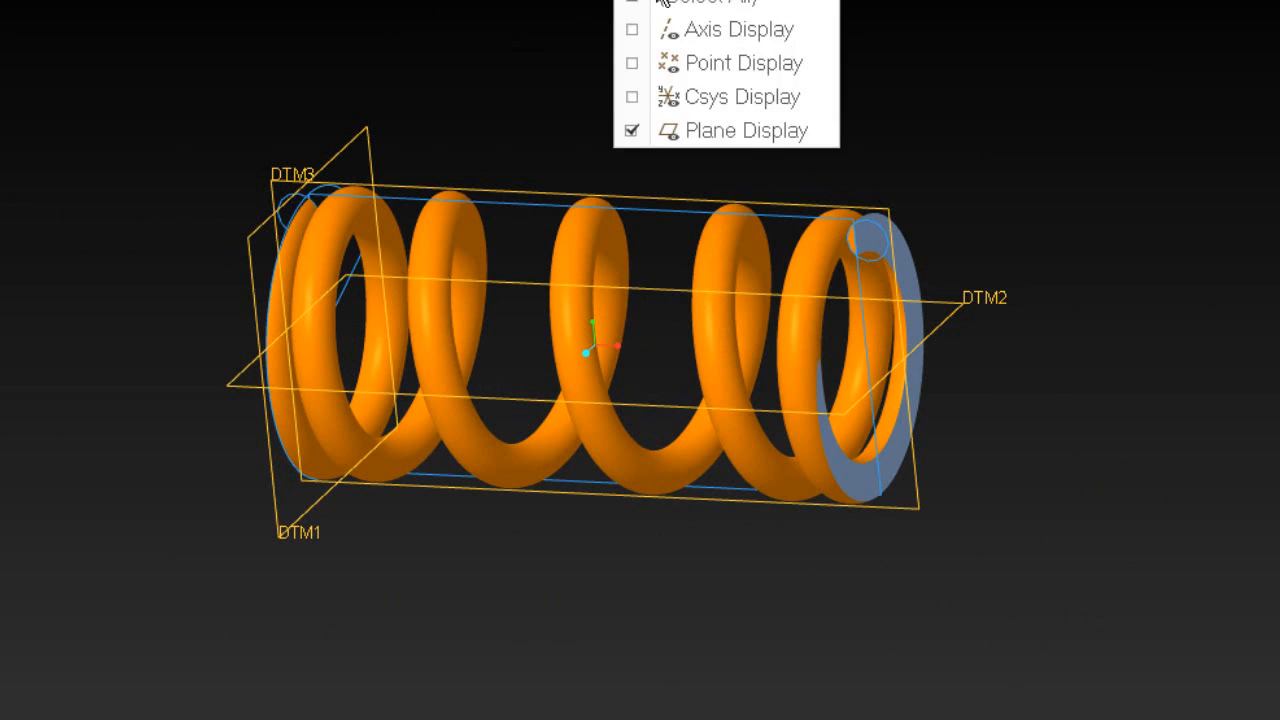
{"action": "left_click", "coordinate": [661, 1]}
{"action": "left_click", "coordinate": [661, 1]}
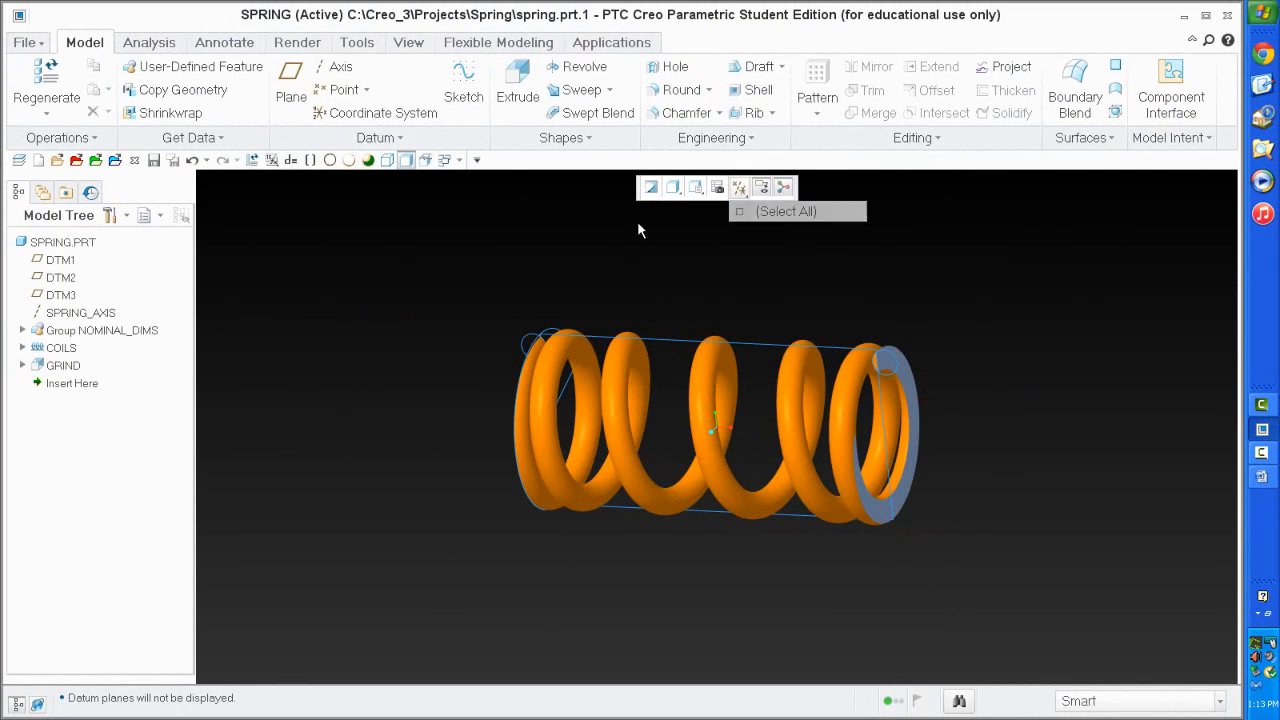
{"action": "middle_click_drag", "start_coordinate": [197, 354], "coordinate": [320, 308]}
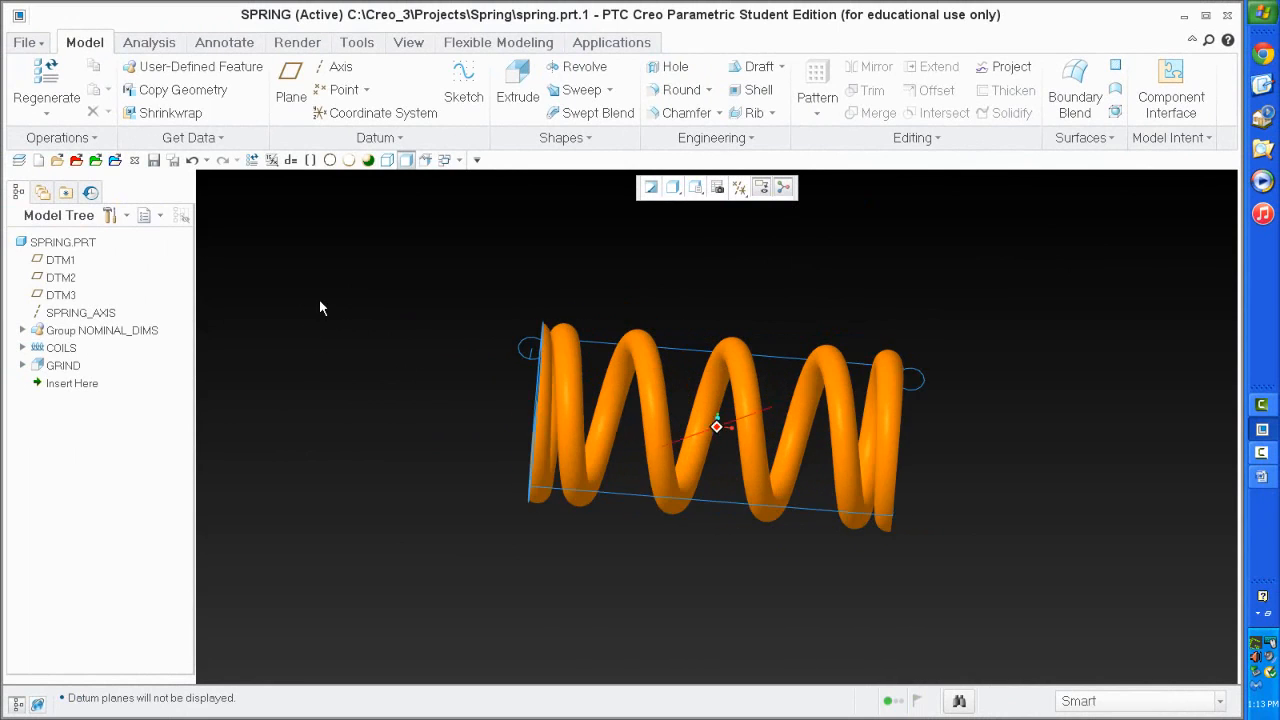
{"action": "key", "text": "ctrl+d"}
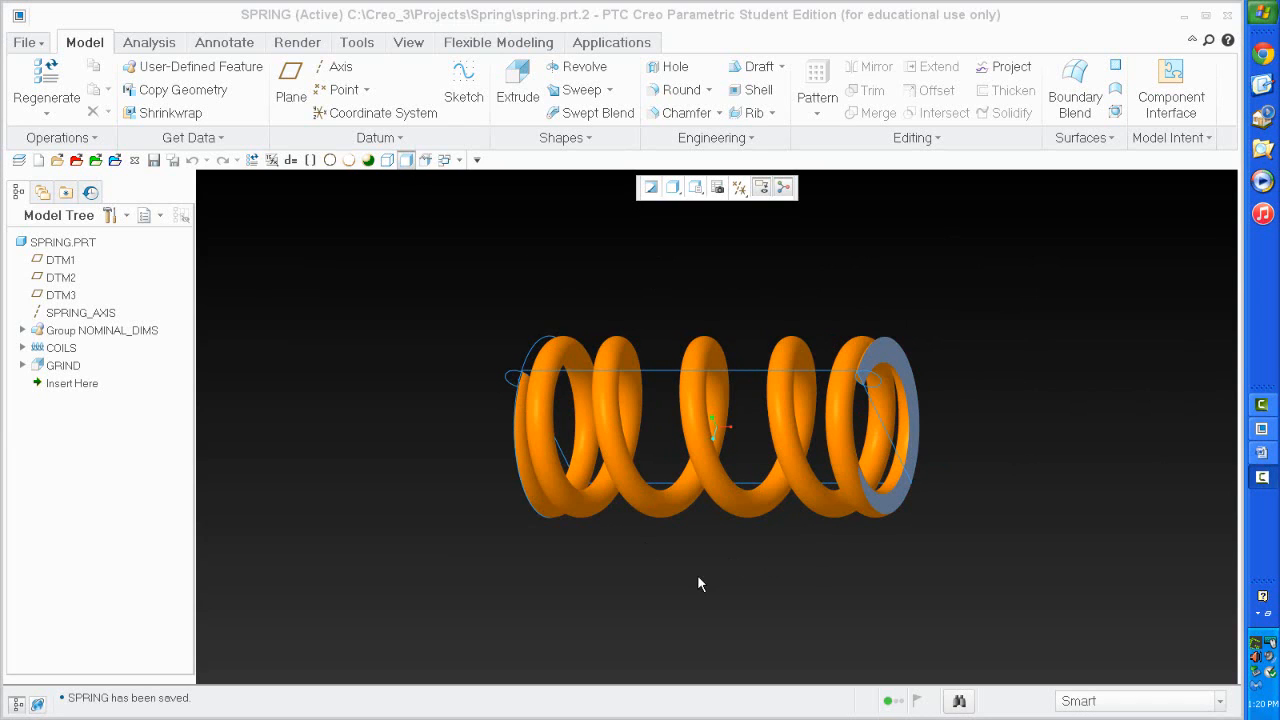
{"action": "middle_click_drag", "start_coordinate": [698, 584], "coordinate": [750, 528]}
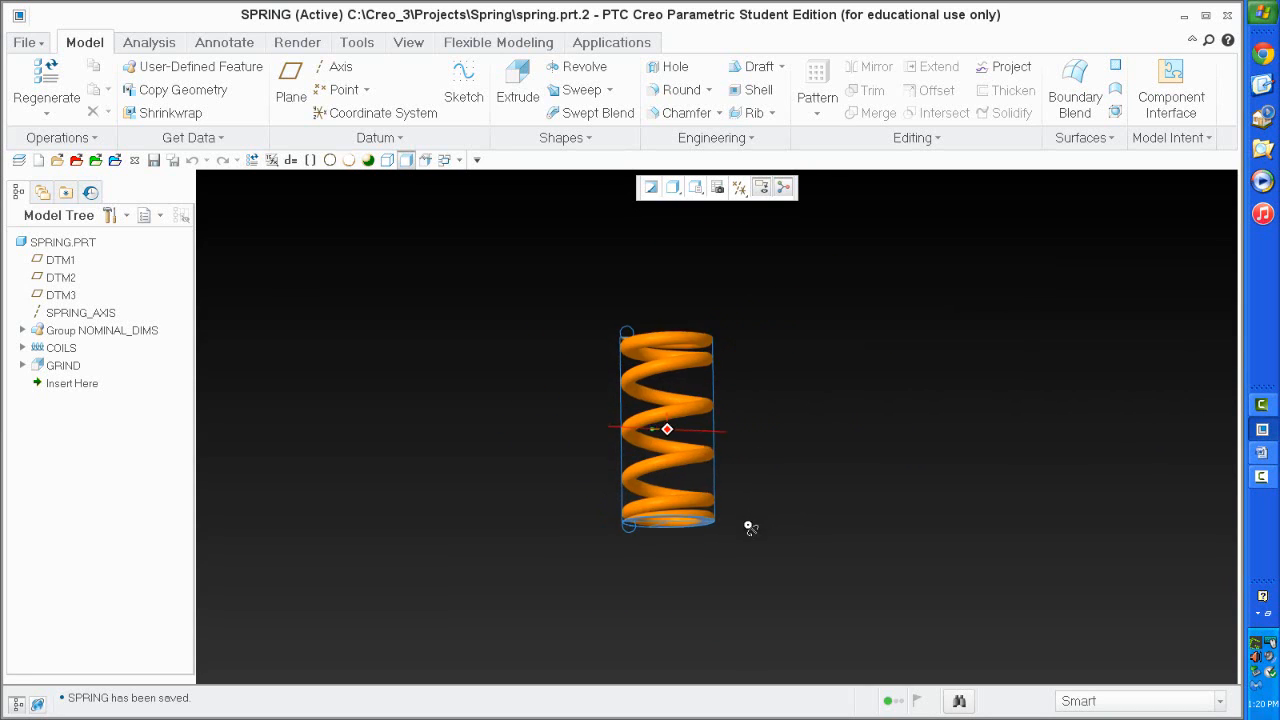
{"action": "scroll", "coordinate": [660, 556], "scroll_direction": "down", "scroll_amount": 5}
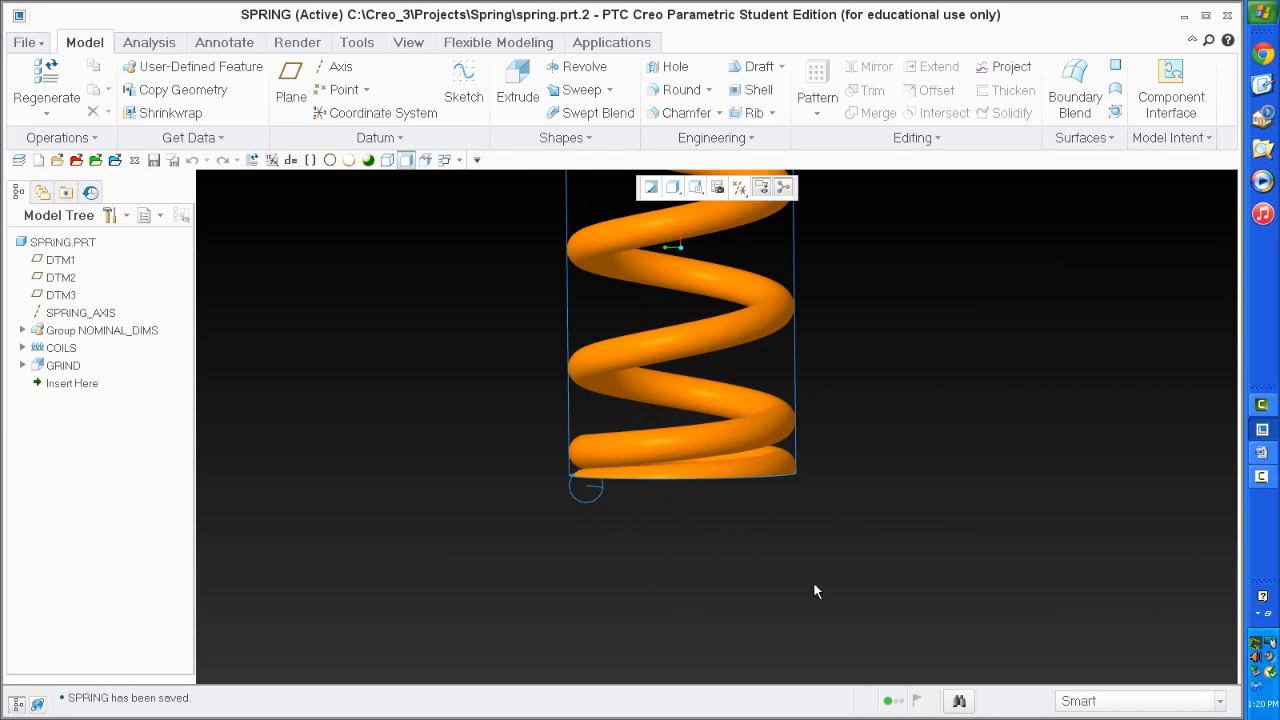
{"action": "scroll", "coordinate": [638, 576], "scroll_direction": "up", "scroll_amount": 3}
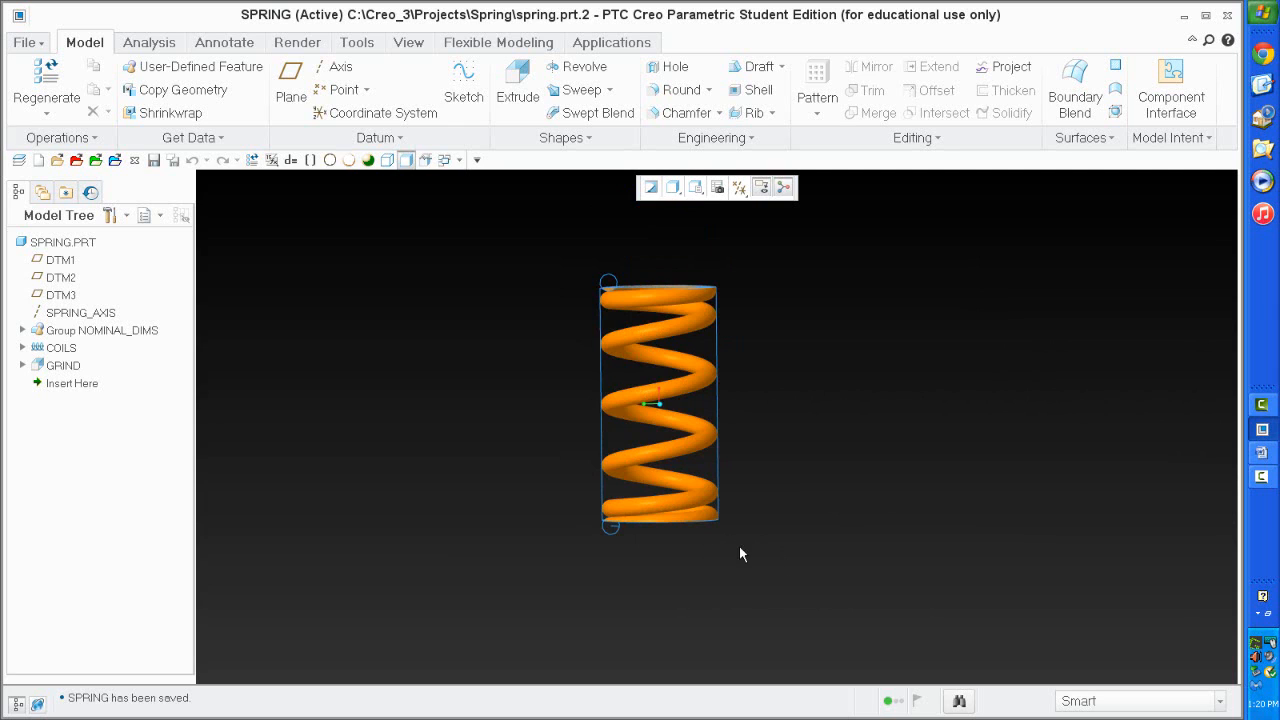
{"action": "middle_click_drag", "start_coordinate": [781, 513], "coordinate": [736, 472]}
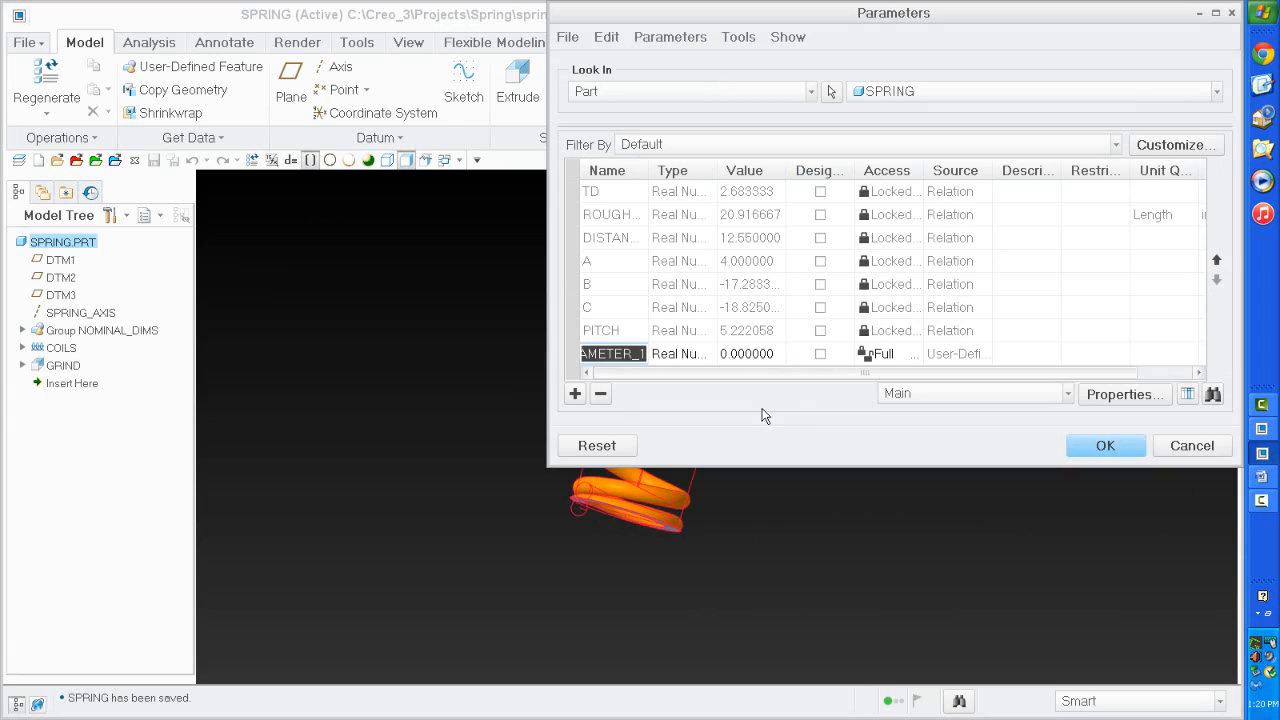
Name the new parameter message, make it a String with the value test, and accept the parameter table.
{"action": "type", "text": "msg"}
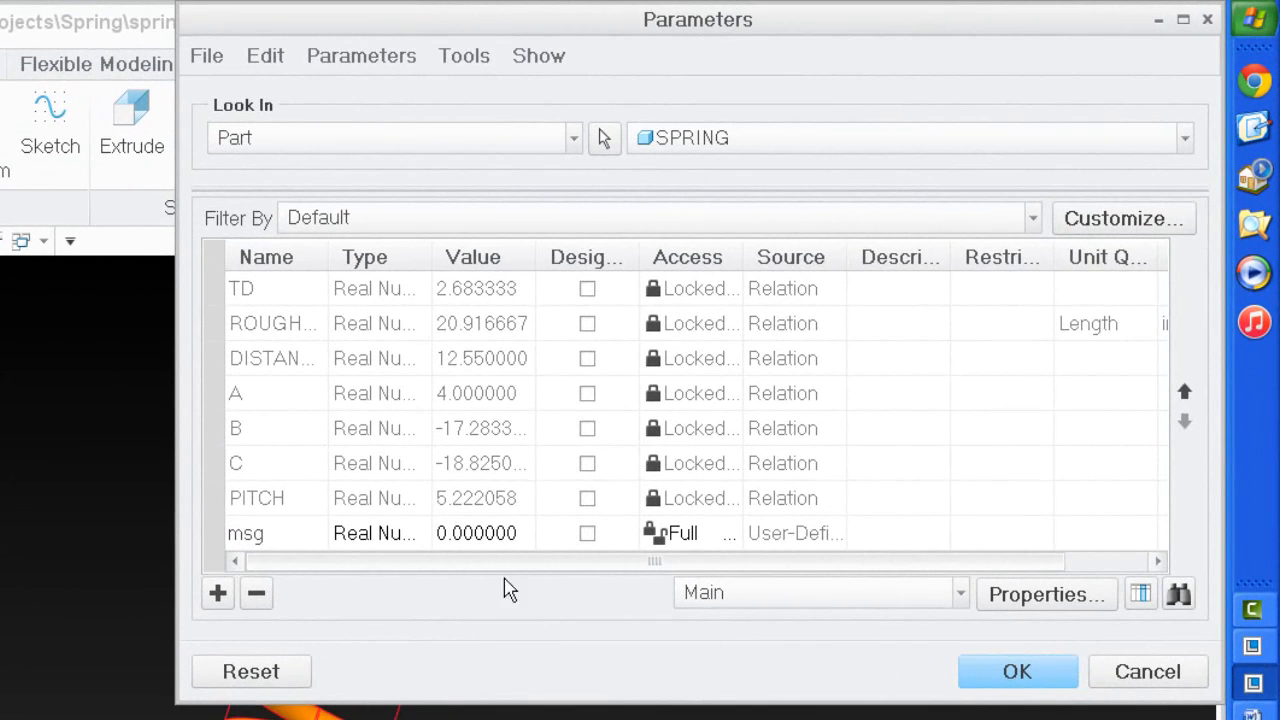
{"action": "left_click_drag", "start_coordinate": [266, 532], "coordinate": [119, 522]}
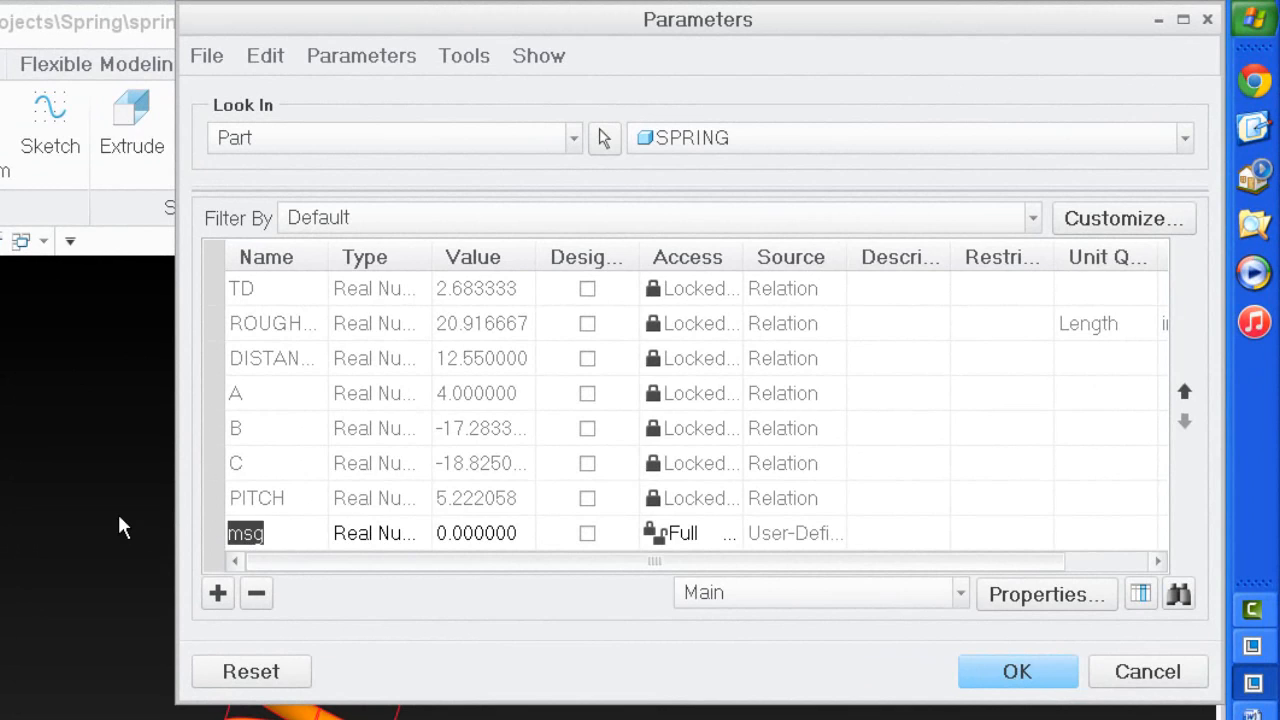
{"action": "type", "text": "message"}
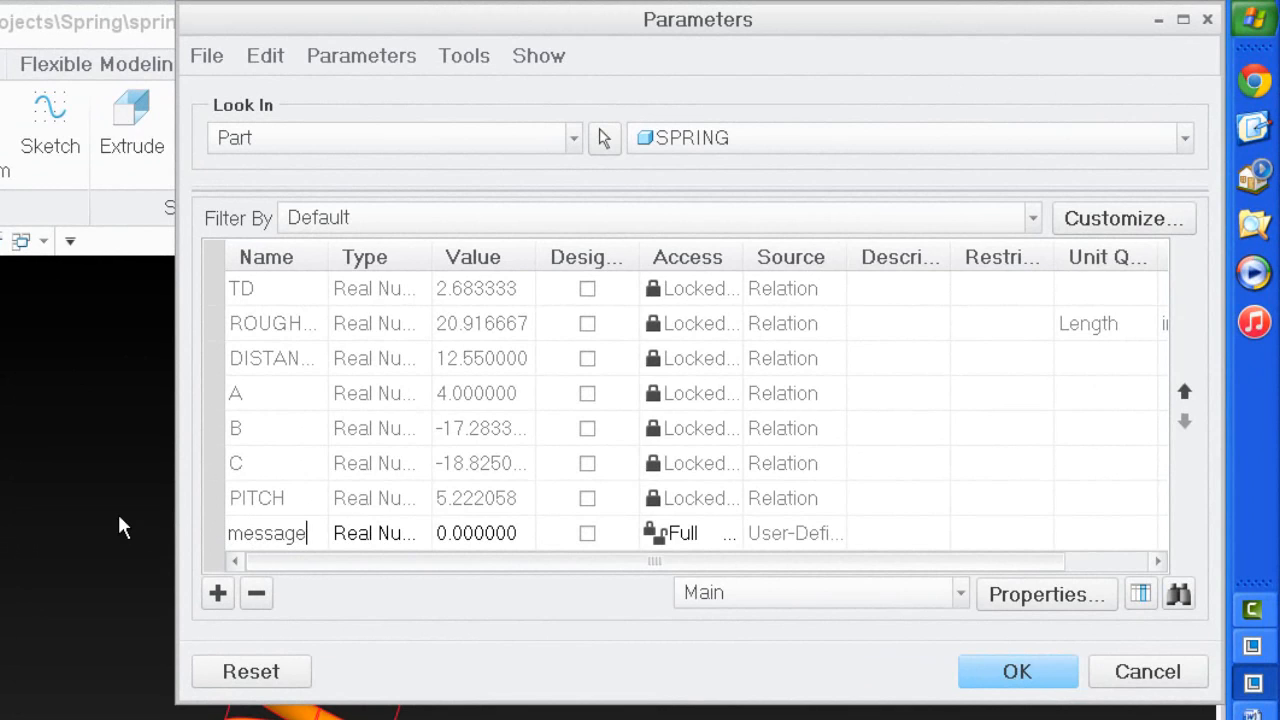
{"action": "left_click", "coordinate": [407, 531]}
{"action": "left_click", "coordinate": [418, 535]}
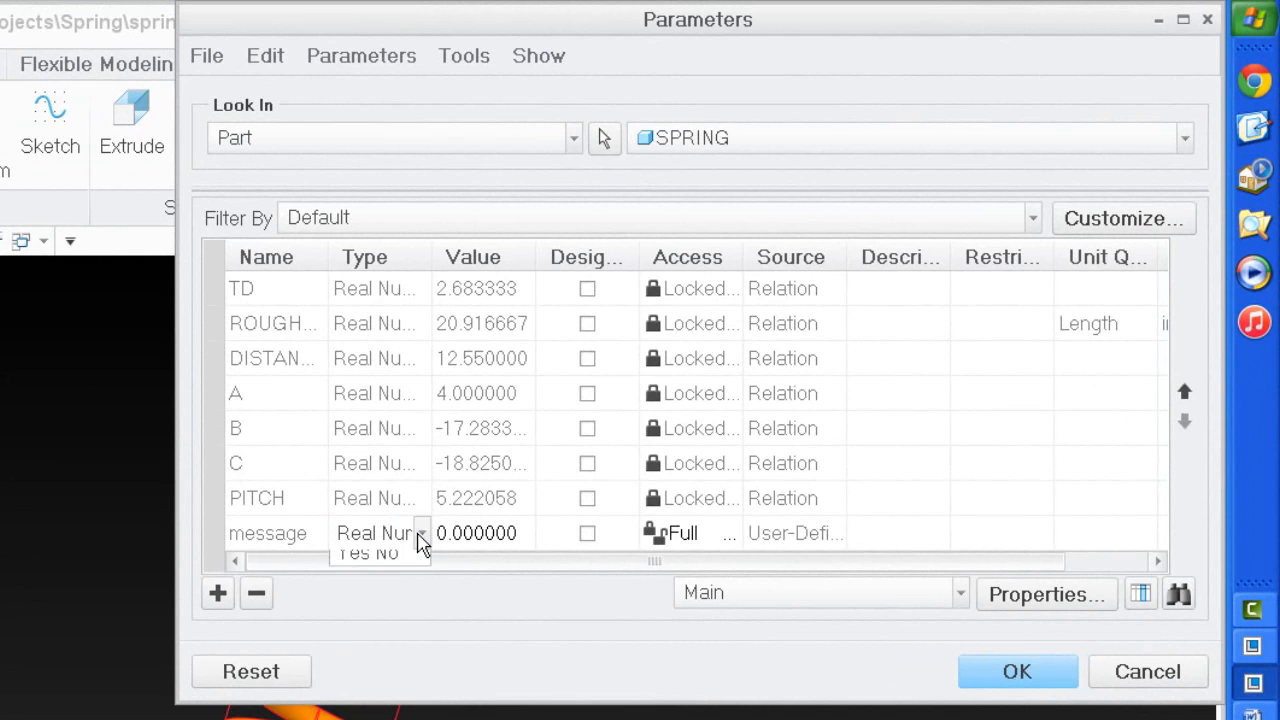
{"action": "left_click", "coordinate": [406, 614]}
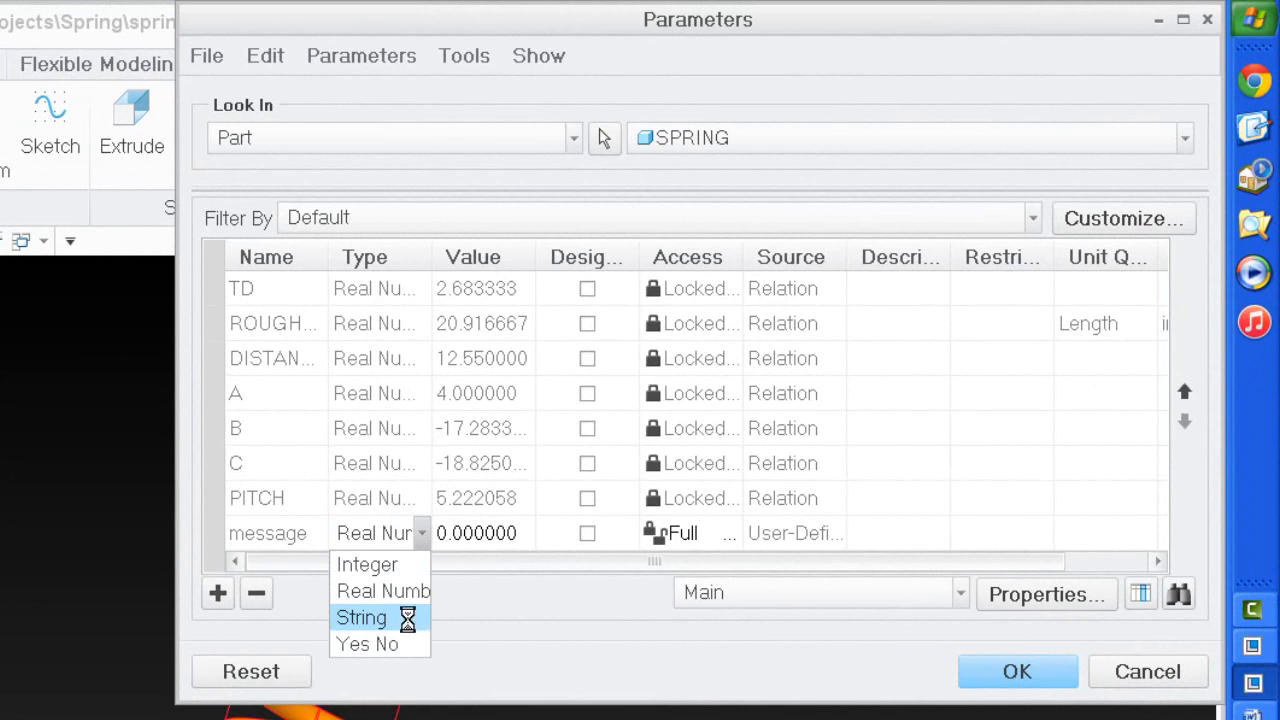
{"action": "left_click", "coordinate": [458, 538]}
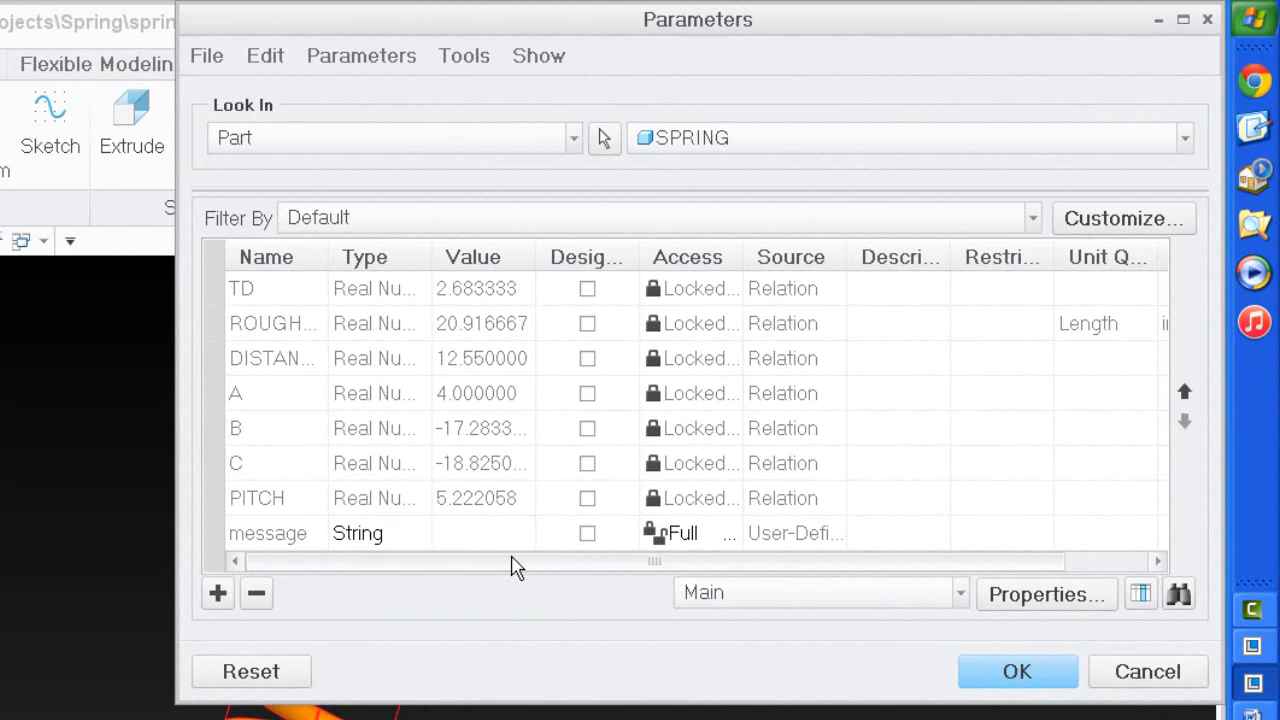
{"action": "type", "text": "test"}
{"action": "left_click", "coordinate": [1040, 675]}
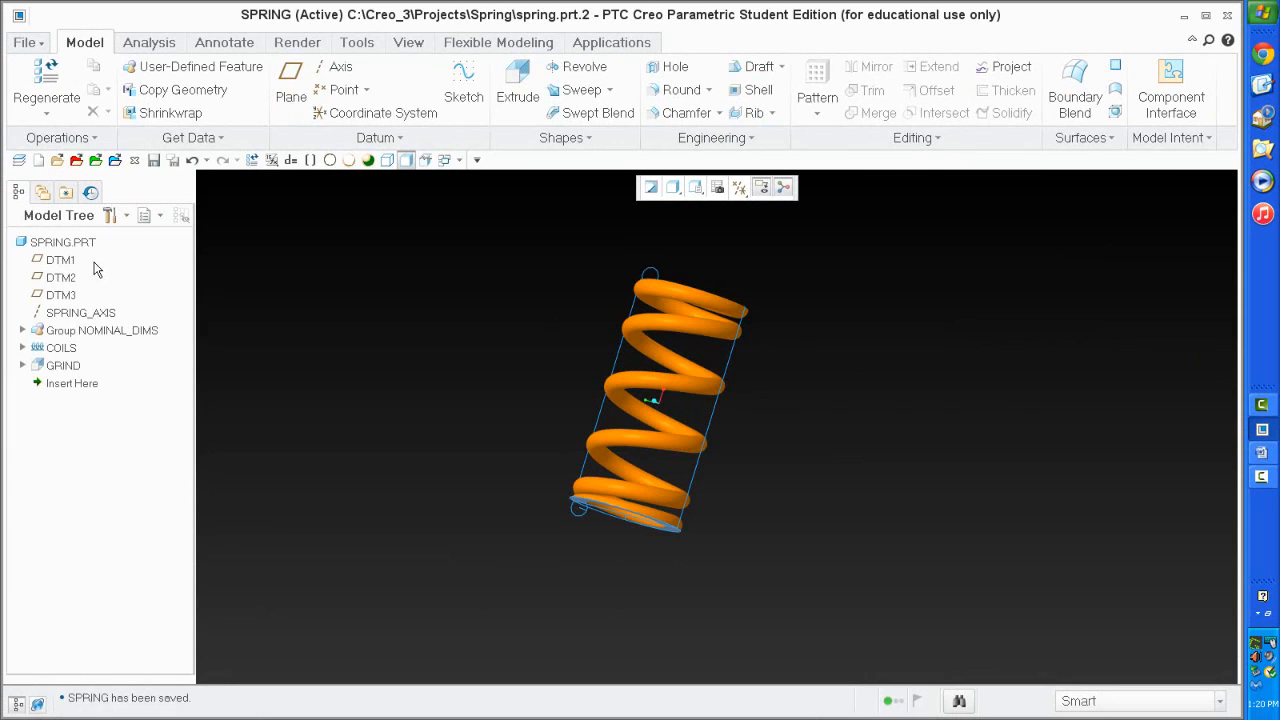
Turn on the display of all datum features and restore the spring's default orientation.
{"action": "left_click", "coordinate": [60, 295]}
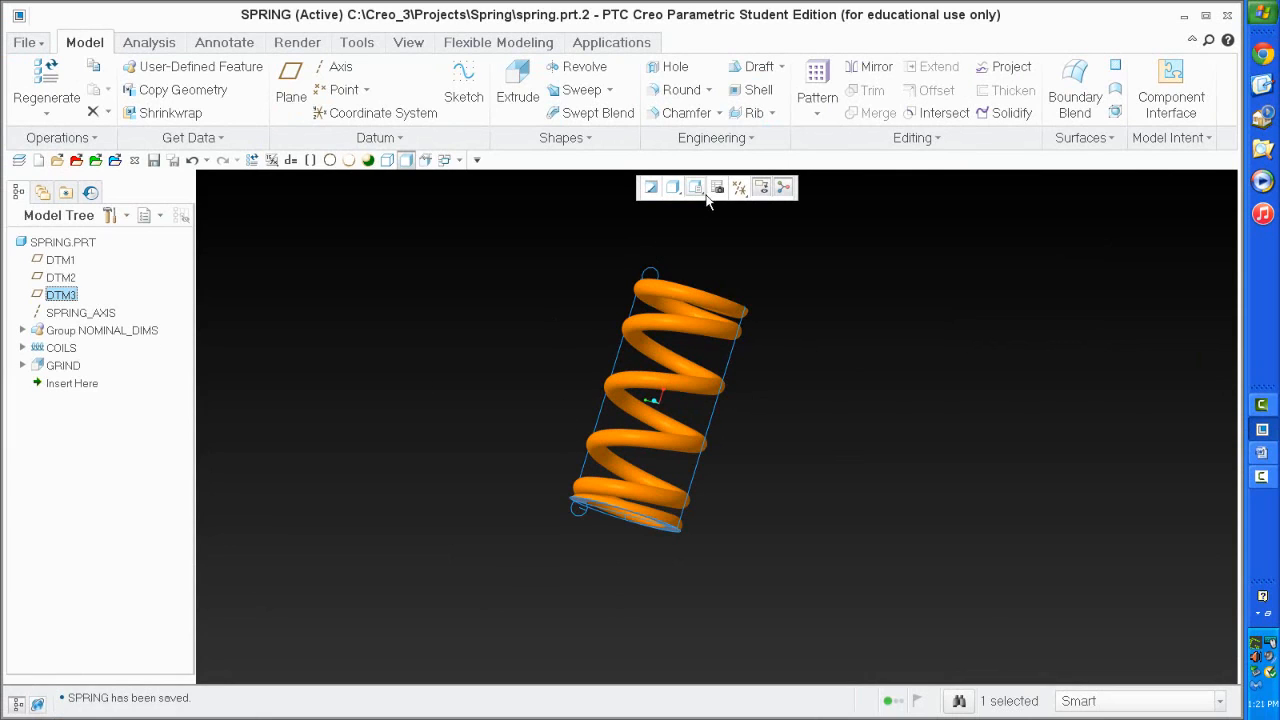
{"action": "left_click", "coordinate": [739, 187]}
{"action": "left_click", "coordinate": [787, 212]}
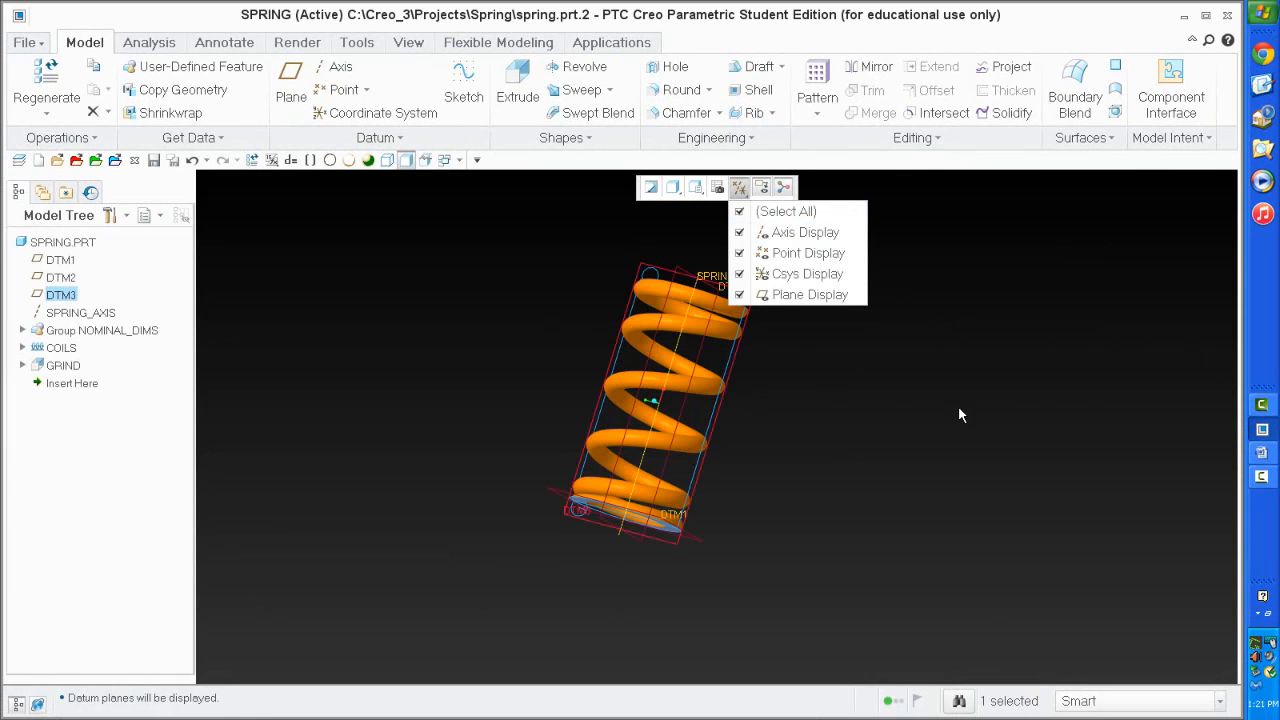
{"action": "middle_click_drag", "start_coordinate": [897, 427], "coordinate": [919, 447]}
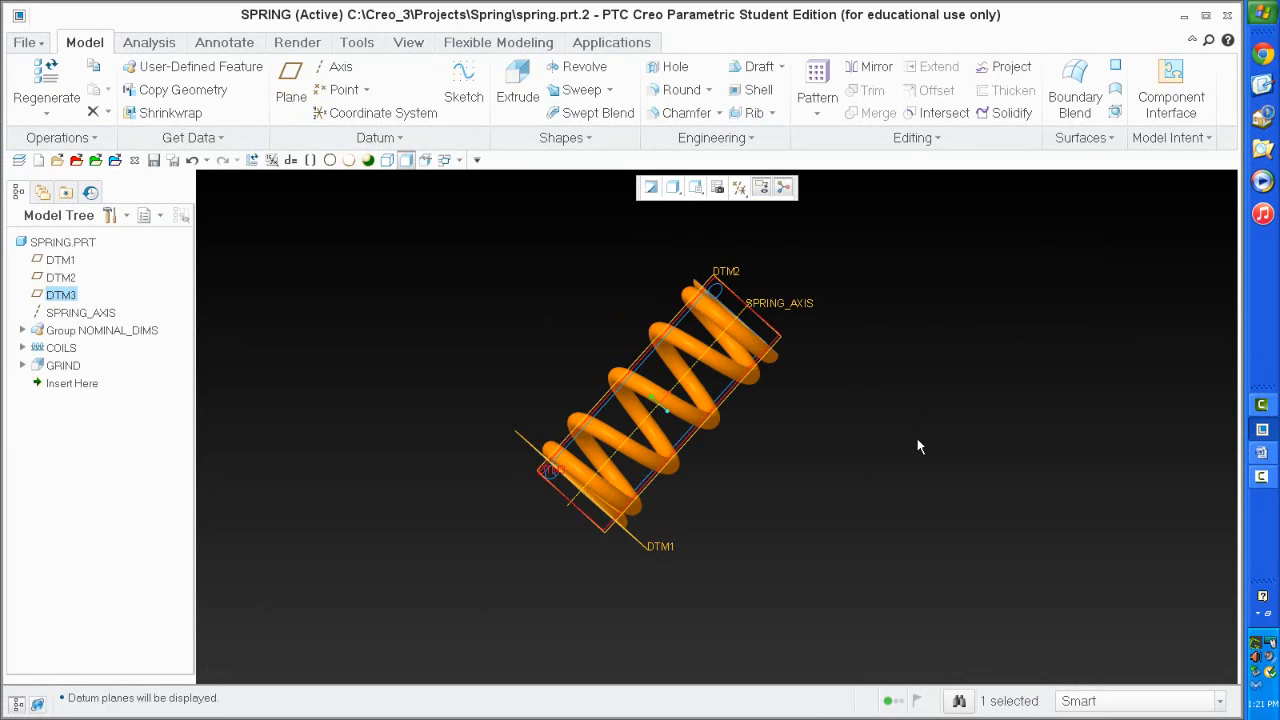
{"action": "key", "text": "ctrl+d"}
{"action": "left_click", "coordinate": [424, 345]}
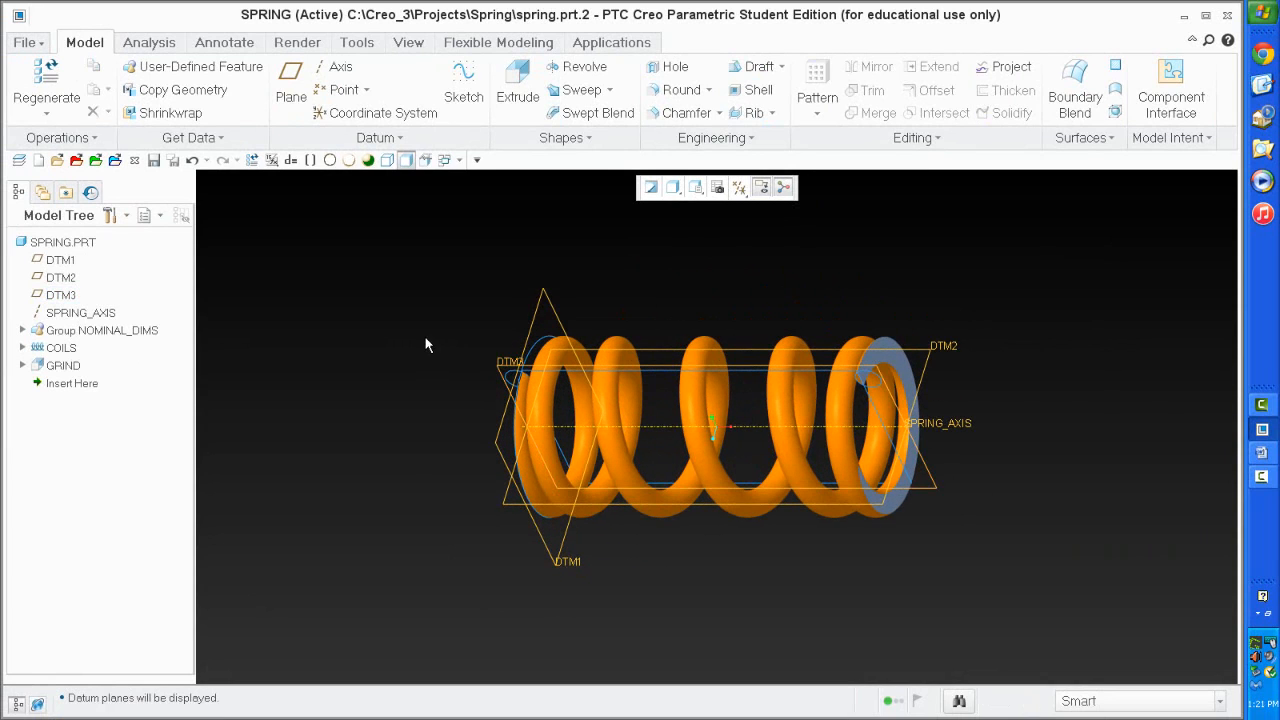
Start a cosmetic sketch on DTM3, oriented with datum plane DTM1 facing Top.
{"action": "left_click", "coordinate": [499, 358]}
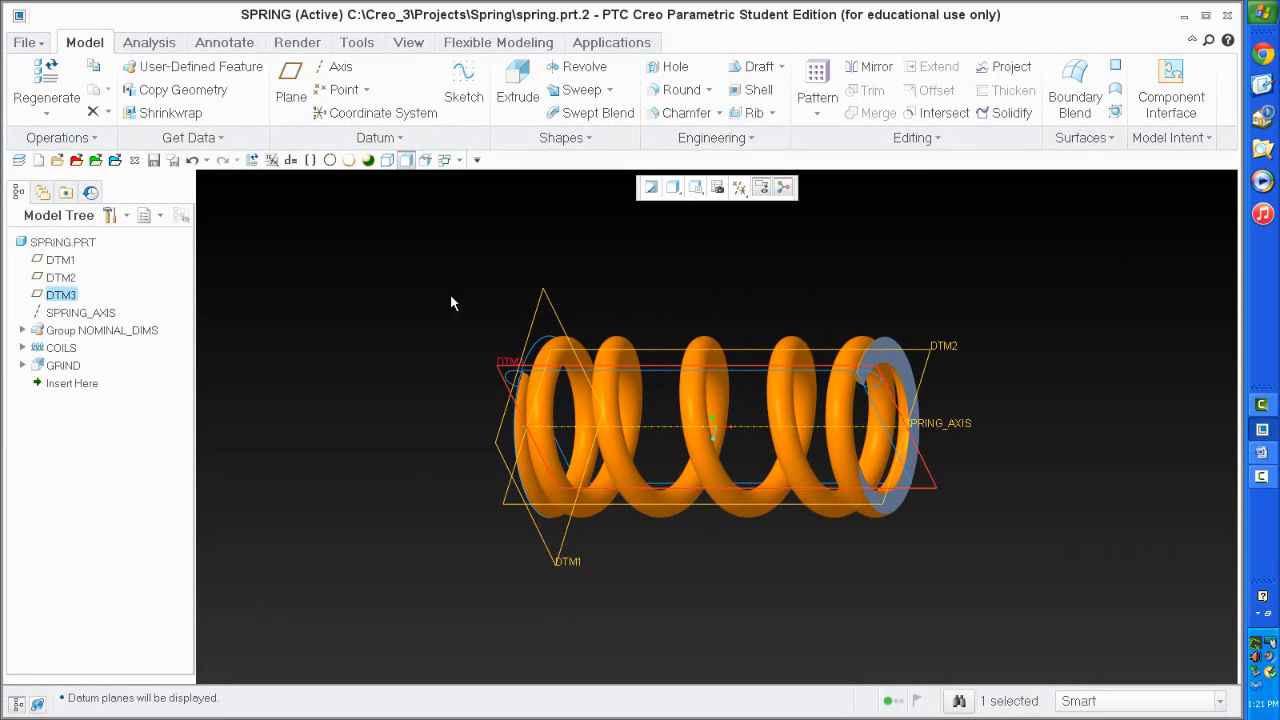
{"action": "left_click", "coordinate": [678, 137]}
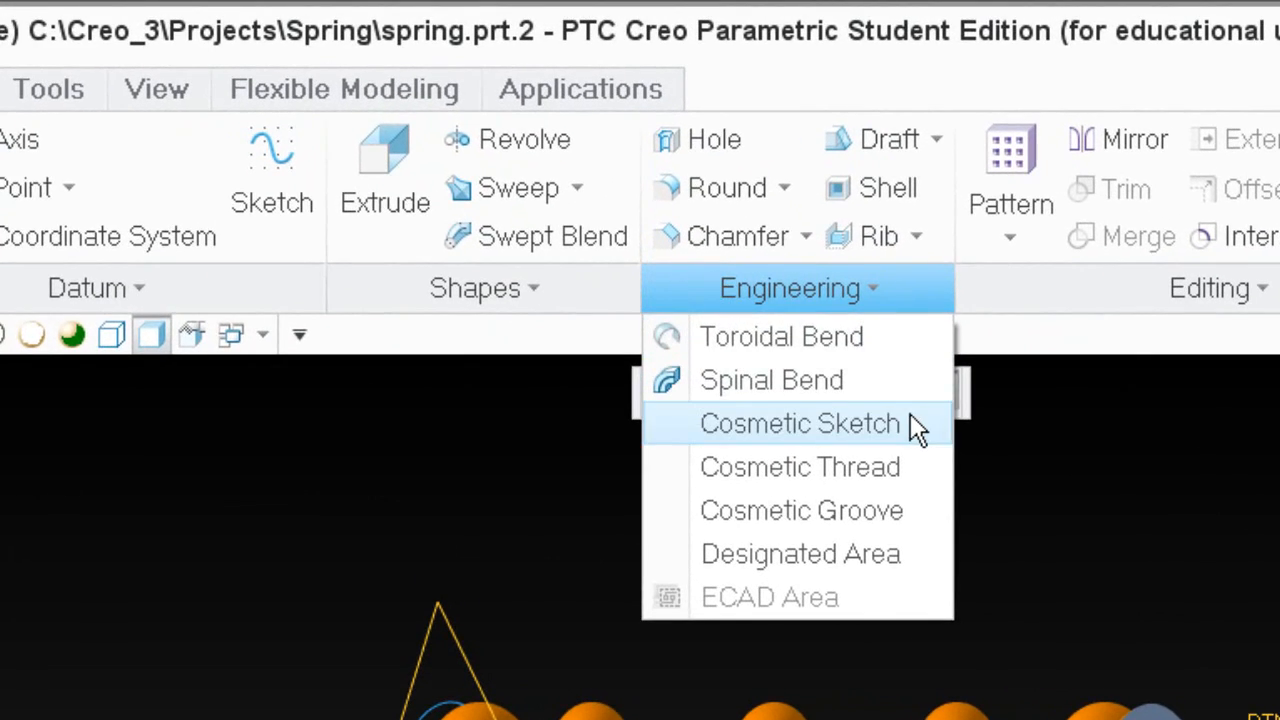
{"action": "left_click", "coordinate": [905, 415]}
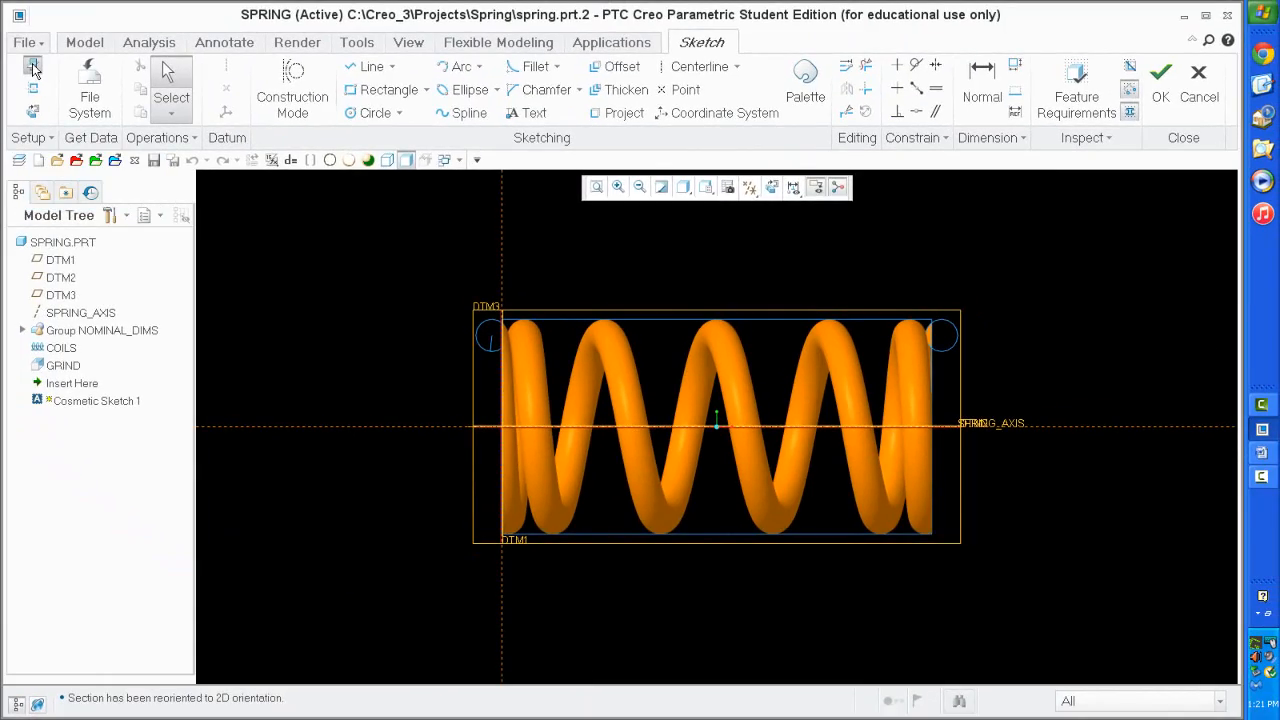
{"action": "left_click", "coordinate": [33, 68]}
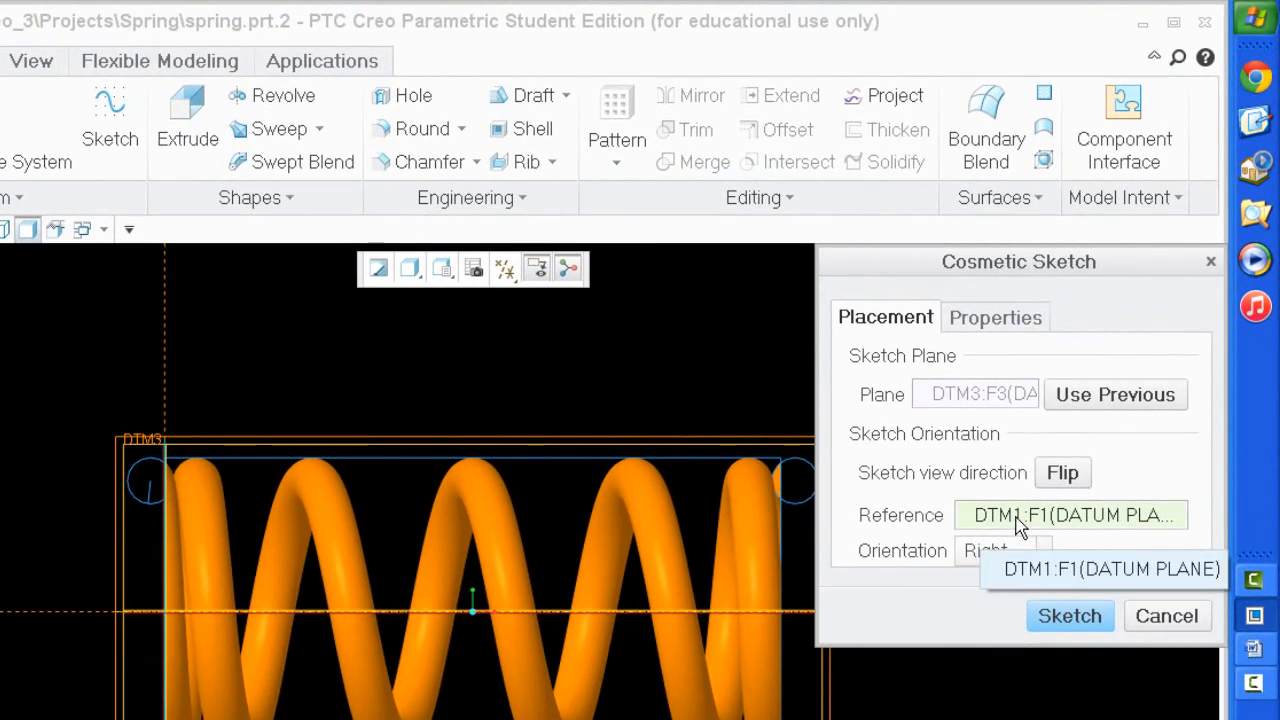
{"action": "left_click", "coordinate": [1016, 563]}
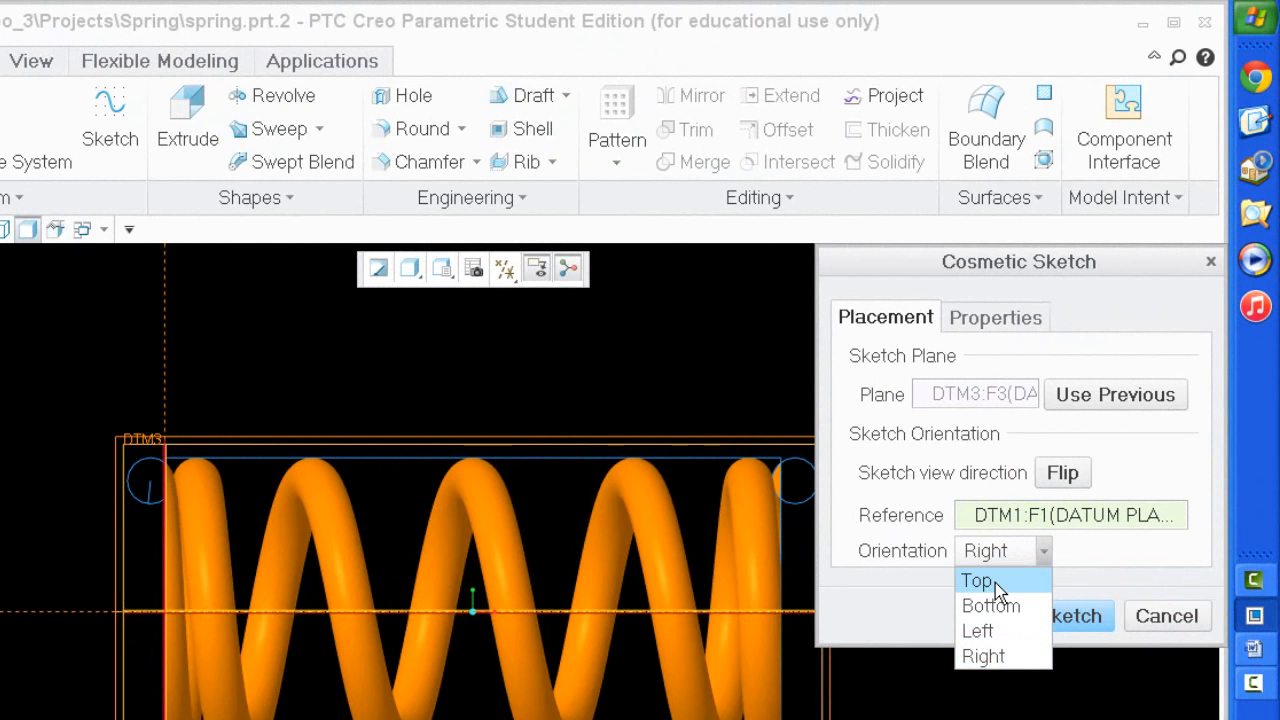
{"action": "left_click", "coordinate": [977, 581]}
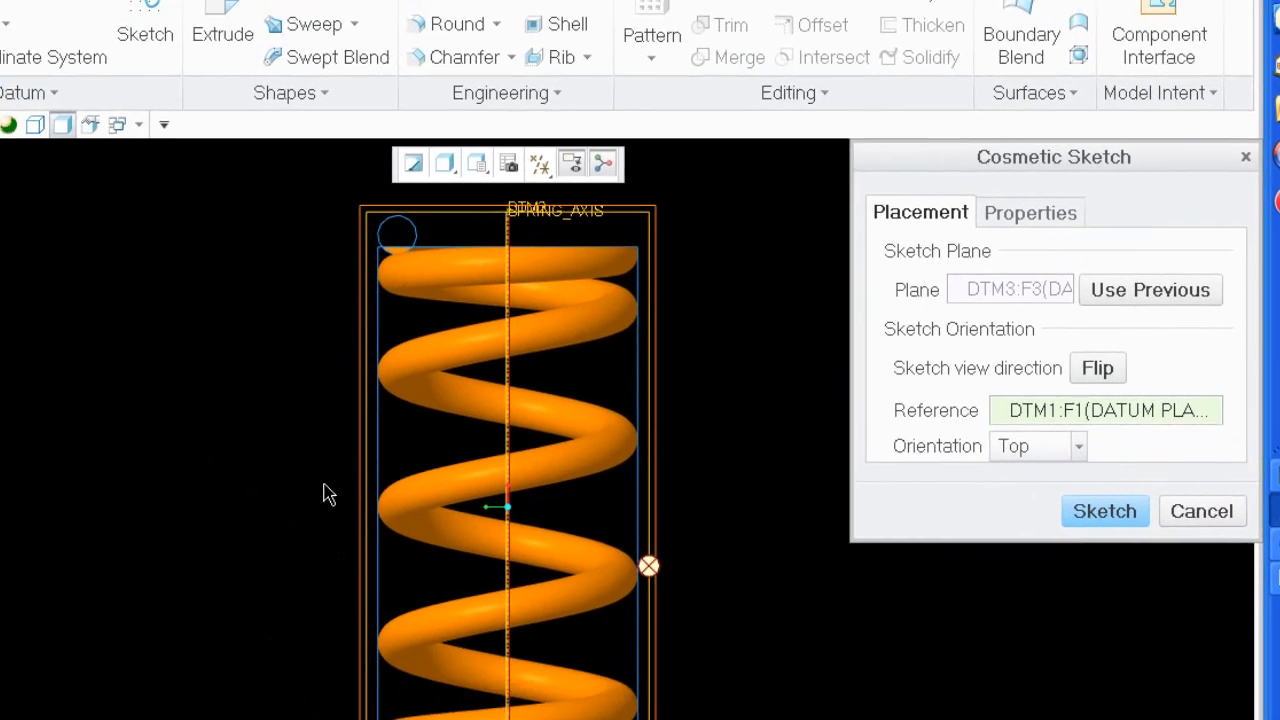
{"action": "scroll", "coordinate": [447, 520], "scroll_direction": "up", "scroll_amount": 3}
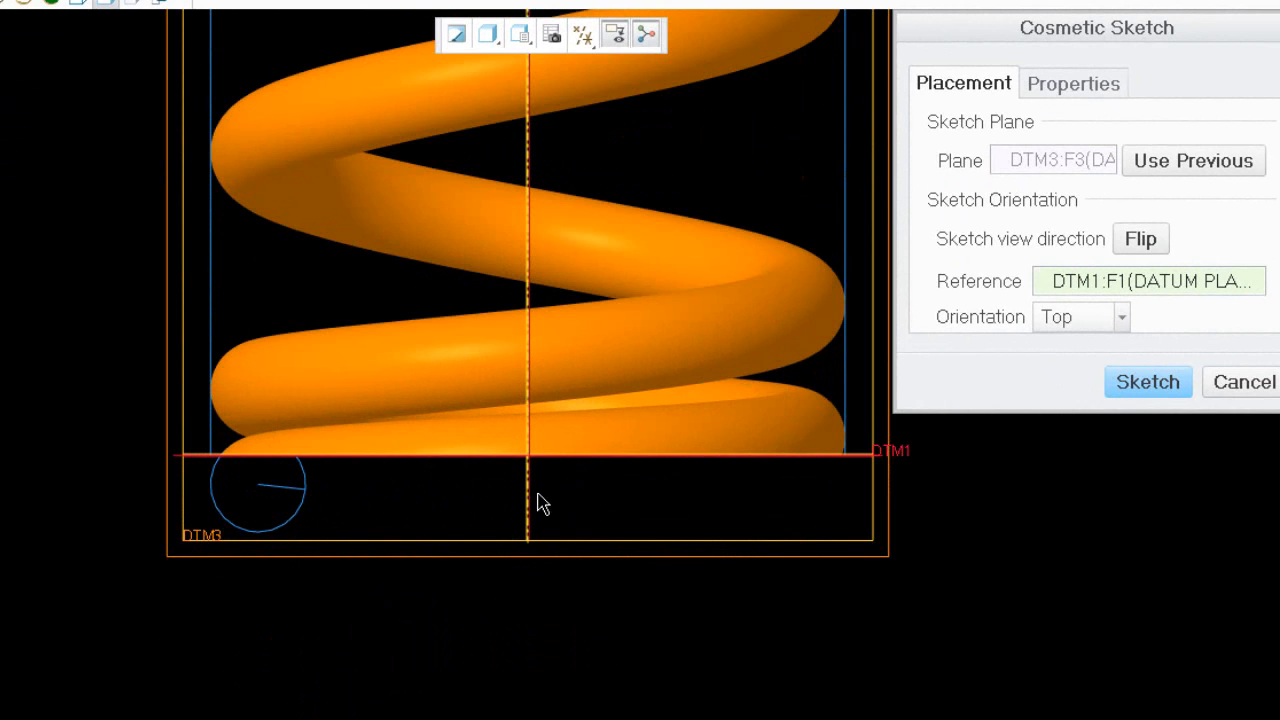
{"action": "left_click", "coordinate": [1142, 378]}
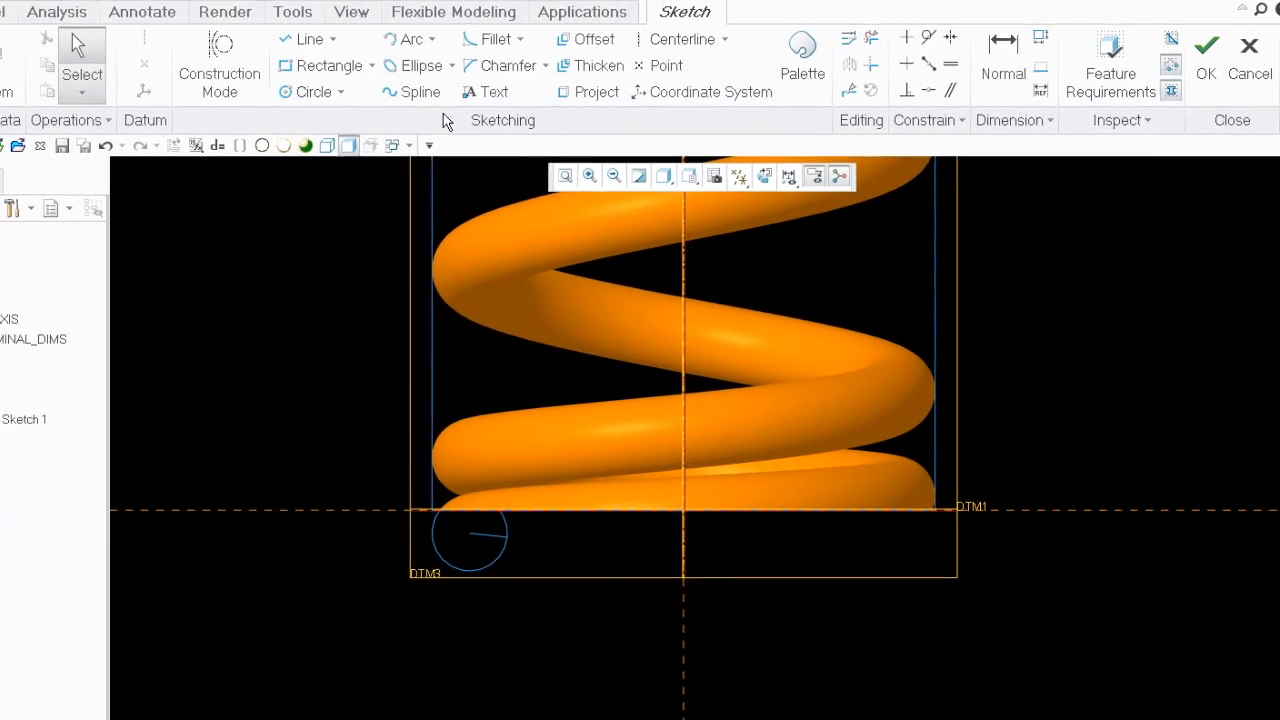
Sketch a text about 1.95 high on the spring axis, about 2.24 below DTM1, taking its content from the MESSAGE parameter.
{"action": "left_click", "coordinate": [494, 106]}
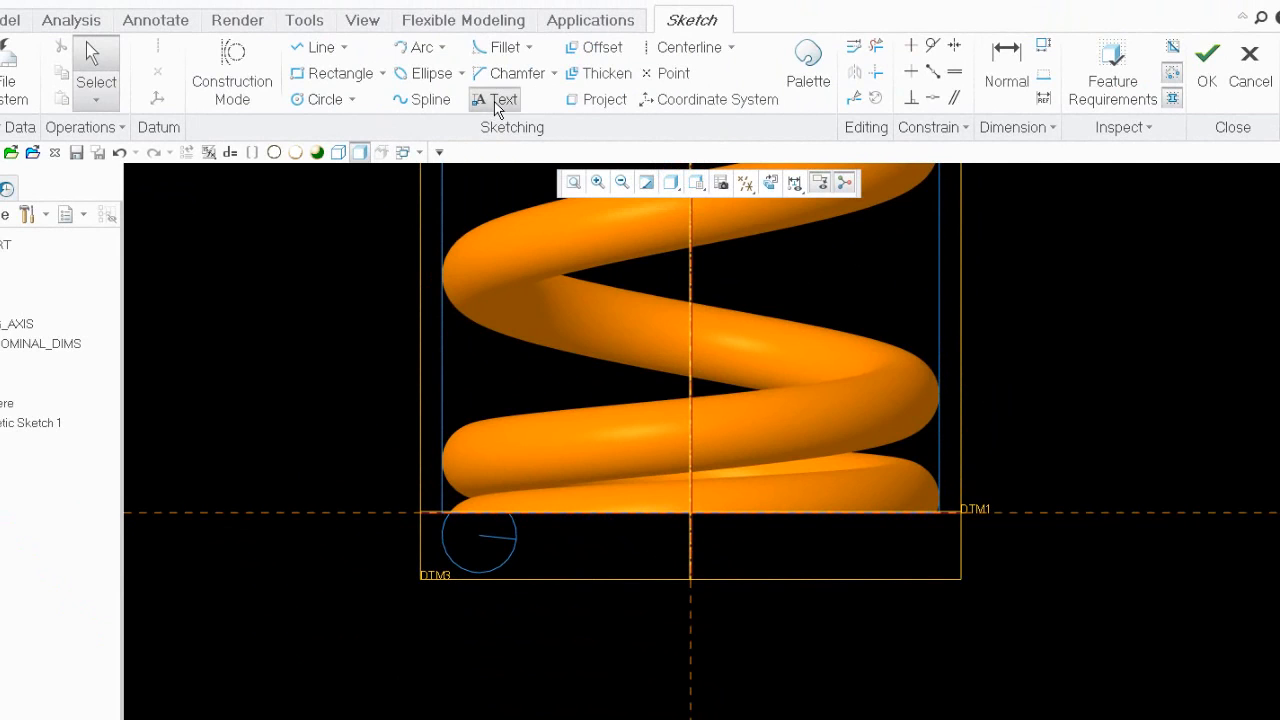
{"action": "left_click", "coordinate": [690, 623]}
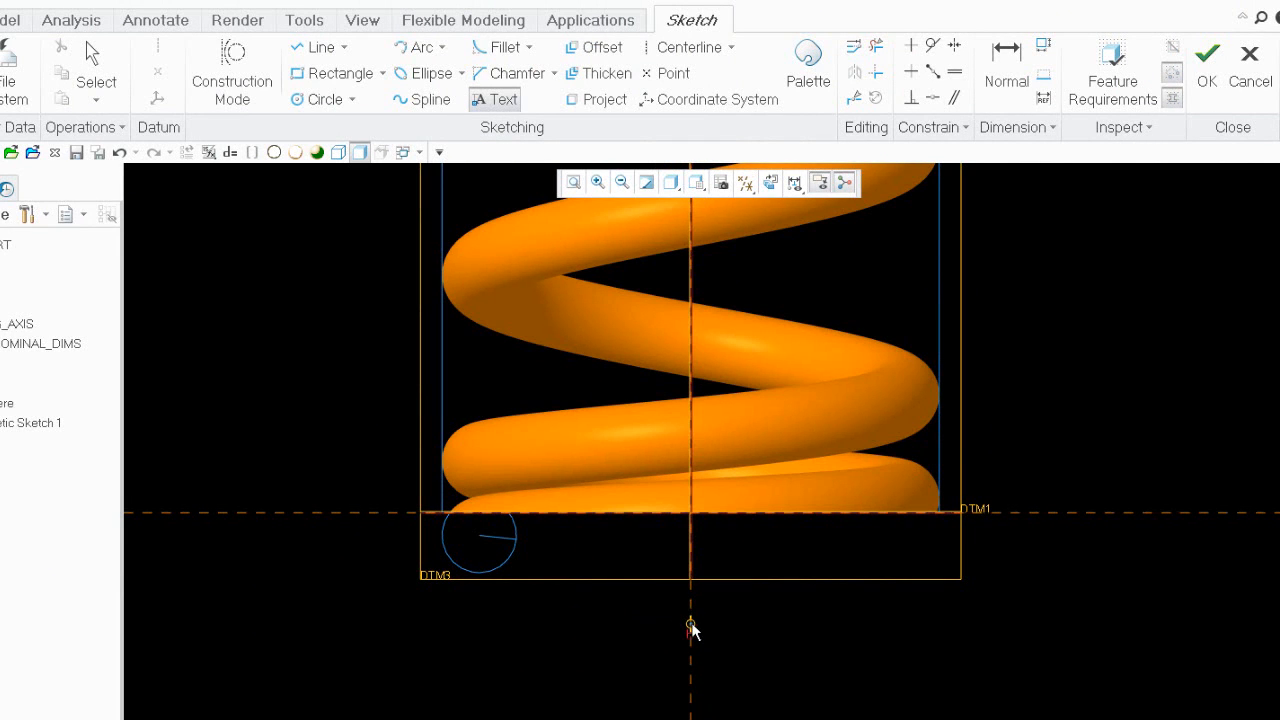
{"action": "left_click", "coordinate": [688, 534]}
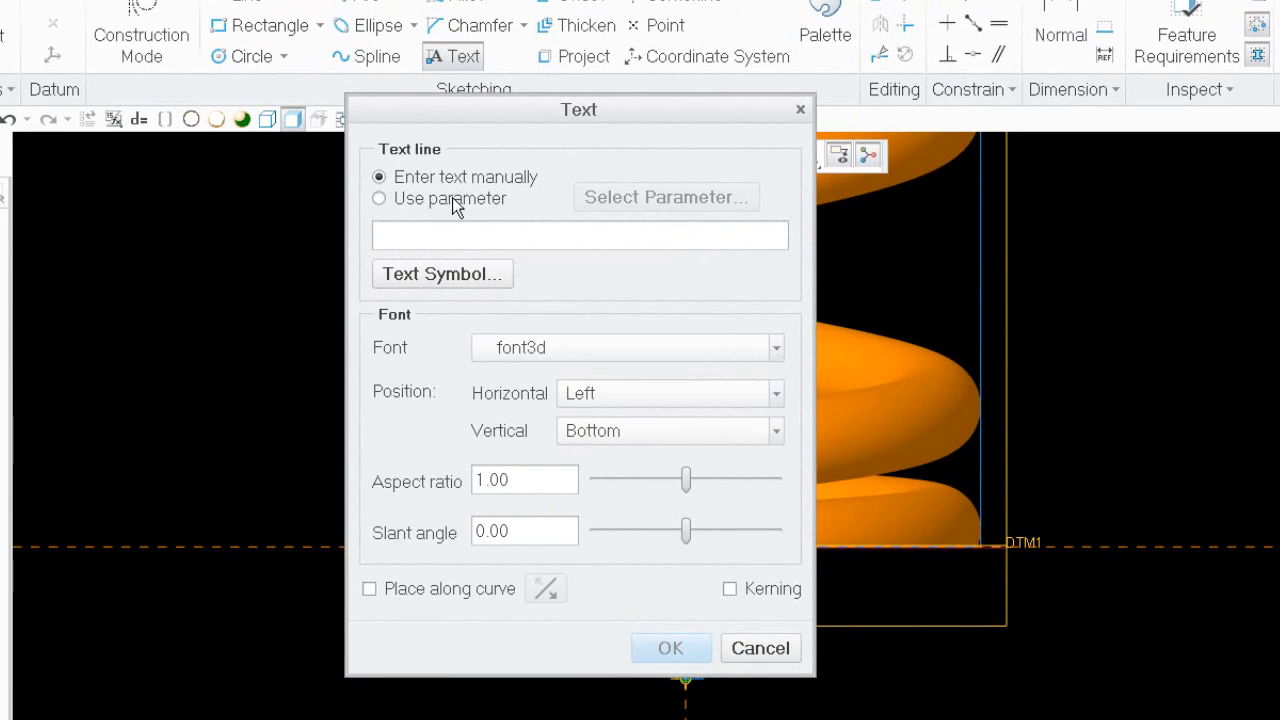
{"action": "left_click", "coordinate": [409, 196]}
{"action": "scroll", "coordinate": [700, 555], "scroll_direction": "right", "scroll_amount": 3}
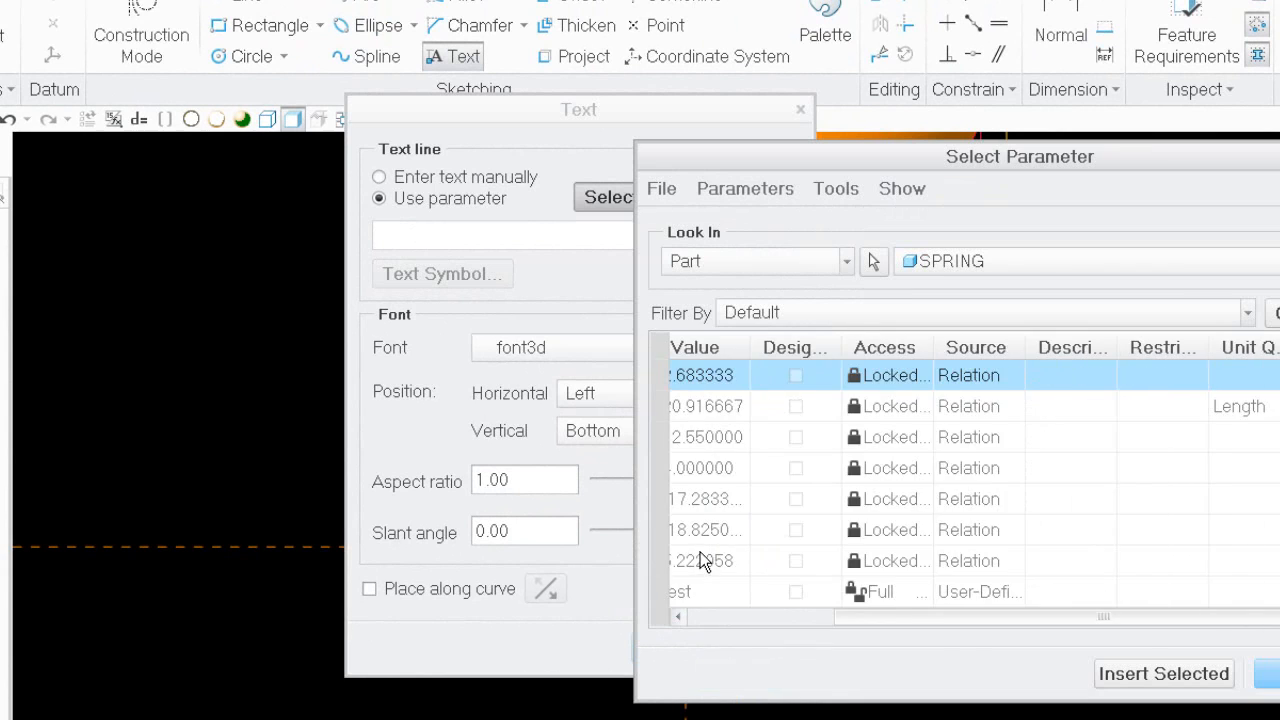
{"action": "scroll", "coordinate": [700, 555], "scroll_direction": "left", "scroll_amount": 3}
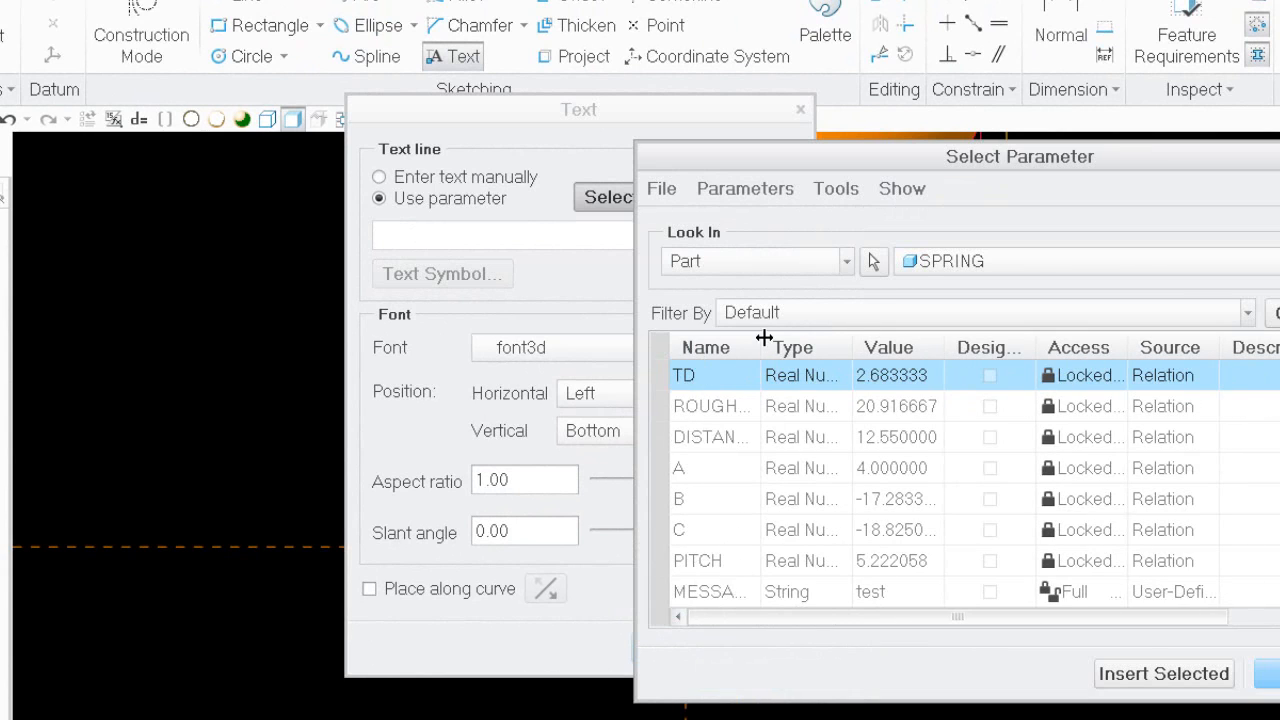
{"action": "left_click_drag", "start_coordinate": [764, 338], "coordinate": [889, 330]}
{"action": "left_click", "coordinate": [745, 593]}
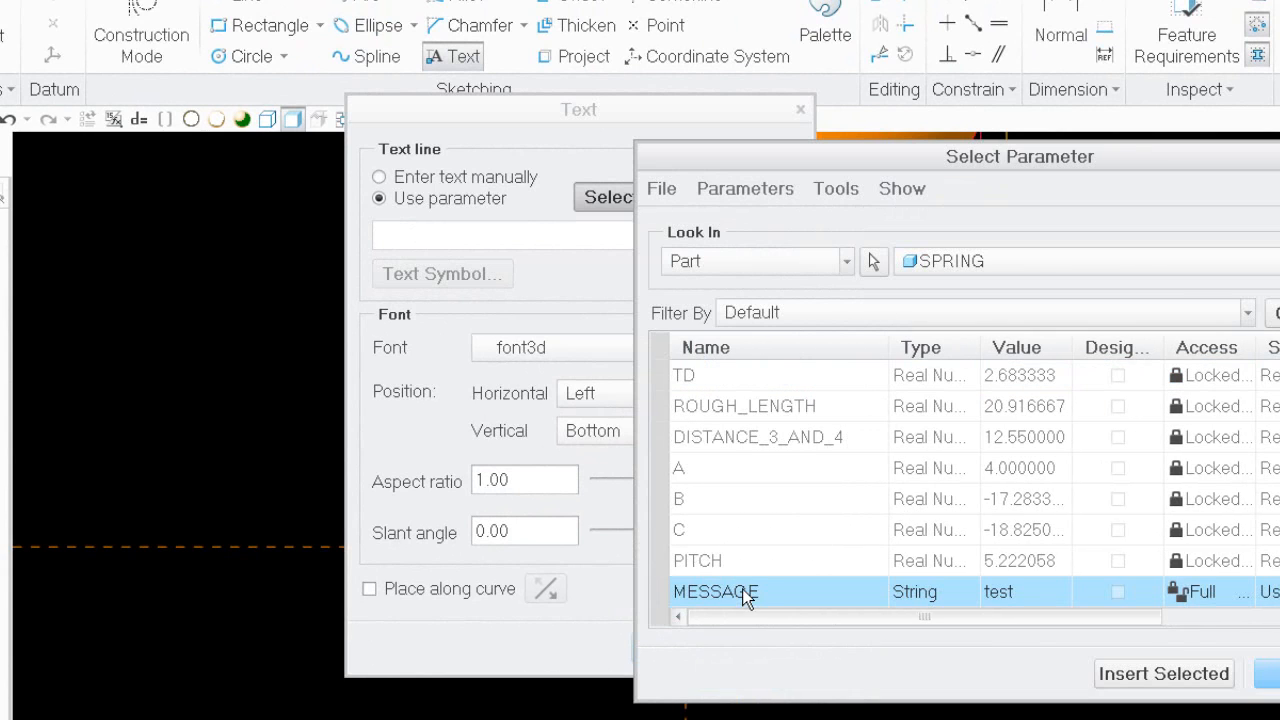
{"action": "left_click", "coordinate": [1165, 674]}
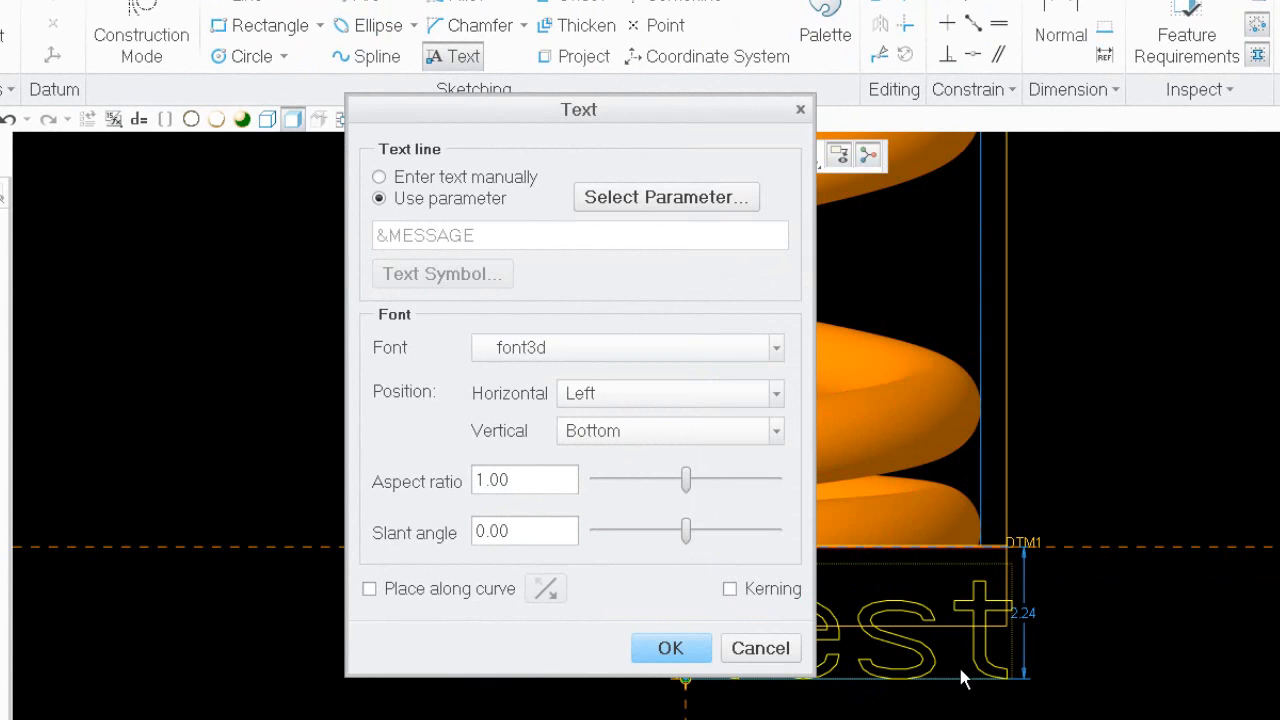
Set the text's horizontal position to Center and its vertical position to Top, and finish the text.
{"action": "scroll", "coordinate": [1048, 633], "scroll_direction": "up", "scroll_amount": 4}
{"action": "scroll", "coordinate": [877, 622], "scroll_direction": "down", "scroll_amount": 3}
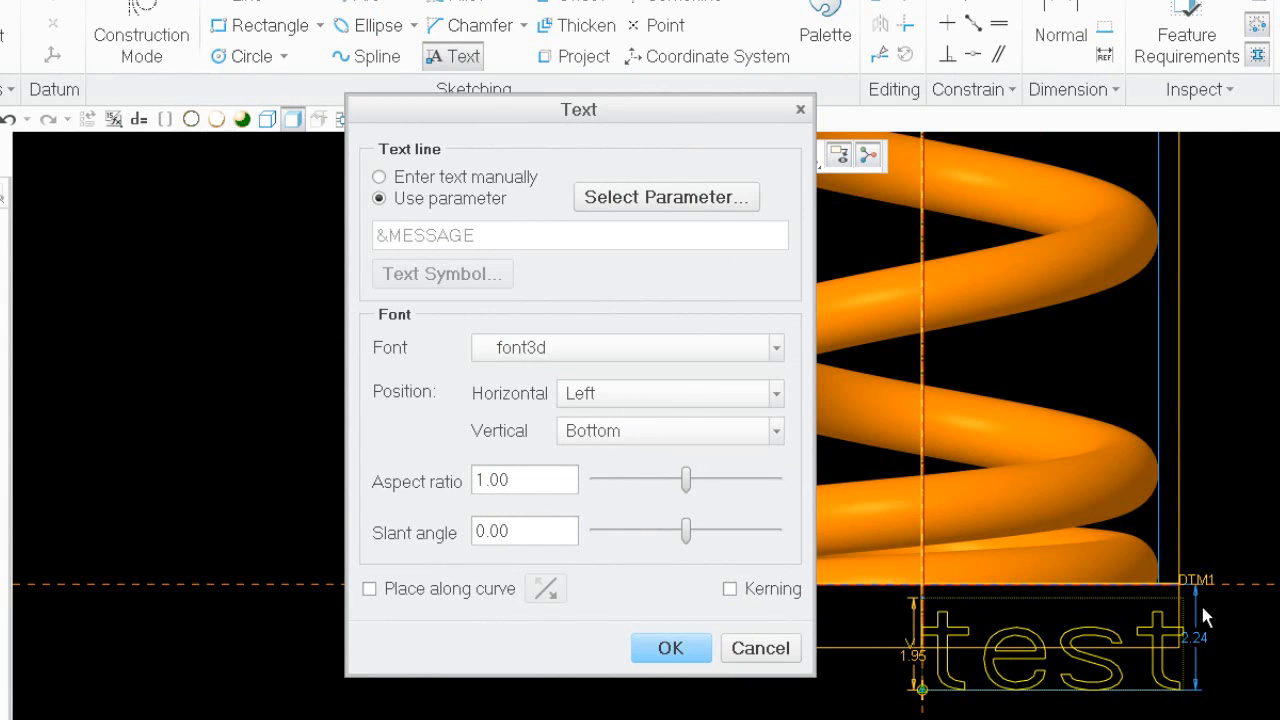
{"action": "left_click", "coordinate": [602, 395]}
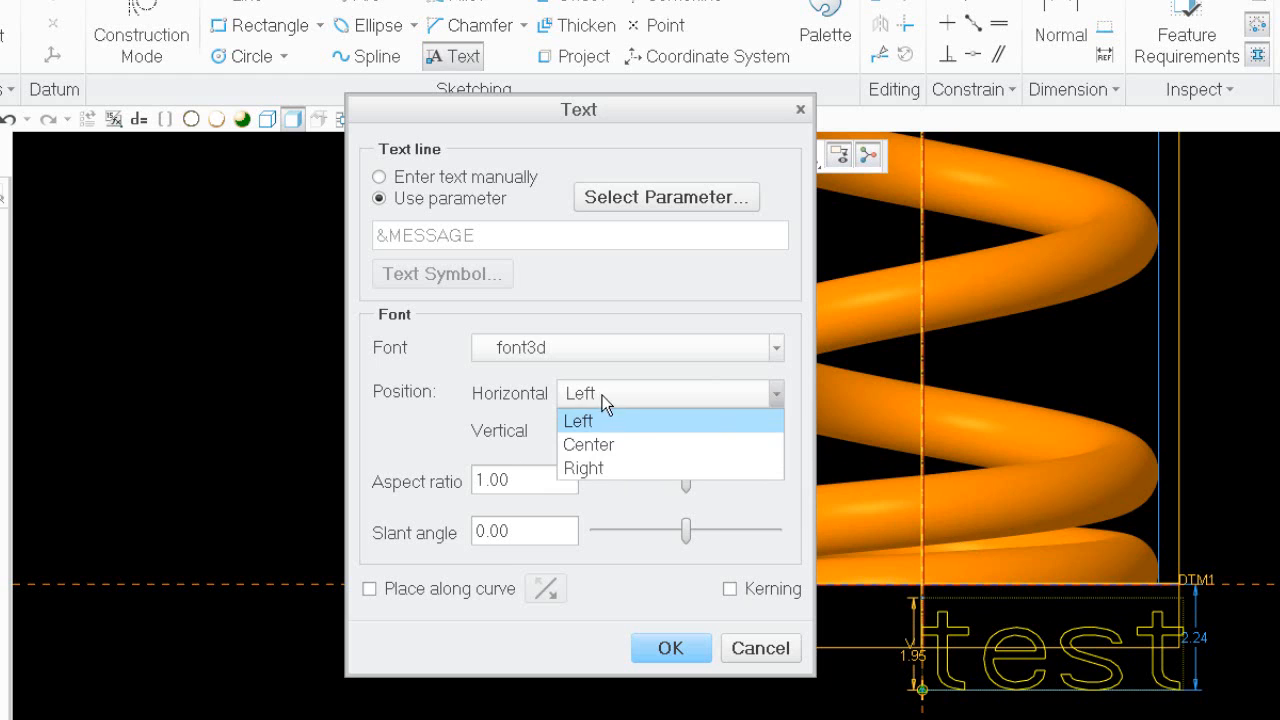
{"action": "left_click", "coordinate": [609, 444]}
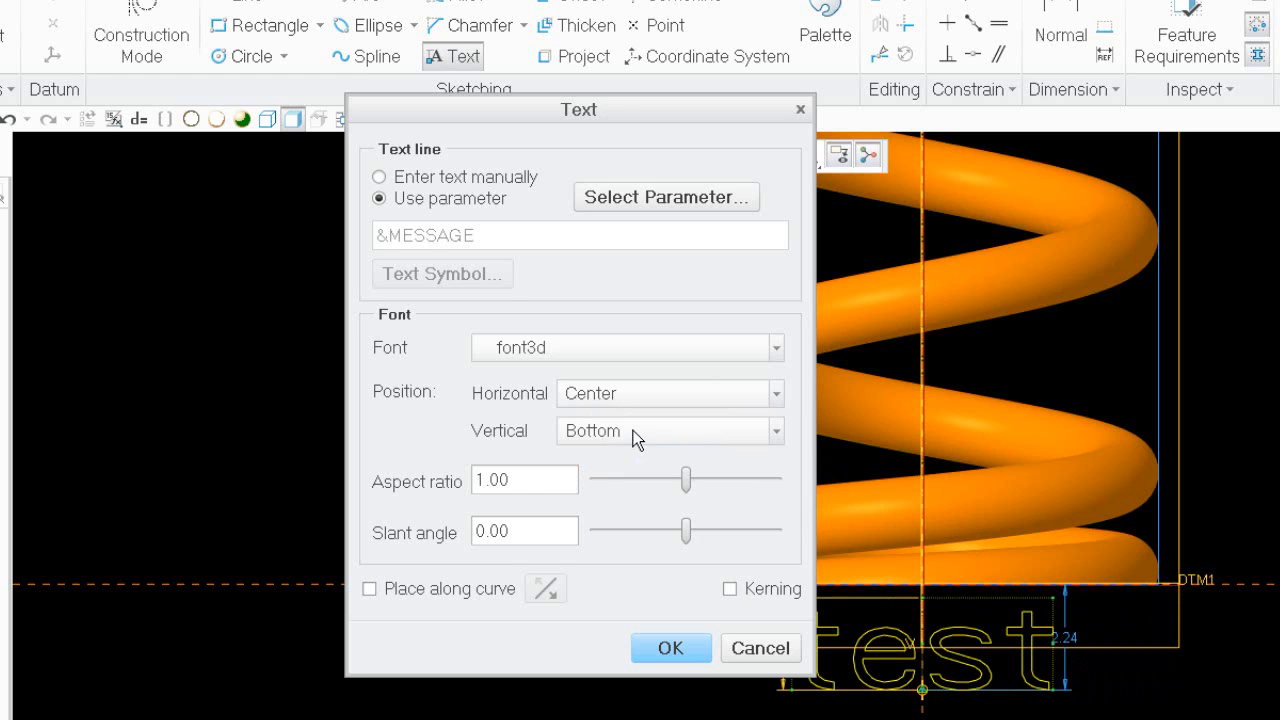
{"action": "left_click", "coordinate": [633, 430]}
{"action": "left_click", "coordinate": [608, 505]}
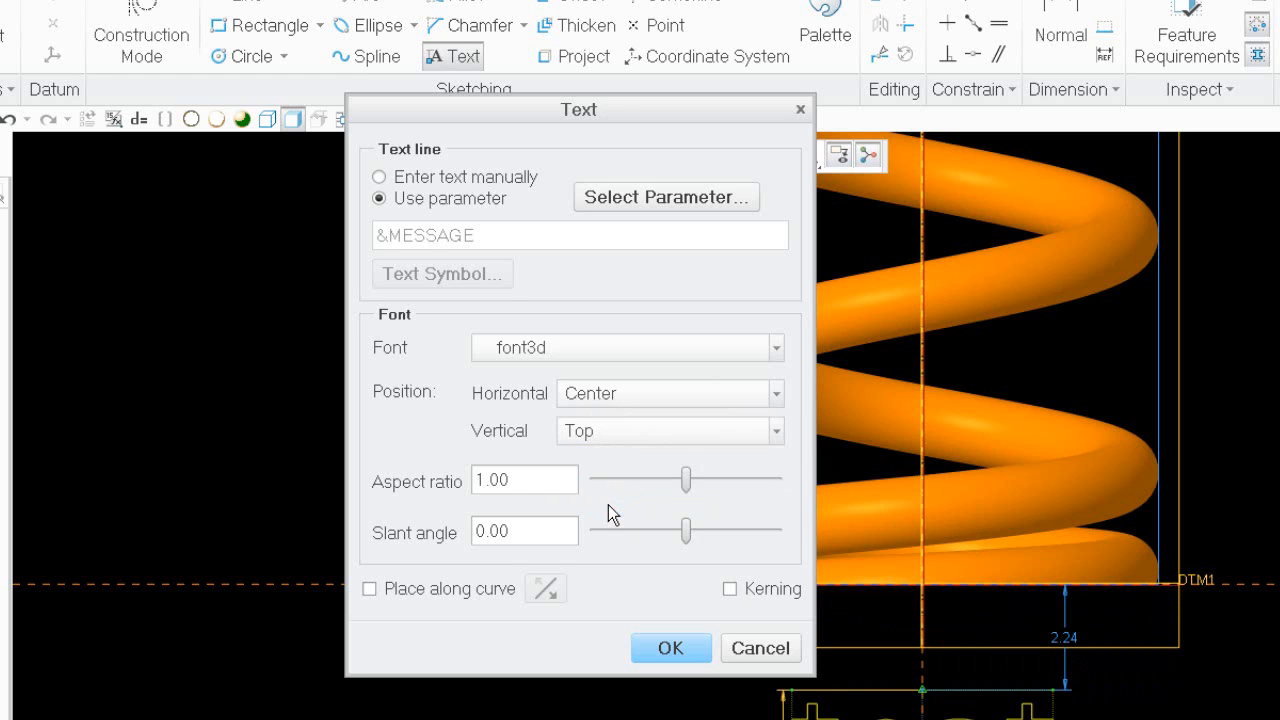
{"action": "left_click", "coordinate": [671, 648]}
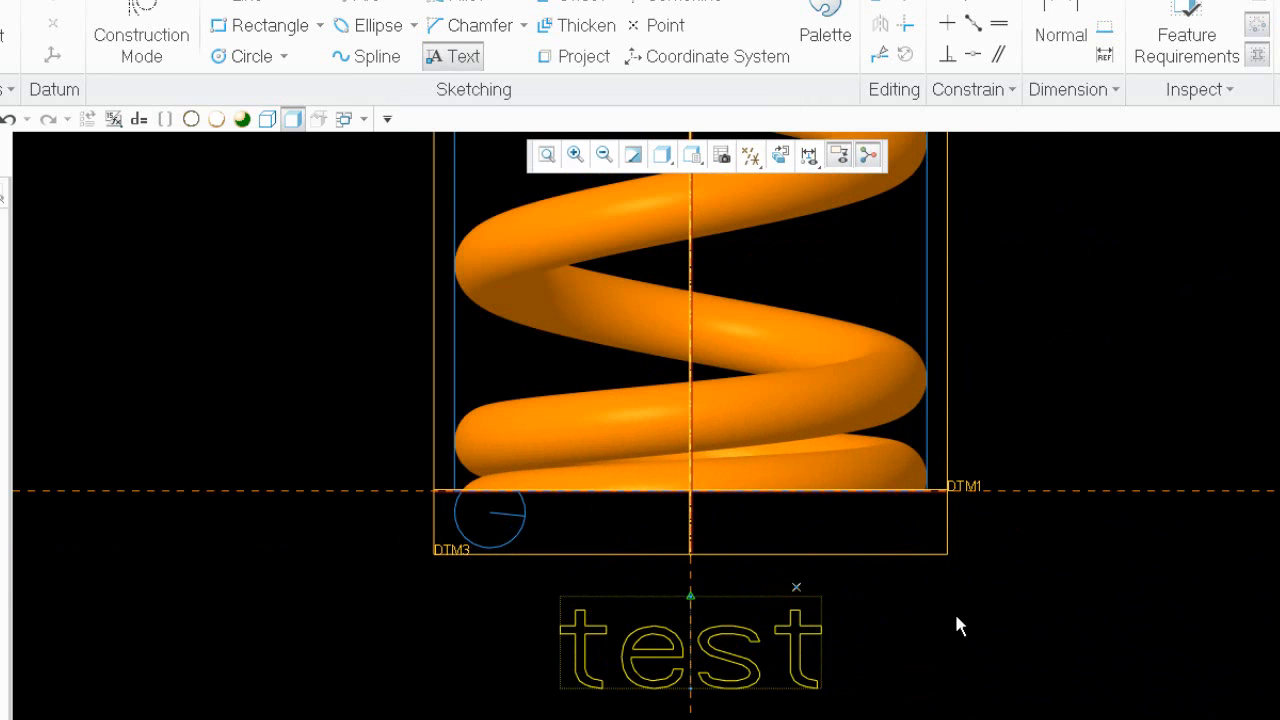
{"action": "middle_click", "coordinate": [1002, 624]}
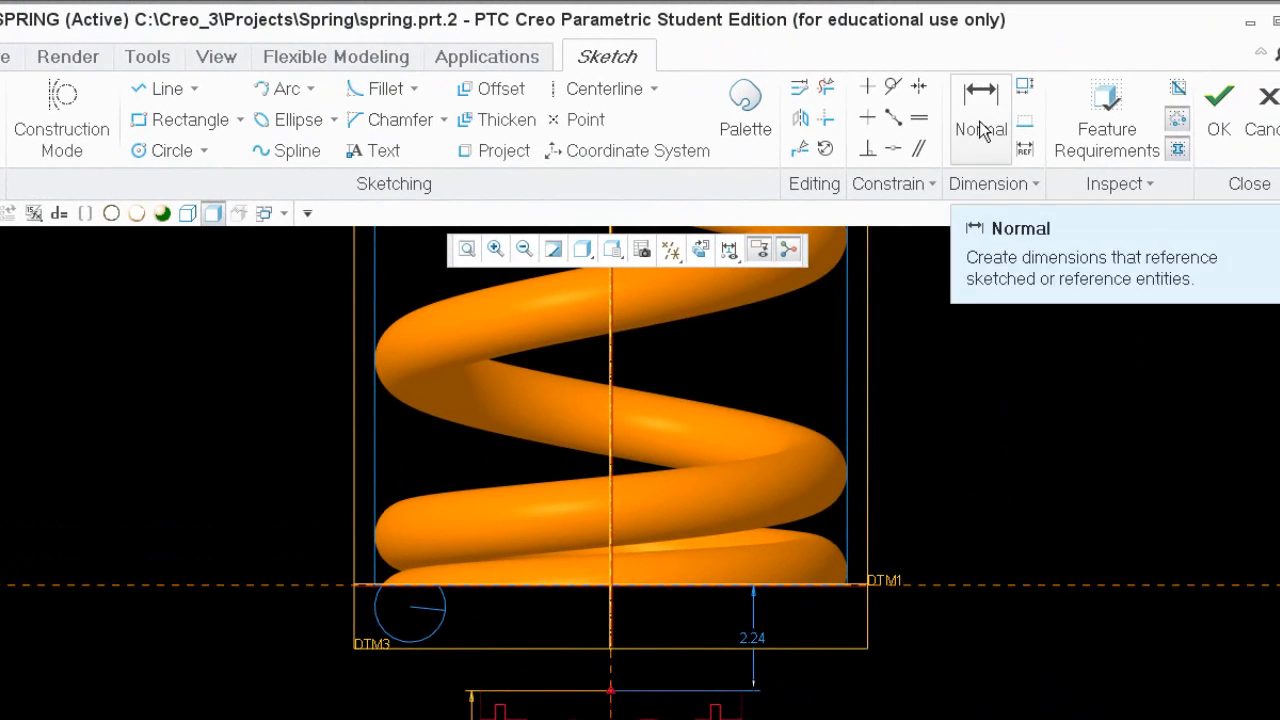
Constrain the text's anchor point to coincide with the DTM1 reference line at the spring's lower end.
{"action": "left_click", "coordinate": [899, 152]}
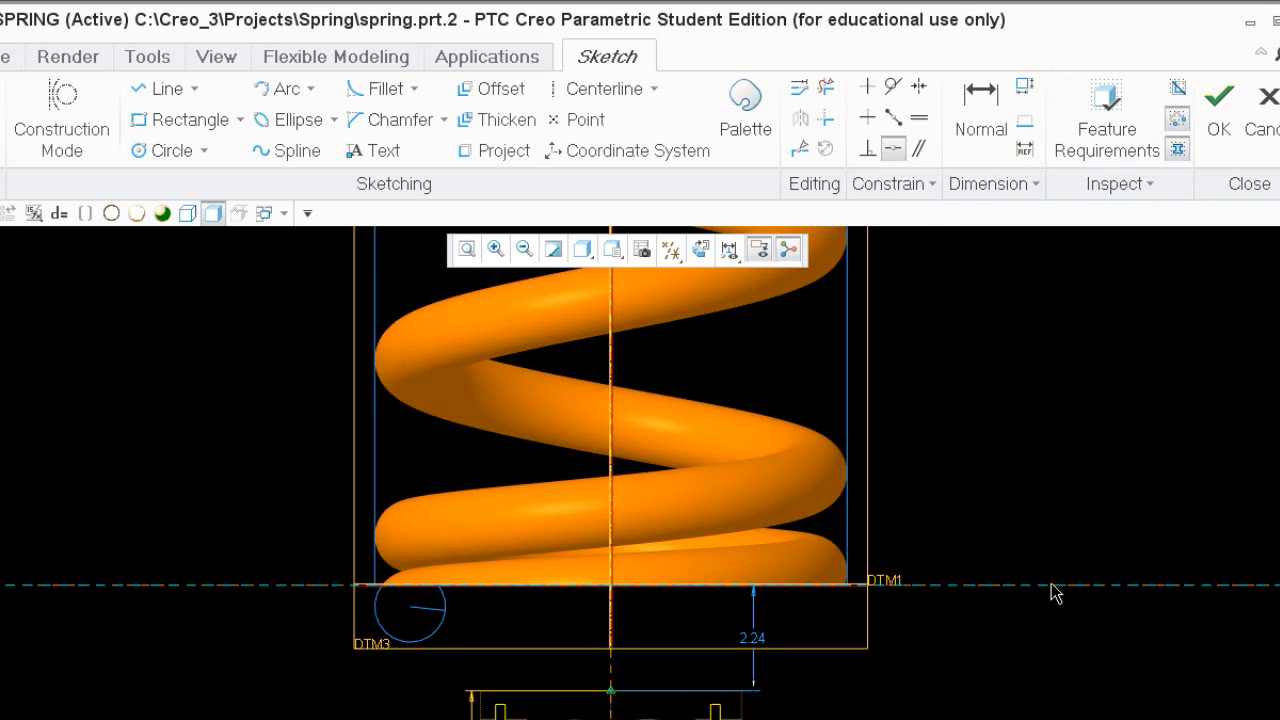
{"action": "left_click", "coordinate": [843, 585]}
{"action": "left_click", "coordinate": [612, 688]}
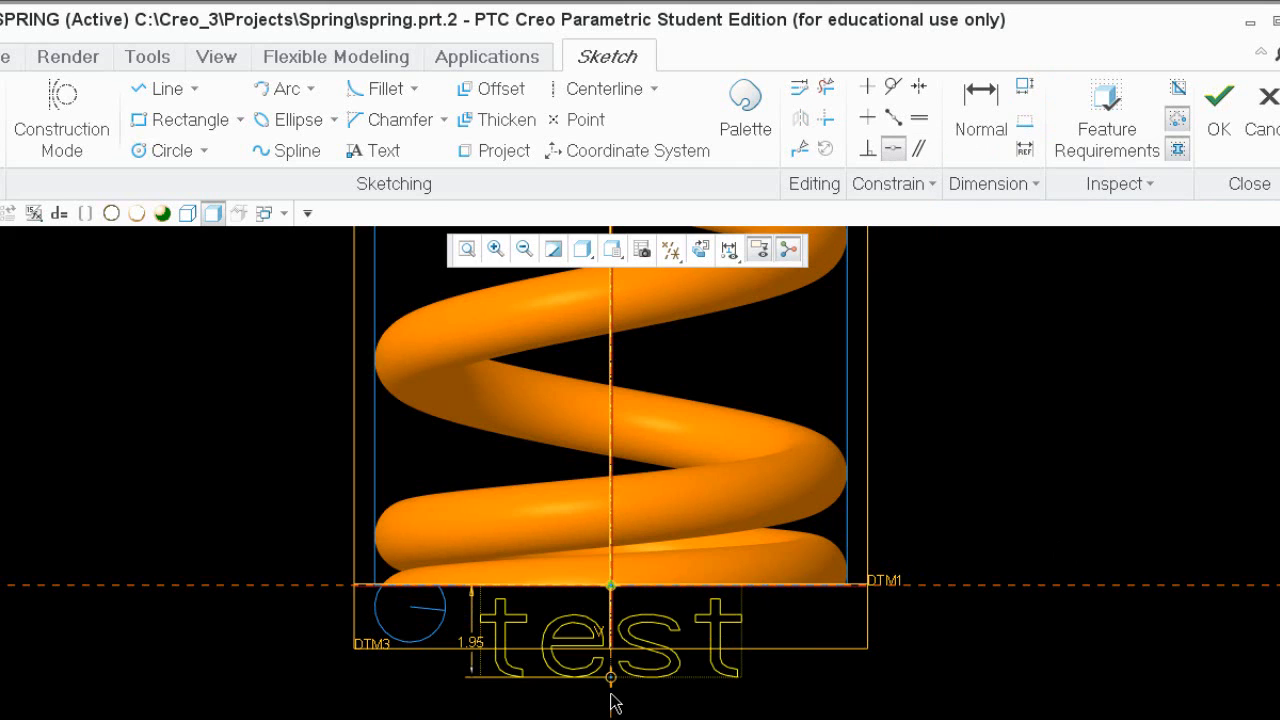
{"action": "middle_click", "coordinate": [977, 507]}
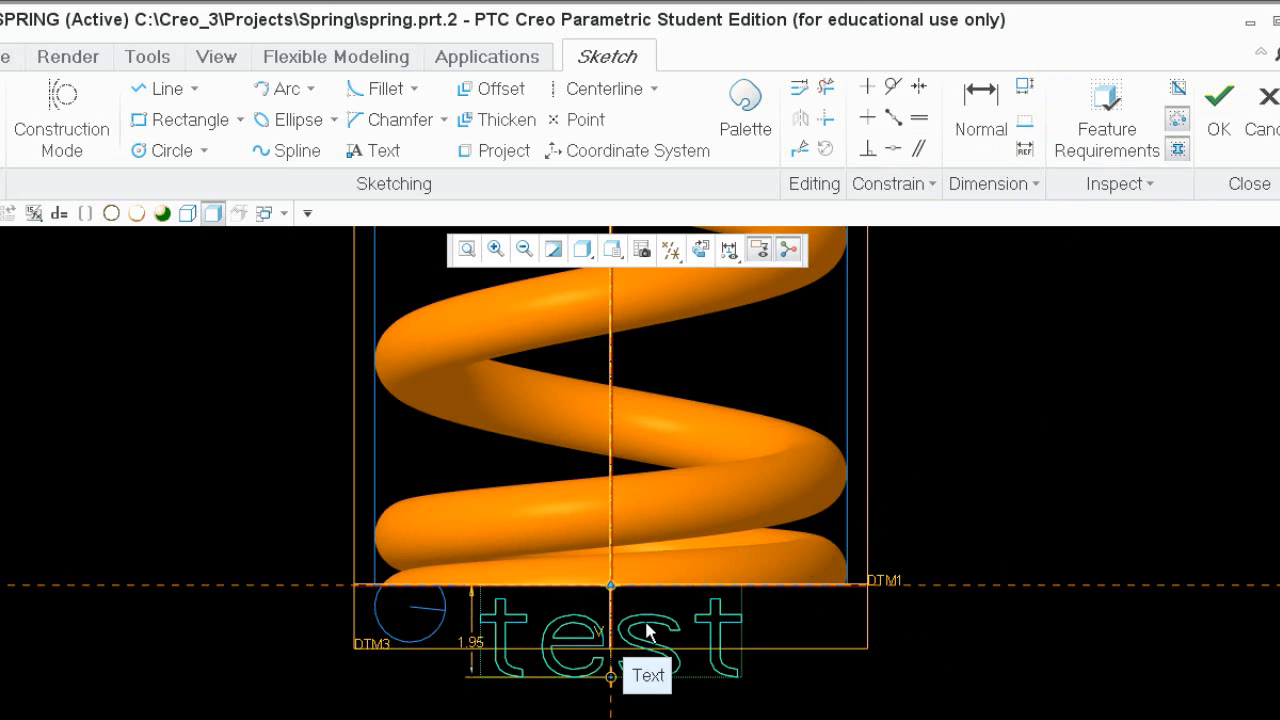
Finish the cosmetic text sketch, check the text at the spring's lower end, and restore the default view orientation.
{"action": "left_click", "coordinate": [1222, 100]}
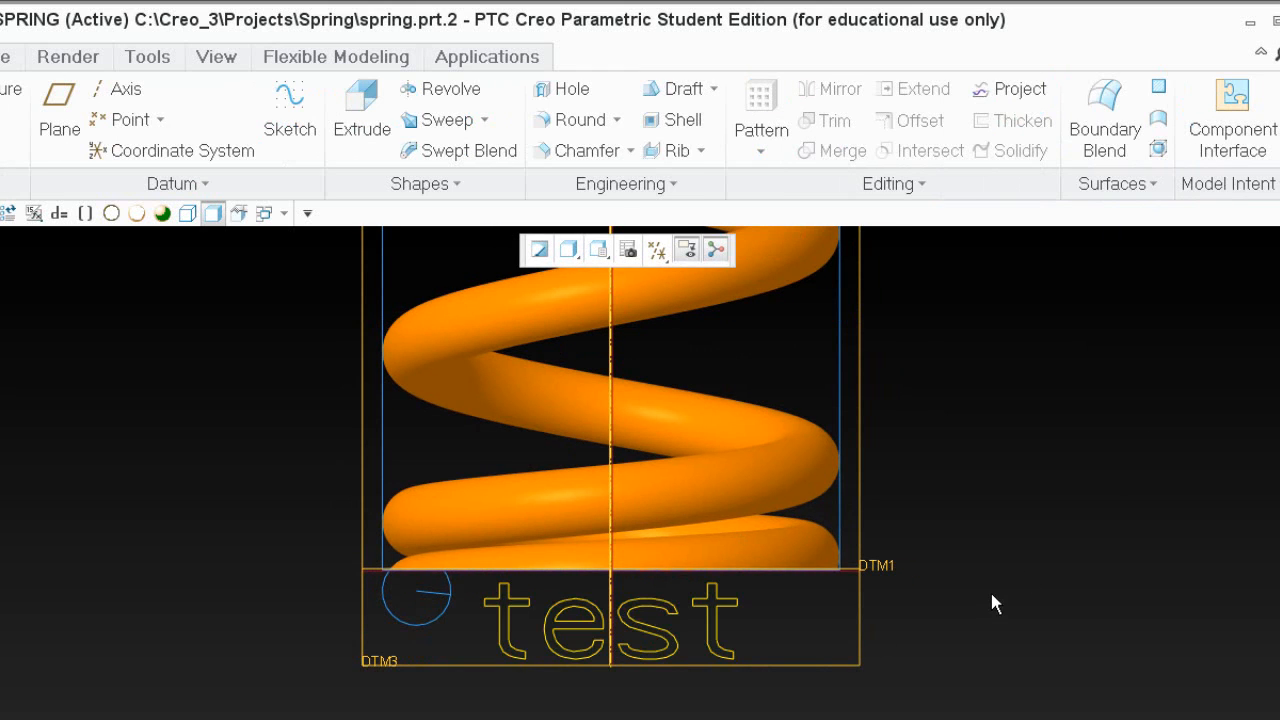
{"action": "middle_click_drag", "start_coordinate": [993, 603], "coordinate": [884, 541]}
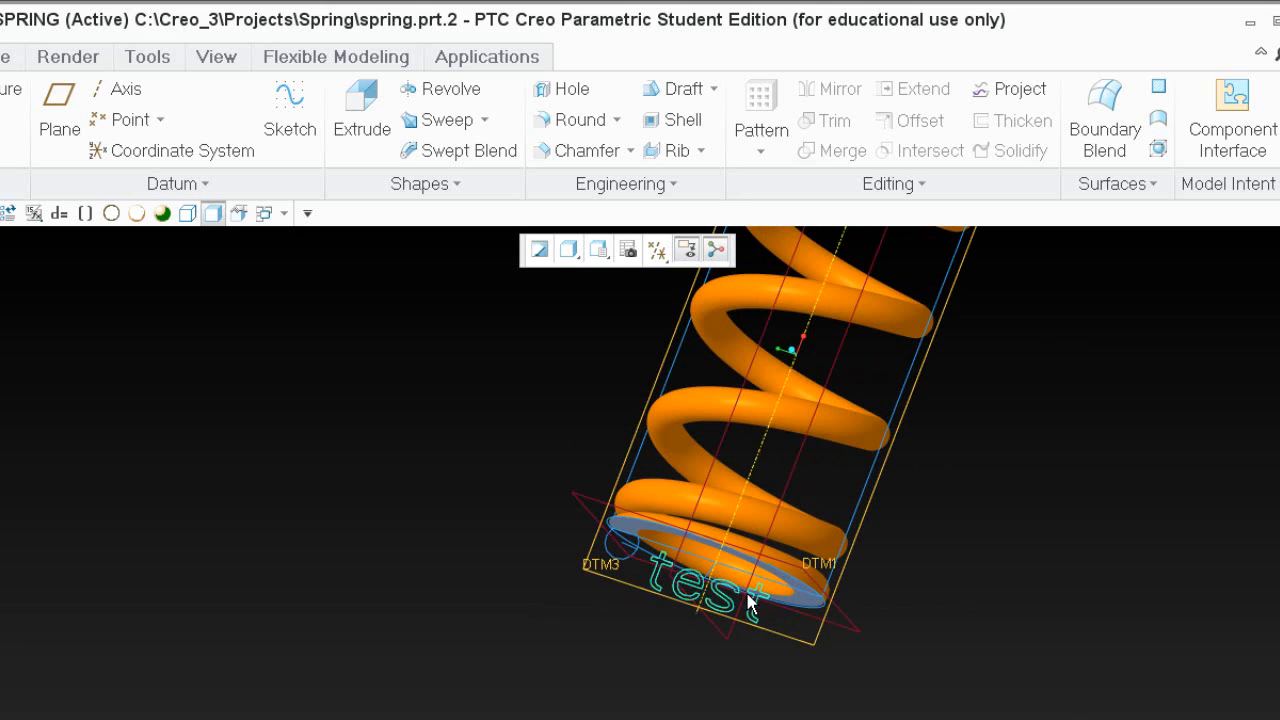
{"action": "scroll", "coordinate": [642, 694], "scroll_direction": "up", "scroll_amount": 5}
{"action": "scroll", "coordinate": [728, 618], "scroll_direction": "down", "scroll_amount": 5}
{"action": "middle_click_drag", "start_coordinate": [938, 534], "coordinate": [922, 600]}
{"action": "key", "text": "ctrl+d"}
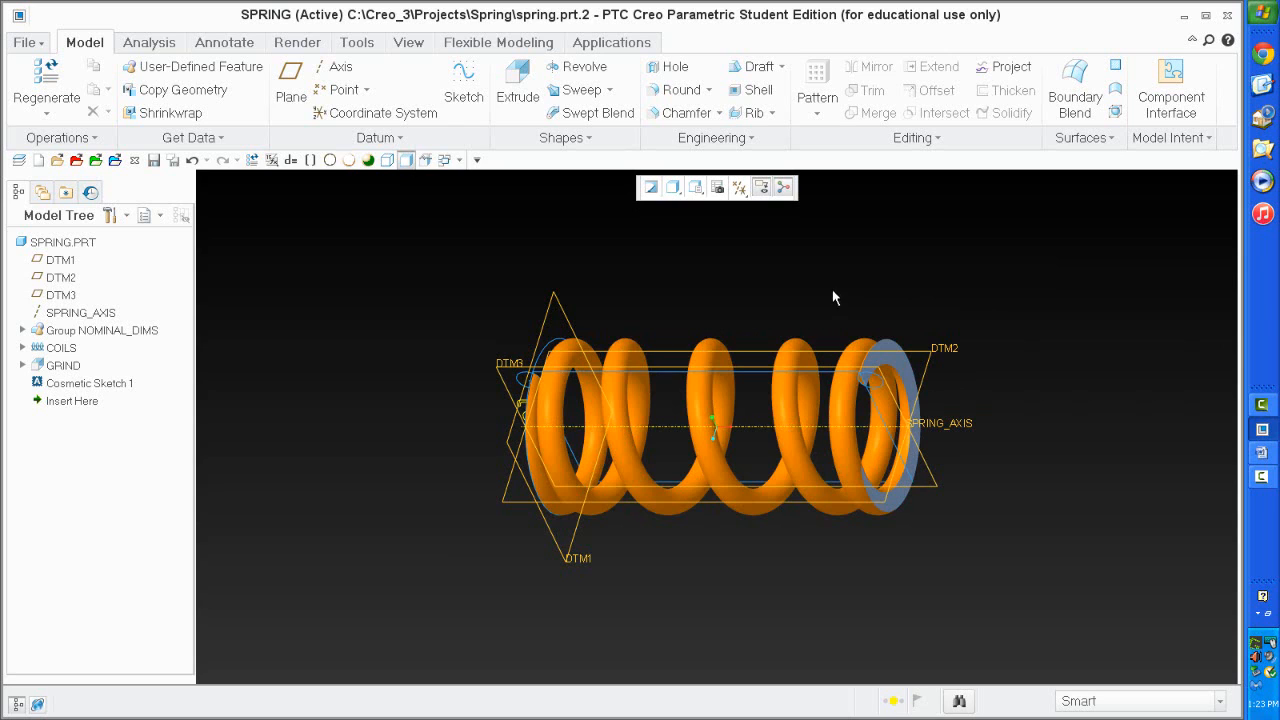
Show the spring's profile dimensions on the model, then regenerate the part.
{"action": "double_click", "coordinate": [758, 378]}
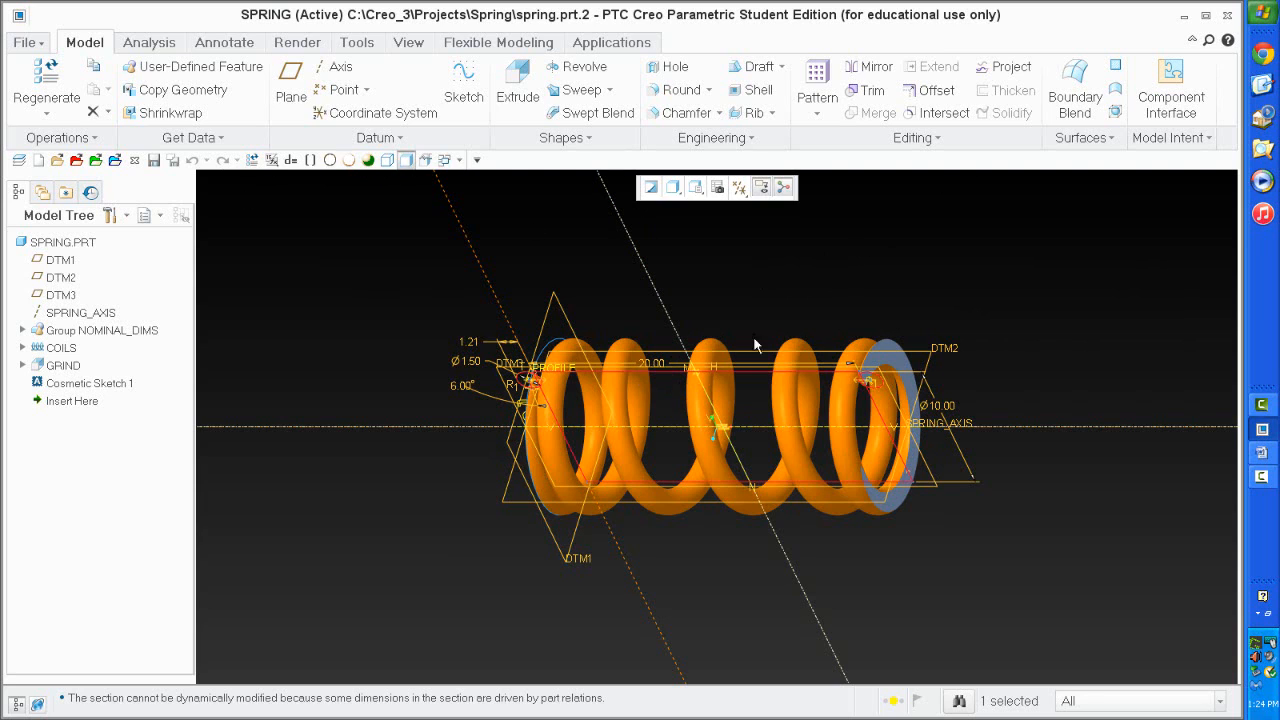
{"action": "double_click", "coordinate": [823, 310]}
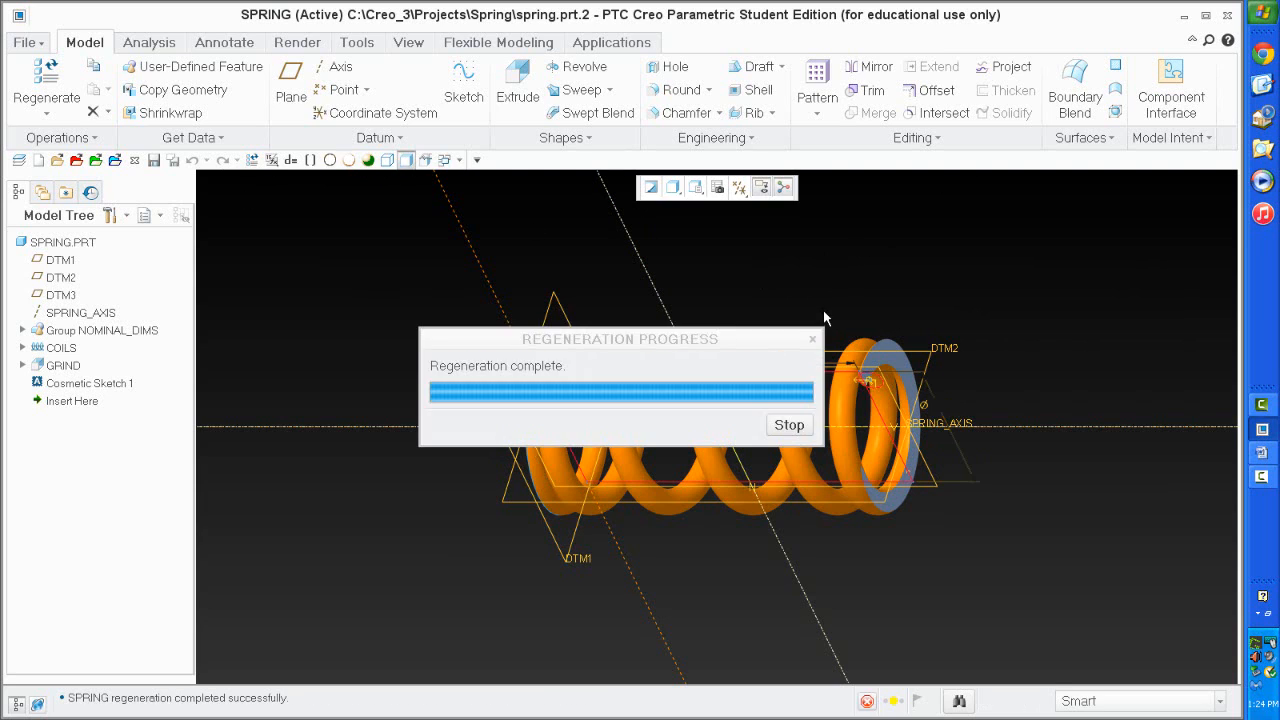
{"action": "left_click", "coordinate": [46, 80]}
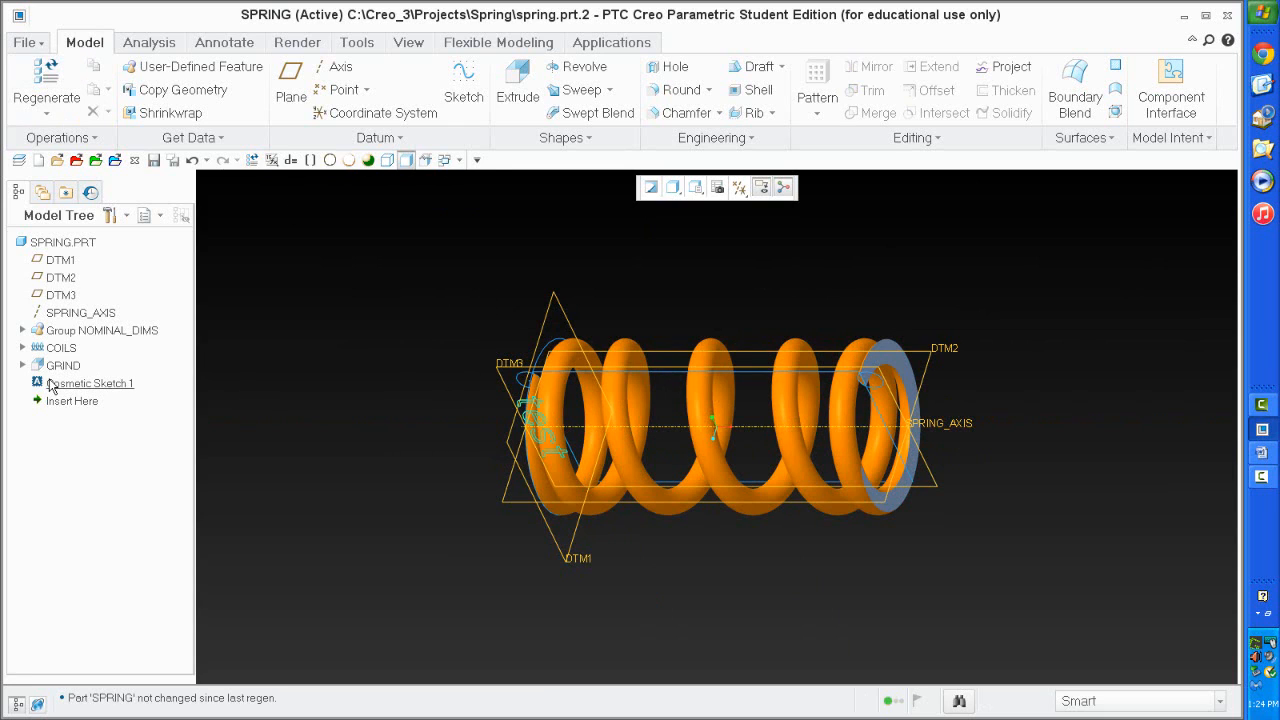
Start a new sketch on datum plane DTM3, oriented with DTM1 facing Right.
{"action": "left_click", "coordinate": [463, 82]}
{"action": "left_click", "coordinate": [500, 366]}
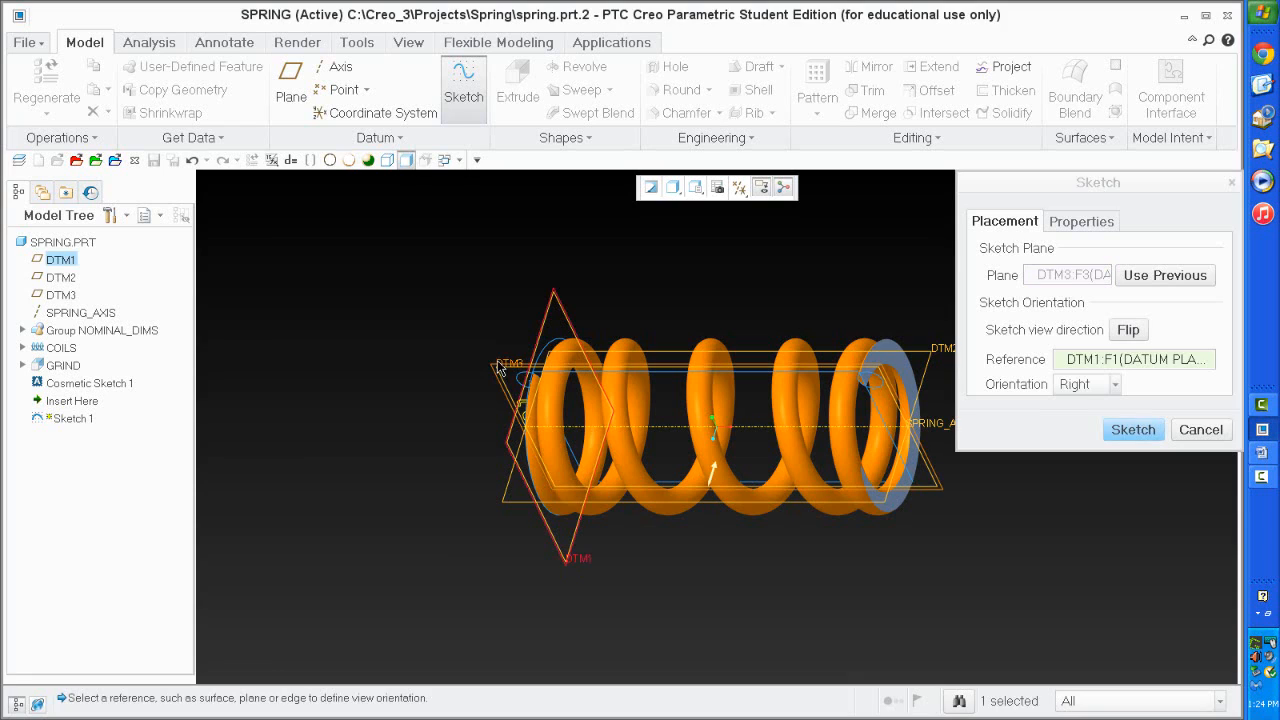
{"action": "left_click", "coordinate": [1134, 430]}
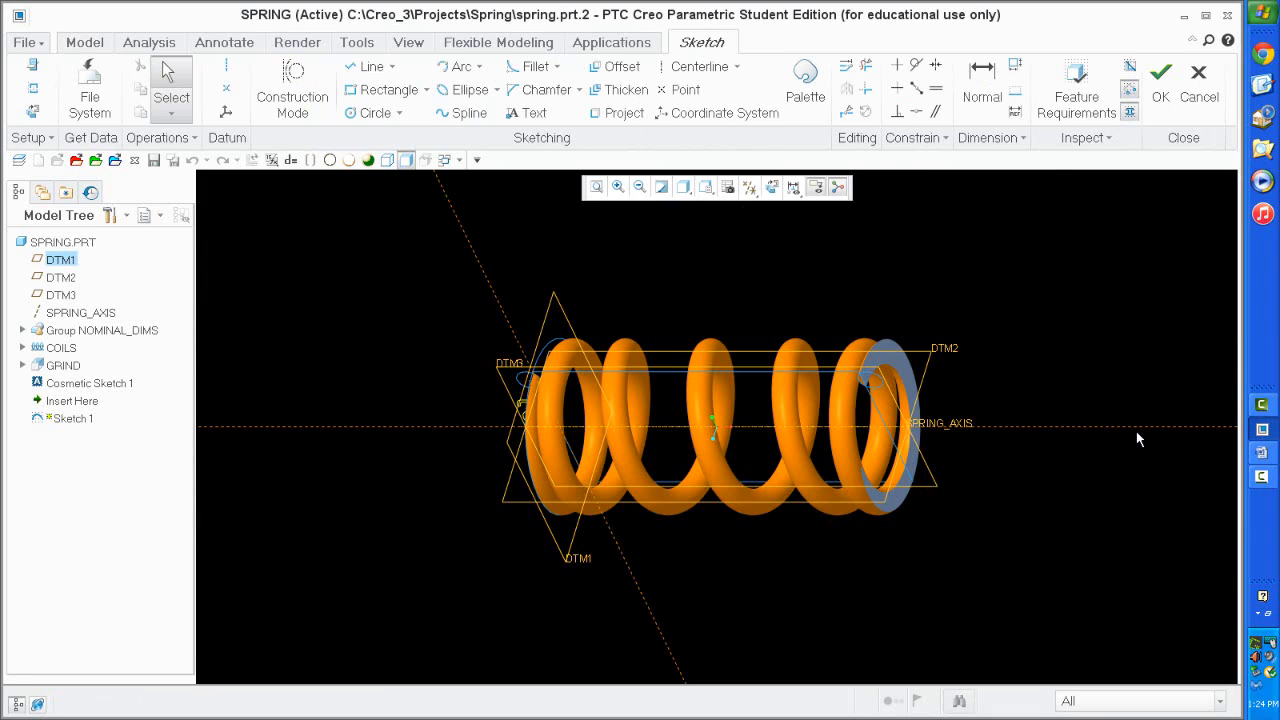
Sketch a line about 29.81 long along the spring axis, starting at DTM1 and extending beyond the spring's far end, and finish the sketch.
{"action": "left_click", "coordinate": [366, 67]}
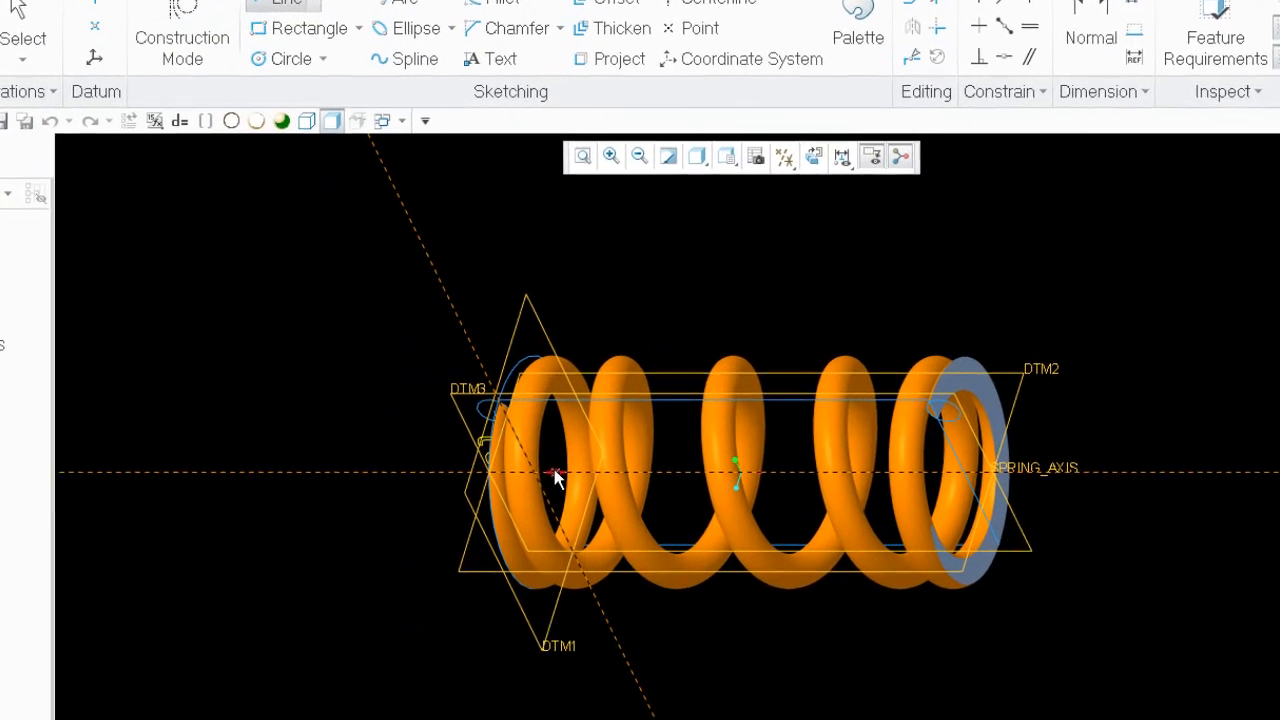
{"action": "left_click", "coordinate": [537, 473]}
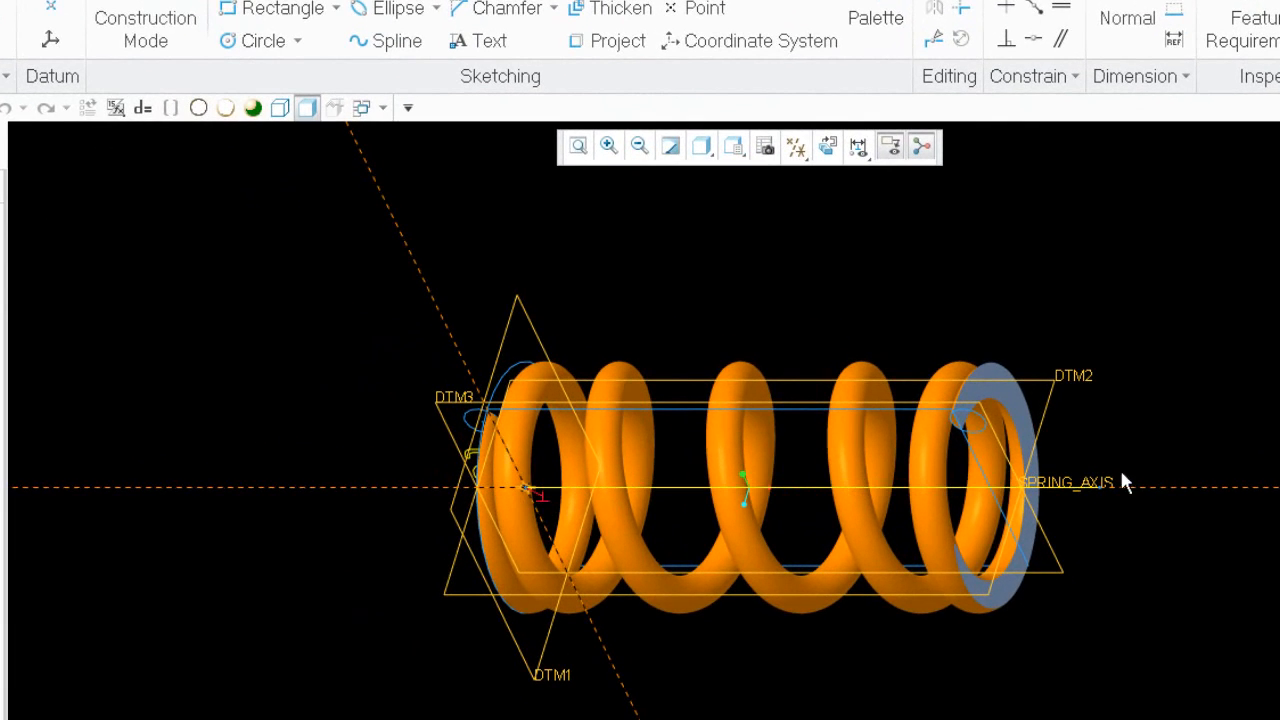
{"action": "left_click", "coordinate": [1213, 484]}
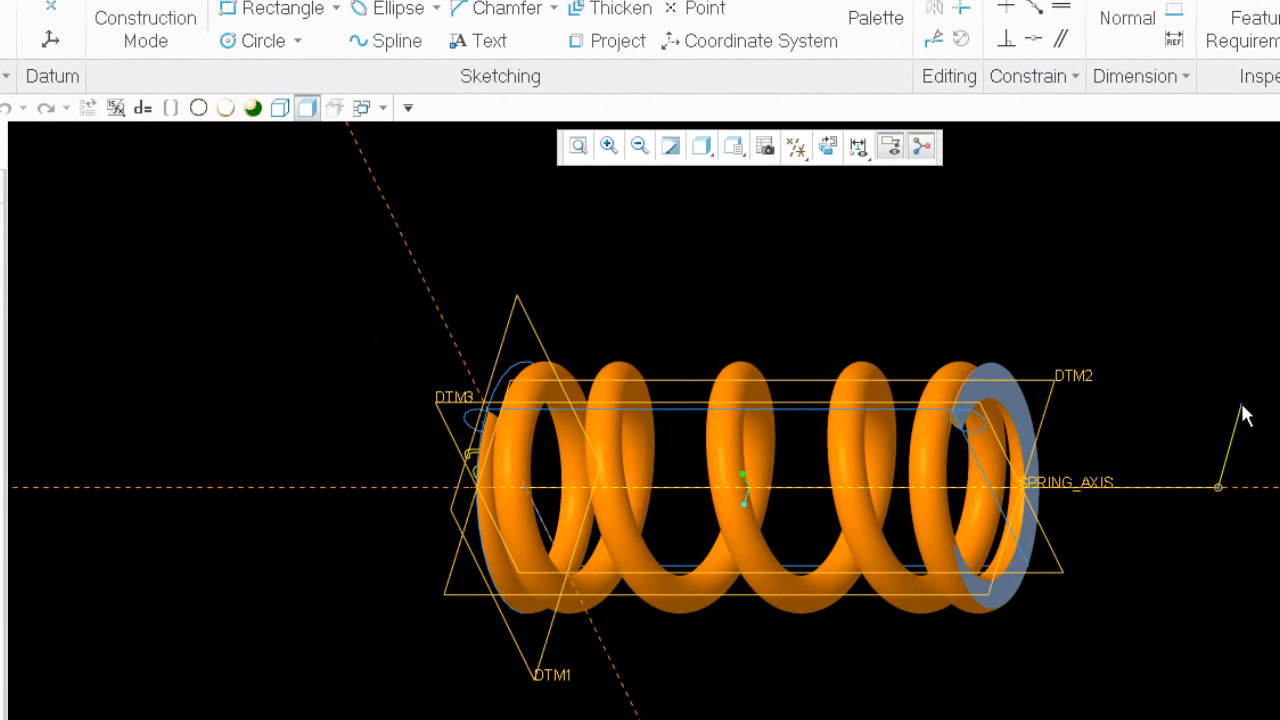
{"action": "middle_click", "coordinate": [1180, 508]}
{"action": "middle_click", "coordinate": [1255, 392]}
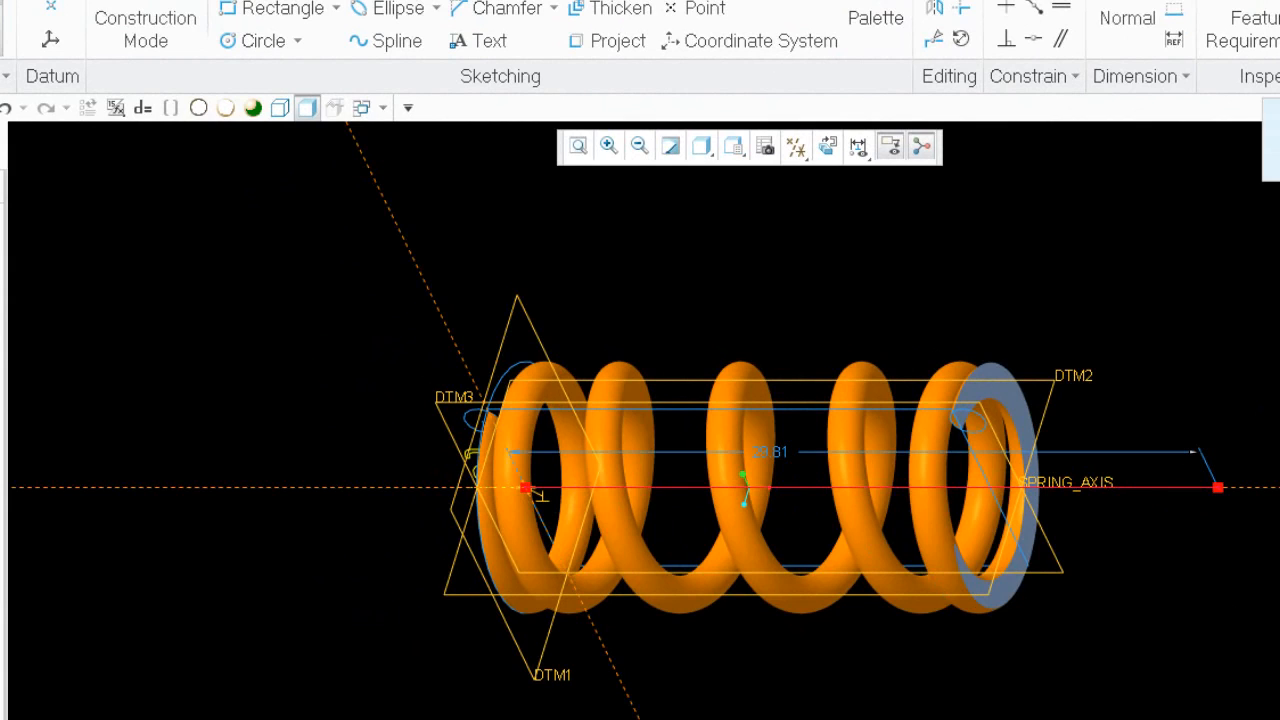
{"action": "left_click", "coordinate": [1279, 10]}
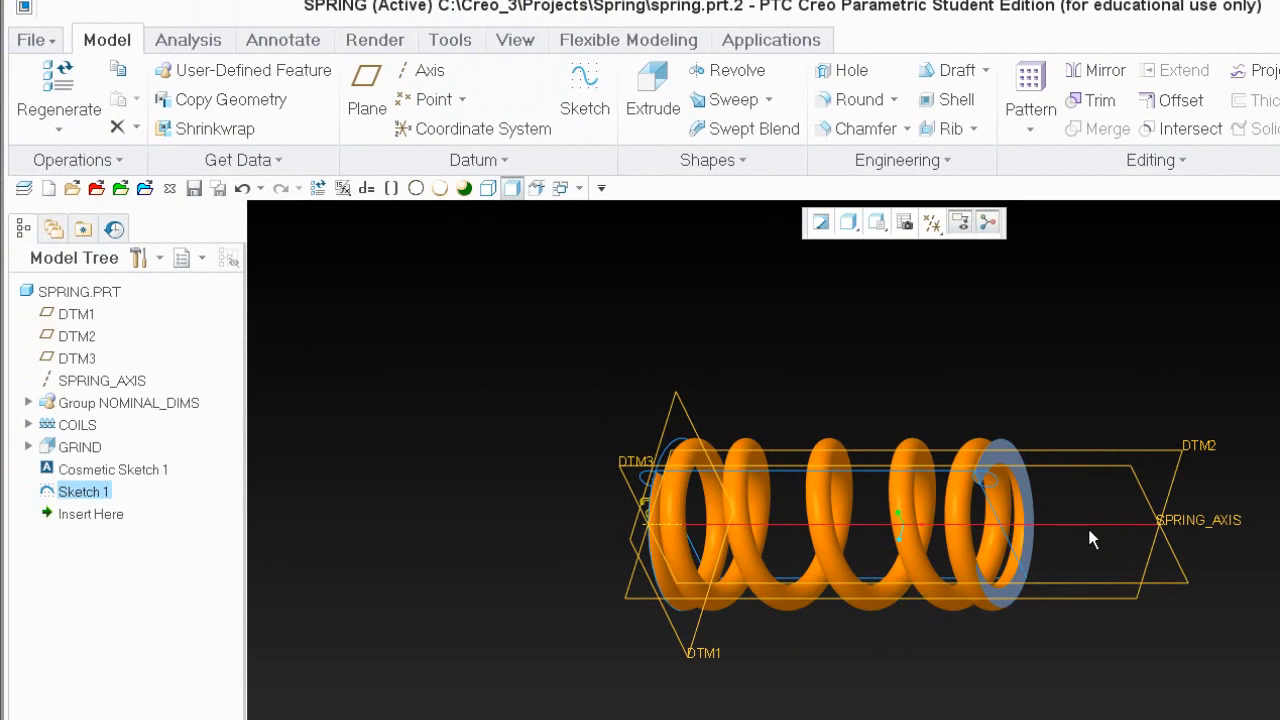
Redefine Sketch 1 to place the axis line's length dimension above the spring, and finish the sketch.
{"action": "right_click", "coordinate": [92, 492]}
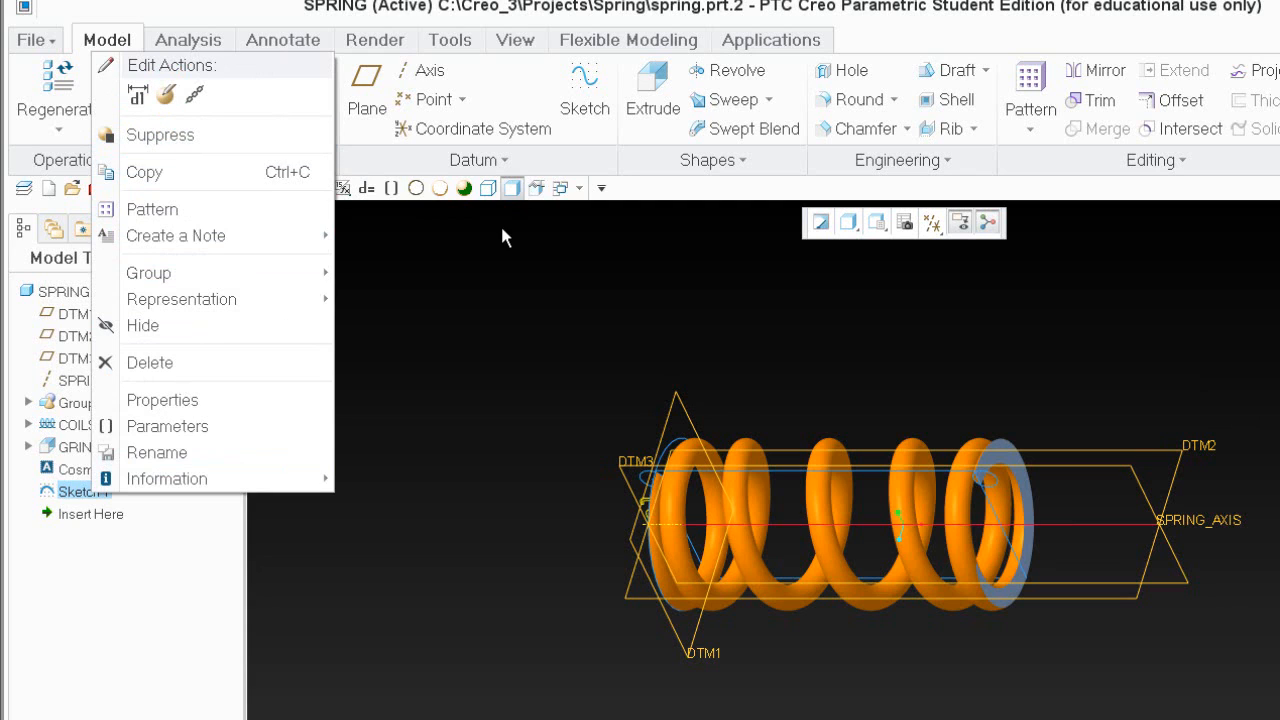
{"action": "left_click", "coordinate": [138, 96]}
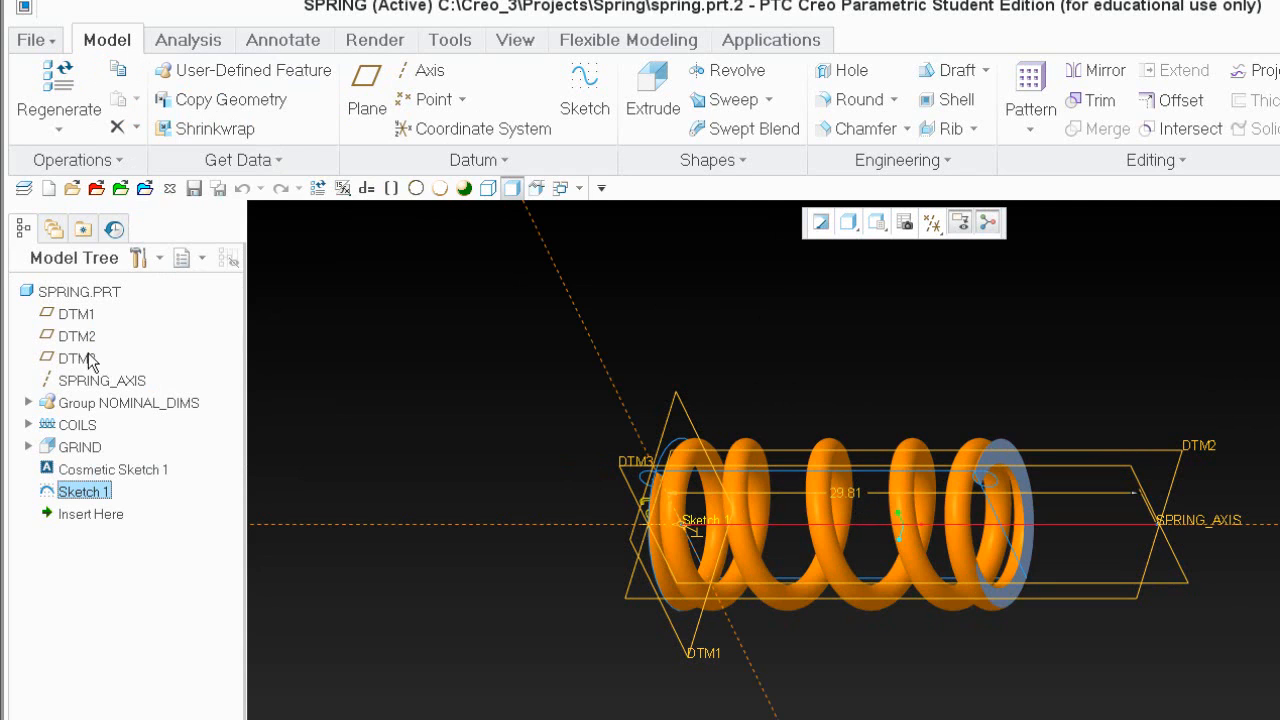
{"action": "right_click", "coordinate": [100, 491]}
{"action": "left_click", "coordinate": [141, 58]}
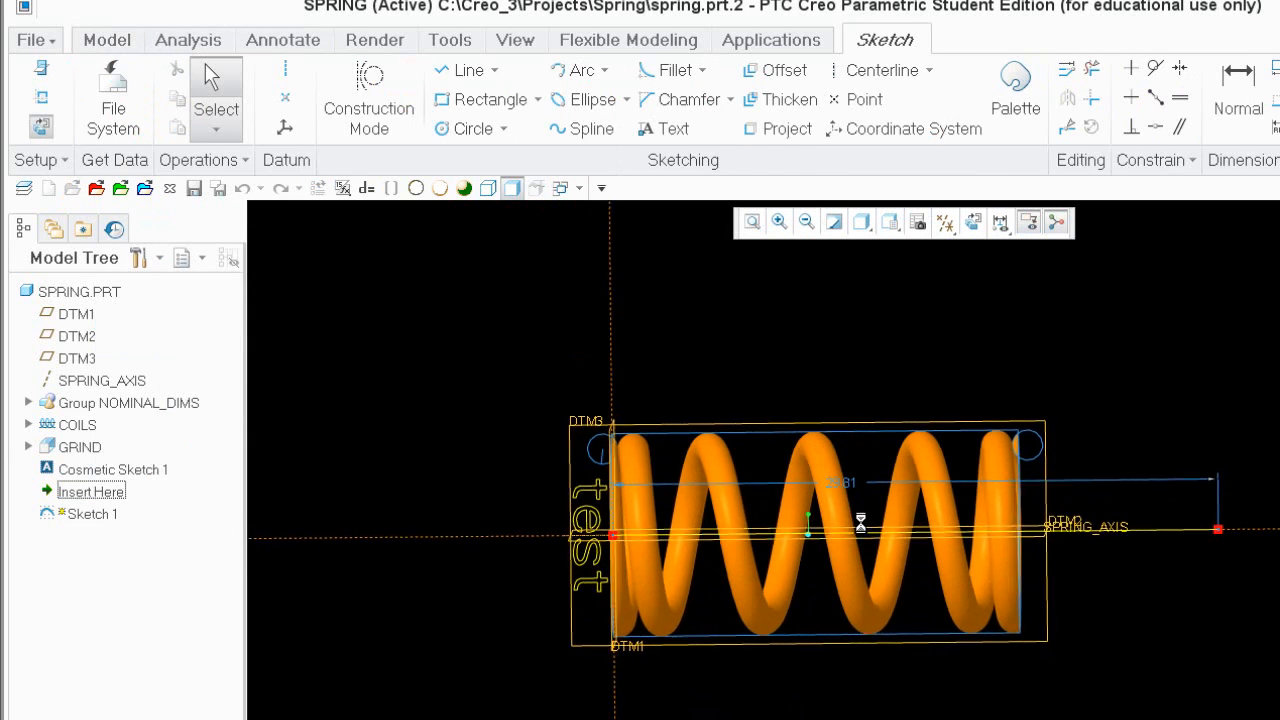
{"action": "left_click_drag", "start_coordinate": [870, 372], "coordinate": [880, 409]}
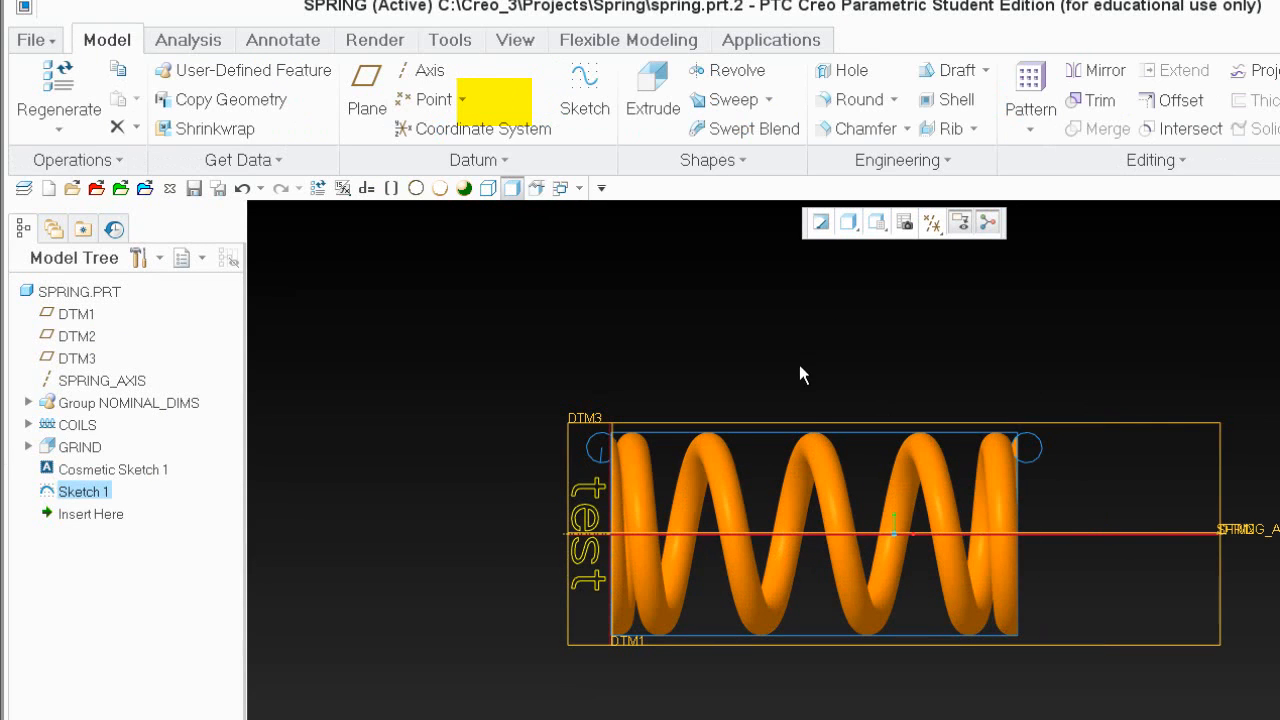
Rename the length dimension of Sketch 1 to height in its dimension properties.
{"action": "right_click", "coordinate": [98, 491]}
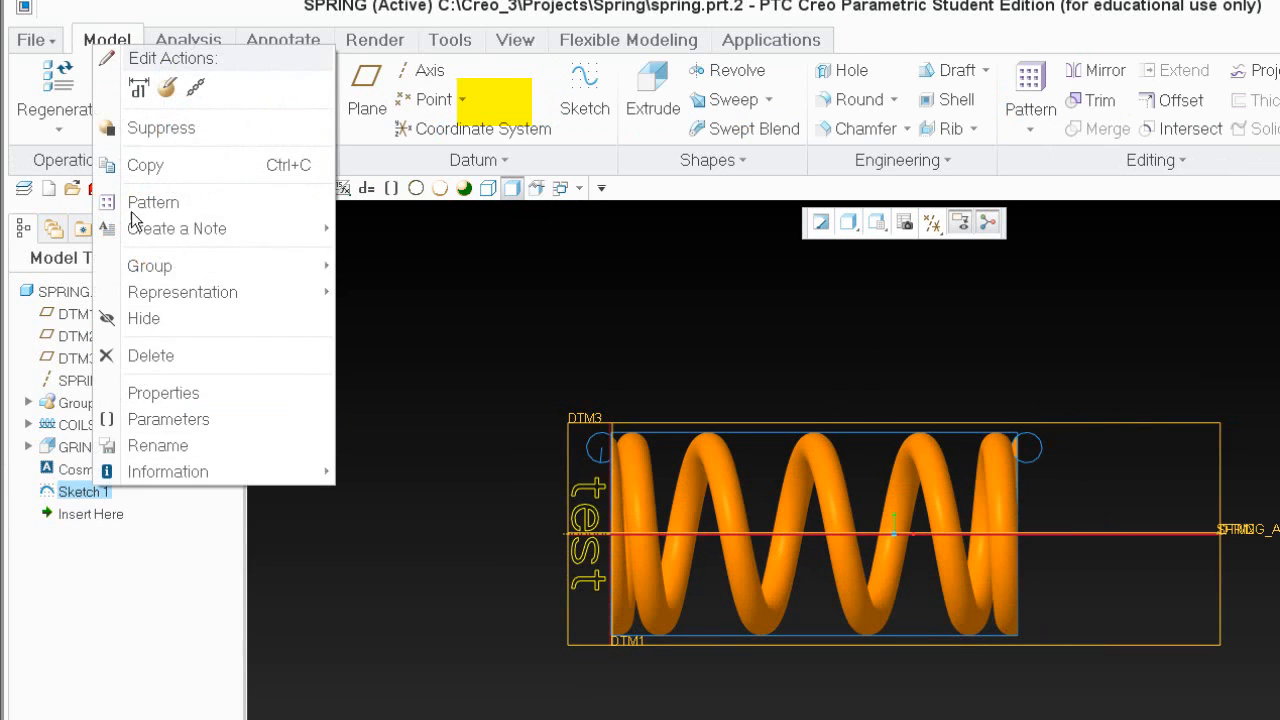
{"action": "left_click", "coordinate": [140, 88]}
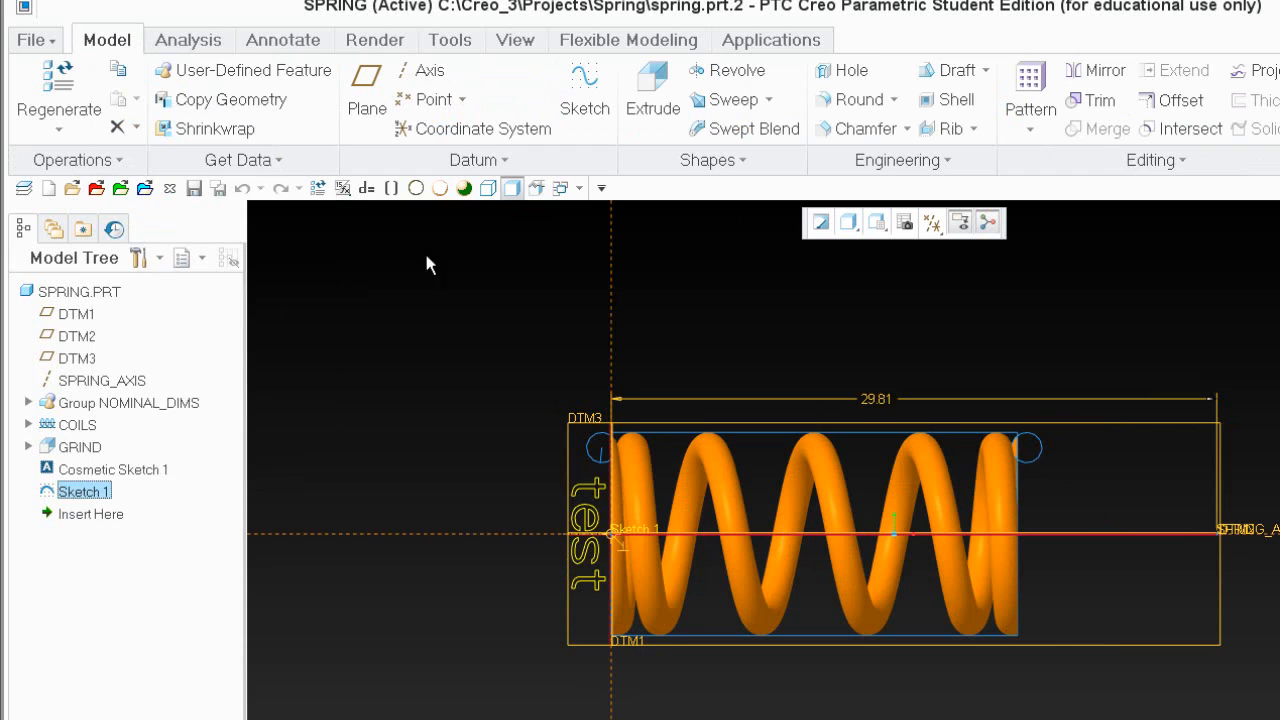
{"action": "left_click", "coordinate": [883, 400]}
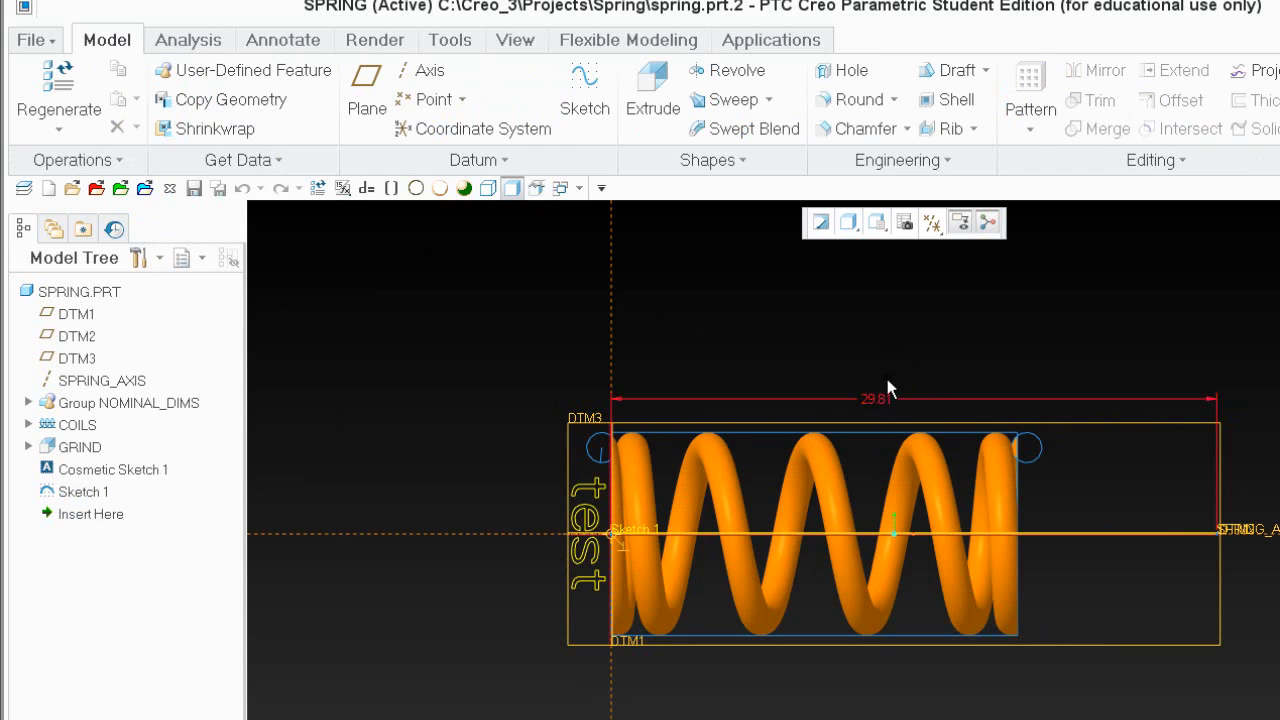
{"action": "right_click", "coordinate": [937, 350]}
{"action": "left_click", "coordinate": [950, 409]}
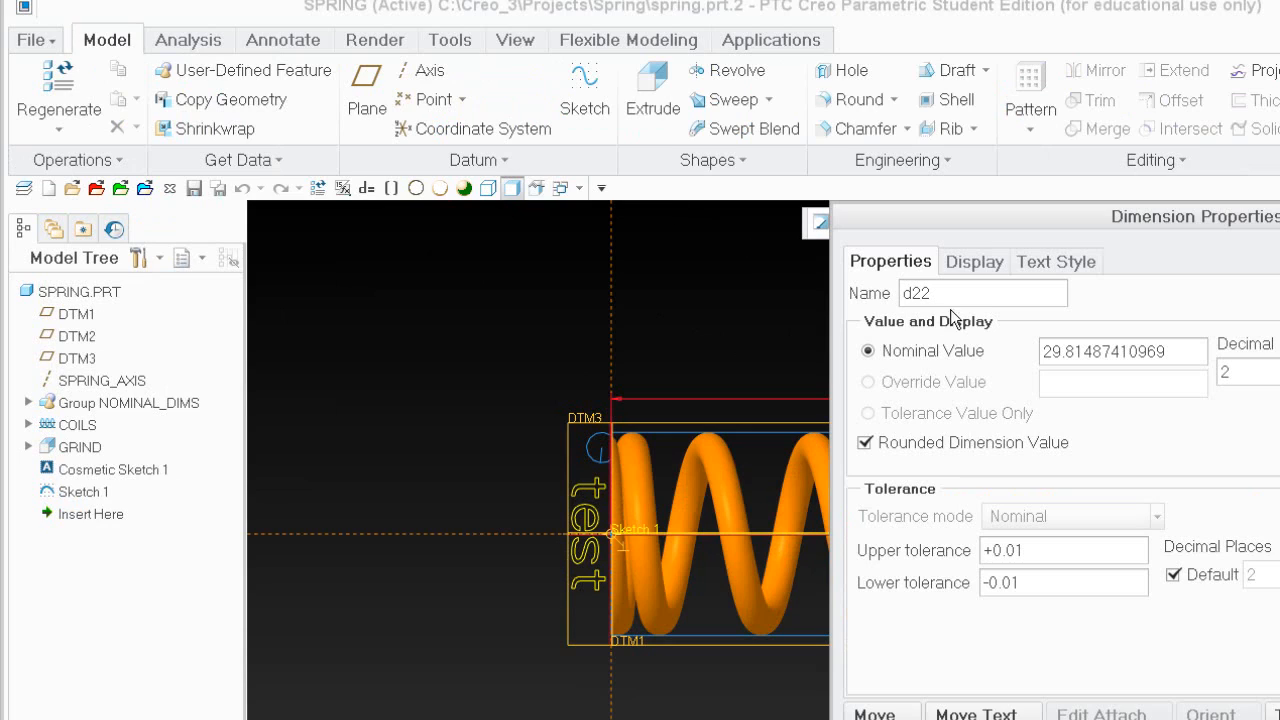
{"action": "left_click_drag", "start_coordinate": [932, 293], "coordinate": [848, 291]}
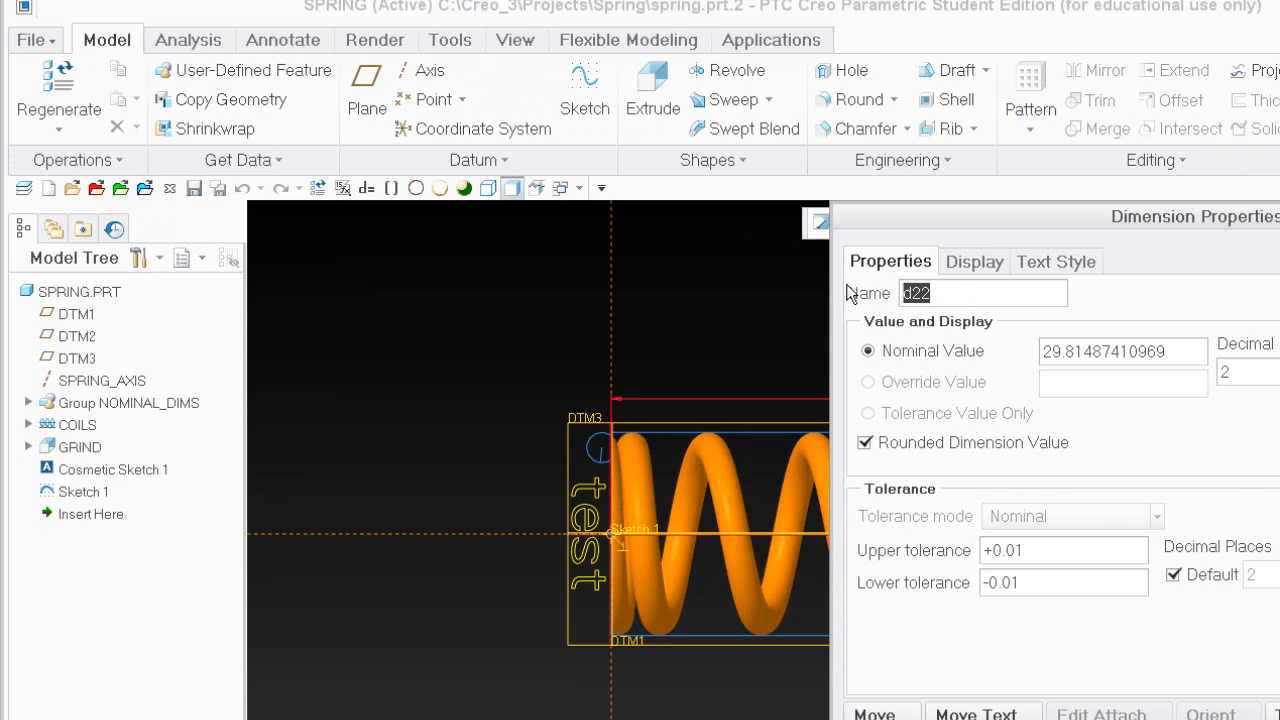
{"action": "type", "text": "height"}
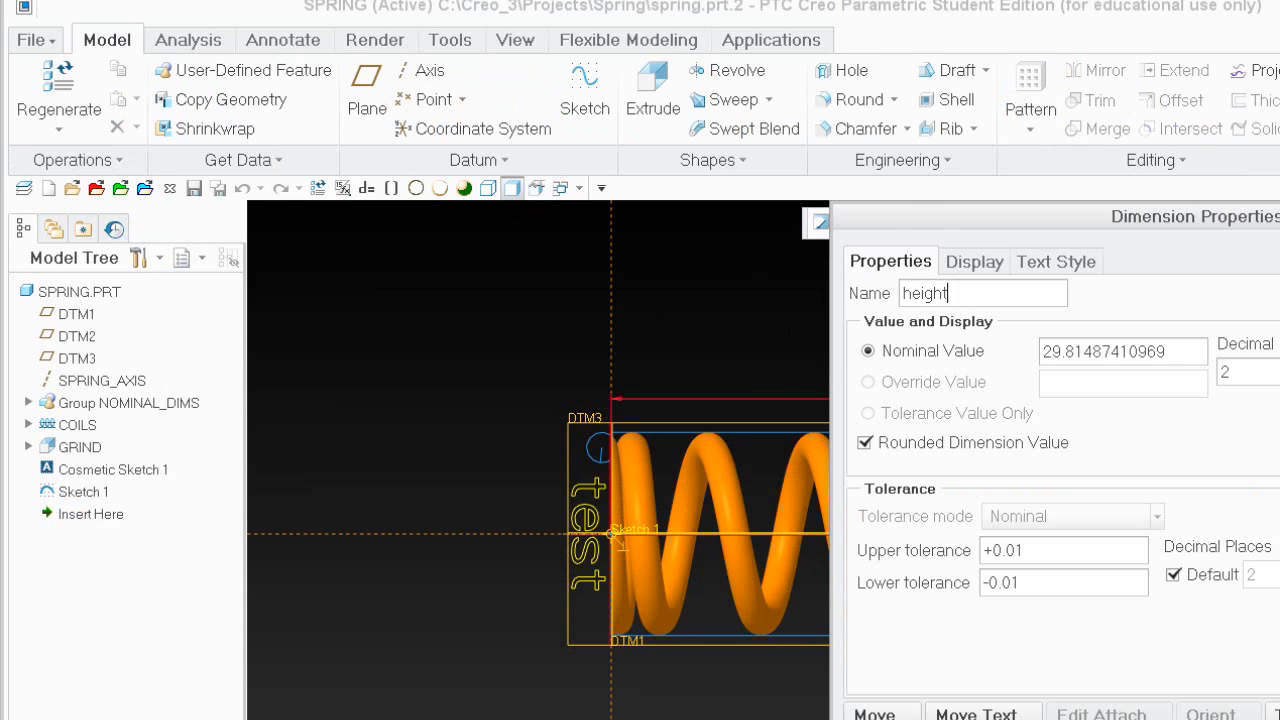
{"action": "key", "text": "Return"}
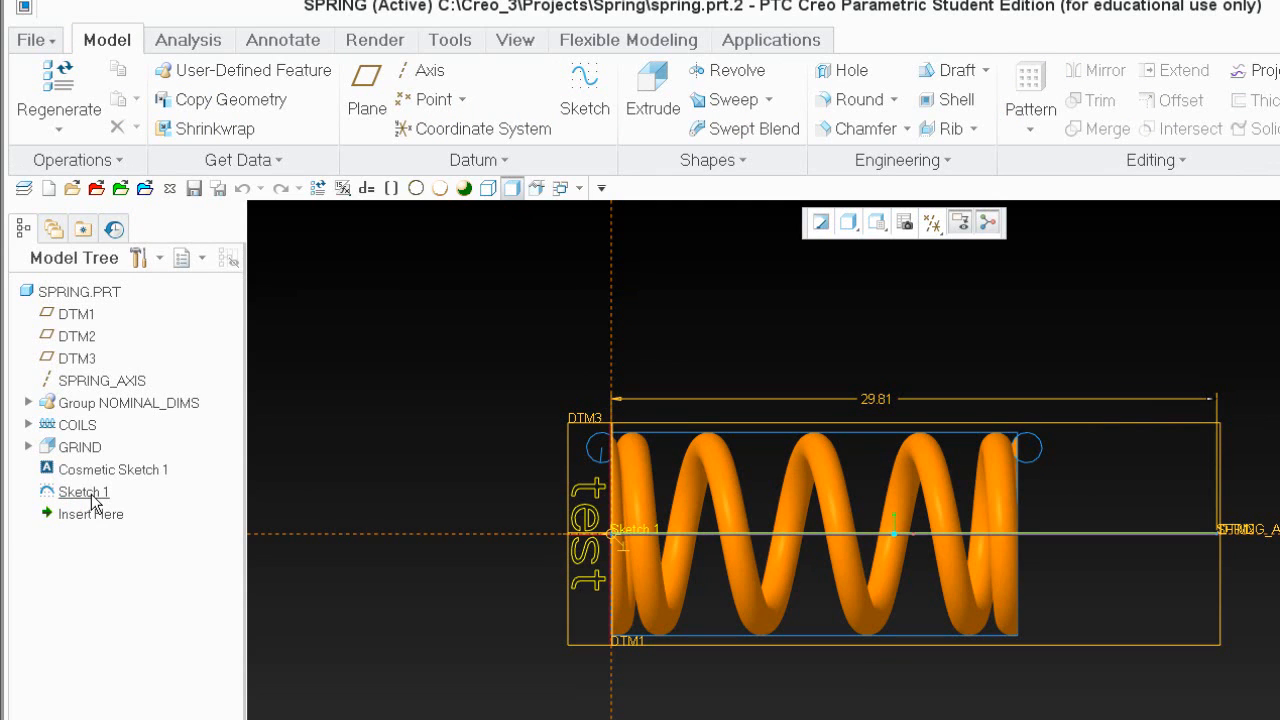
Regenerate the part and reorder Sketch 1 to sit directly after SPRING_AXIS, before the NOMINAL_DIMS group.
{"action": "mouse_move", "coordinate": [93, 500]}
{"action": "left_mouse_down"}
{"action": "mouse_move", "coordinate": [37, 420]}
{"action": "mouse_move", "coordinate": [71, 383]}
{"action": "mouse_move", "coordinate": [143, 560]}
{"action": "mouse_move", "coordinate": [109, 531]}
{"action": "left_mouse_up"}
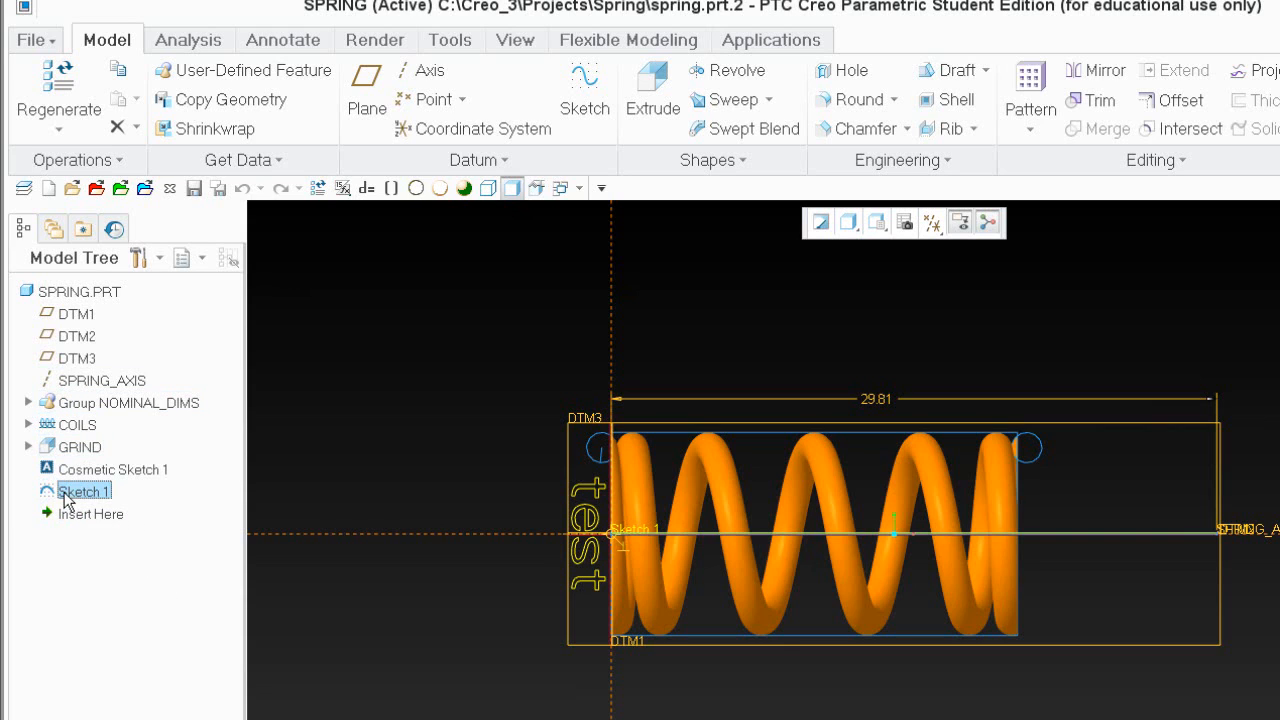
{"action": "left_click", "coordinate": [53, 83]}
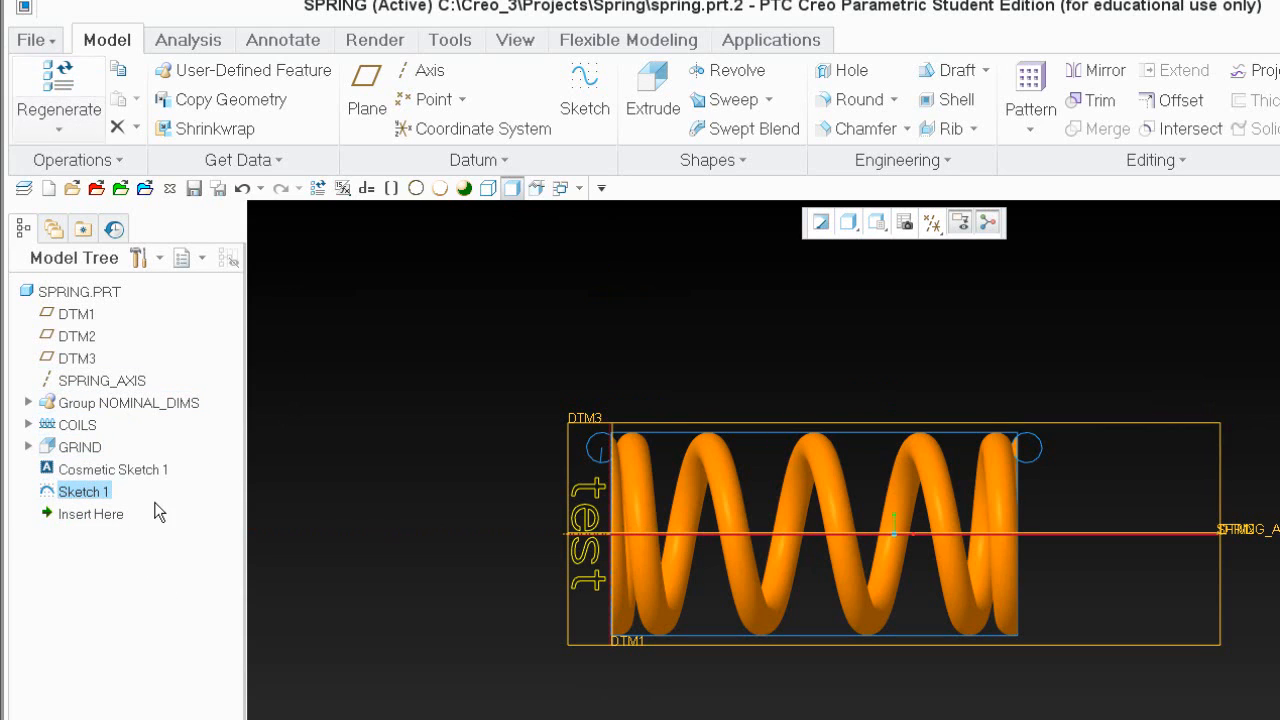
{"action": "left_click_drag", "start_coordinate": [86, 491], "coordinate": [55, 410]}
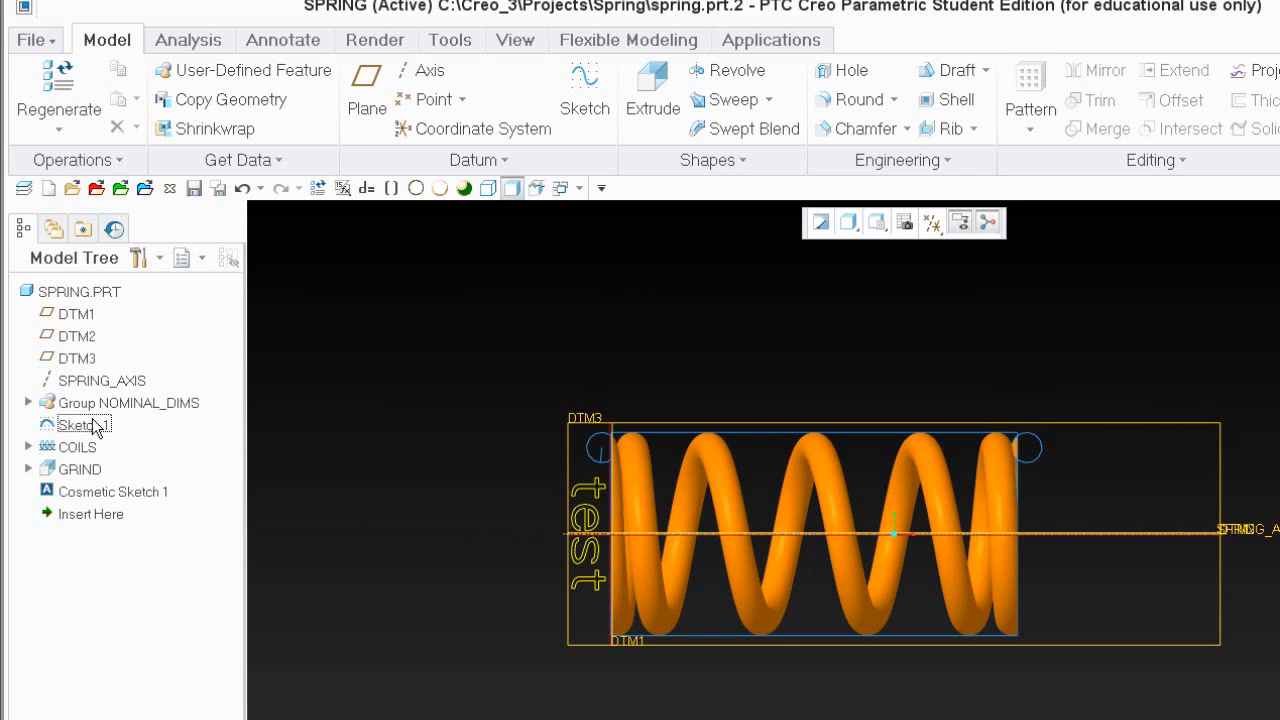
{"action": "left_click", "coordinate": [80, 428]}
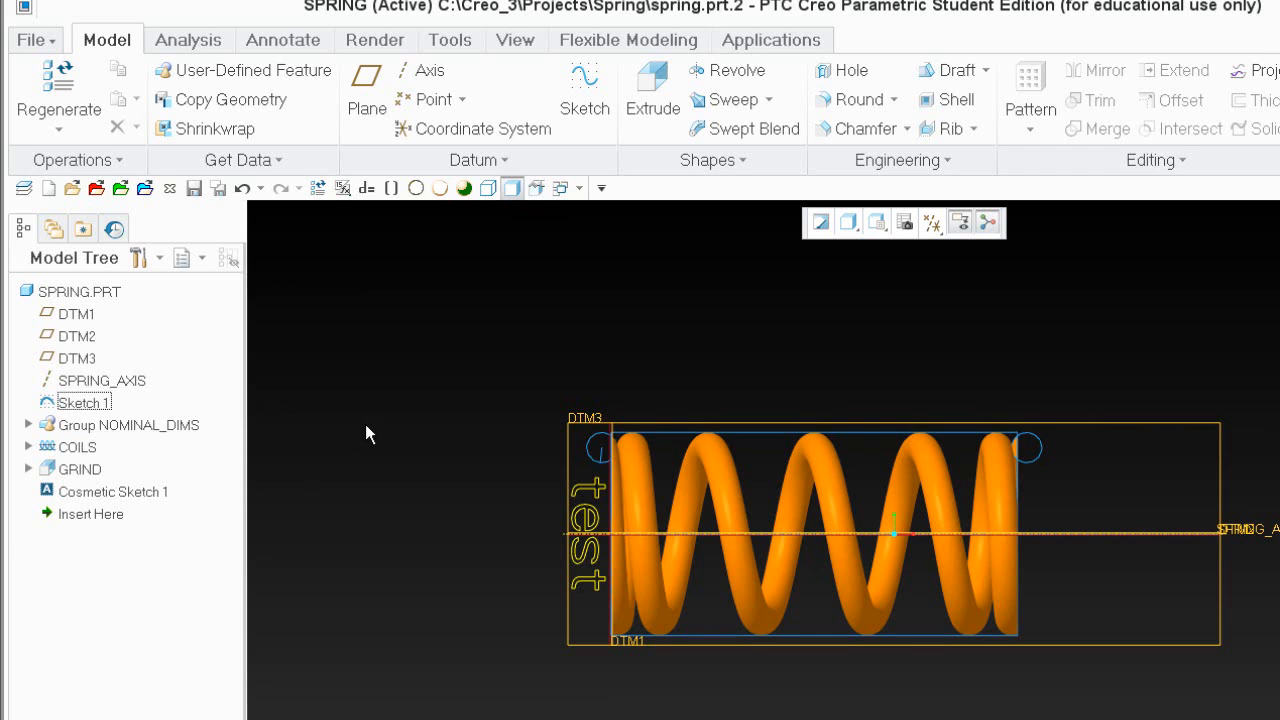
Rename Sketch 1 to DO_NOT_EDIT.
{"action": "left_click", "coordinate": [108, 408]}
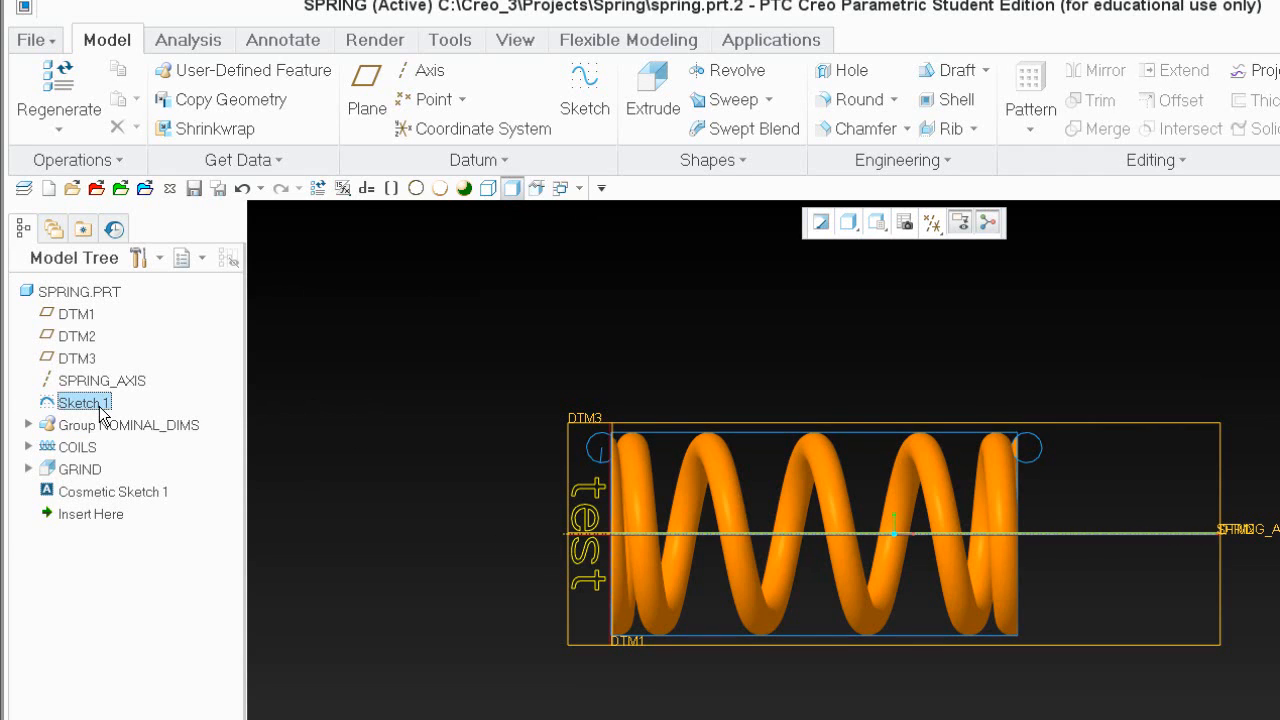
{"action": "right_click", "coordinate": [102, 406]}
{"action": "left_click", "coordinate": [415, 563]}
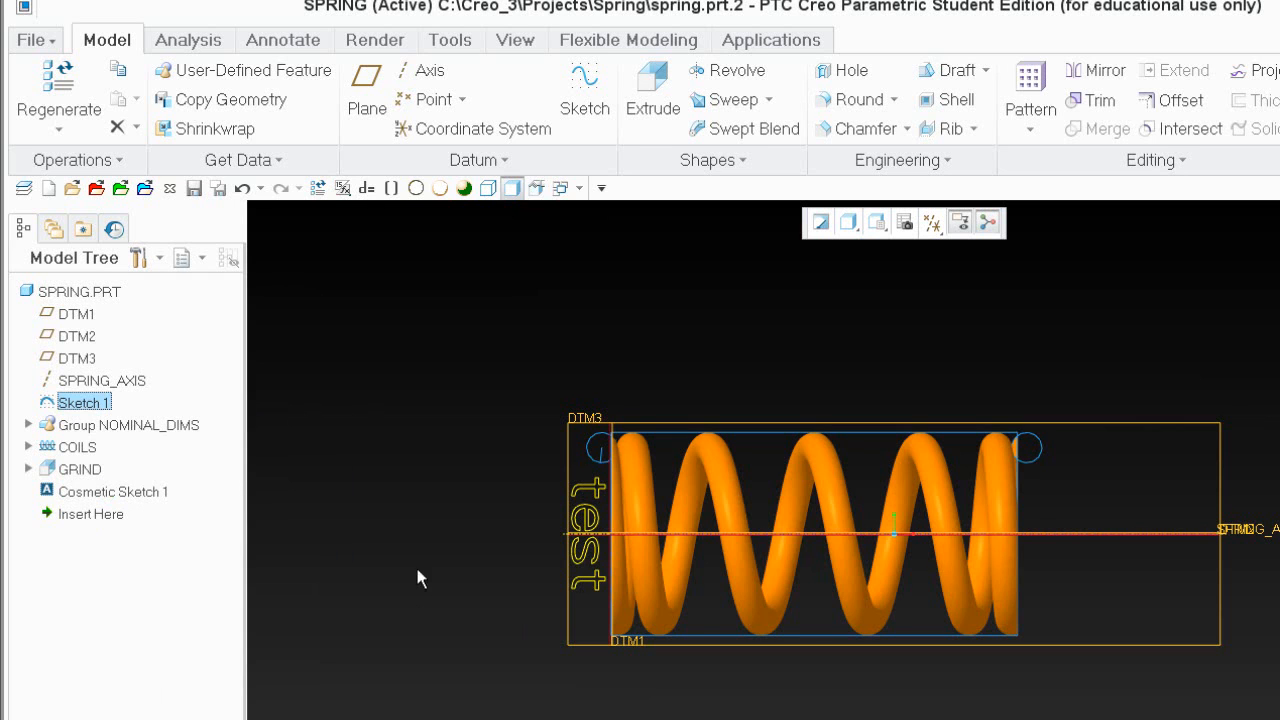
{"action": "left_click", "coordinate": [98, 406]}
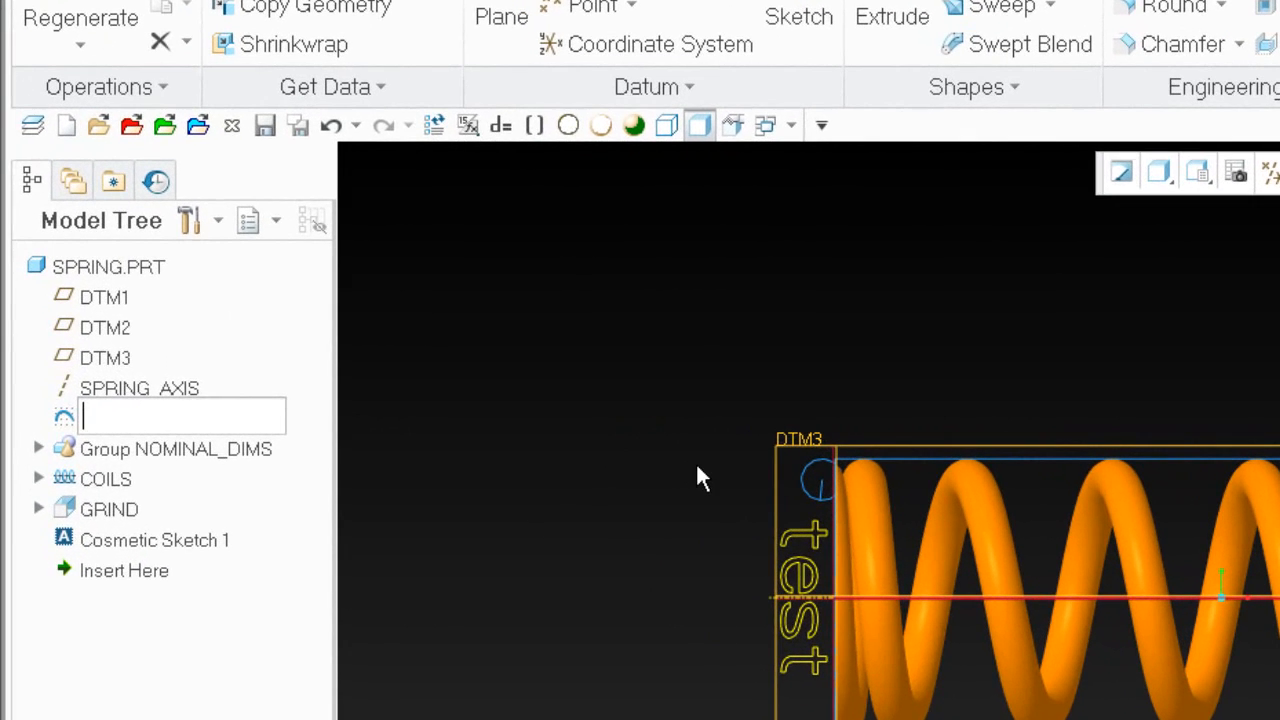
{"action": "type", "text": "do_not_edi"}
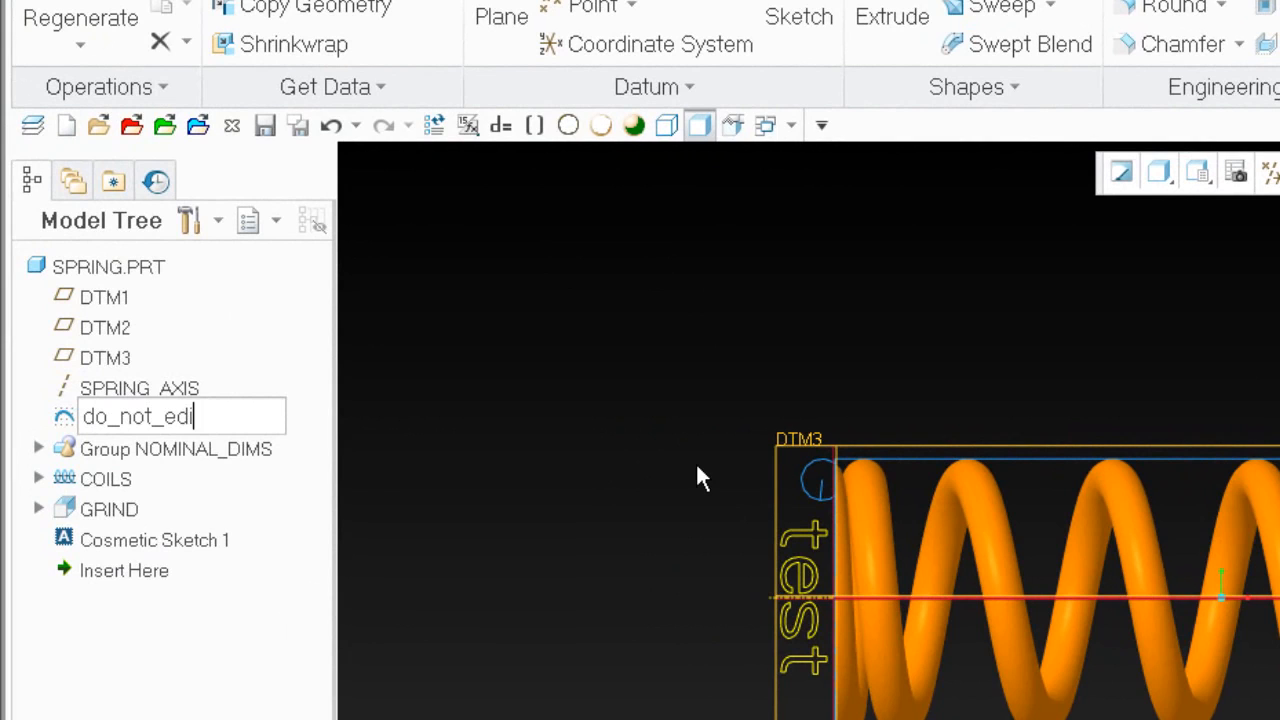
{"action": "type", "text": "t"}
{"action": "key", "text": "Return"}
Open the PROFILE sketch of the NOMINAL_DIMS group for redefinition and select its overall length dimension.
{"action": "scroll", "coordinate": [560, 375], "scroll_direction": "up", "scroll_amount": 2}
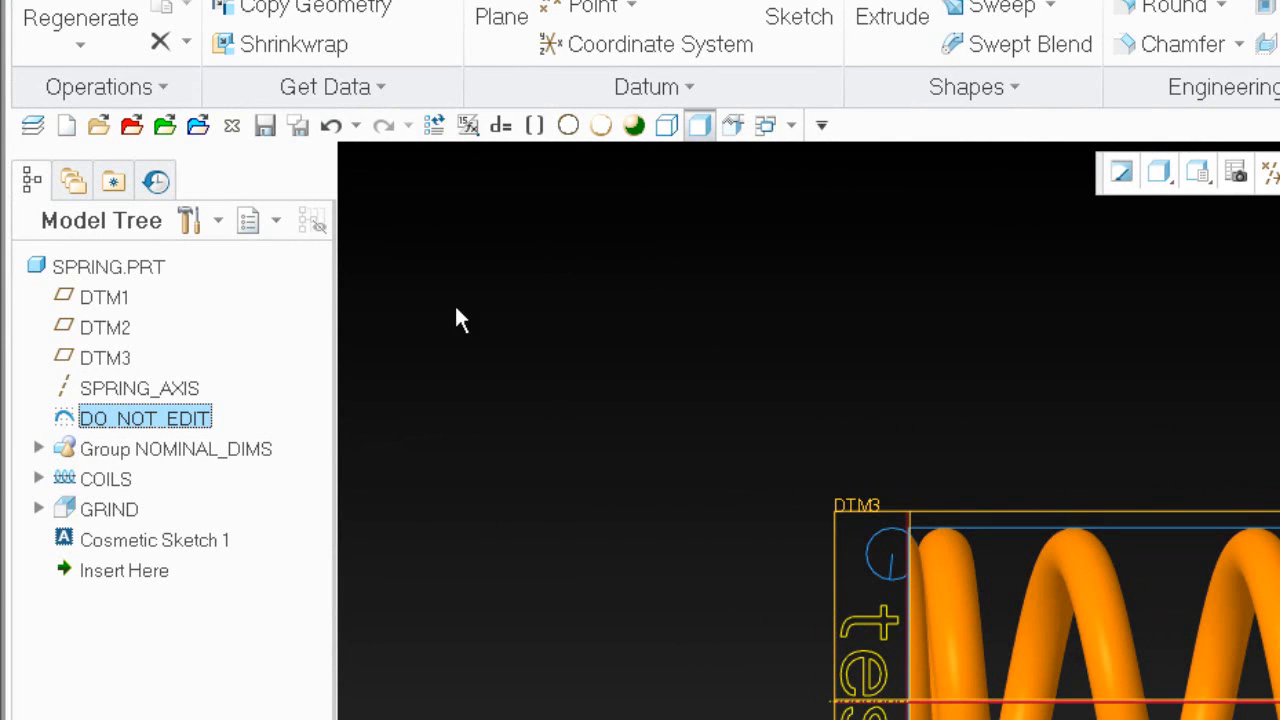
{"action": "scroll", "coordinate": [514, 297], "scroll_direction": "down", "scroll_amount": 3}
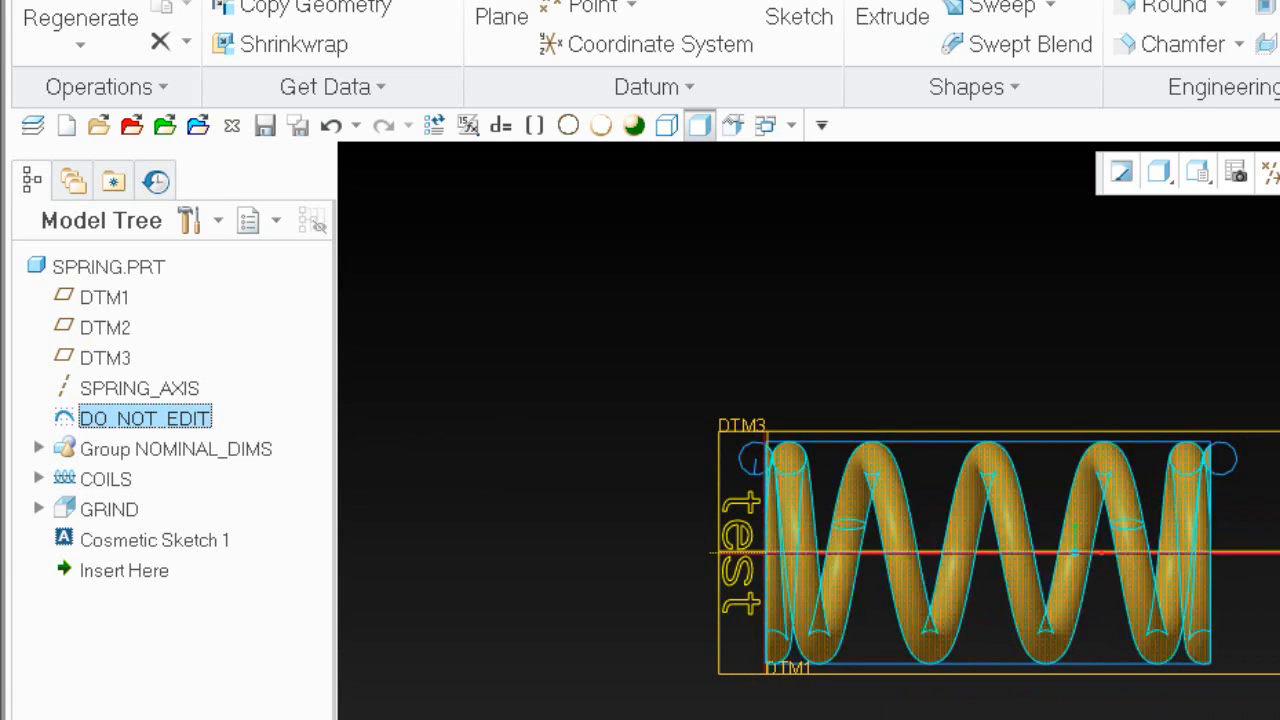
{"action": "left_click", "coordinate": [38, 449]}
{"action": "right_click", "coordinate": [143, 482]}
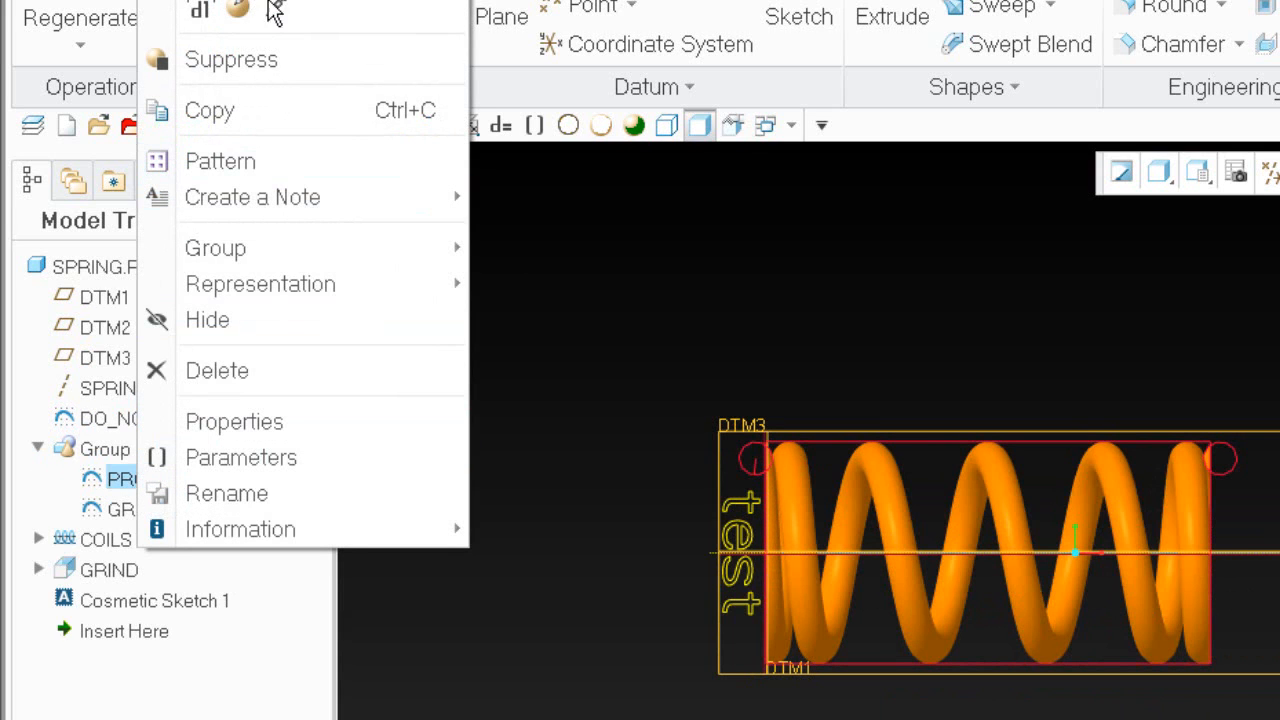
{"action": "left_click", "coordinate": [235, 10]}
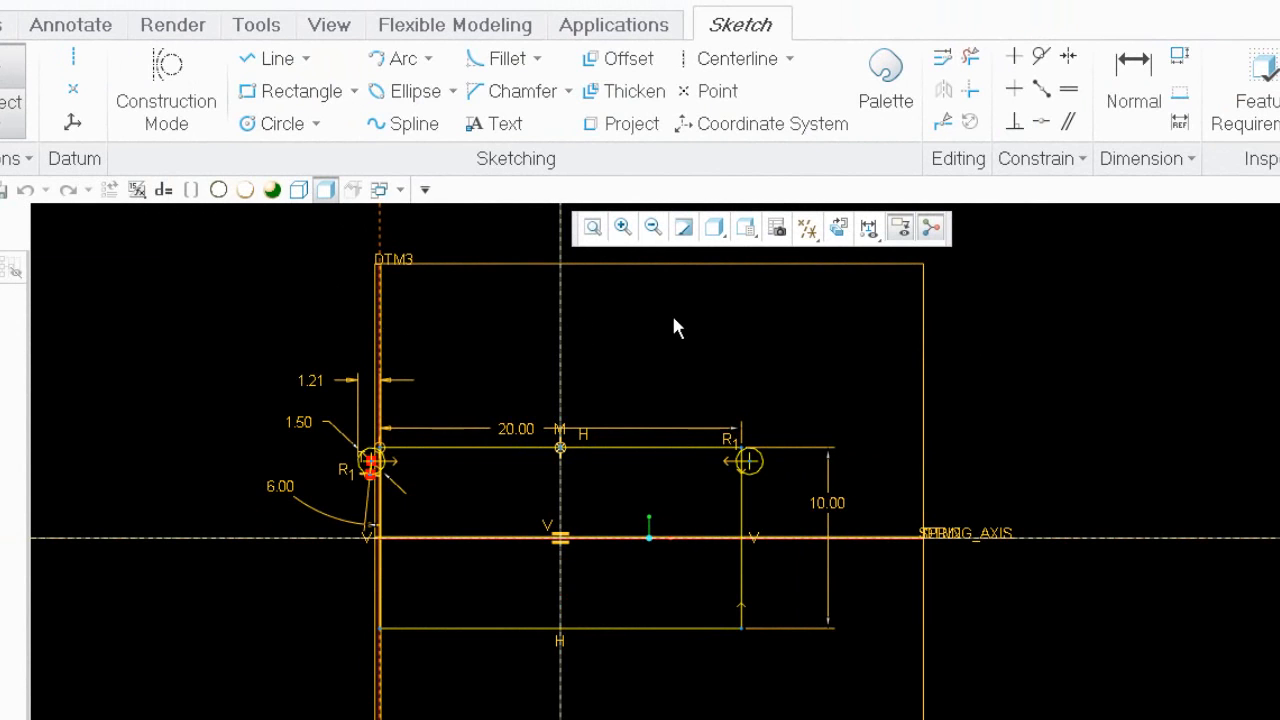
{"action": "middle_click_drag", "start_coordinate": [674, 320], "coordinate": [638, 364]}
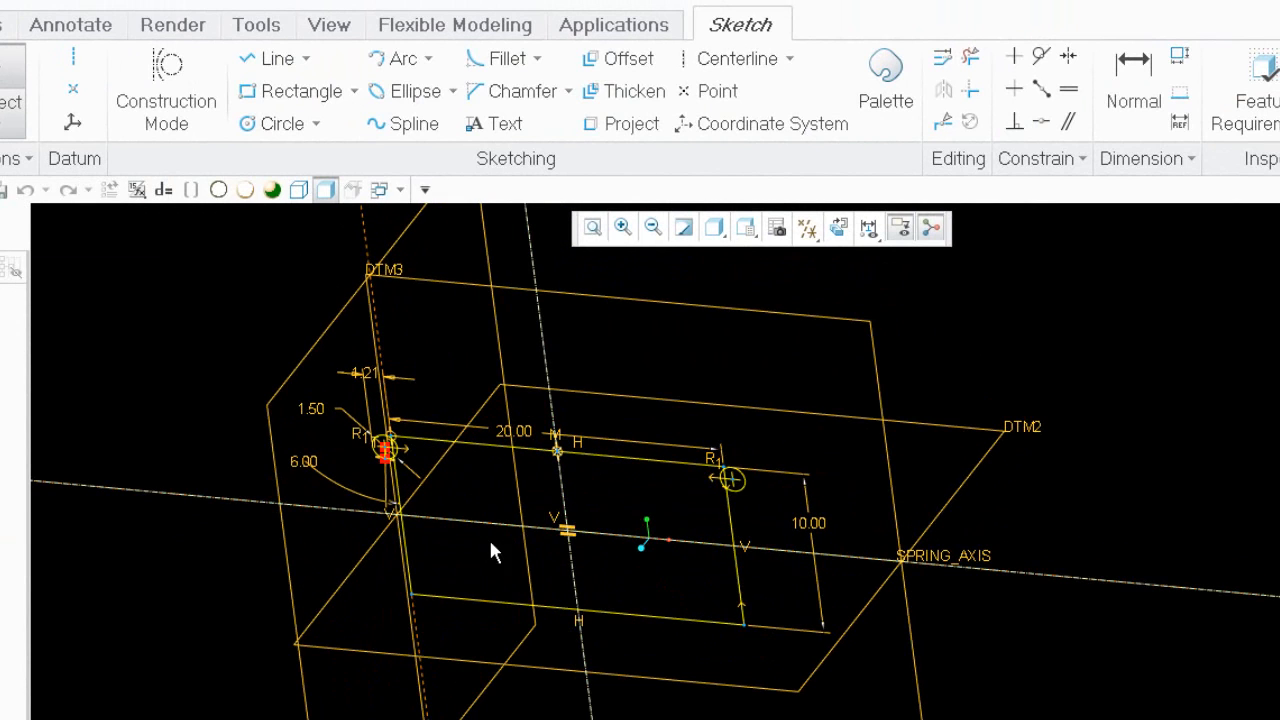
{"action": "left_click", "coordinate": [527, 434]}
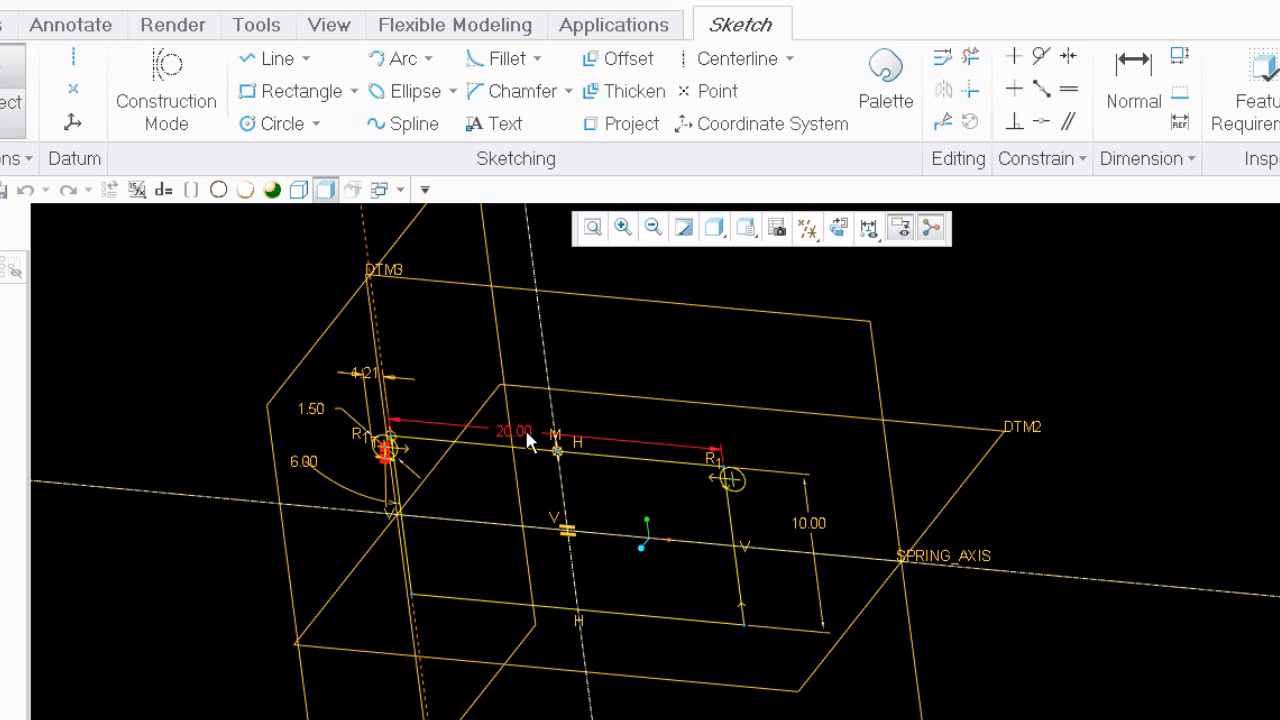
{"action": "left_click", "coordinate": [693, 346]}
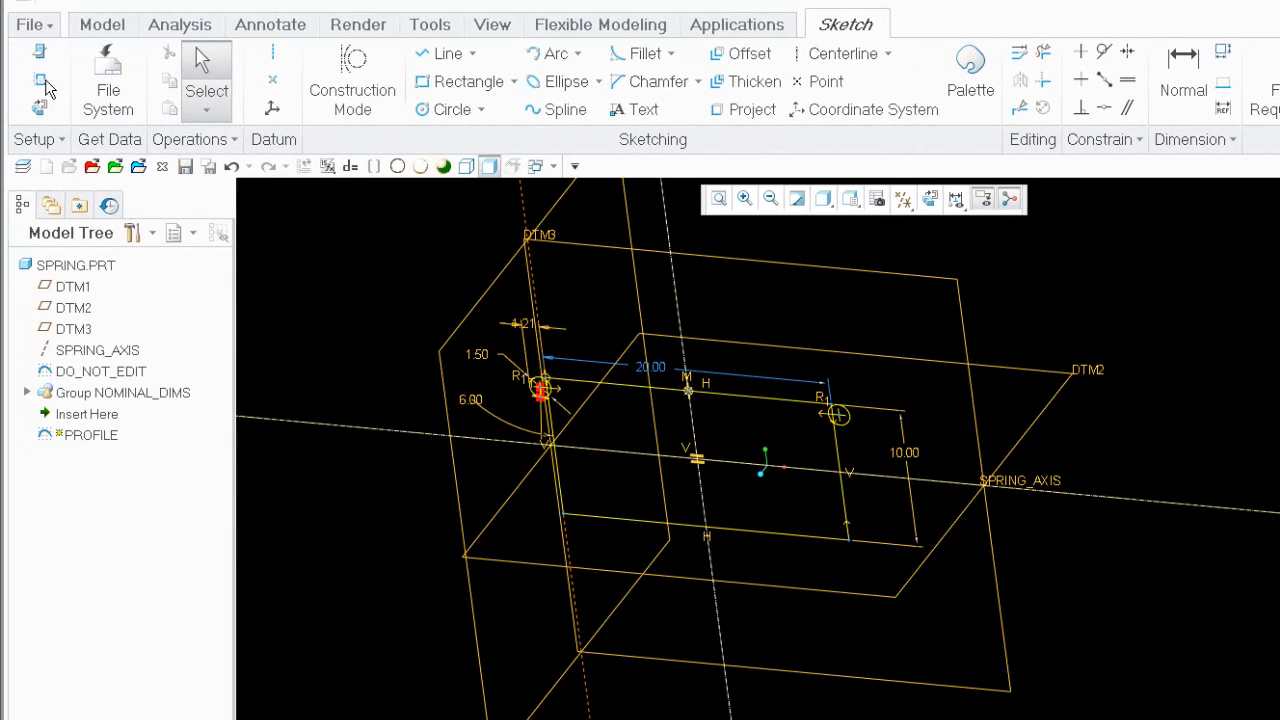
Hide all datum display and add the free endpoint of the DO_NOT_EDIT axis line as a sketch reference.
{"action": "left_click", "coordinate": [44, 86]}
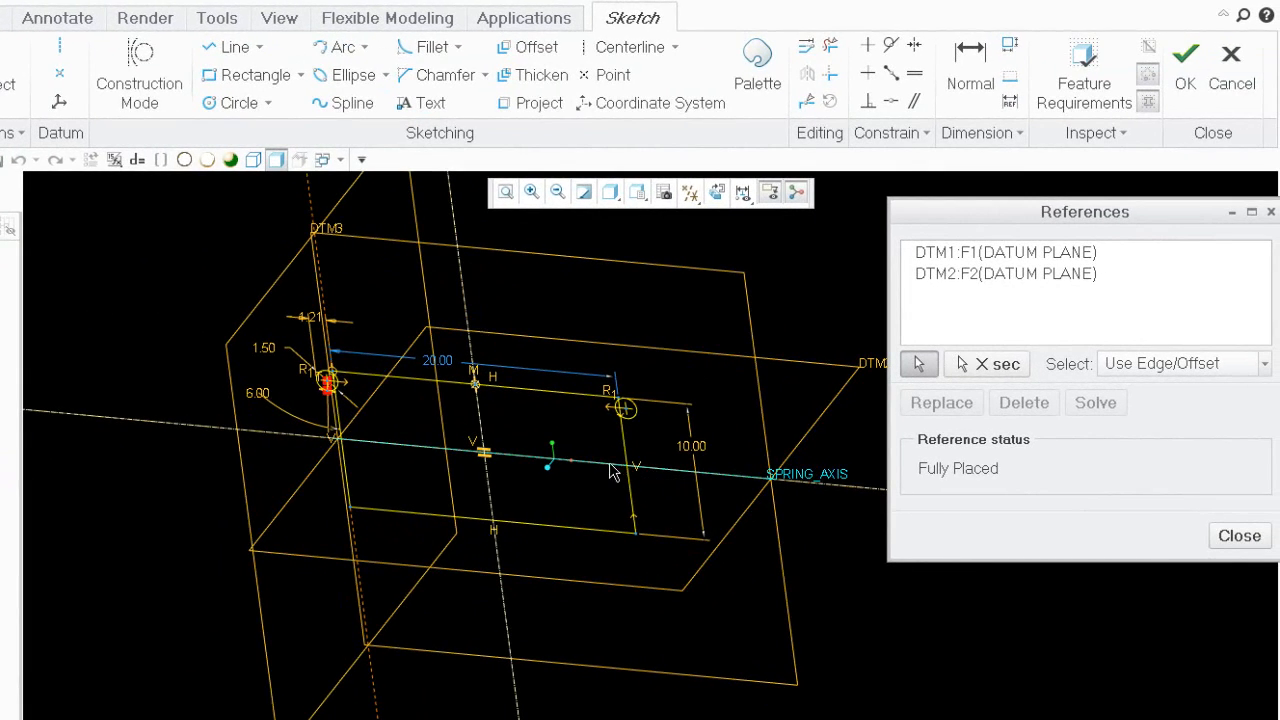
{"action": "scroll", "coordinate": [563, 484], "scroll_direction": "down", "scroll_amount": 3}
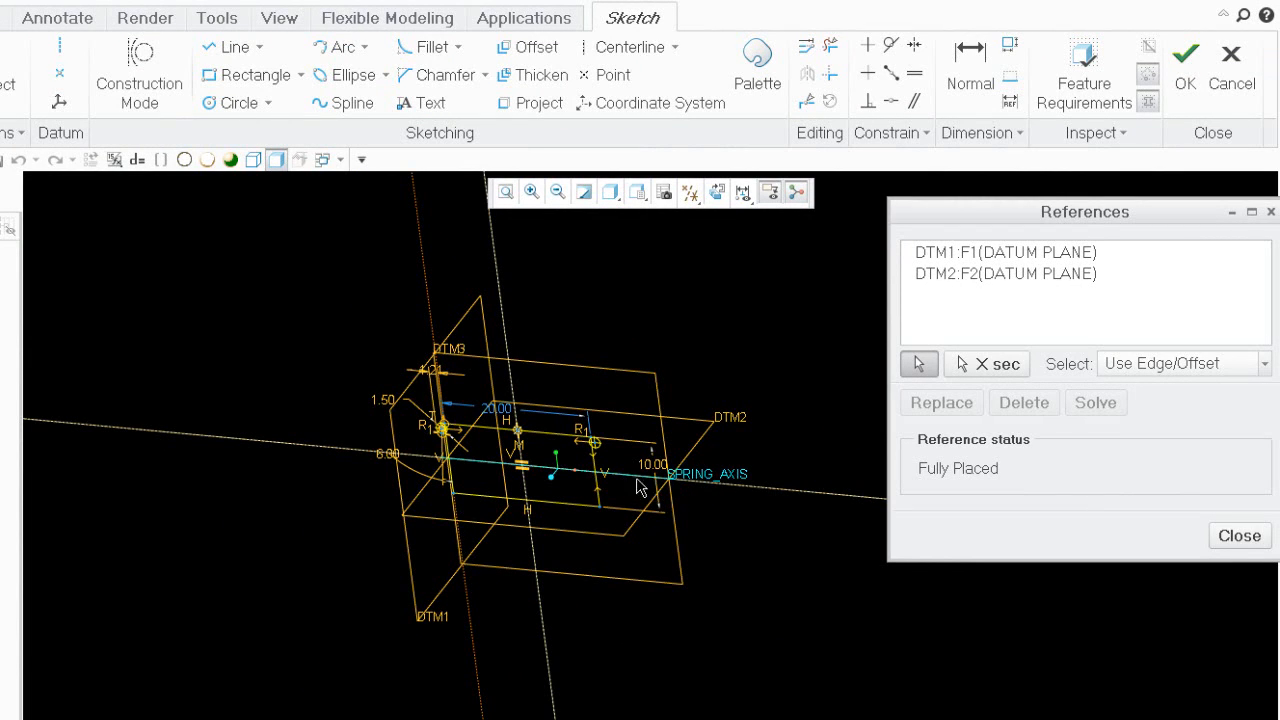
{"action": "left_click", "coordinate": [690, 193]}
{"action": "left_click", "coordinate": [692, 194]}
{"action": "left_click", "coordinate": [727, 224]}
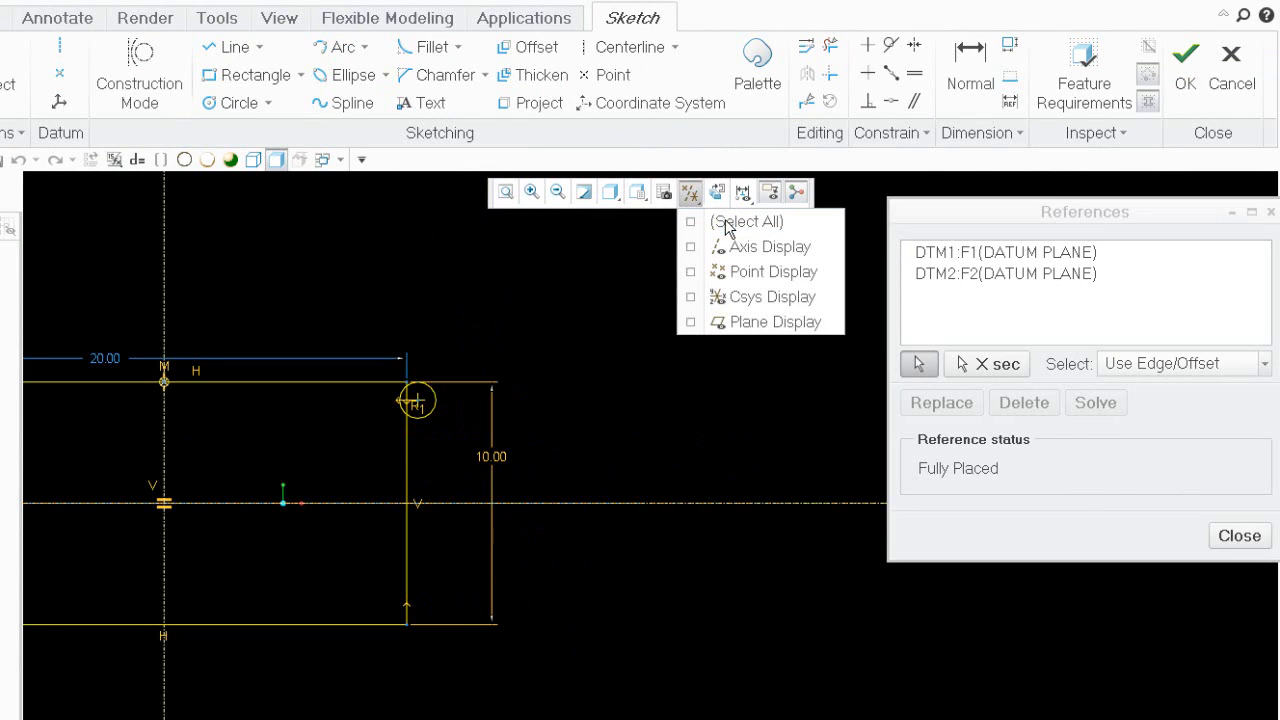
{"action": "left_click", "coordinate": [645, 473]}
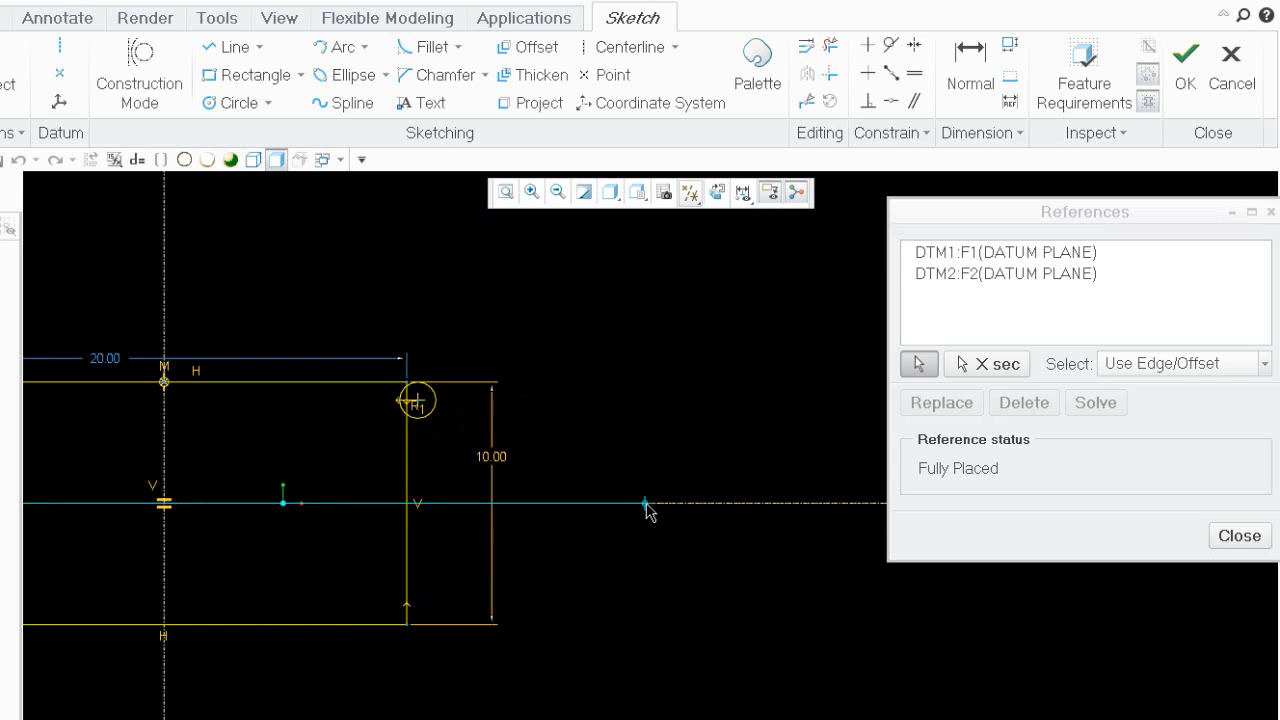
{"action": "left_click", "coordinate": [645, 504]}
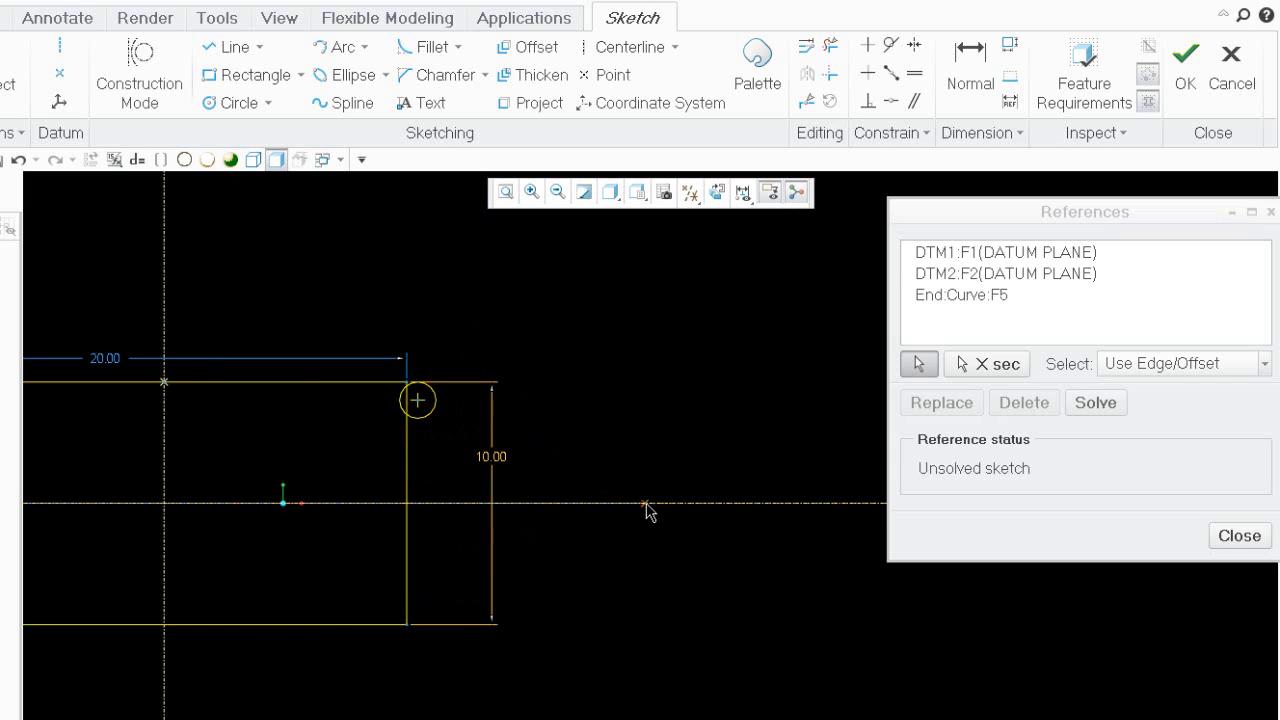
{"action": "left_click", "coordinate": [1249, 541]}
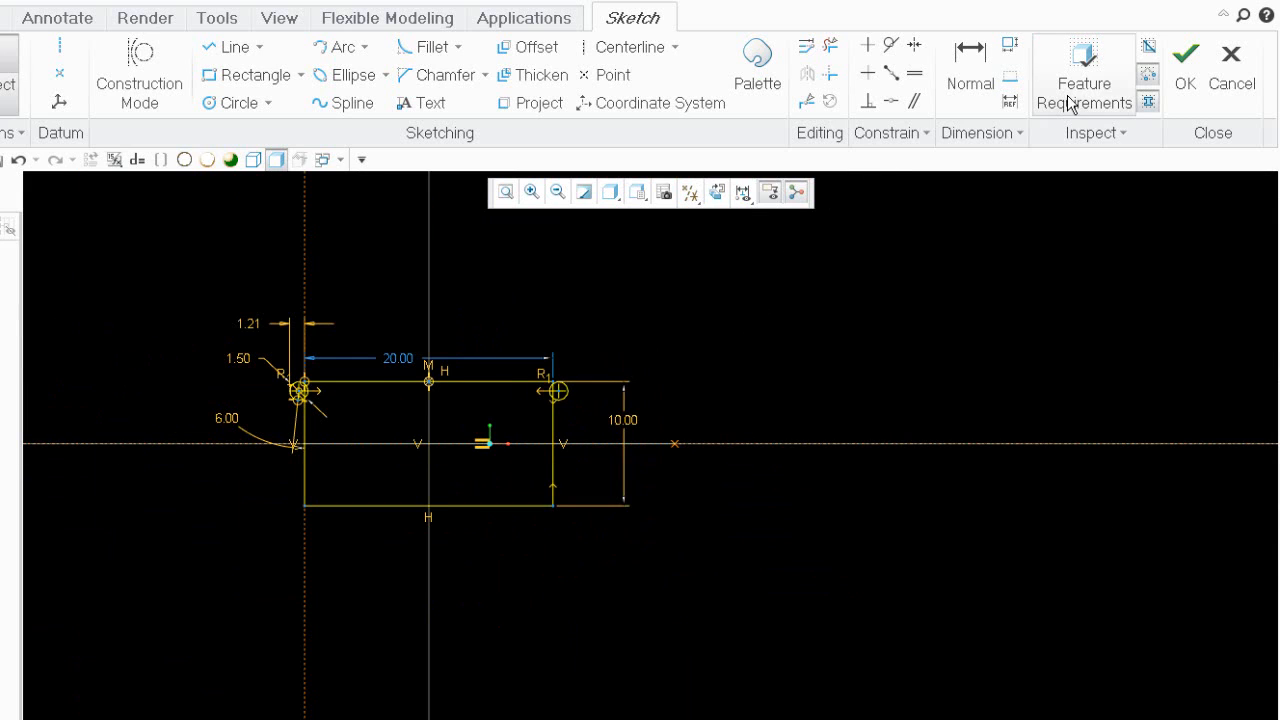
Constrain the rectangle's far vertical edge coincident with the axis endpoint reference, removing the conflicting overall length dimension.
{"action": "left_click", "coordinate": [891, 101]}
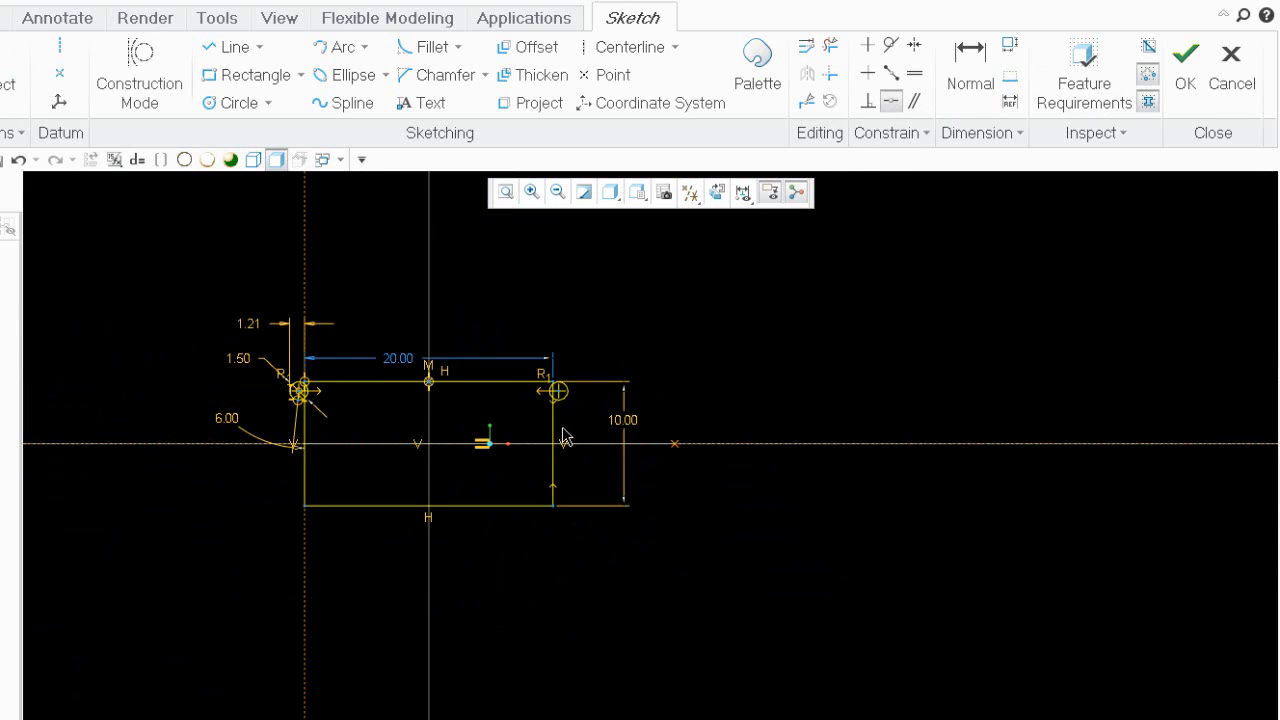
{"action": "left_click", "coordinate": [554, 437]}
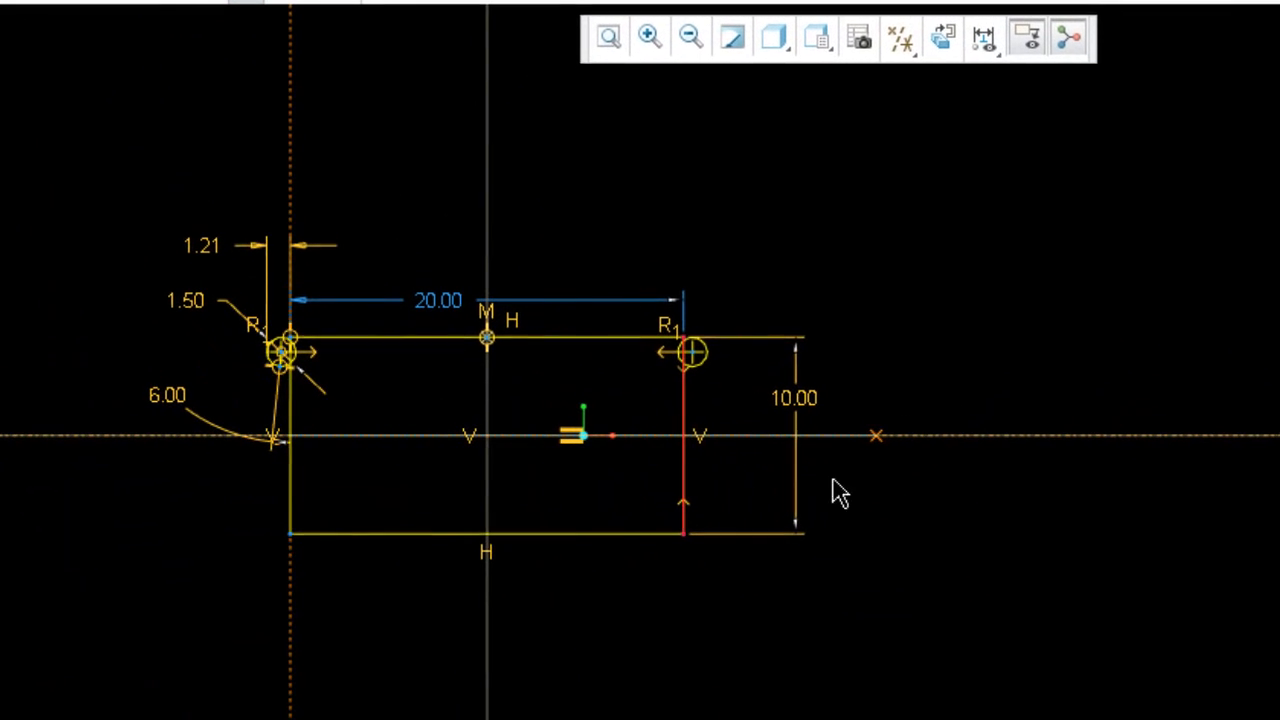
{"action": "left_click", "coordinate": [876, 437]}
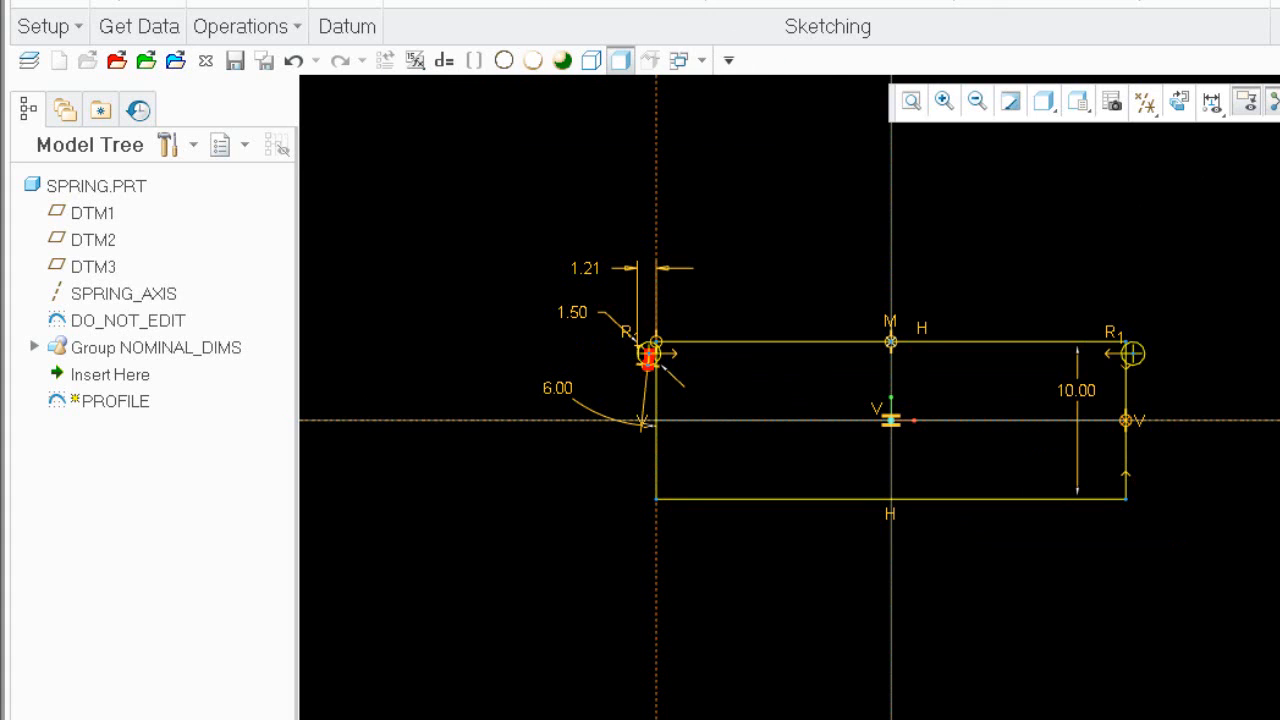
Sketch a horizontal line about 25.92 long on the spring axis, starting at the rectangle's near vertical edge, and finish the sketch.
{"action": "left_click", "coordinate": [521, 3]}
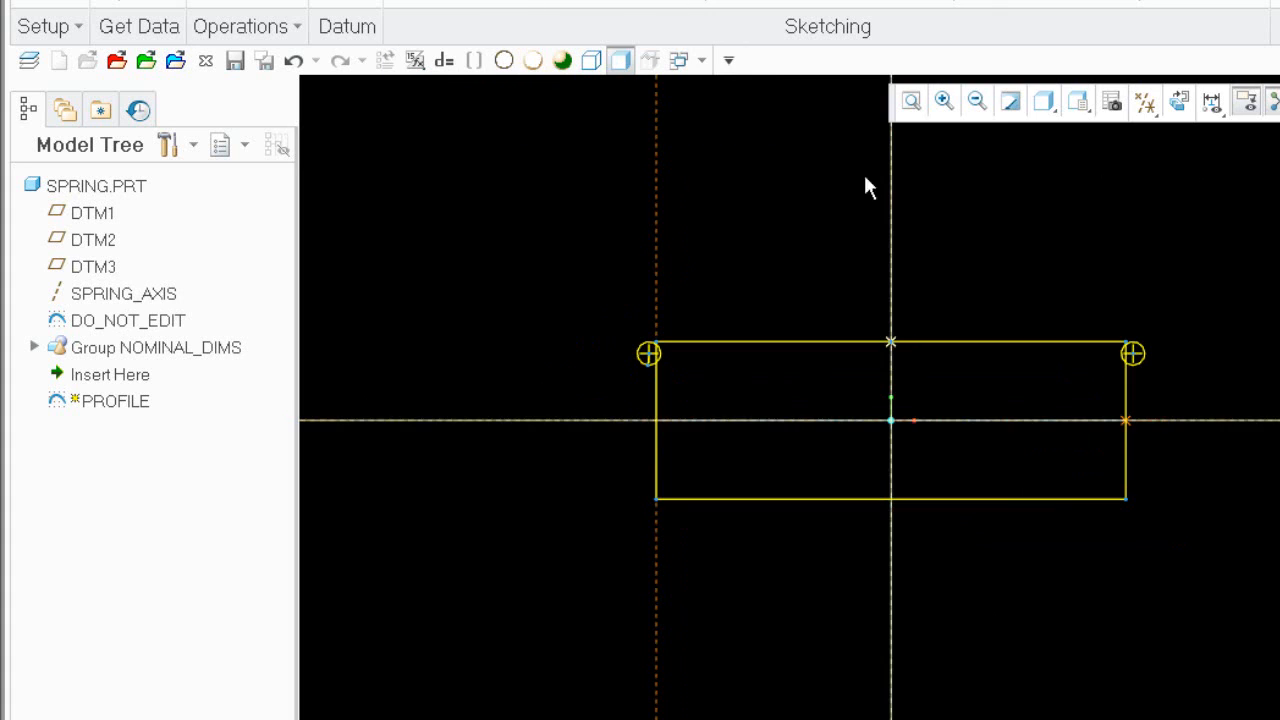
{"action": "left_click", "coordinate": [666, 432]}
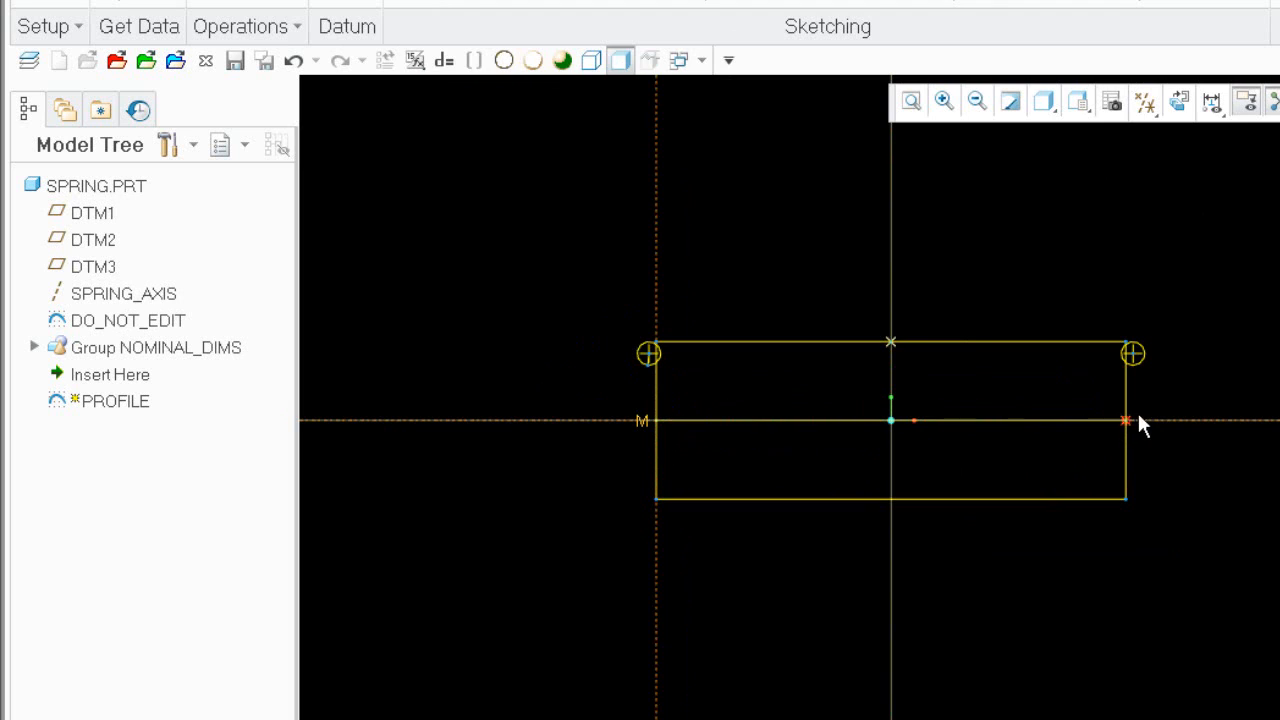
{"action": "left_click", "coordinate": [1063, 421]}
{"action": "middle_click", "coordinate": [1279, 339]}
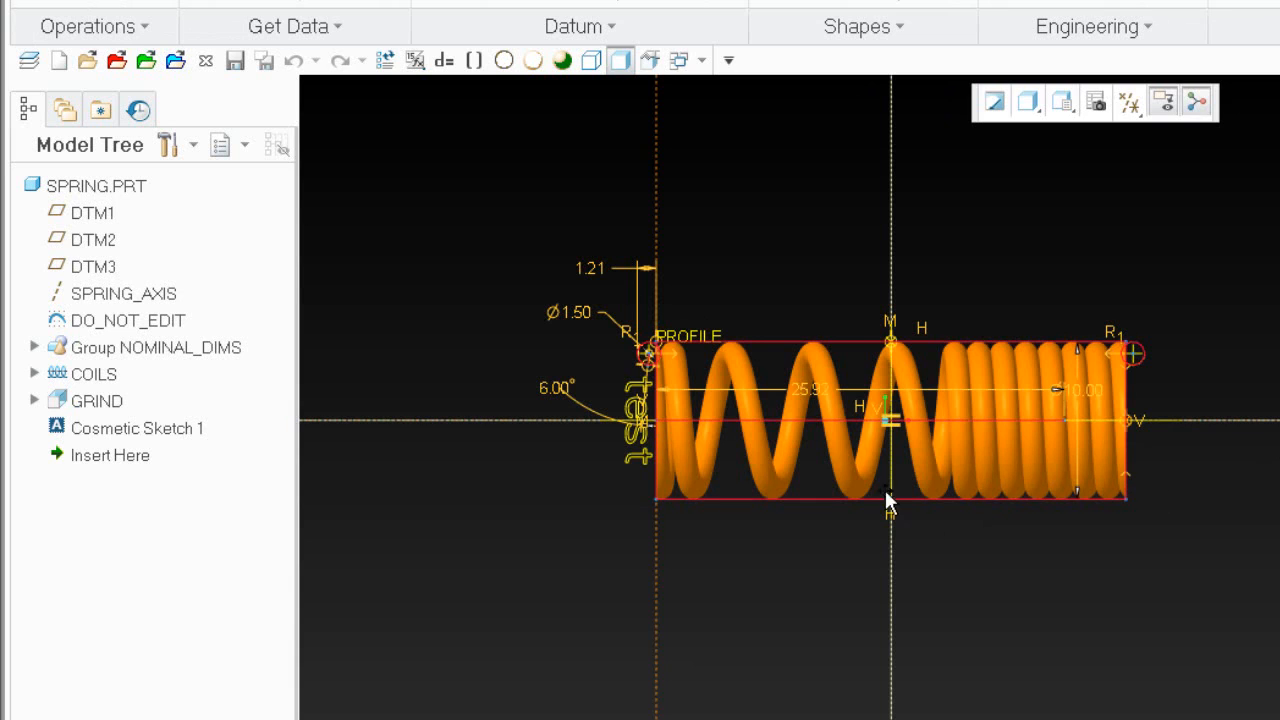
Rename the new axis line's length dimension to nominal_height in its dimension properties.
{"action": "left_click", "coordinate": [807, 389]}
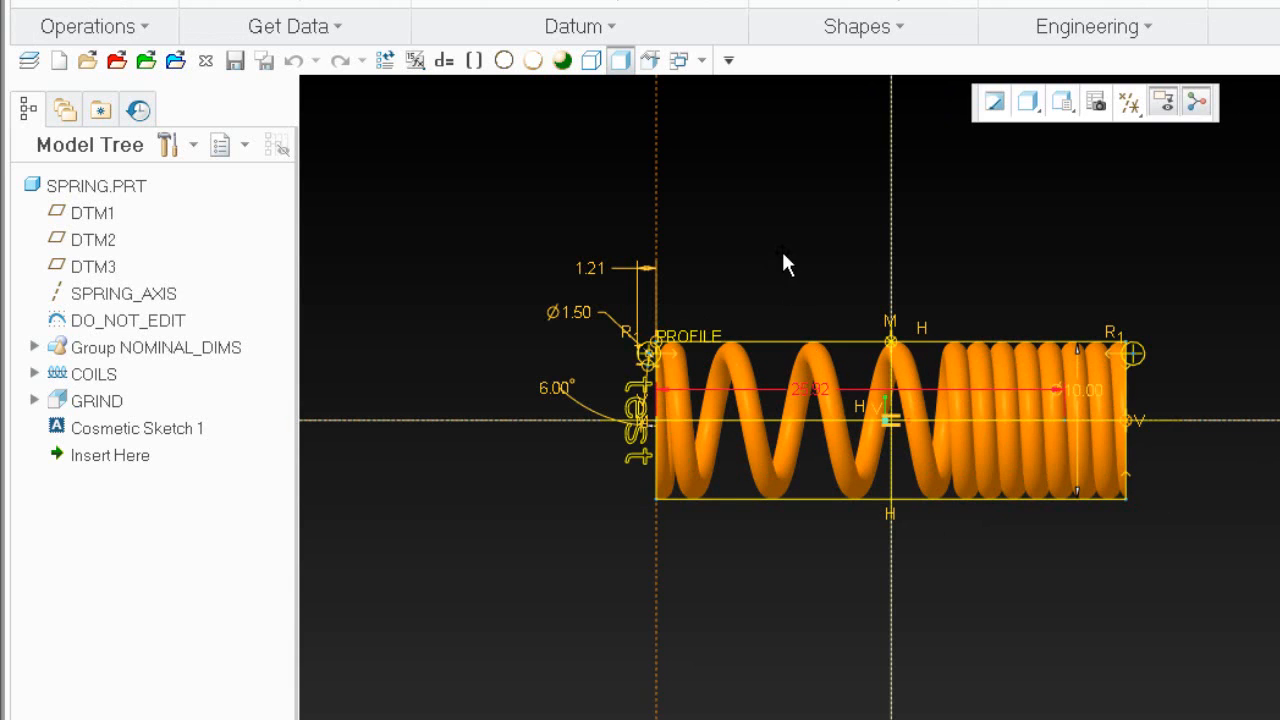
{"action": "right_click", "coordinate": [785, 258]}
{"action": "left_click", "coordinate": [878, 334]}
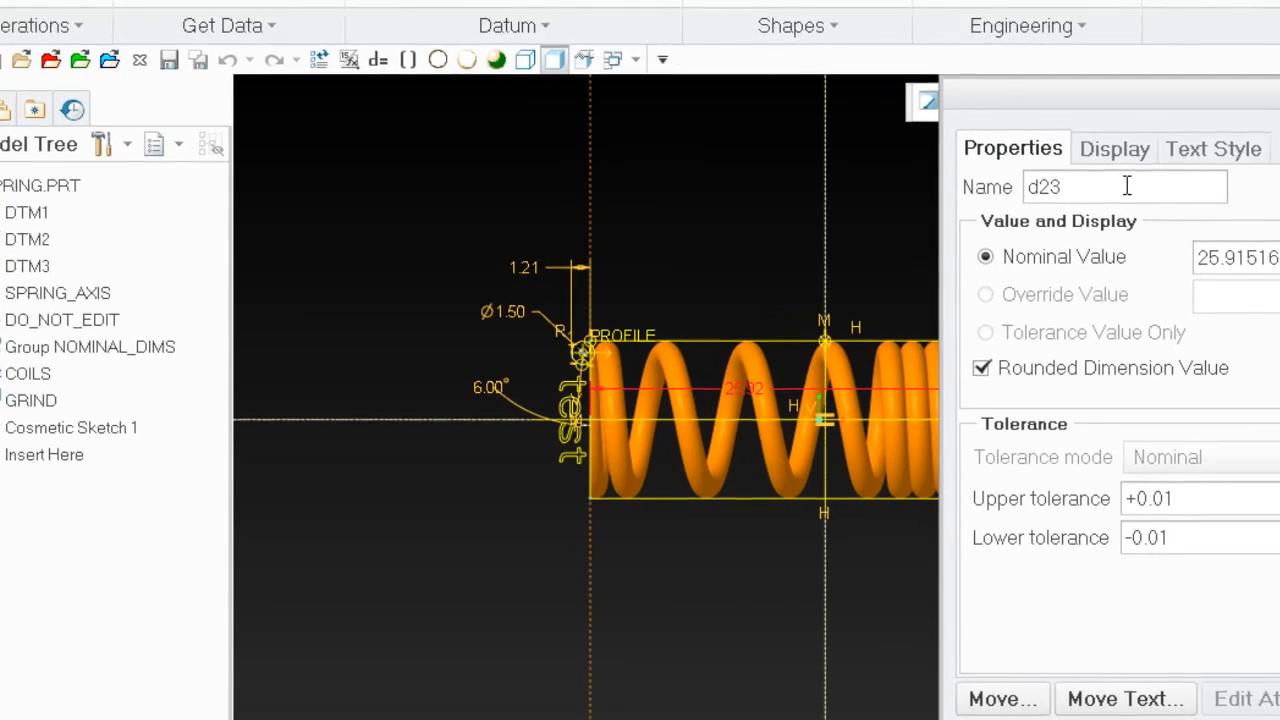
{"action": "left_click_drag", "start_coordinate": [1190, 188], "coordinate": [889, 181]}
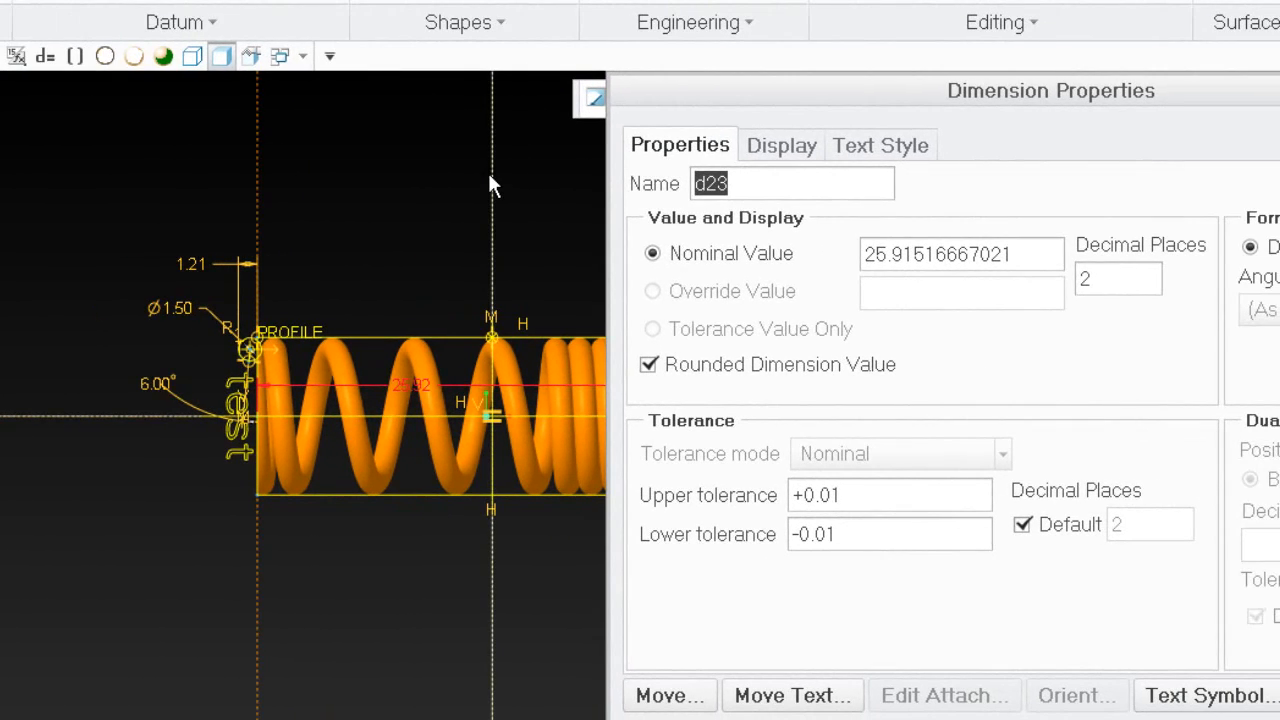
{"action": "type", "text": "nomi"}
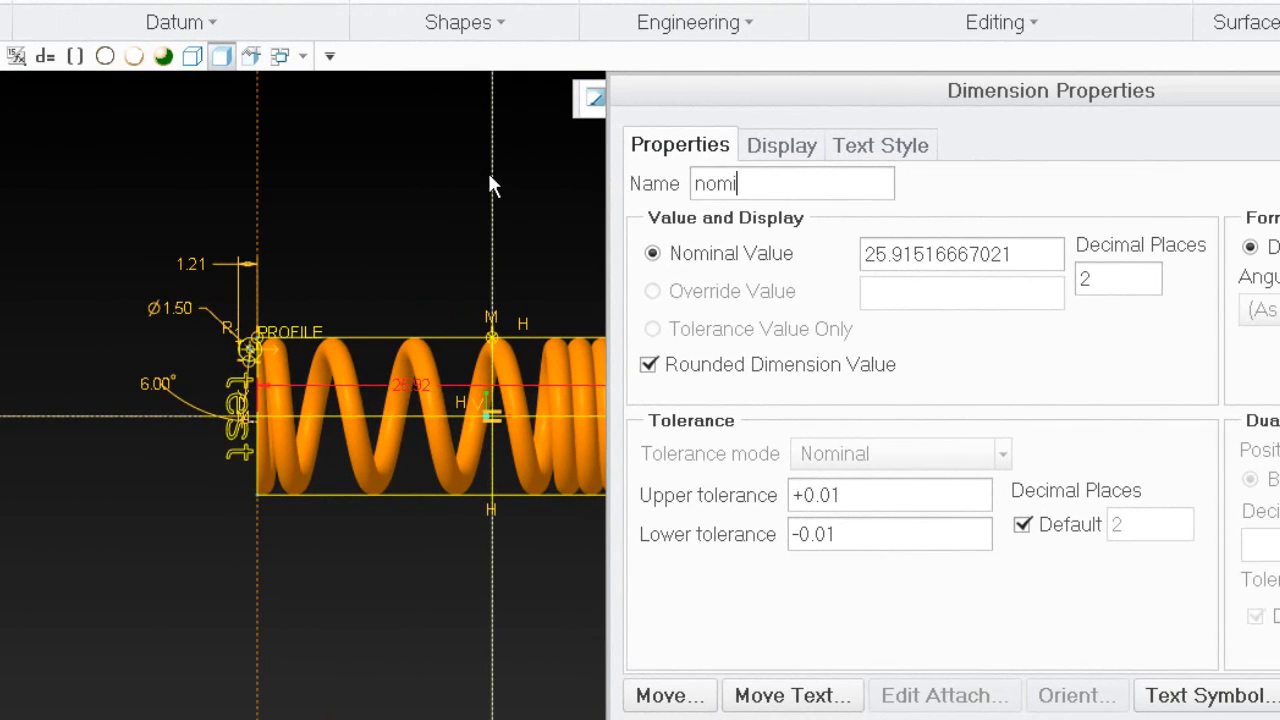
{"action": "type", "text": "nal_height"}
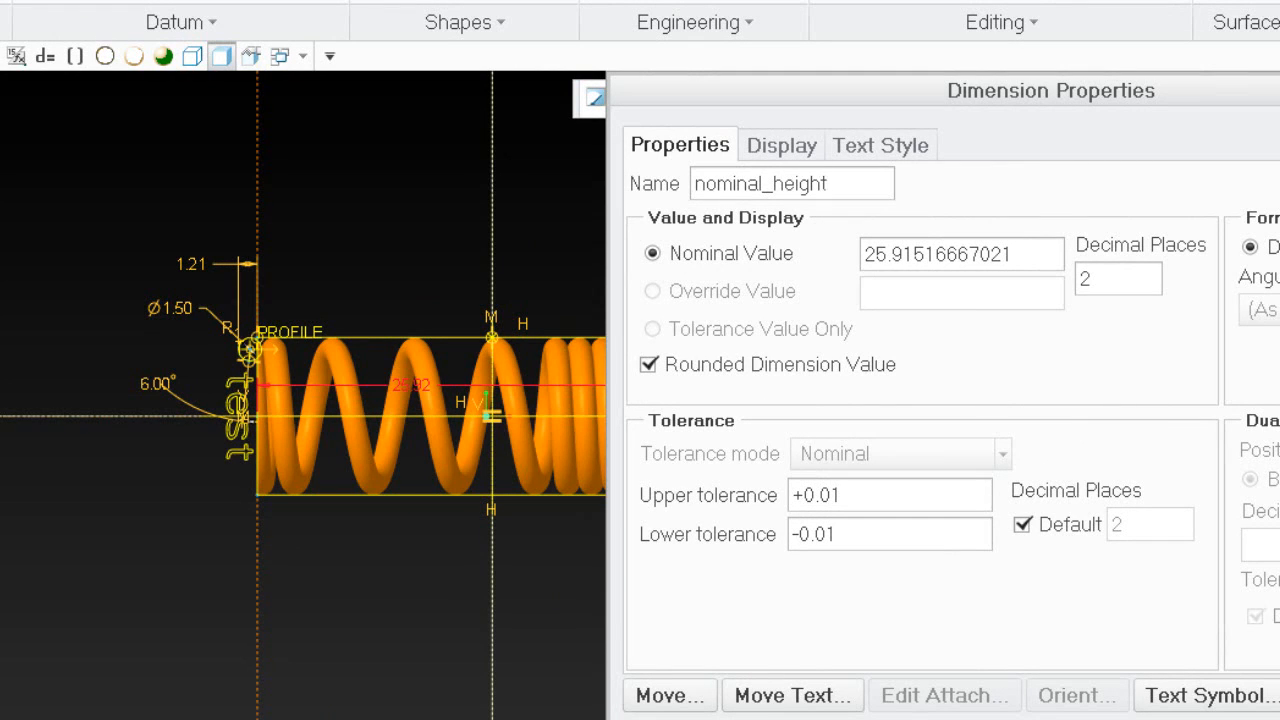
{"action": "key", "text": "Return"}
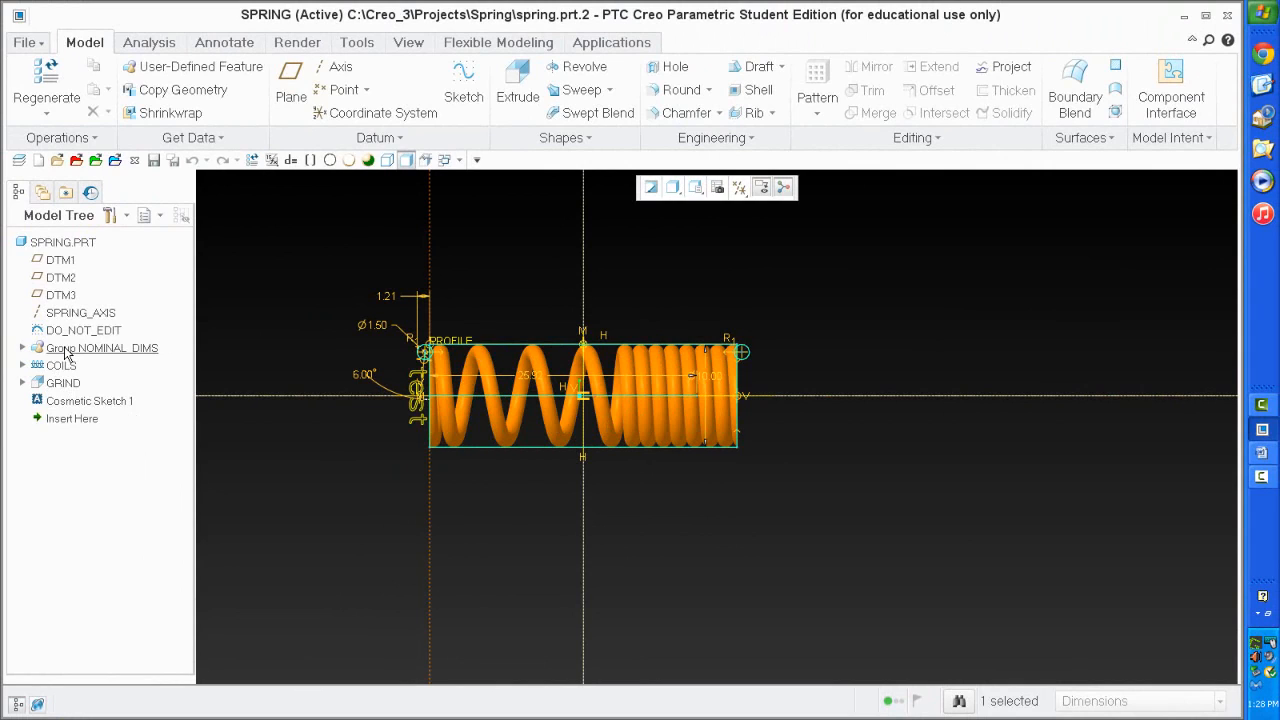
Regenerate the part and redefine PROFILE to place the nominal_height dimension above the rectangle, finishing the sketch.
{"action": "left_click", "coordinate": [22, 348]}
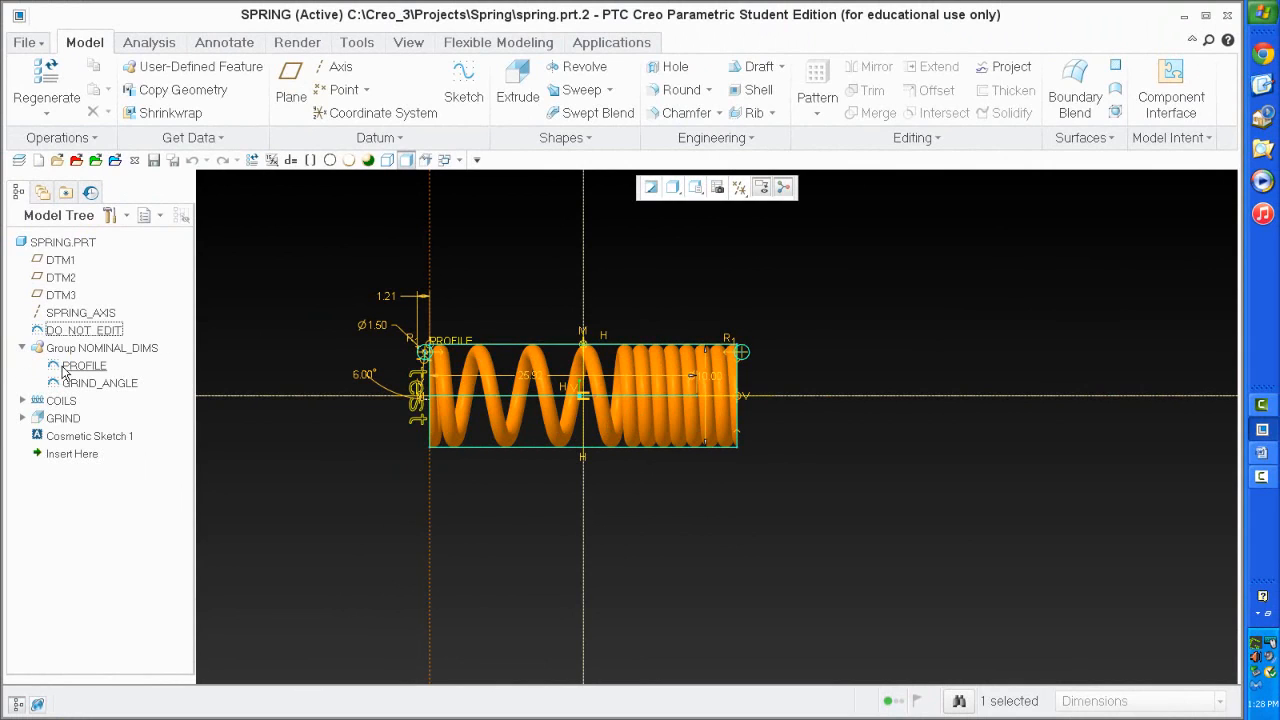
{"action": "left_click", "coordinate": [66, 368]}
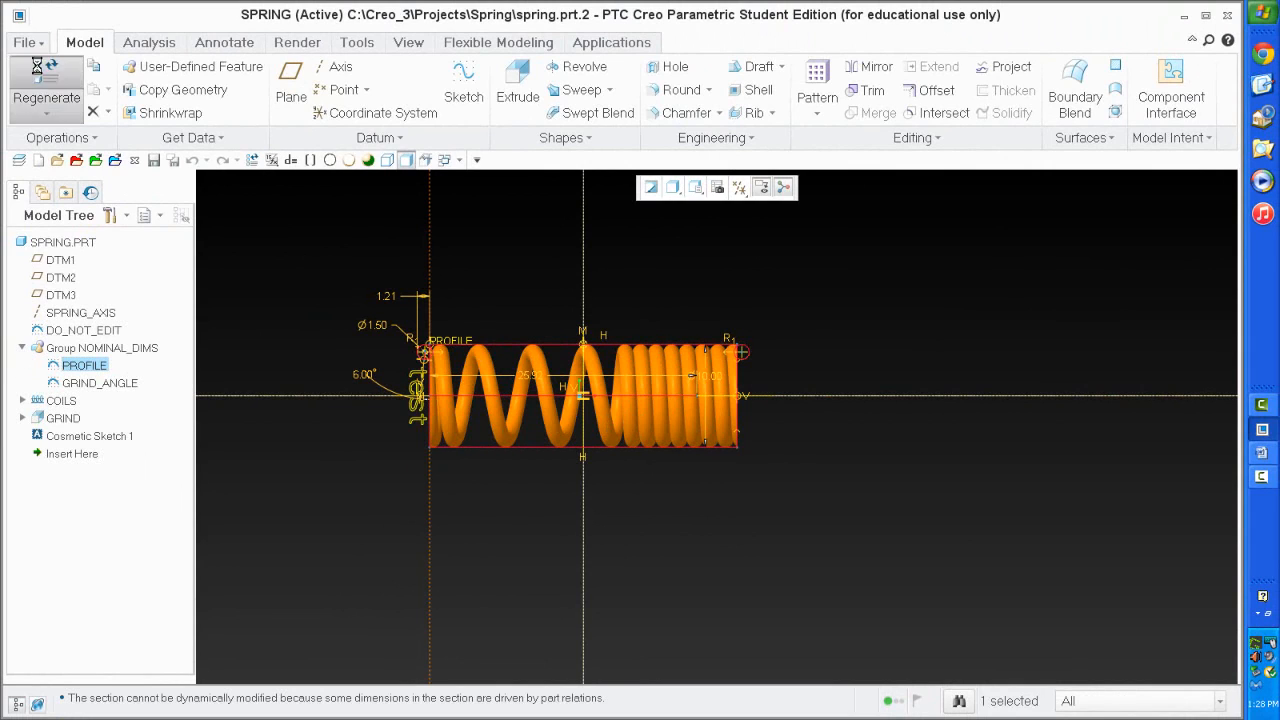
{"action": "left_click", "coordinate": [40, 85]}
{"action": "right_click", "coordinate": [84, 366]}
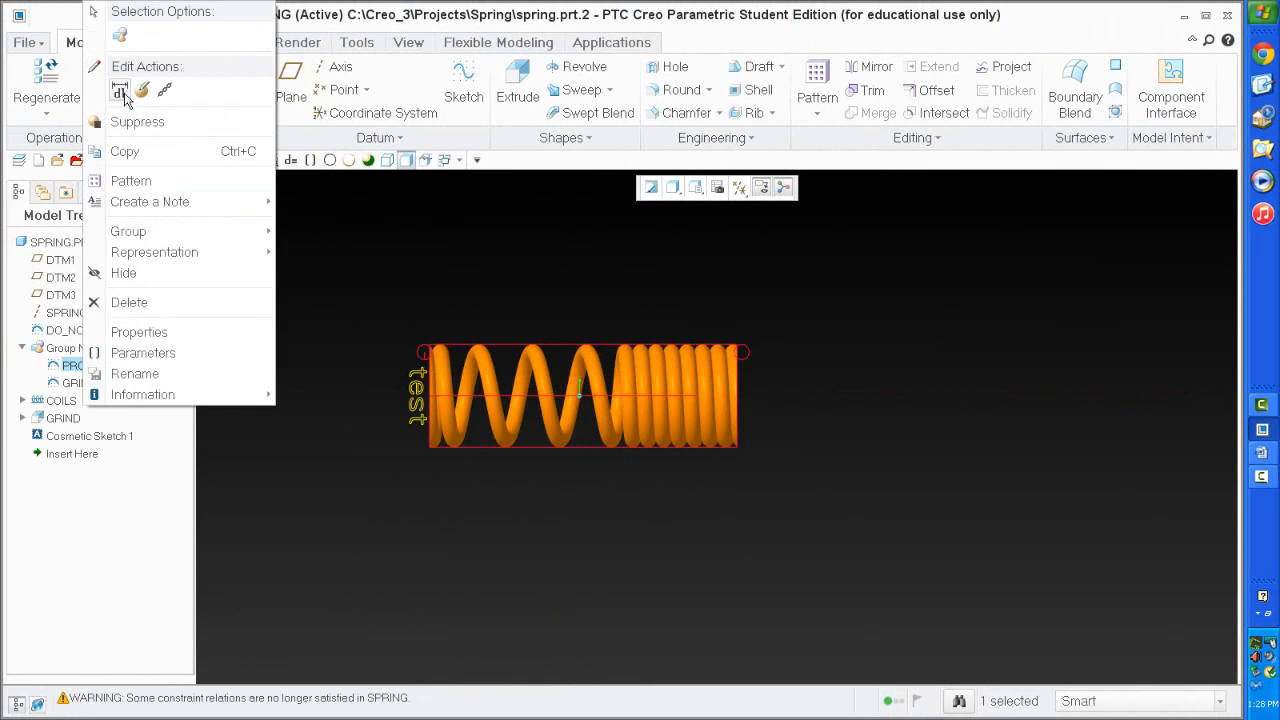
{"action": "left_click", "coordinate": [143, 92]}
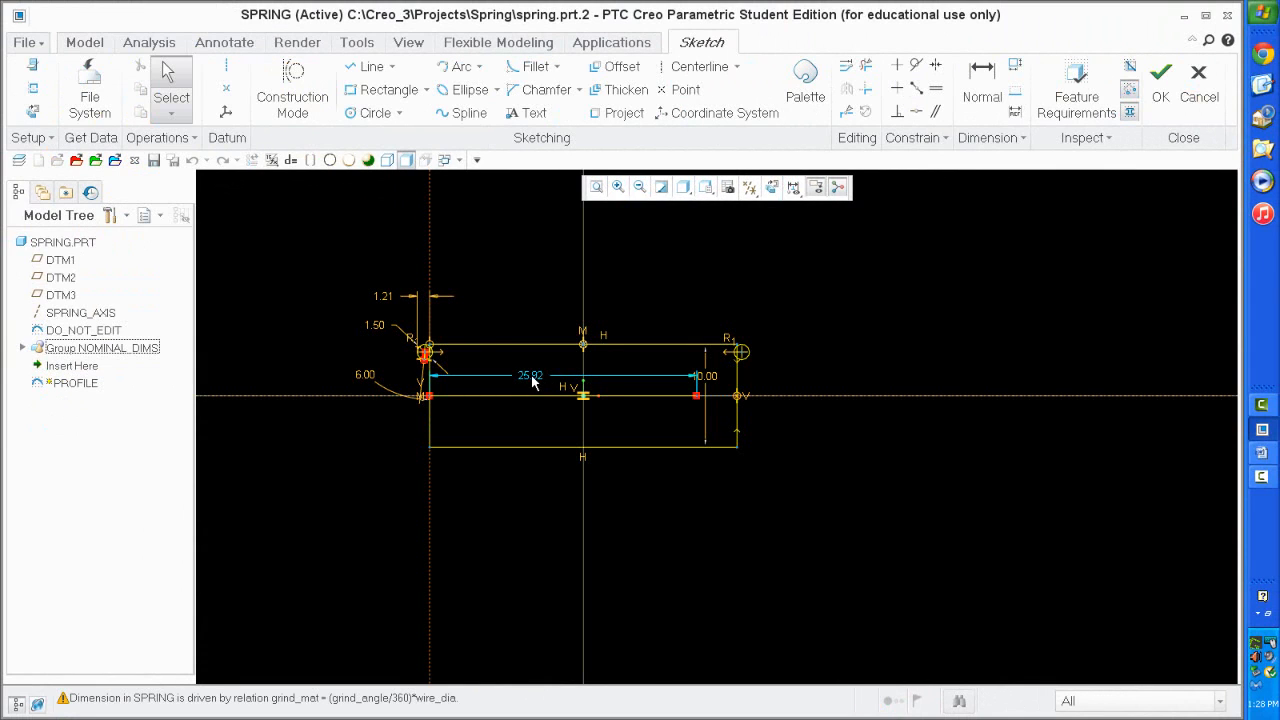
{"action": "mouse_move", "coordinate": [529, 313]}
{"action": "left_mouse_down"}
{"action": "mouse_move", "coordinate": [530, 276]}
{"action": "mouse_move", "coordinate": [551, 283]}
{"action": "left_mouse_up"}
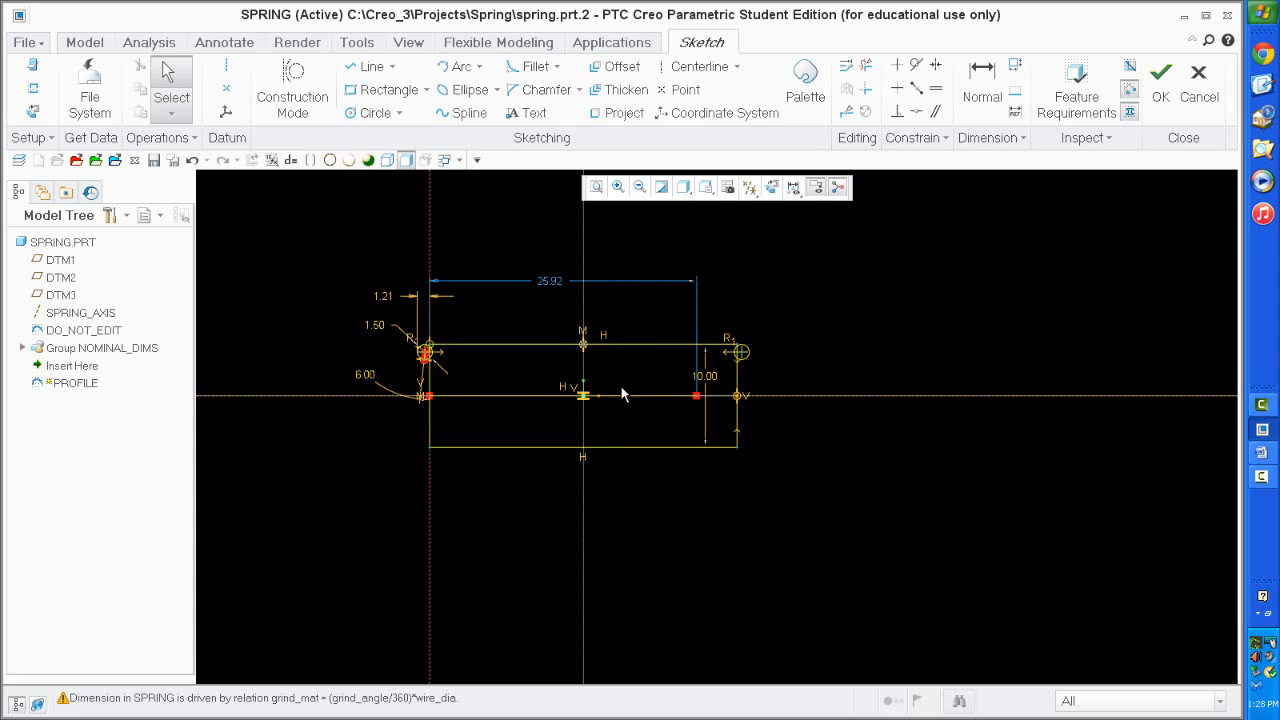
{"action": "left_click", "coordinate": [1160, 80]}
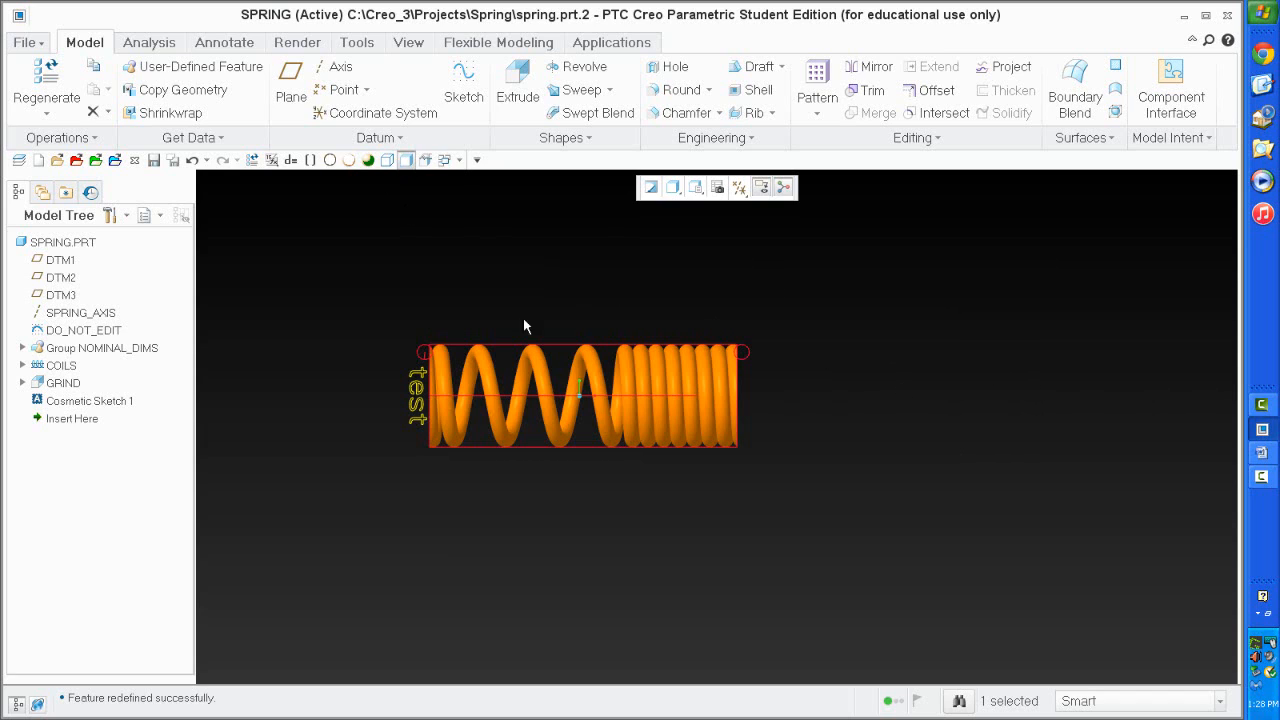
Replace the invalid d0 in the ROUGH_LENGTH relation with the height dimension of DO_NOT_EDIT and verify the relations.
{"action": "left_click", "coordinate": [291, 161]}
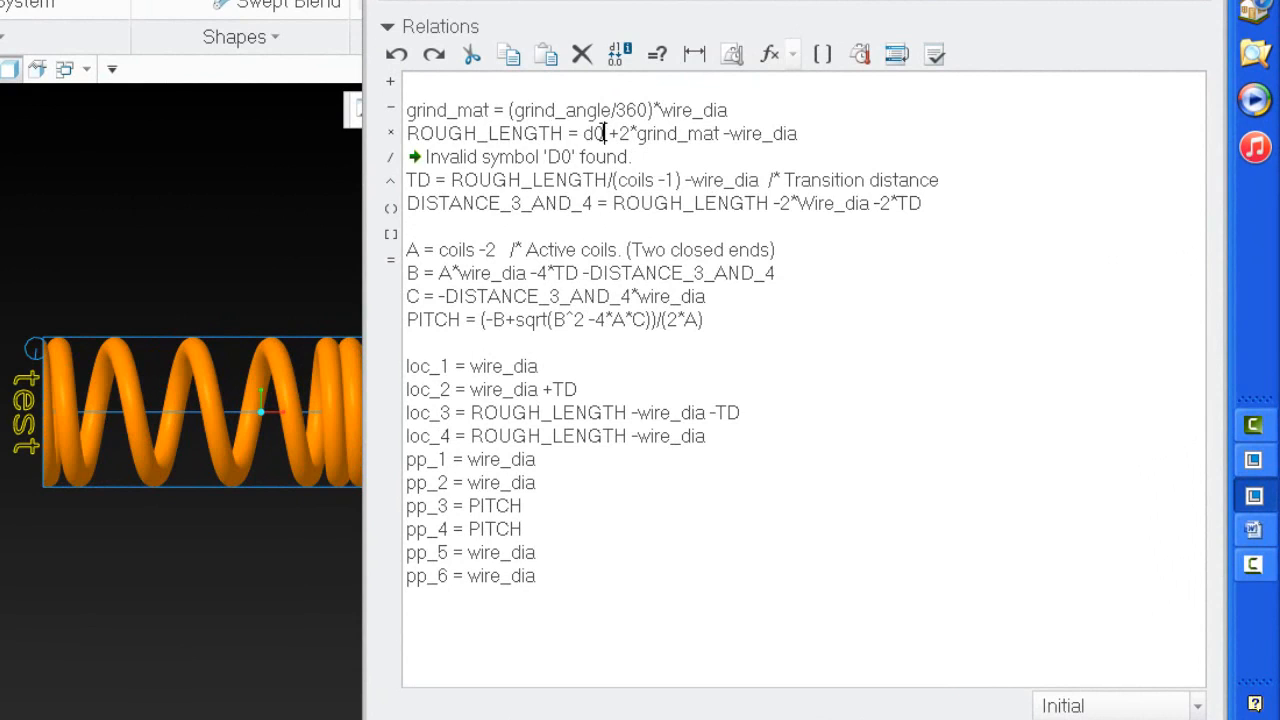
{"action": "left_click_drag", "start_coordinate": [604, 133], "coordinate": [584, 133]}
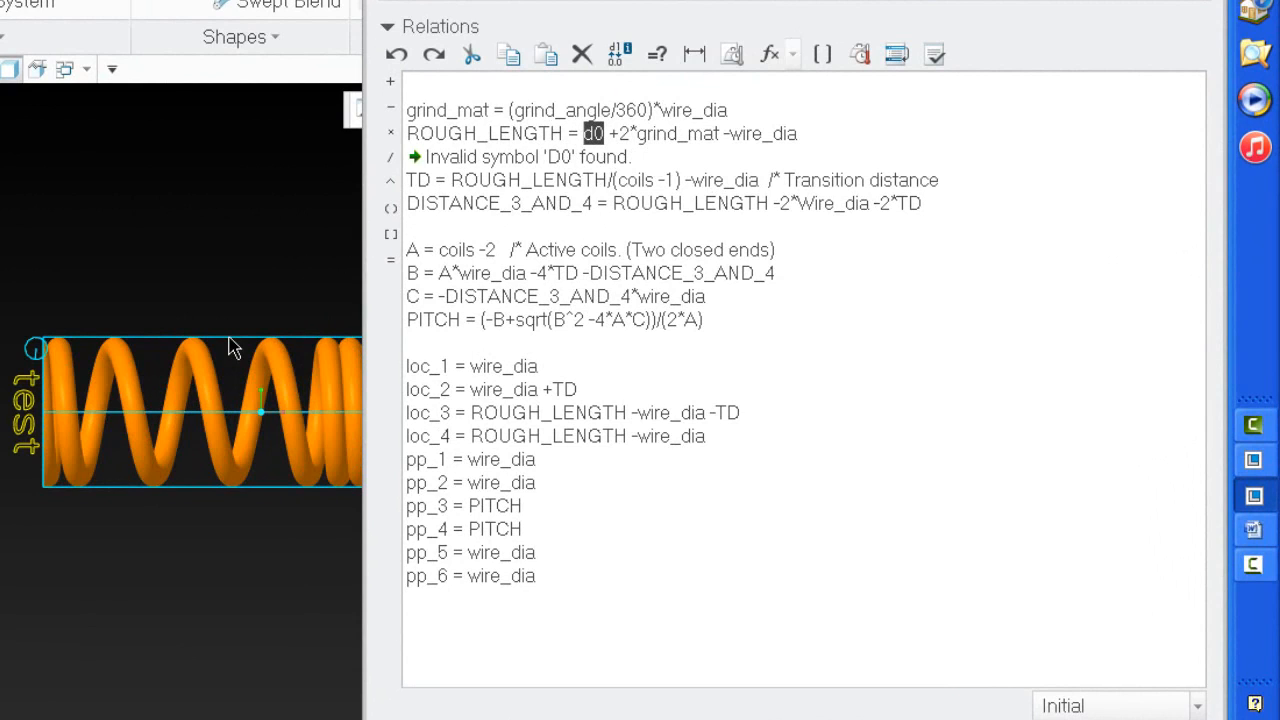
{"action": "left_click", "coordinate": [207, 412]}
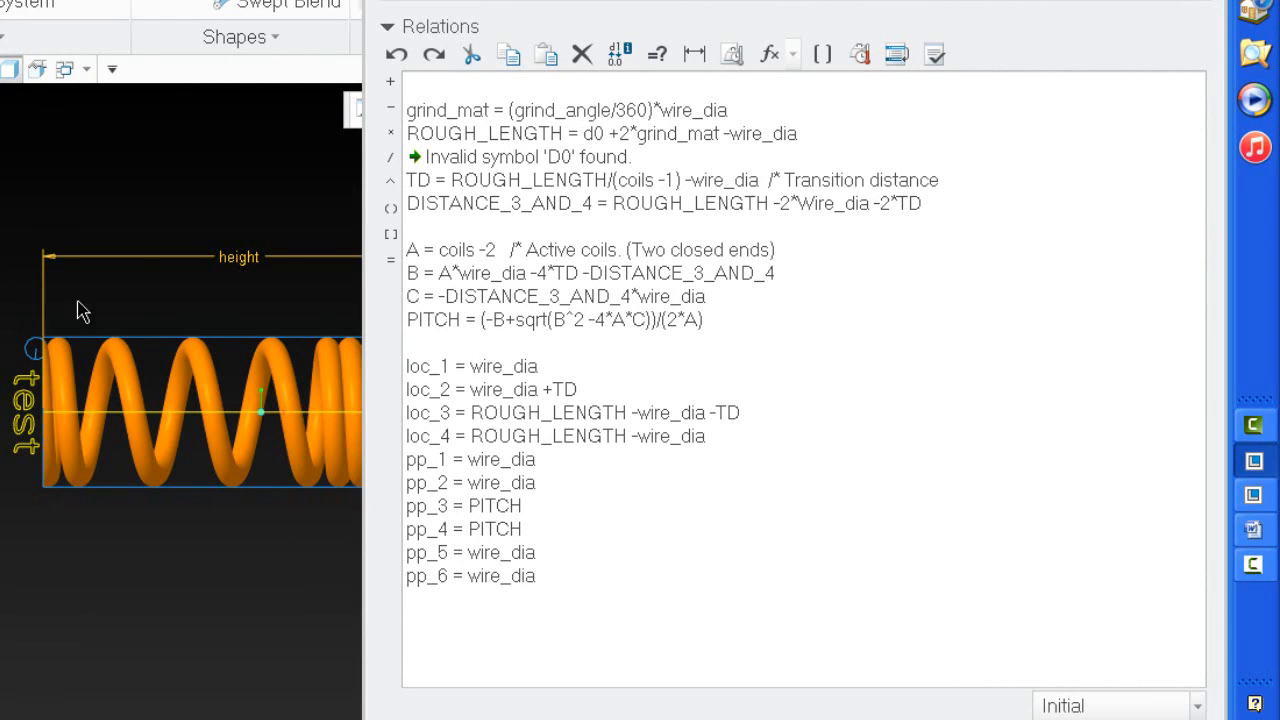
{"action": "double_click", "coordinate": [598, 134]}
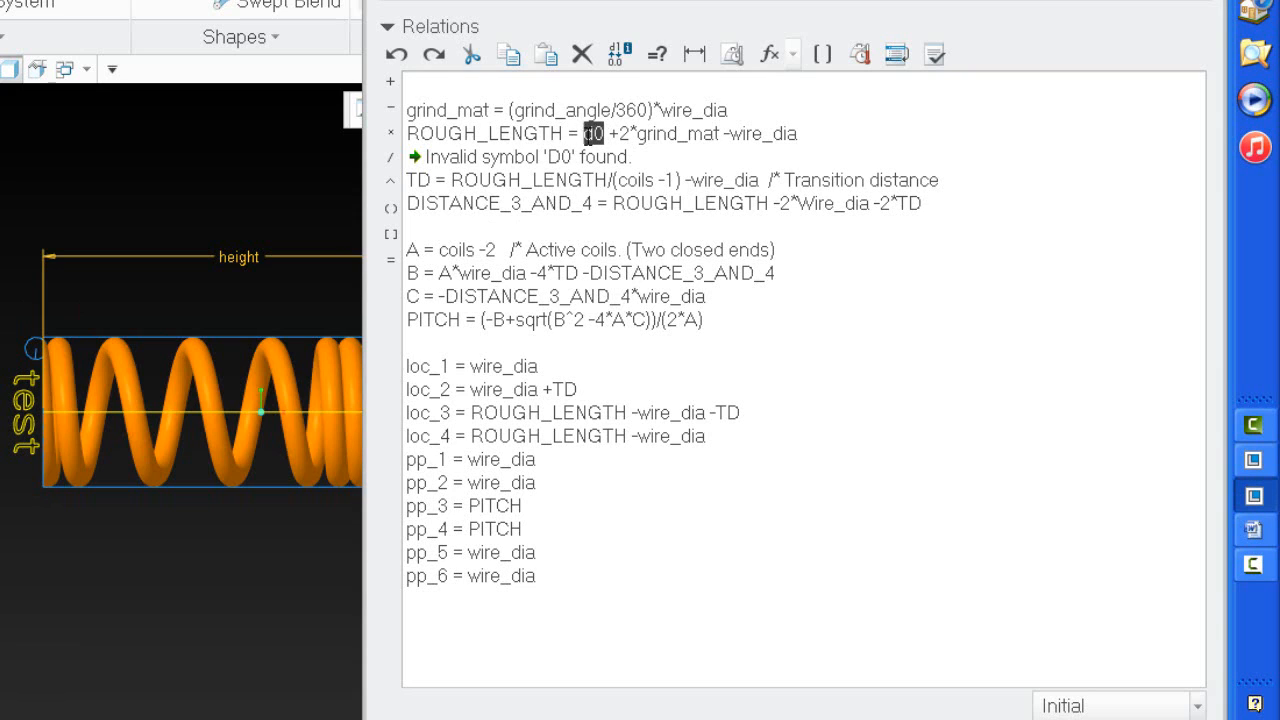
{"action": "left_click", "coordinate": [240, 258]}
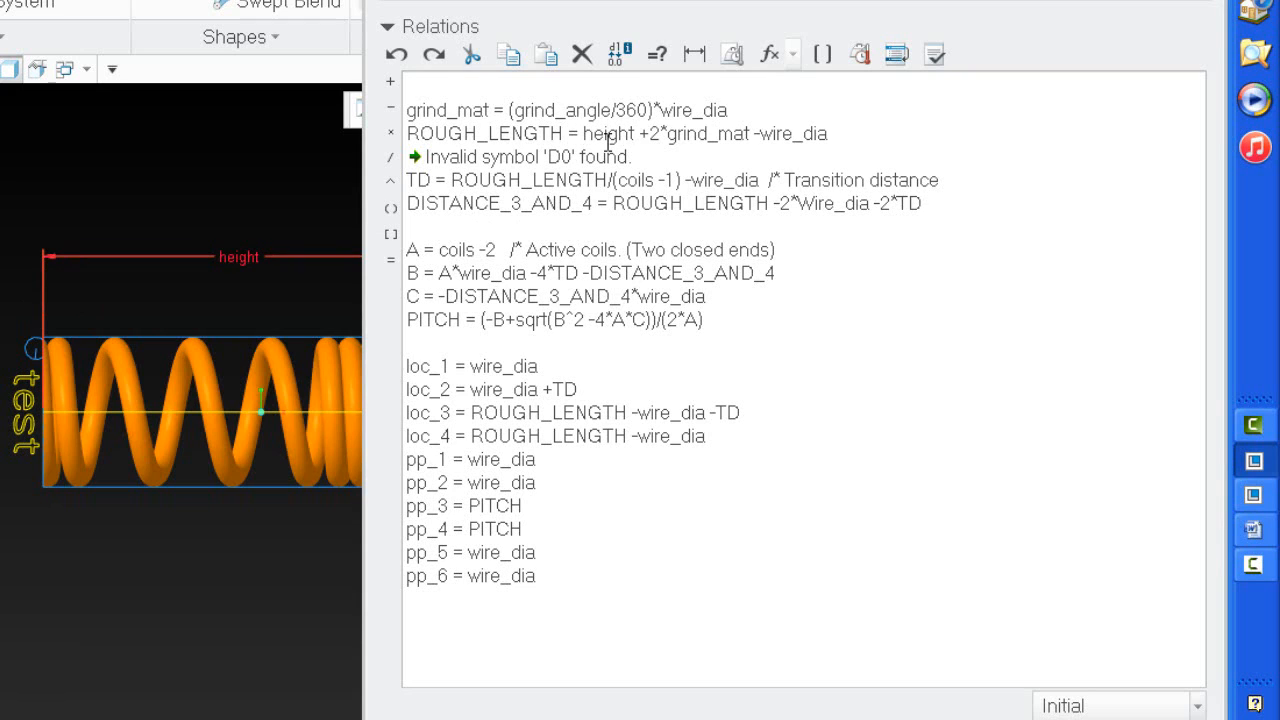
{"action": "left_click", "coordinate": [936, 55]}
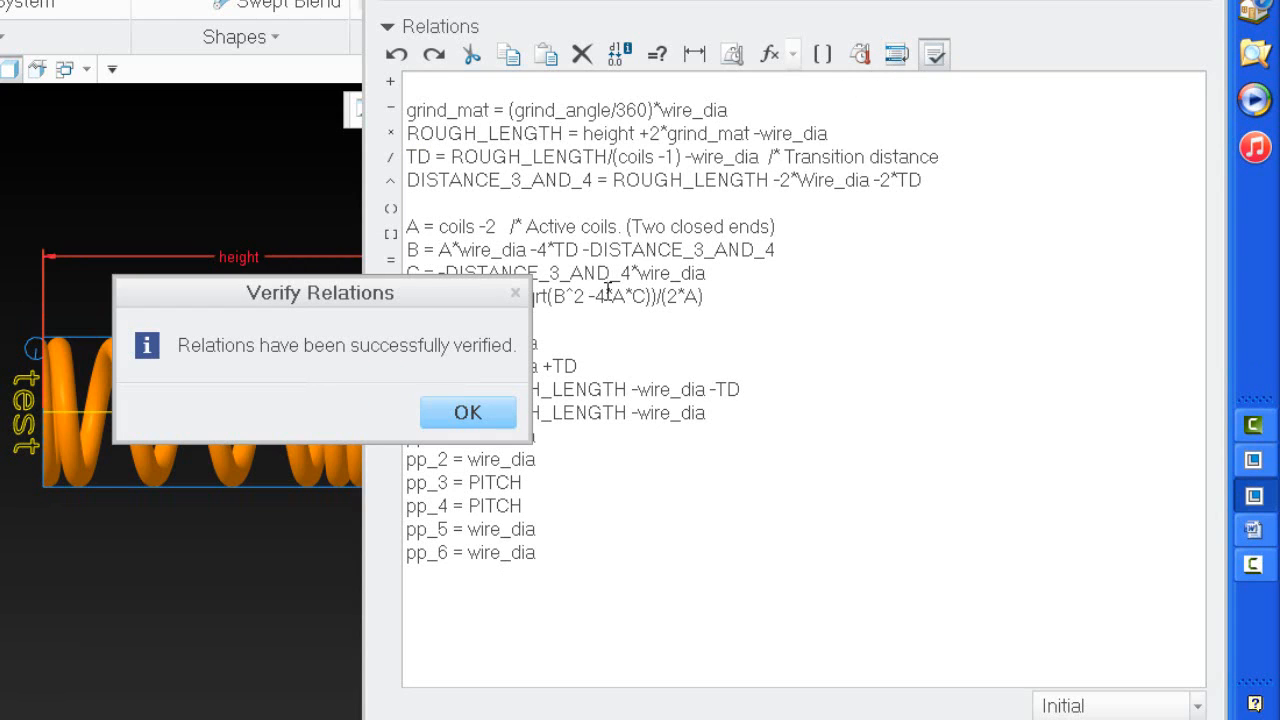
{"action": "left_click", "coordinate": [490, 412]}
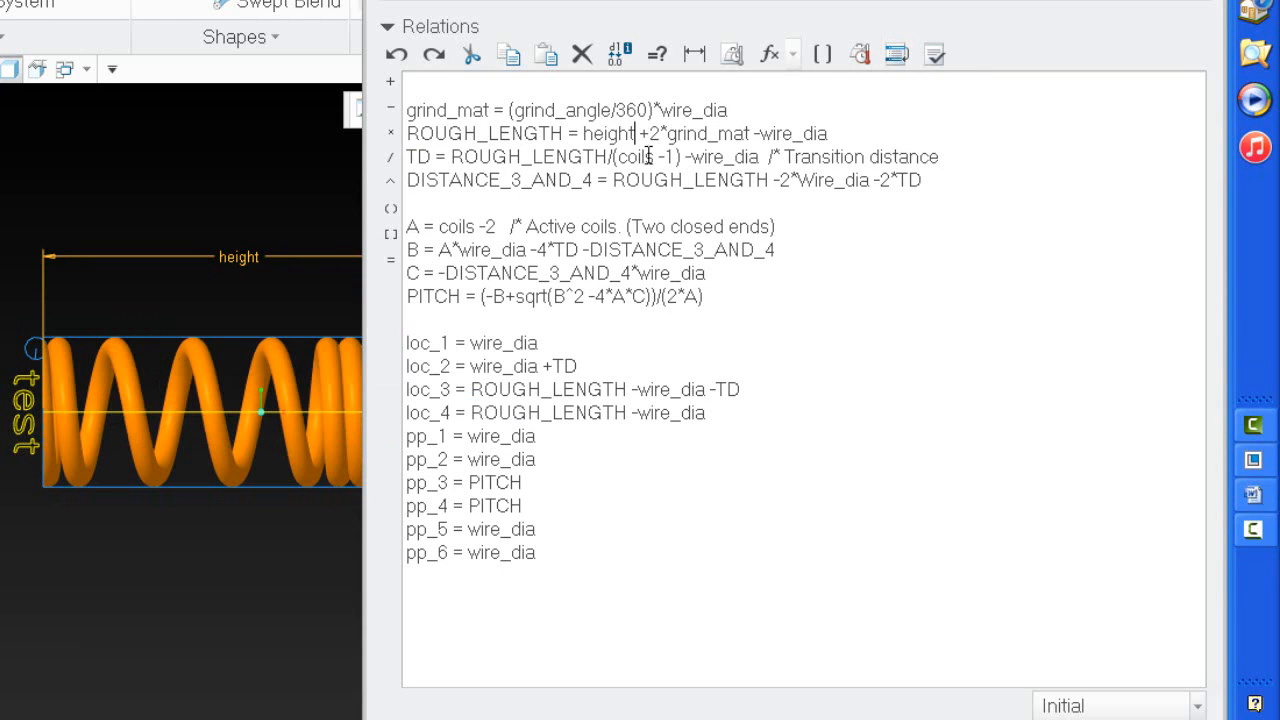